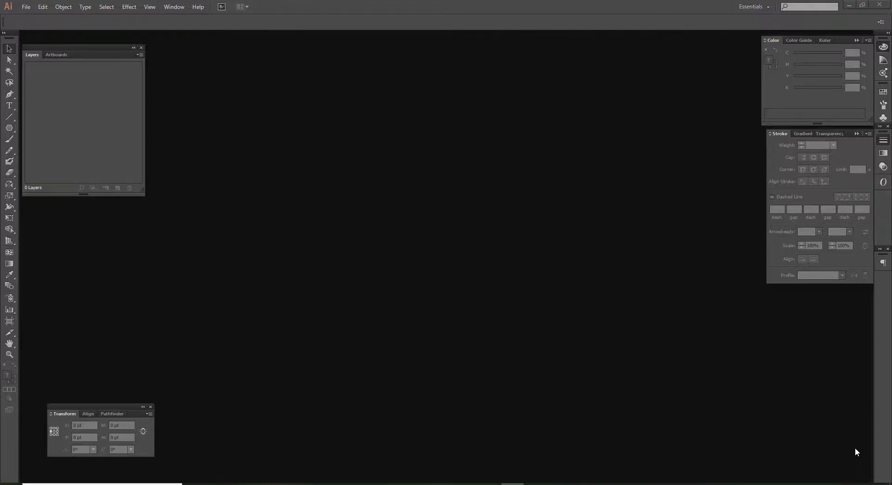
- Create a new document with default A4 portrait settings and a single layer
{"action": "left_click", "coordinate": [26, 6]}
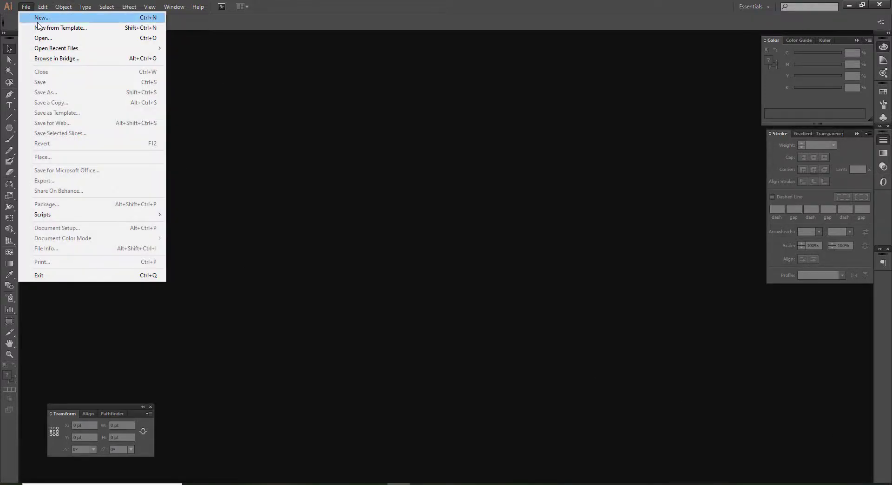
{"action": "left_click", "coordinate": [33, 14]}
{"action": "left_click", "coordinate": [505, 329]}
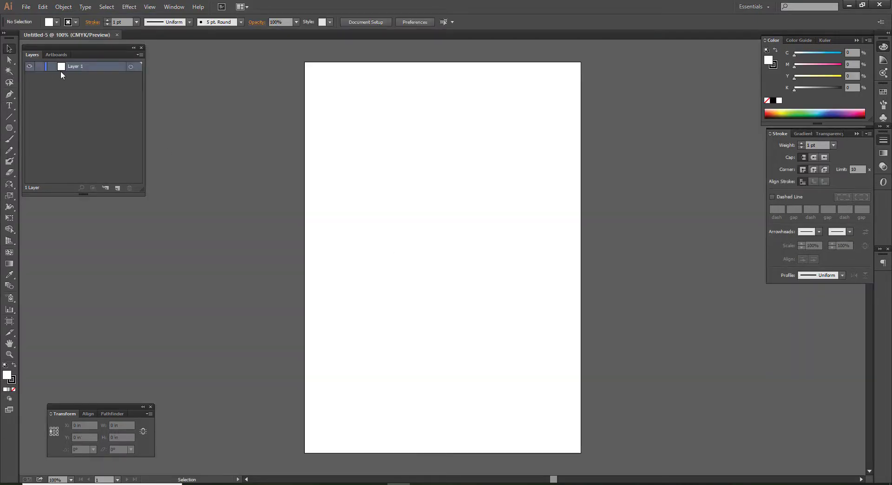
- Draw a rounded rectangle near the page's top left and show rulers in inches
{"action": "left_click_drag", "start_coordinate": [9, 128], "coordinate": [54, 139]}
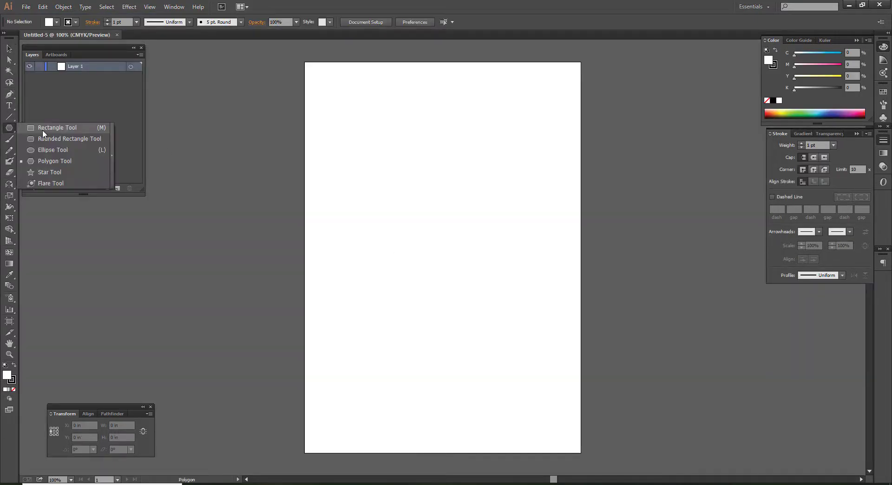
{"action": "left_click_drag", "start_coordinate": [323, 97], "coordinate": [472, 167]}
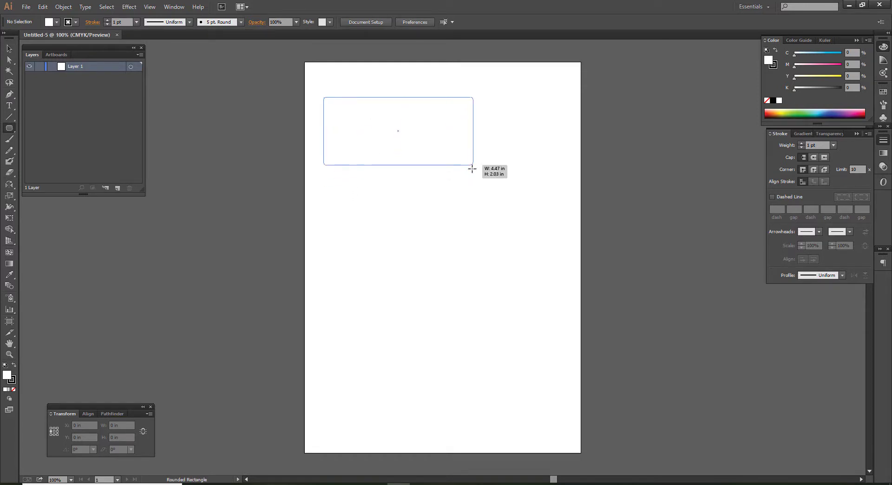
{"action": "key", "text": "v"}
{"action": "key", "text": "ctrl+r"}
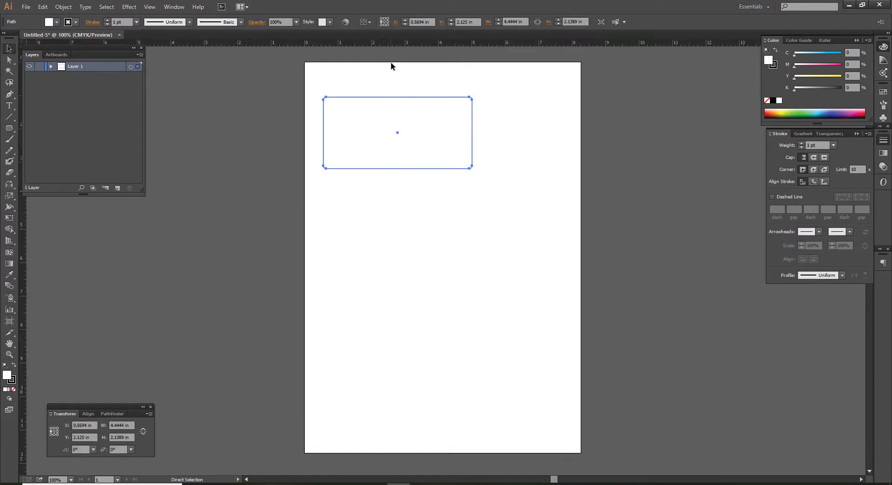
{"action": "right_click", "coordinate": [390, 44]}
{"action": "left_click", "coordinate": [414, 76]}
- Size the rounded rectangle to 3.25 × 2 in and remove its fill
{"action": "left_click", "coordinate": [105, 425]}
{"action": "type", "text": "3.25"}
{"action": "key", "text": "Tab"}
{"action": "type", "text": "2"}
{"action": "key", "text": "Return"}
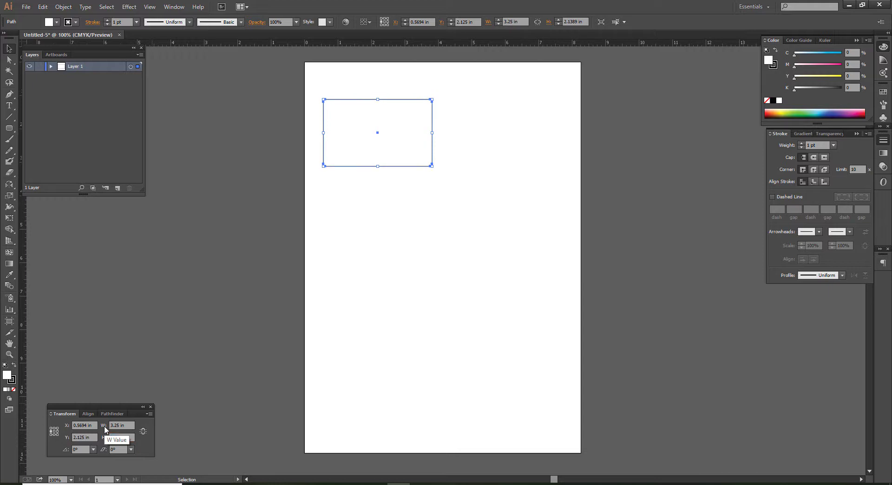
{"action": "left_click", "coordinate": [345, 346]}
{"action": "left_click", "coordinate": [371, 135]}
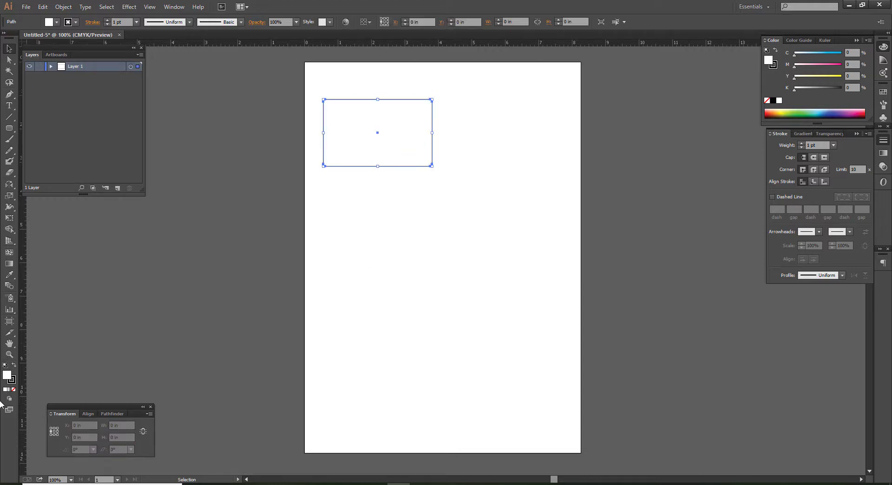
{"action": "left_click", "coordinate": [13, 390]}
{"action": "left_click", "coordinate": [282, 238]}
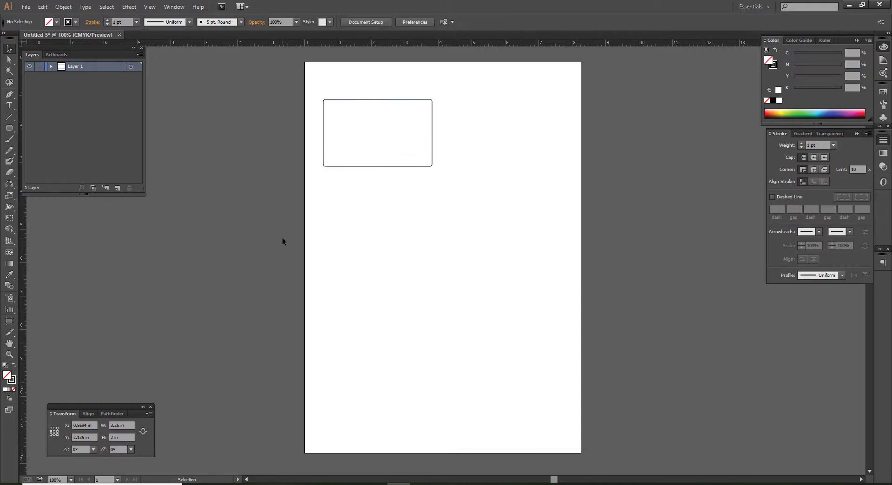
- Nudge the rectangle up and place an identical copy directly below it
{"action": "mouse_move", "coordinate": [335, 198]}
{"action": "left_mouse_down"}
{"action": "mouse_move", "coordinate": [339, 214]}
{"action": "mouse_move", "coordinate": [349, 168]}
{"action": "left_mouse_up"}
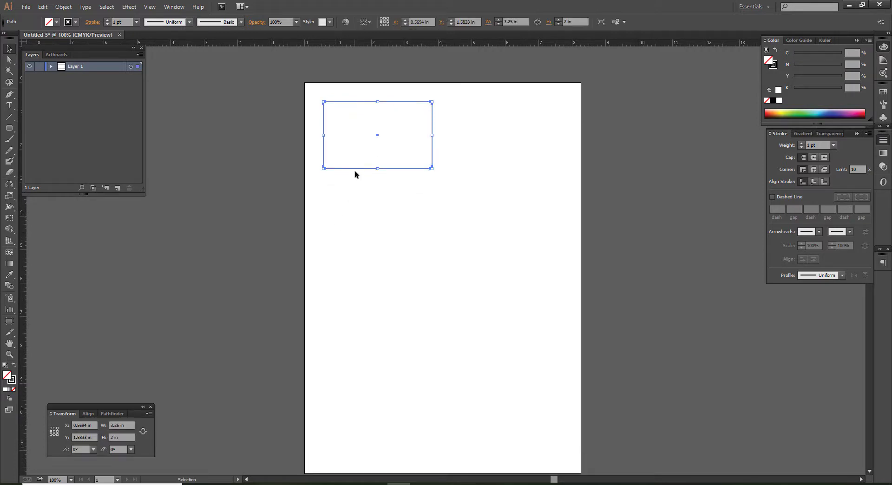
{"action": "left_click_drag", "start_coordinate": [355, 172], "coordinate": [358, 249]}
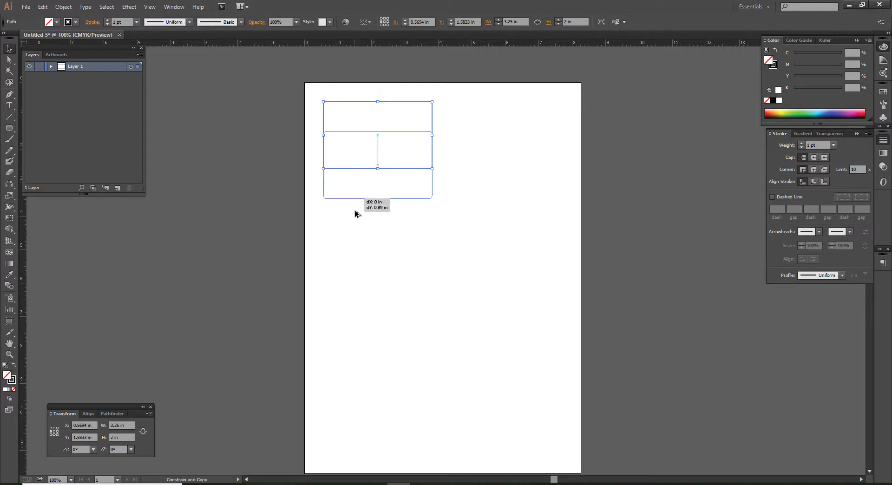
{"action": "left_click", "coordinate": [102, 149]}
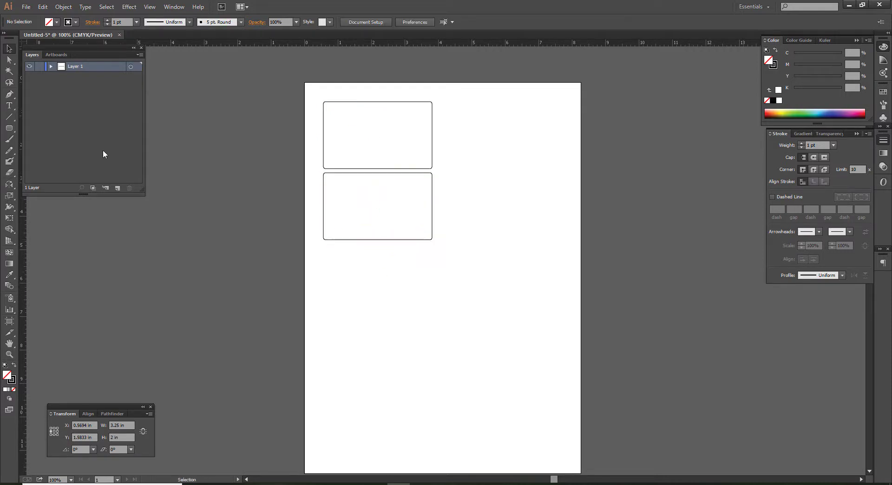
{"action": "left_click", "coordinate": [8, 94]}
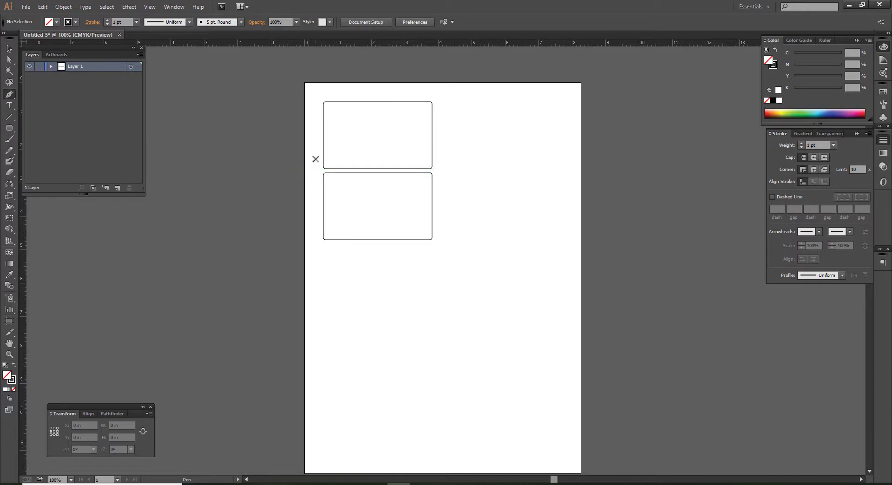
- Draw a closed, slanted four-sided shape spanning both rounded panels
{"action": "left_click", "coordinate": [316, 159]}
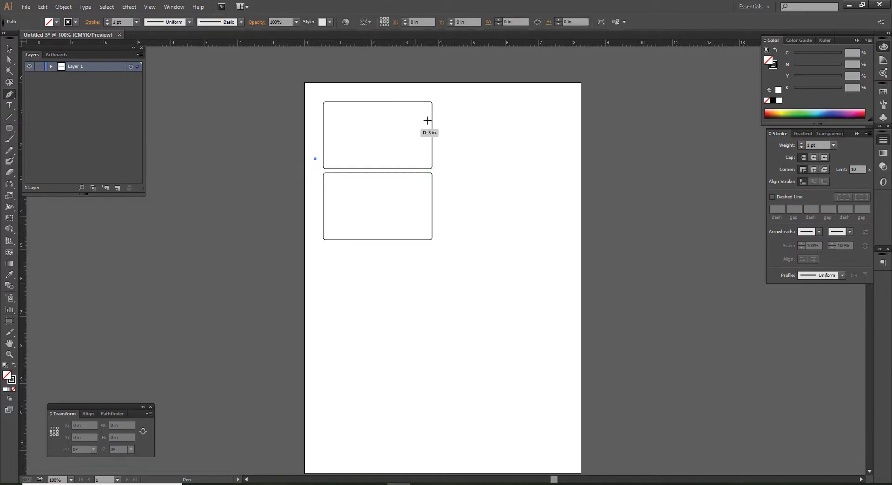
{"action": "left_click", "coordinate": [448, 105]}
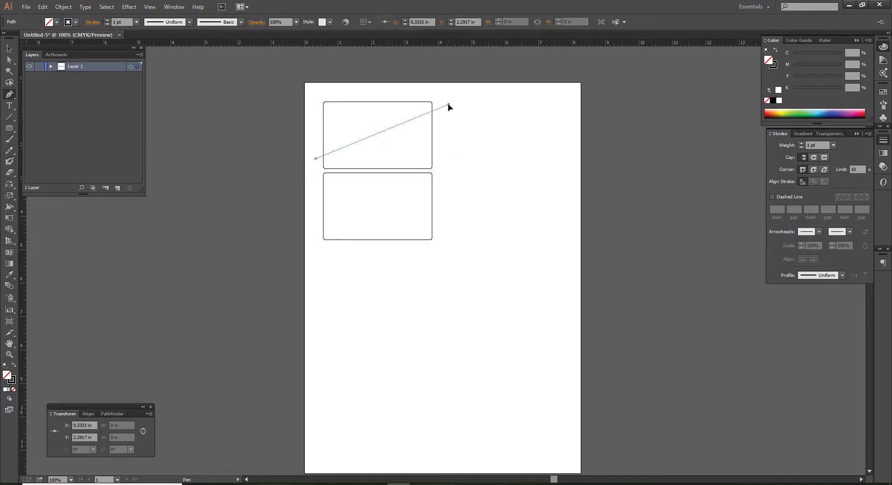
{"action": "left_click", "coordinate": [448, 187]}
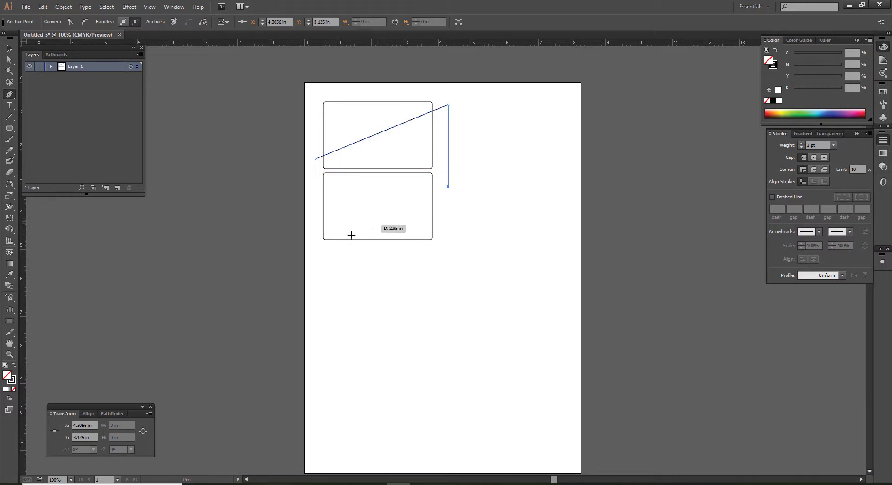
{"action": "left_click", "coordinate": [318, 255]}
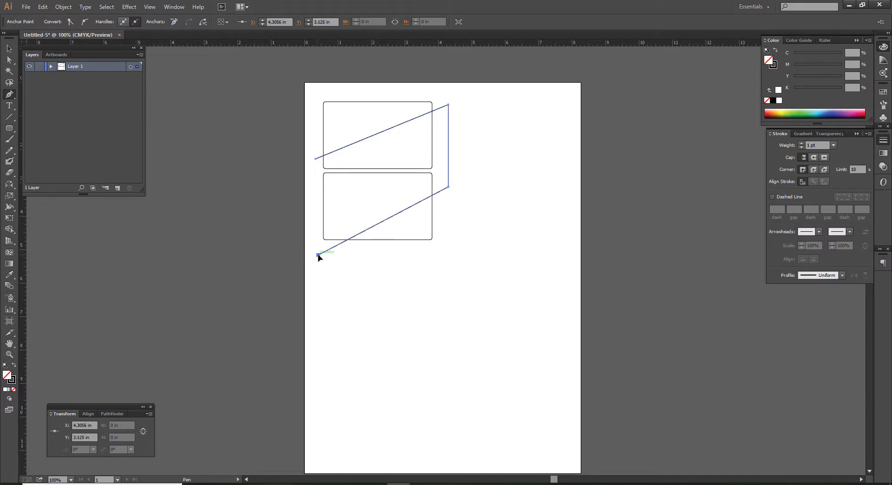
{"action": "left_click", "coordinate": [316, 158]}
{"action": "key", "text": "shift+x"}
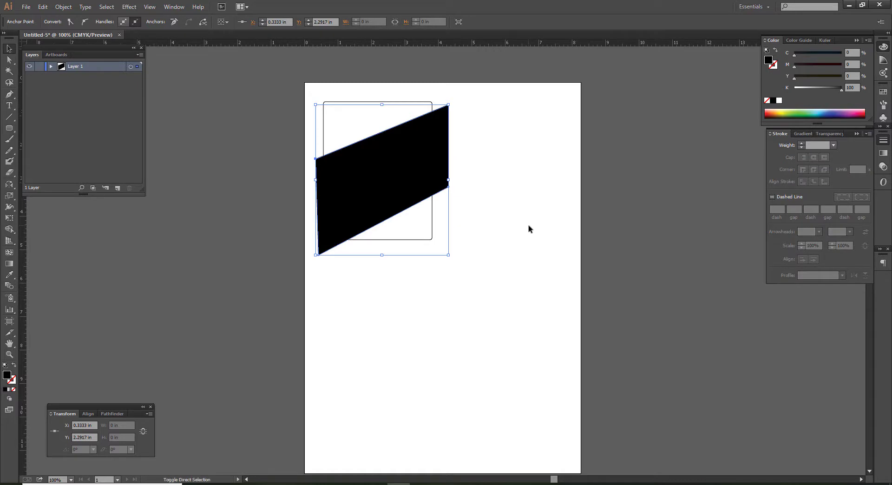
- Give the slanted shape a light grey fill of about 27% black
{"action": "left_click", "coordinate": [809, 88]}
{"action": "left_click_drag", "start_coordinate": [805, 88], "coordinate": [808, 88]}
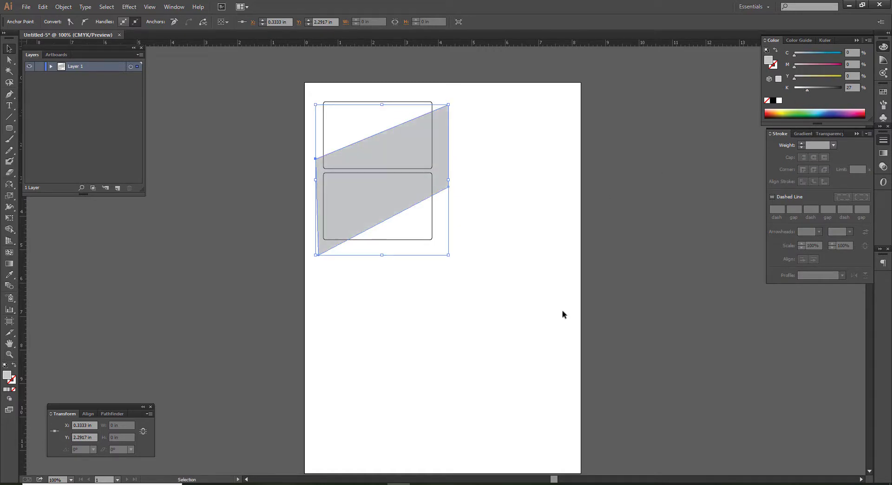
{"action": "left_click", "coordinate": [562, 312]}
{"action": "left_click_drag", "start_coordinate": [514, 208], "coordinate": [519, 224]}
{"action": "left_click", "coordinate": [444, 140]}
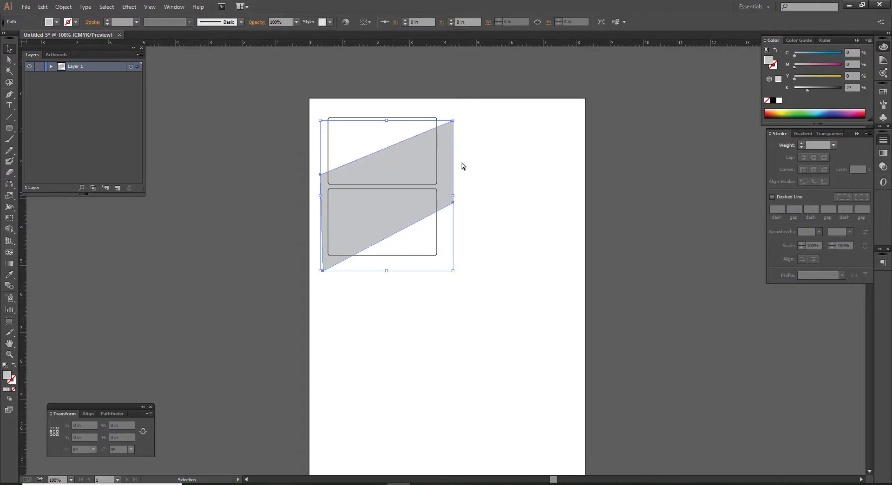
{"action": "left_click", "coordinate": [464, 165]}
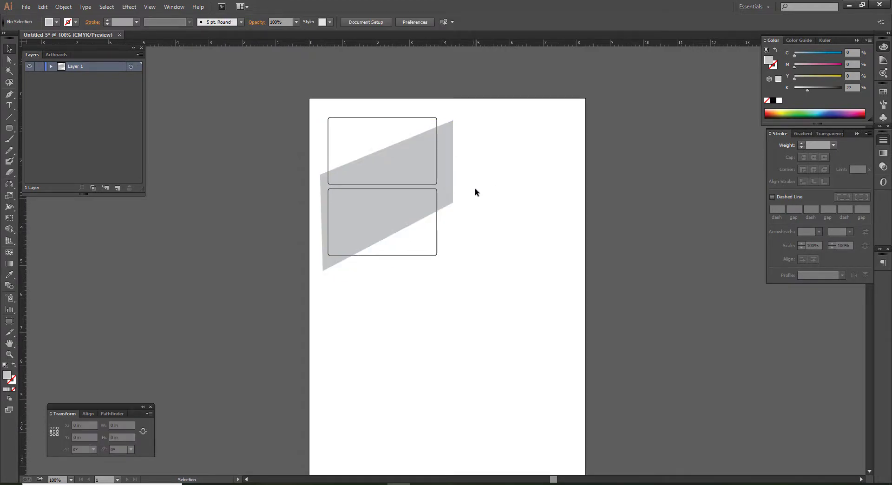
{"action": "left_click_drag", "start_coordinate": [476, 163], "coordinate": [477, 180]}
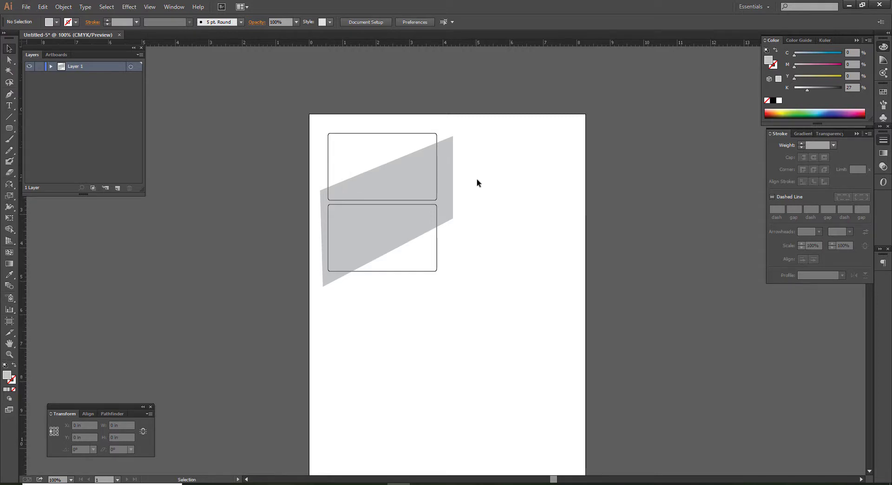
- Draw a diagonal line from above the top panel to its left side
{"action": "left_click", "coordinate": [9, 93]}
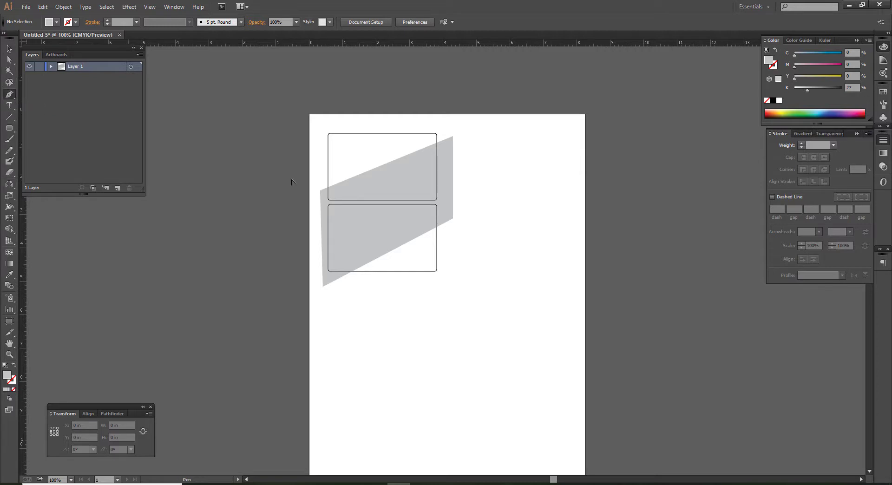
{"action": "scroll", "coordinate": [345, 187], "scroll_direction": "up", "scroll_amount": 1, "text": "alt"}
{"action": "scroll", "coordinate": [356, 137], "scroll_direction": "up", "scroll_amount": 1}
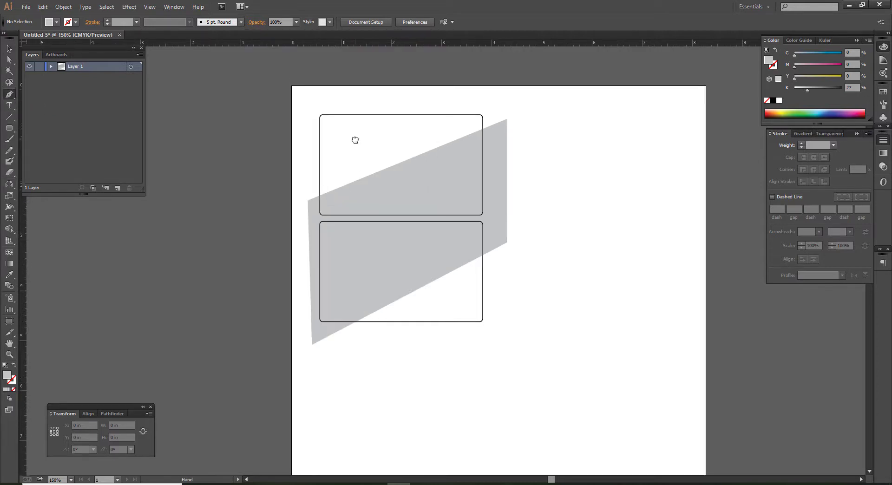
{"action": "left_click", "coordinate": [386, 116]}
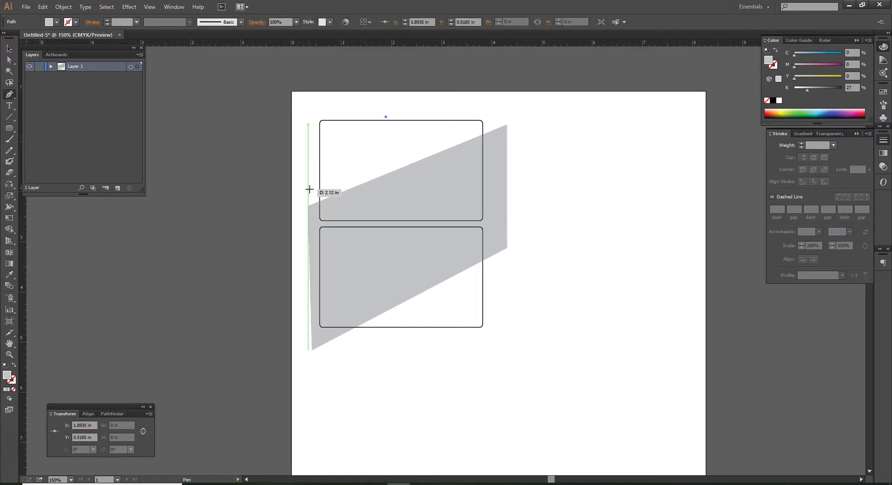
{"action": "left_click", "coordinate": [315, 185]}
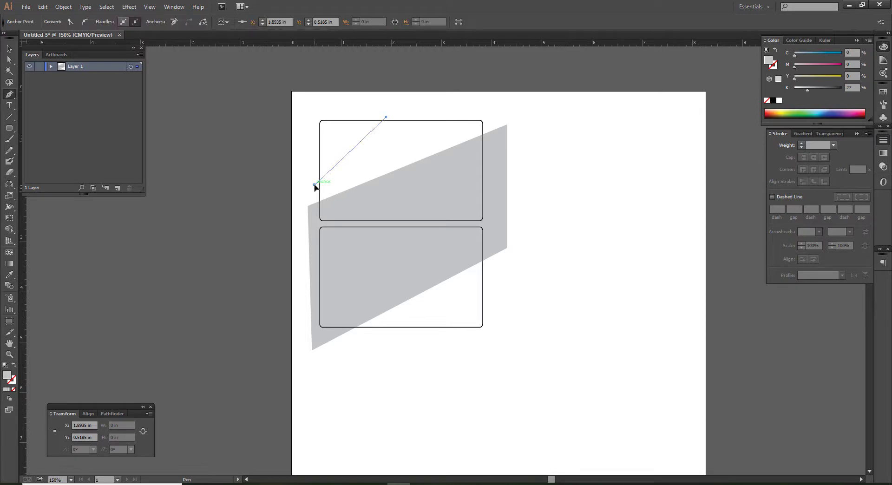
{"action": "key", "text": "v"}
{"action": "left_click", "coordinate": [376, 159]}
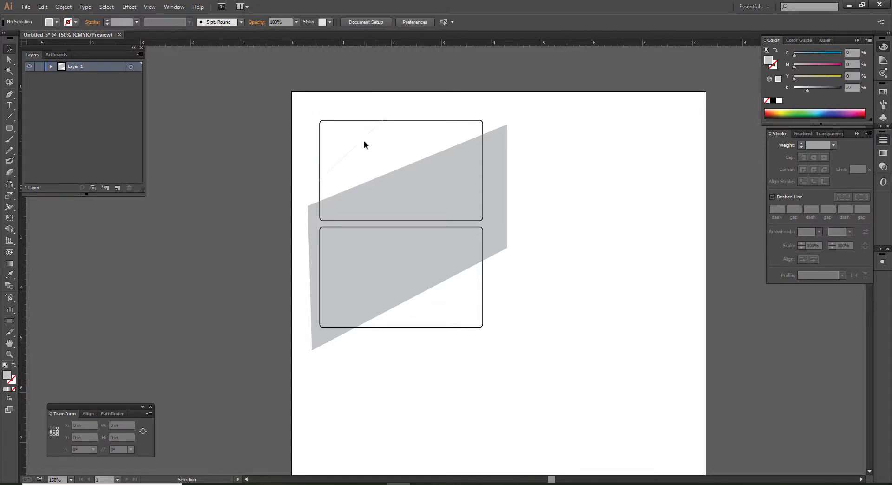
{"action": "left_click", "coordinate": [365, 138]}
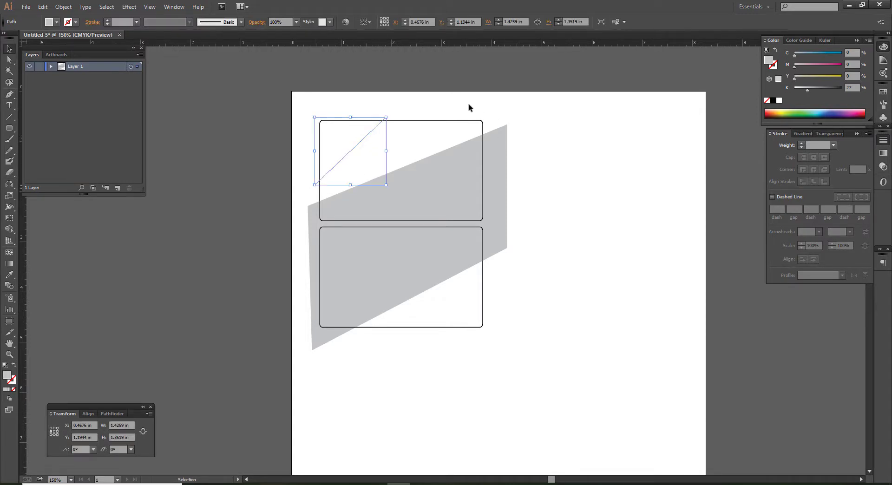
{"action": "left_click", "coordinate": [442, 103]}
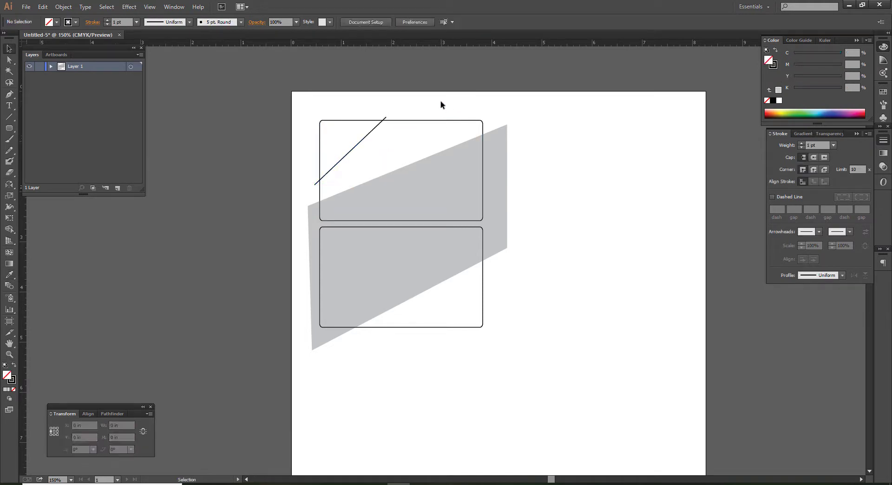
- Delete the old diagonal line
{"action": "left_click", "coordinate": [9, 94]}
{"action": "left_click", "coordinate": [331, 220]}
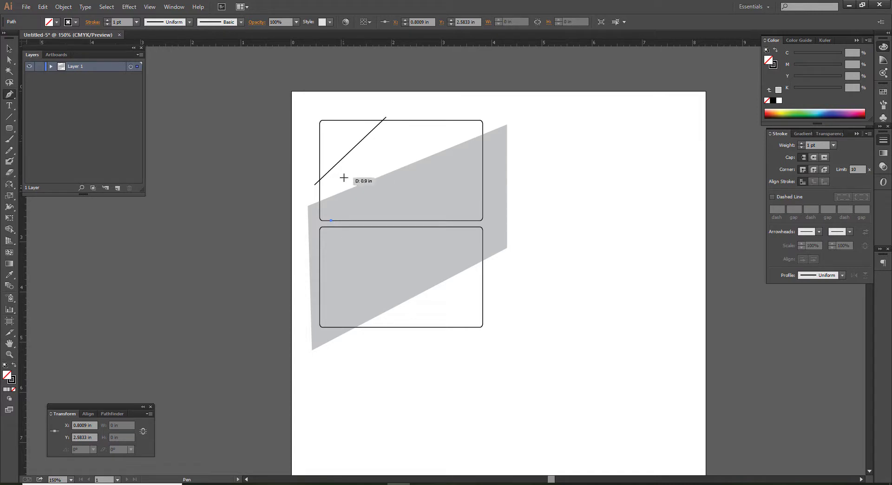
{"action": "key", "text": "a"}
{"action": "scroll", "coordinate": [360, 195], "scroll_direction": "up", "scroll_amount": 2}
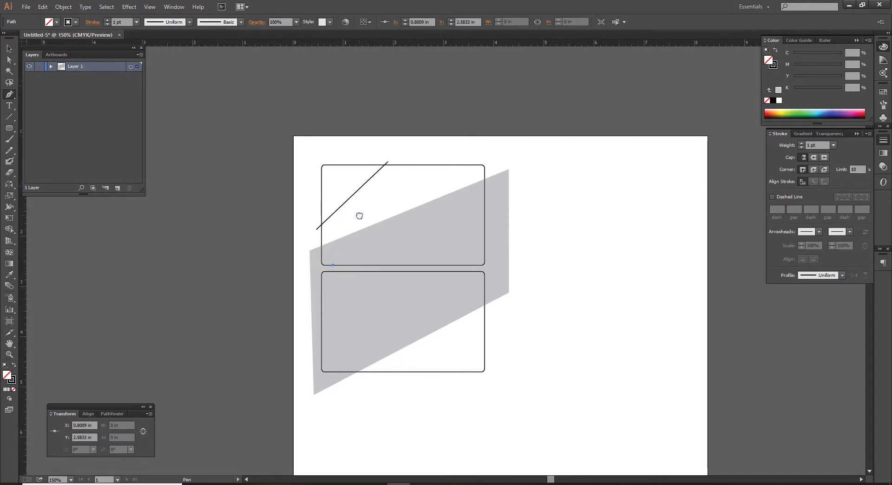
{"action": "key", "text": "Delete"}
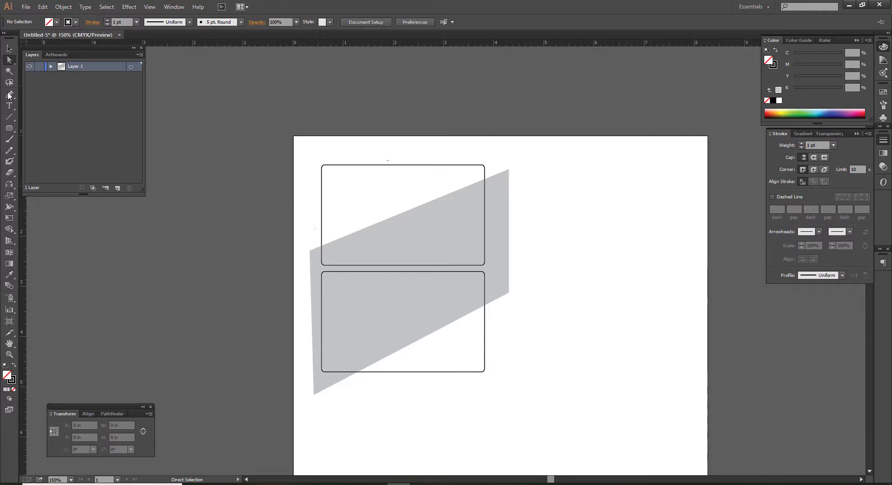
- Draw a new diagonal line from the top panel's left edge to above its top edge
{"action": "left_click", "coordinate": [8, 95]}
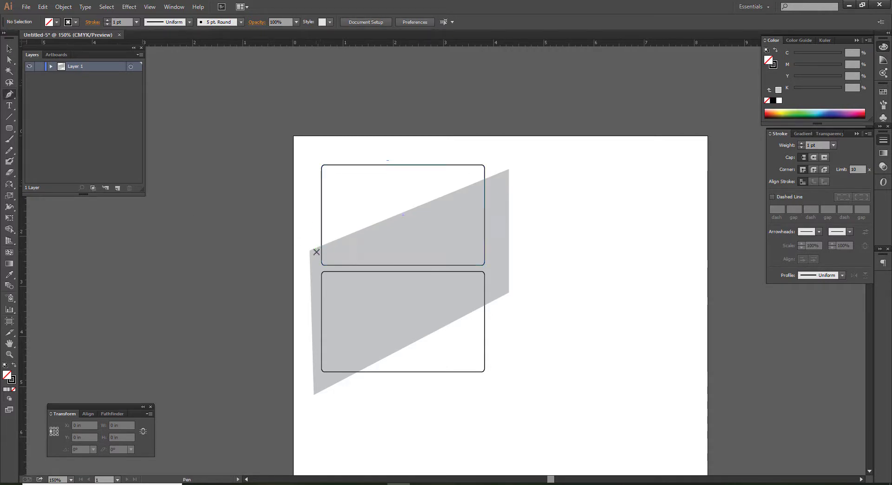
{"action": "left_click", "coordinate": [317, 252]}
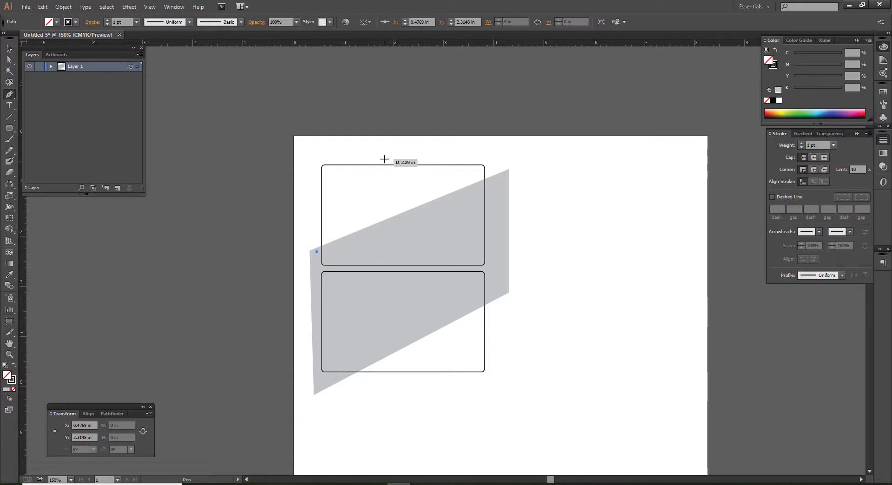
{"action": "left_click", "coordinate": [384, 158]}
{"action": "key", "text": "v"}
{"action": "left_click", "coordinate": [384, 186]}
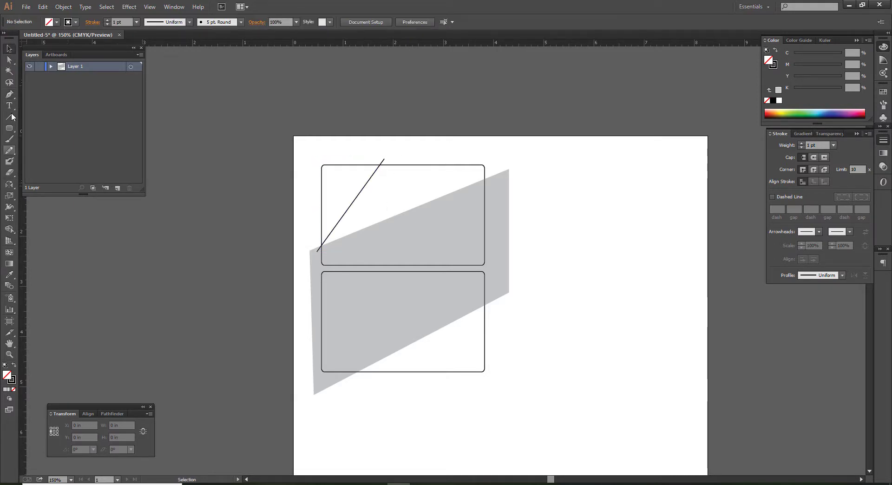
- Draw a three-point peaked triangle along the top panel's bottom, then nudge the lower panel down
{"action": "key", "text": "p"}
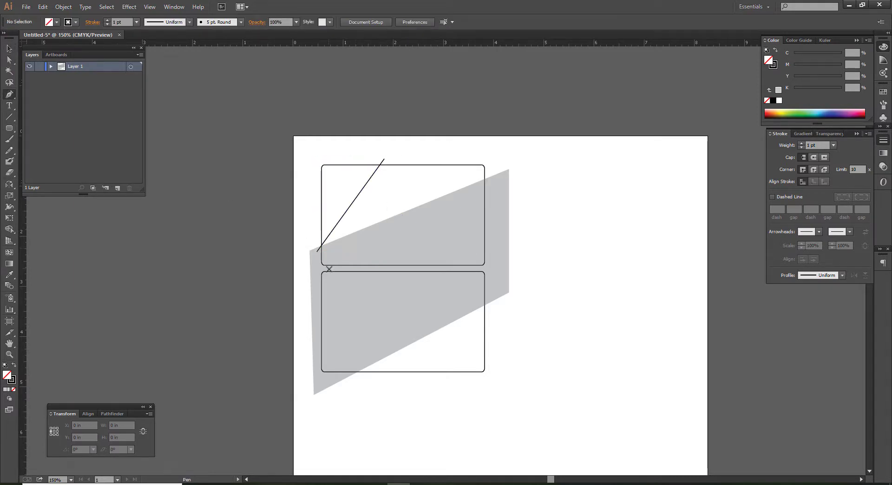
{"action": "left_click", "coordinate": [329, 268]}
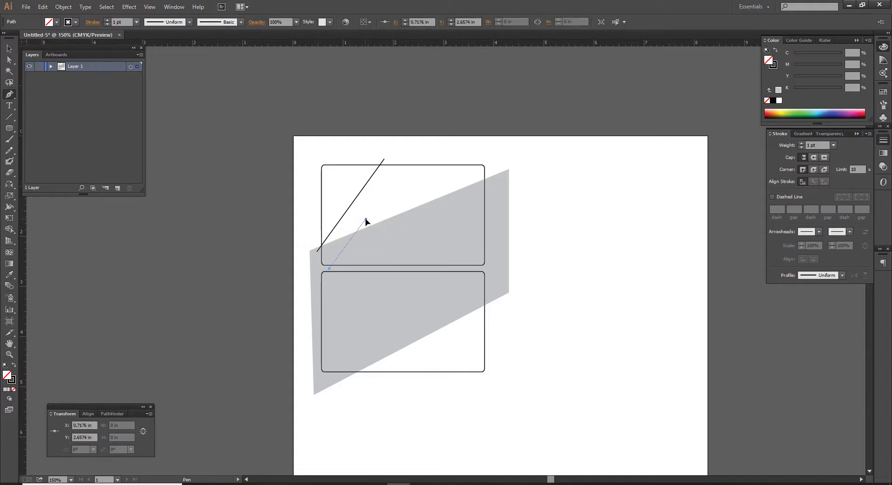
{"action": "left_click", "coordinate": [366, 220]}
{"action": "left_click", "coordinate": [402, 269]}
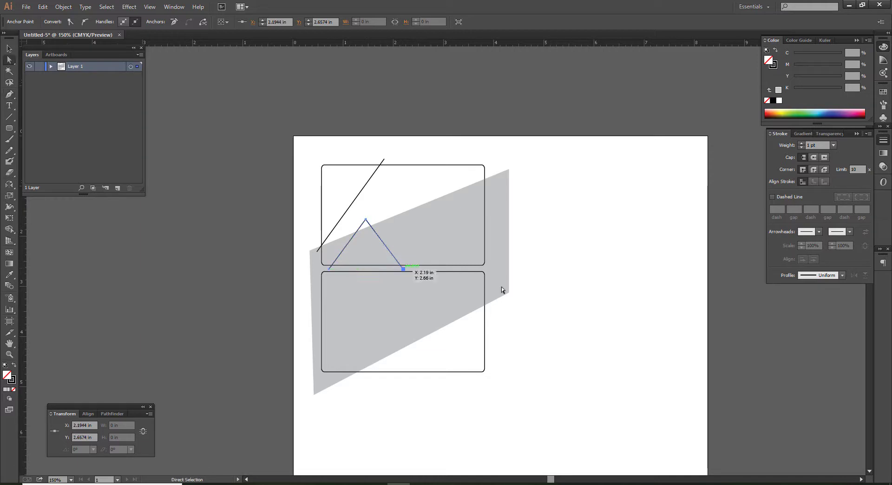
{"action": "key", "text": "v"}
{"action": "mouse_move", "coordinate": [543, 374]}
{"action": "left_mouse_down"}
{"action": "mouse_move", "coordinate": [484, 315]}
{"action": "mouse_move", "coordinate": [483, 322]}
{"action": "left_mouse_up"}
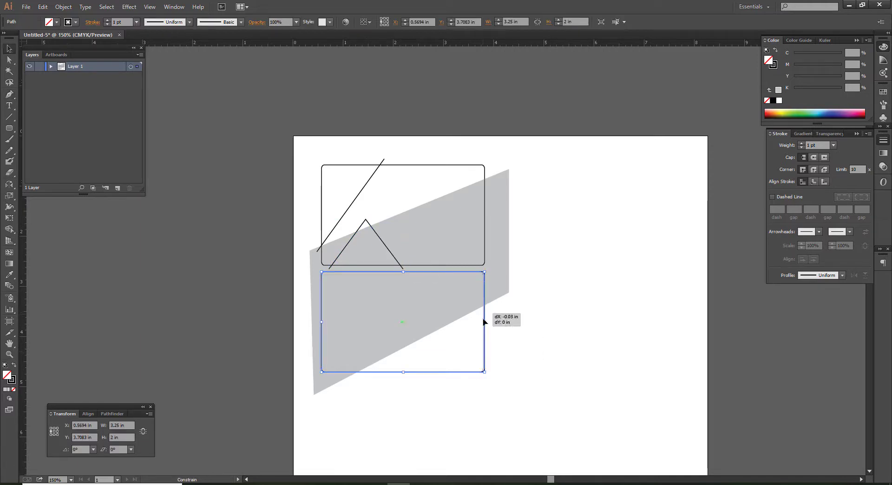
{"action": "left_click", "coordinate": [570, 364]}
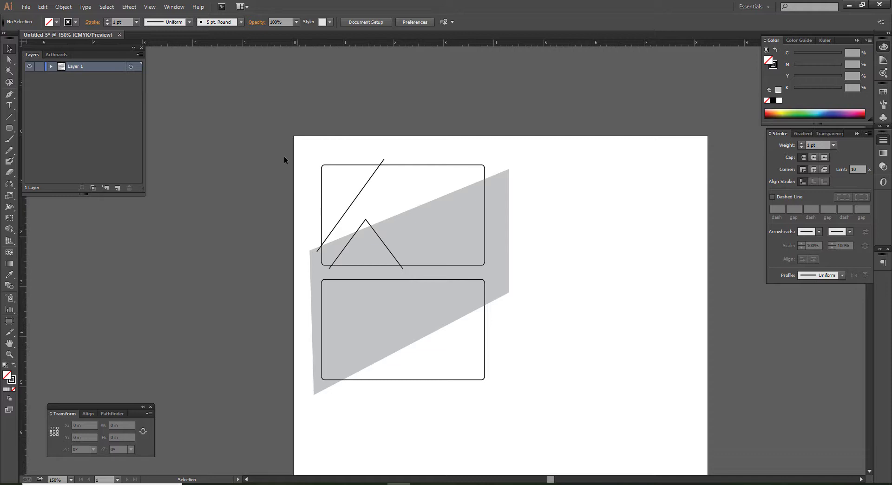
- Split the top panel and both lines into separate pieces with Shape Builder
{"action": "left_click_drag", "start_coordinate": [296, 165], "coordinate": [450, 252]}
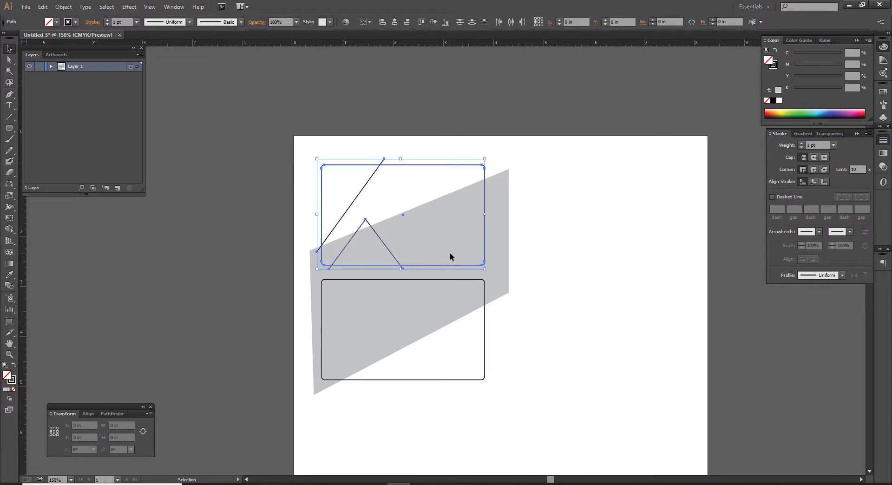
{"action": "left_click", "coordinate": [9, 229]}
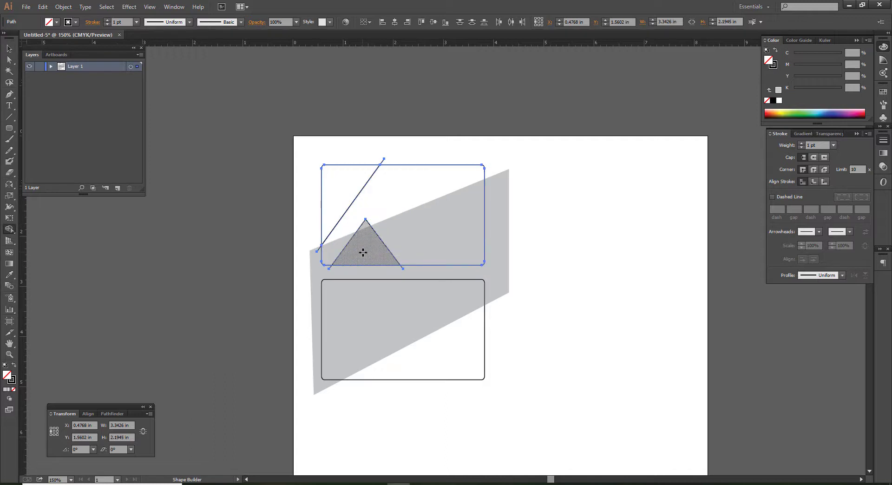
{"action": "key", "text": "v"}
{"action": "left_click", "coordinate": [420, 275]}
- Delete the overhanging stubs below the triangle, at the diagonal's lower end, and above the panel
{"action": "scroll", "coordinate": [398, 274], "scroll_direction": "up", "scroll_amount": 1}
{"action": "scroll", "coordinate": [397, 277], "scroll_direction": "up", "scroll_amount": 1}
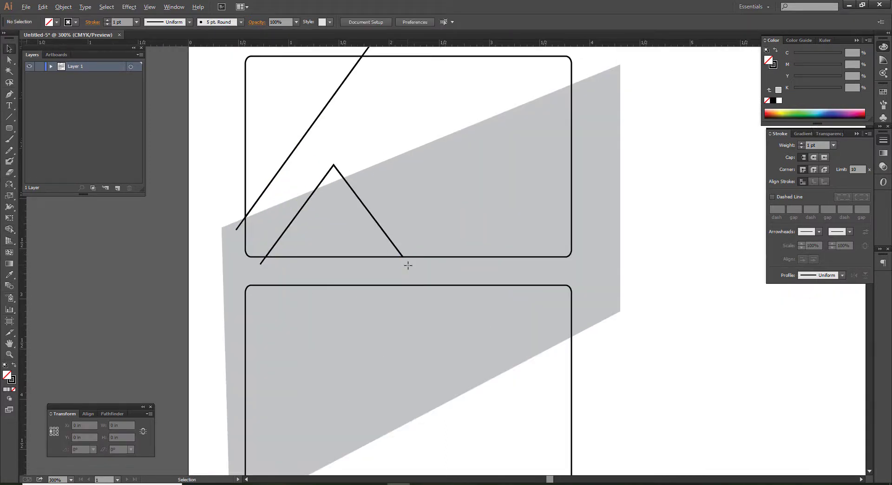
{"action": "scroll", "coordinate": [408, 265], "scroll_direction": "down", "scroll_amount": 1}
{"action": "left_click", "coordinate": [315, 269]}
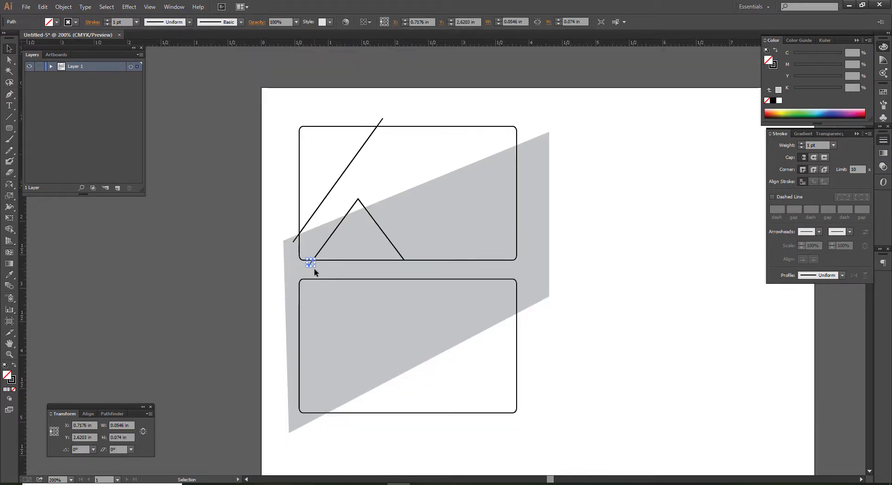
{"action": "key", "text": "Delete"}
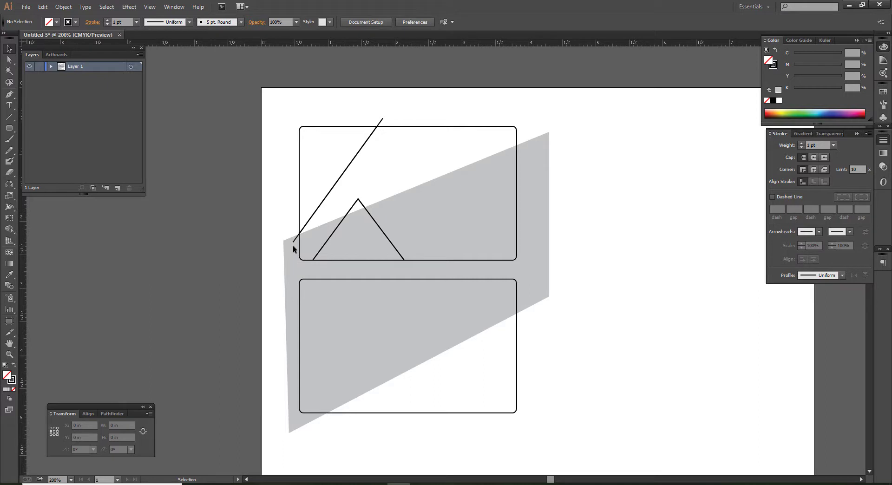
{"action": "left_click", "coordinate": [290, 233]}
{"action": "key", "text": "Delete"}
{"action": "left_click_drag", "start_coordinate": [356, 98], "coordinate": [391, 126]}
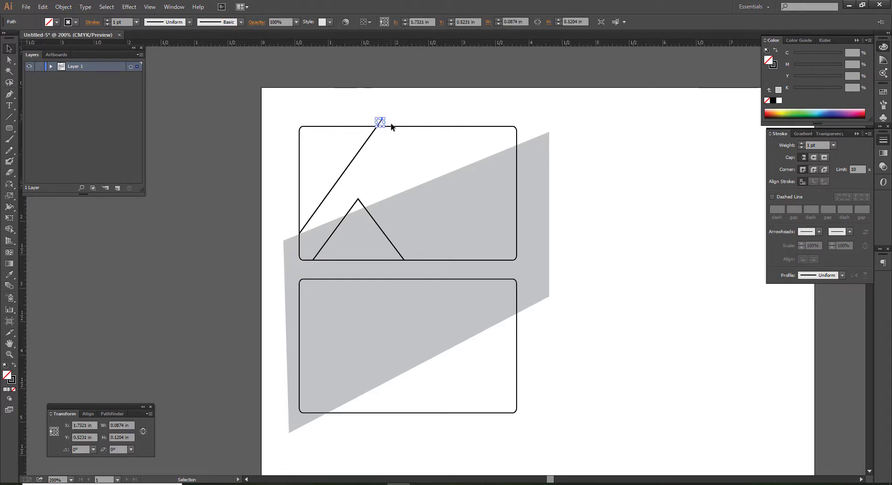
{"action": "key", "text": "Delete"}
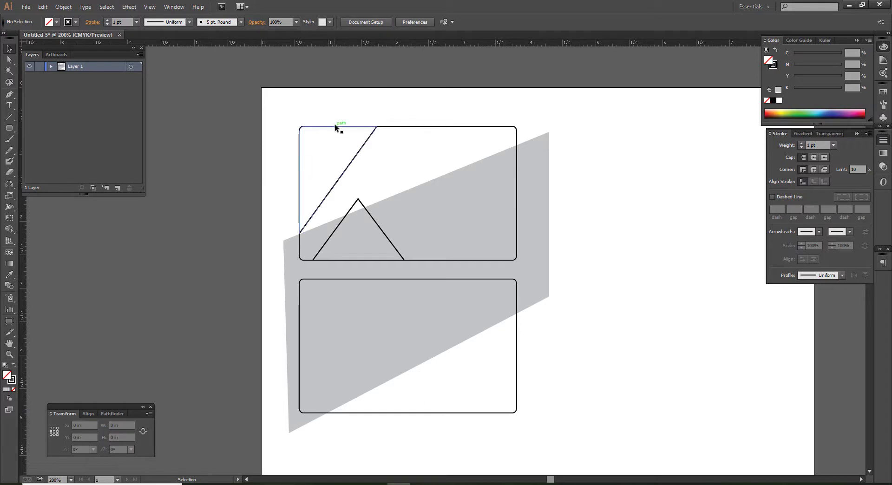
- Copy the diagonal line slightly right and the triangle slightly up to form double outlines
{"action": "left_click", "coordinate": [371, 135]}
{"action": "left_click_drag", "start_coordinate": [359, 108], "coordinate": [358, 133]}
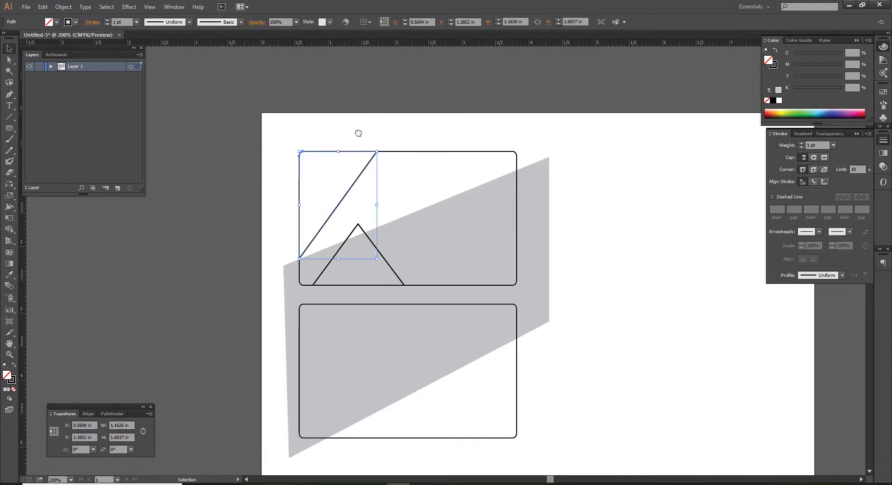
{"action": "left_click_drag", "start_coordinate": [360, 179], "coordinate": [364, 183]}
{"action": "left_click", "coordinate": [424, 189]}
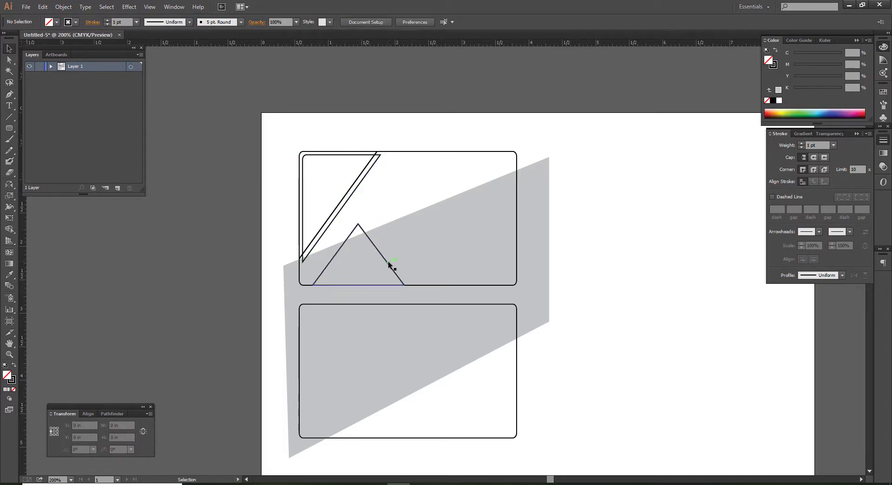
{"action": "left_click_drag", "start_coordinate": [389, 261], "coordinate": [389, 255]}
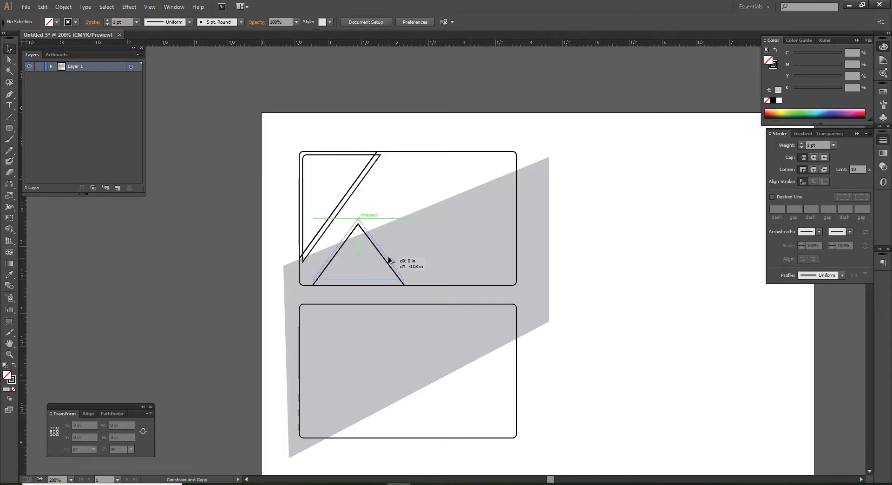
{"action": "left_click", "coordinate": [647, 306]}
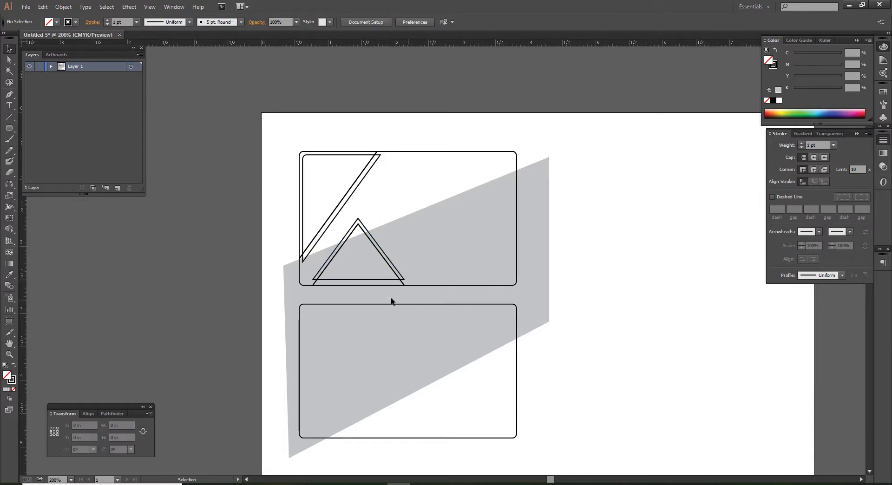
{"action": "left_click", "coordinate": [385, 265]}
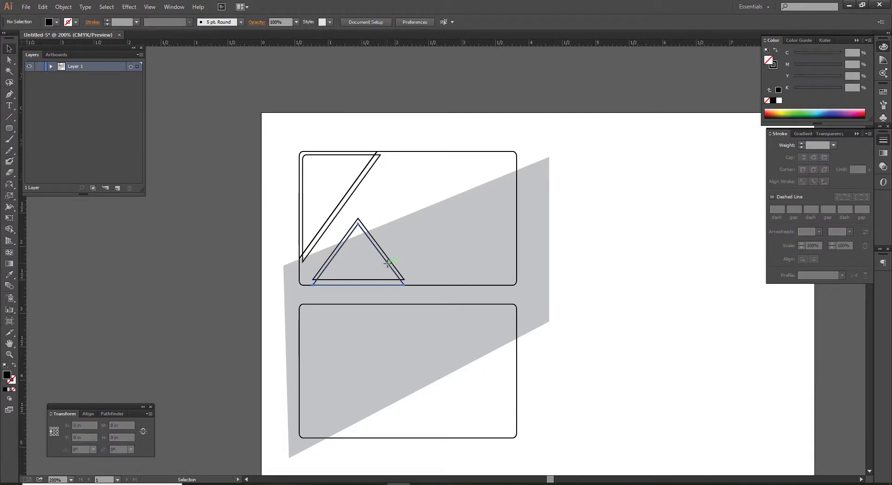
- Fill the inner triangle and the corner piece left of the diagonal stripe solid black
{"action": "key", "text": "shift+x"}
{"action": "left_click", "coordinate": [593, 301]}
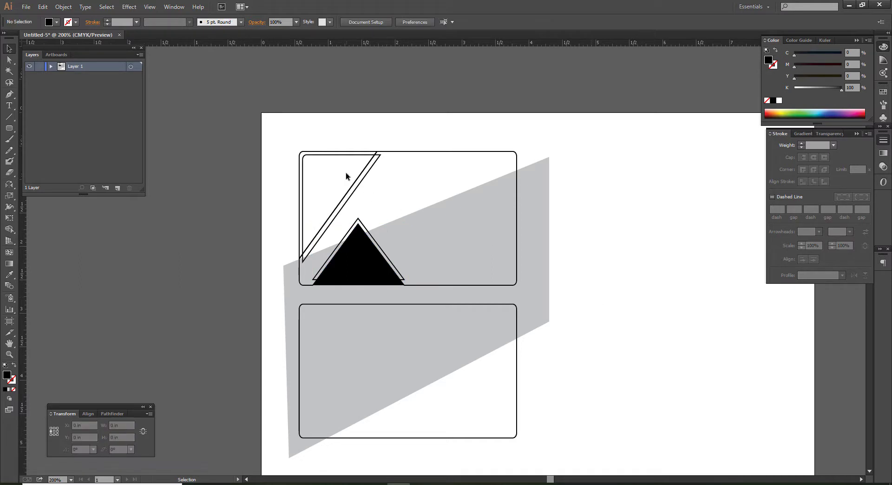
{"action": "left_click", "coordinate": [361, 180]}
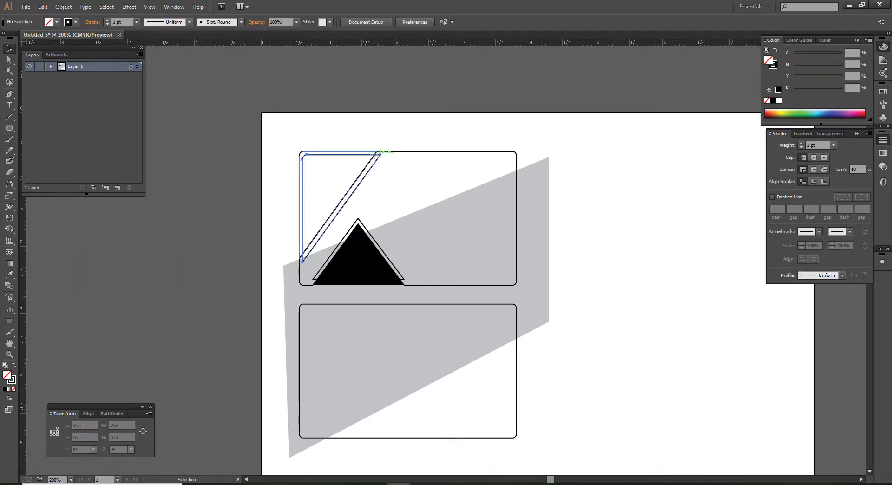
{"action": "left_click_drag", "start_coordinate": [381, 154], "coordinate": [377, 152]}
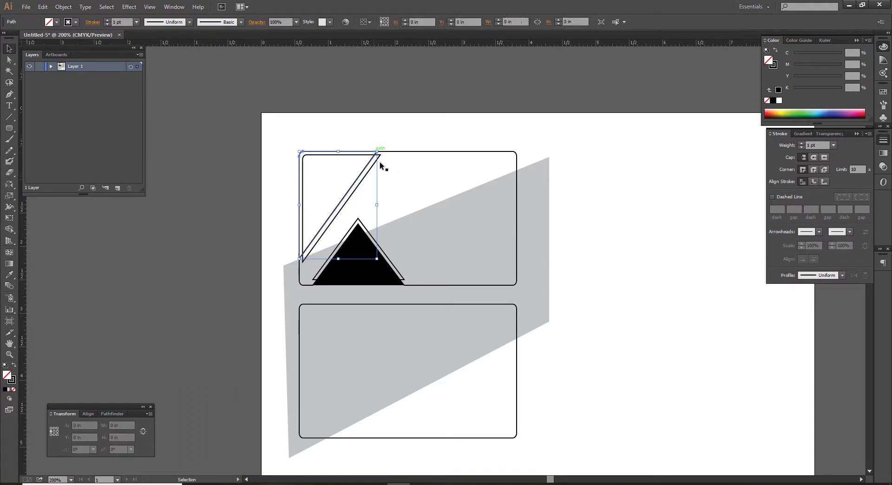
{"action": "key", "text": "shift+x"}
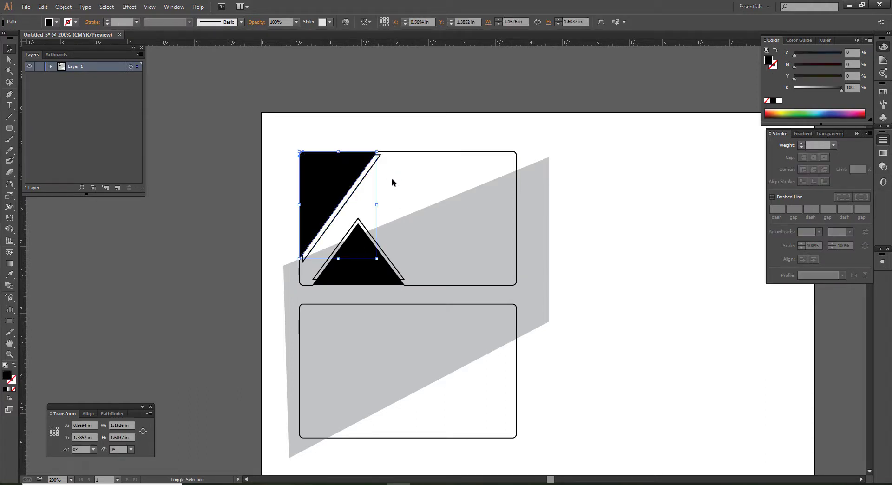
{"action": "key", "text": "ctrl+shift+a"}
{"action": "left_click_drag", "start_coordinate": [392, 181], "coordinate": [390, 210]}
{"action": "key", "text": "ctrl+z"}
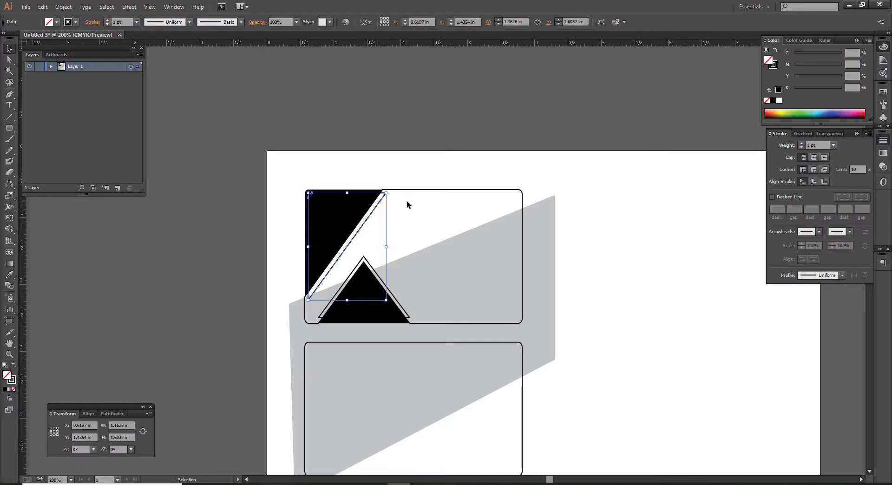
{"action": "key", "text": "ctrl+z"}
- Try a white fill on the corner piece, then restore it to black
{"action": "key", "text": "i"}
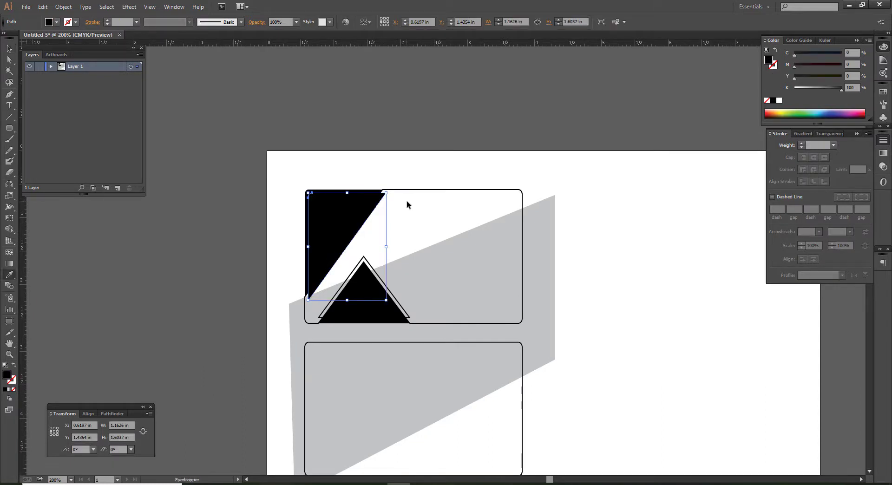
{"action": "left_click", "coordinate": [780, 100]}
{"action": "key", "text": "v"}
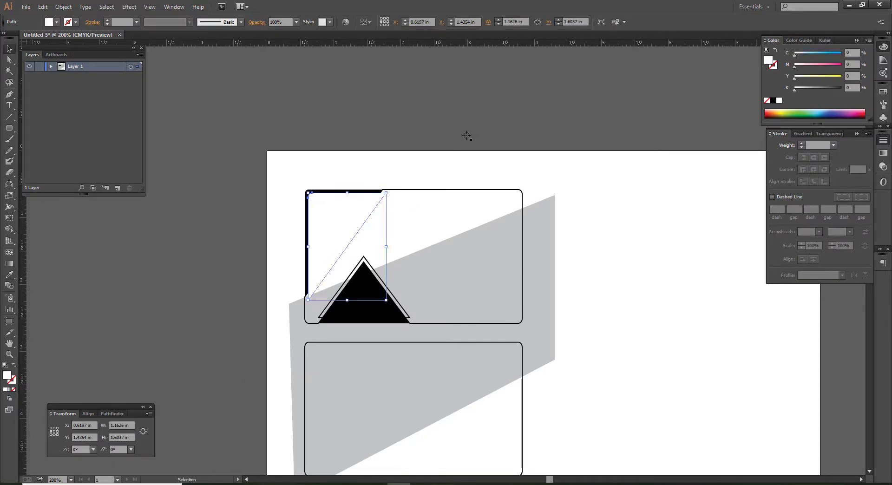
{"action": "key", "text": "ctrl+shift+a"}
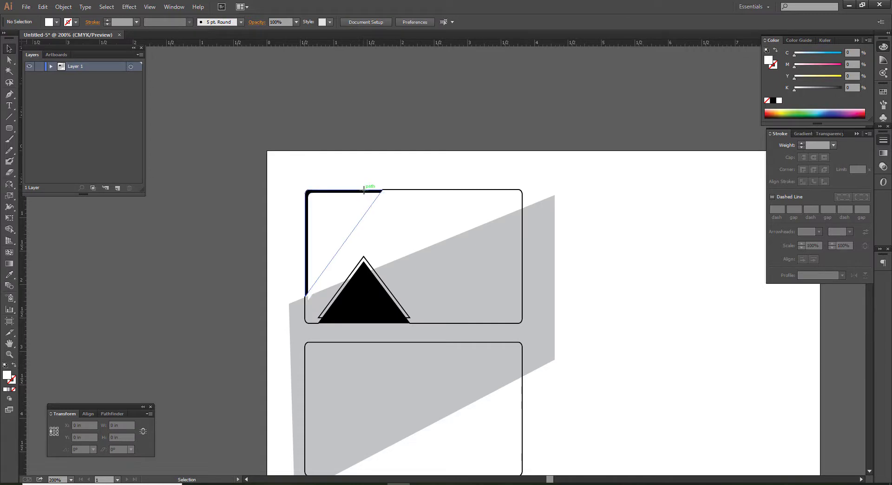
{"action": "left_click", "coordinate": [361, 192]}
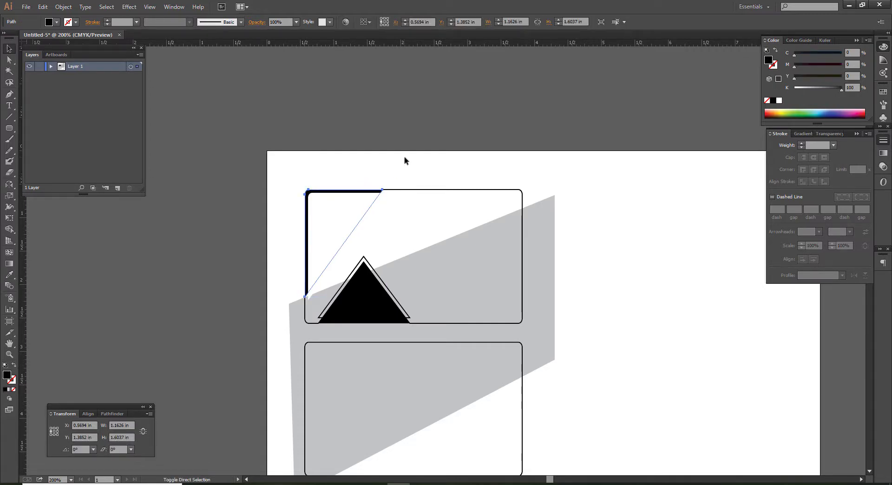
{"action": "key", "text": "ctrl+z"}
{"action": "left_click", "coordinate": [404, 160]}
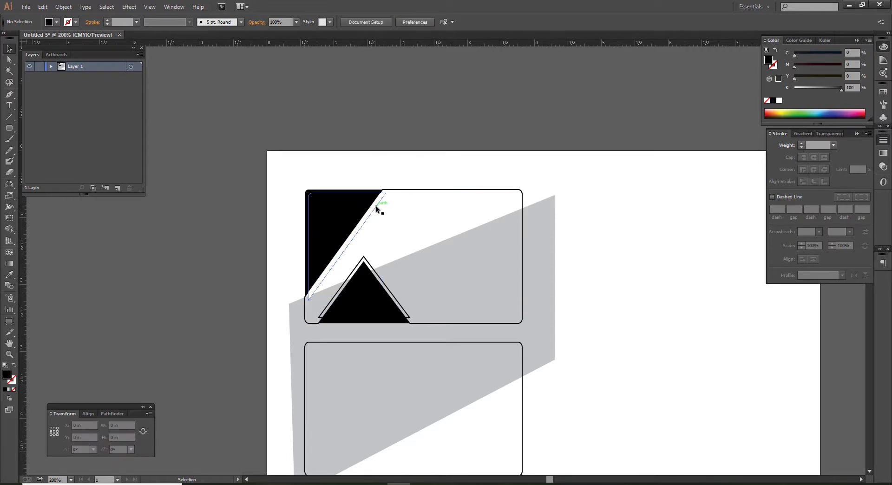
{"action": "left_click", "coordinate": [377, 209]}
- Stretch the black wedge's top-right and bottom-left corners outward to fill the panel corner
{"action": "key", "text": "a"}
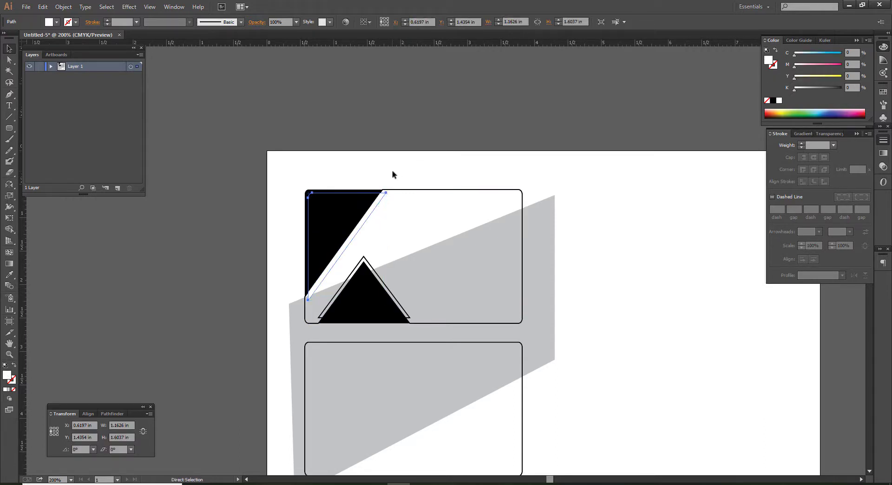
{"action": "key", "text": "v"}
{"action": "left_click", "coordinate": [392, 174]}
{"action": "left_click", "coordinate": [375, 204]}
{"action": "scroll", "coordinate": [375, 204], "scroll_direction": "up", "scroll_amount": 1}
{"action": "left_click_drag", "start_coordinate": [392, 188], "coordinate": [398, 184]}
{"action": "left_click_drag", "start_coordinate": [276, 349], "coordinate": [271, 358]}
- Give the outlined triangle a white fill with no stroke and lower the black triangle slightly
{"action": "left_click", "coordinate": [434, 291]}
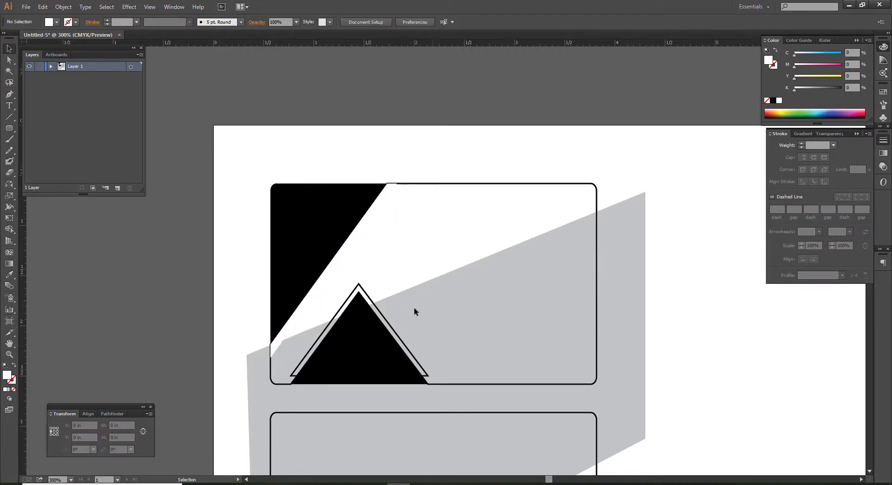
{"action": "left_click", "coordinate": [382, 314]}
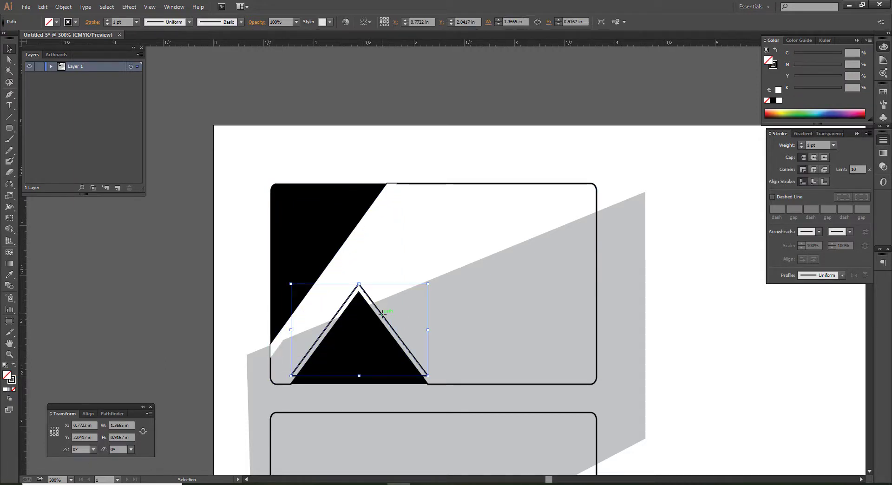
{"action": "key", "text": "i"}
{"action": "left_click", "coordinate": [357, 246]}
{"action": "key", "text": "b"}
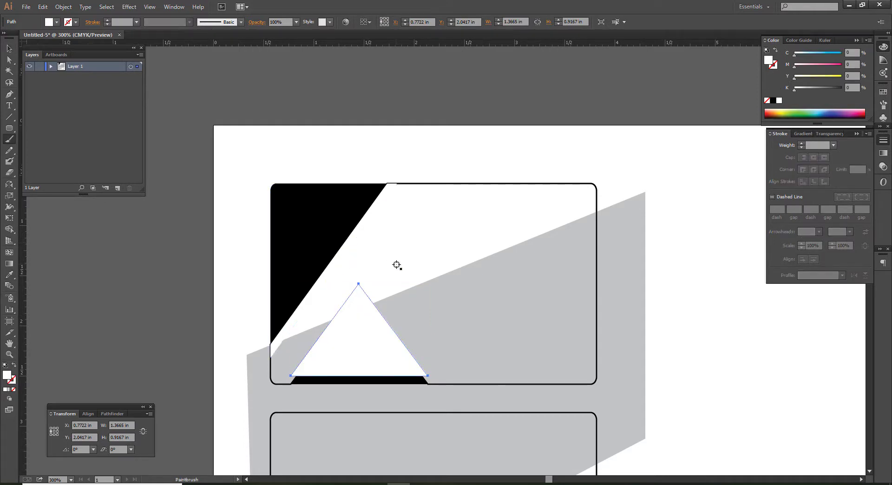
{"action": "key", "text": "v"}
{"action": "left_click_drag", "start_coordinate": [381, 377], "coordinate": [385, 384]}
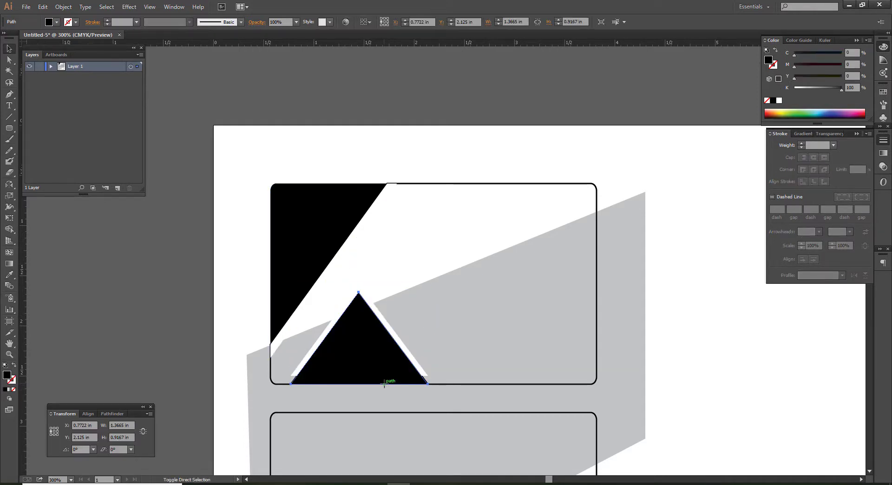
{"action": "left_click", "coordinate": [366, 401]}
- Try stretching the white triangle and moving a black triangle anchor, undoing both
{"action": "left_click", "coordinate": [359, 376]}
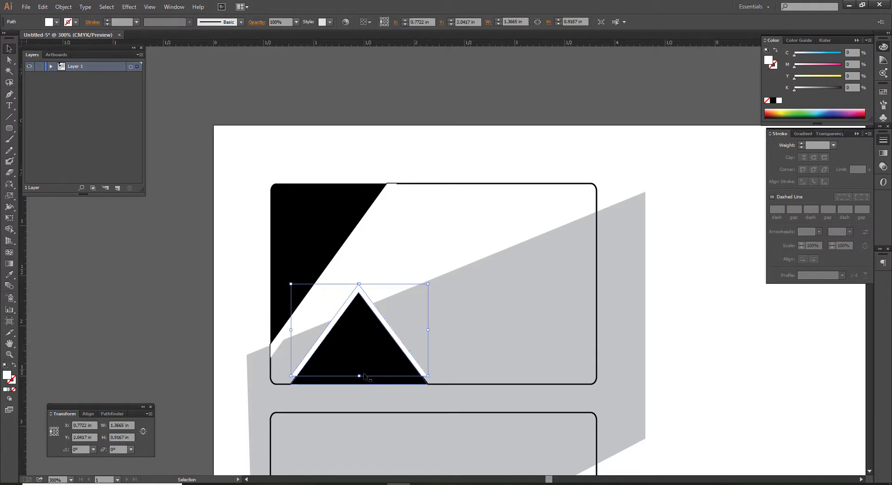
{"action": "left_click_drag", "start_coordinate": [360, 375], "coordinate": [359, 383]}
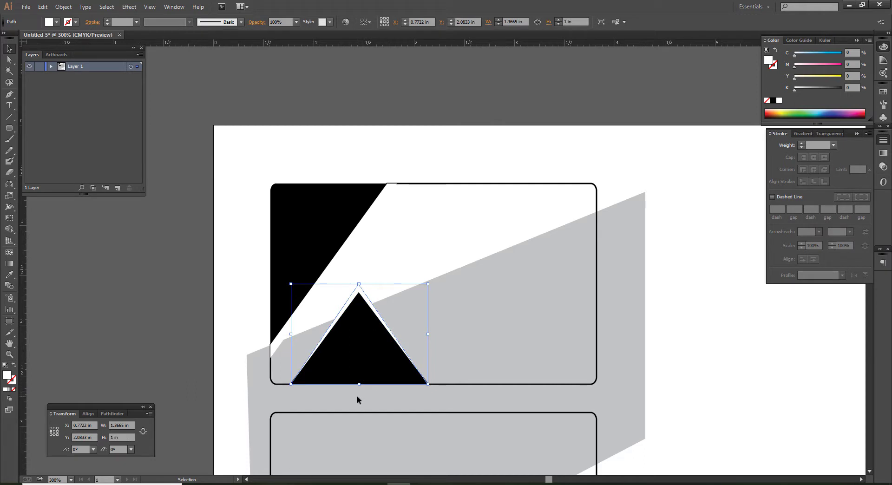
{"action": "key", "text": "ctrl+z"}
{"action": "key", "text": "a"}
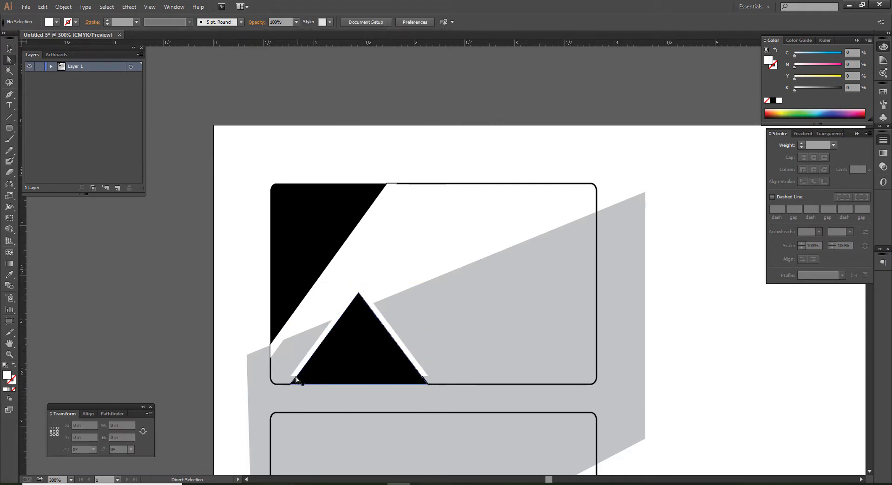
{"action": "left_click_drag", "start_coordinate": [291, 384], "coordinate": [291, 391]}
{"action": "key", "text": "ctrl+z"}
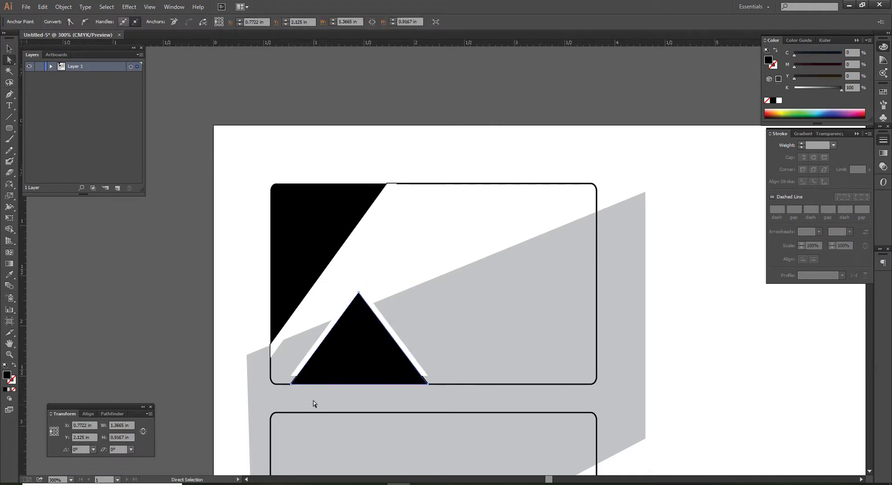
{"action": "scroll", "coordinate": [301, 393], "scroll_direction": "up", "scroll_amount": 1}
{"action": "key", "text": "v"}
- Widen the white triangle at both base corners, lower its peak, and shrink the diagonal strip slightly
{"action": "left_click_drag", "start_coordinate": [295, 372], "coordinate": [284, 382]}
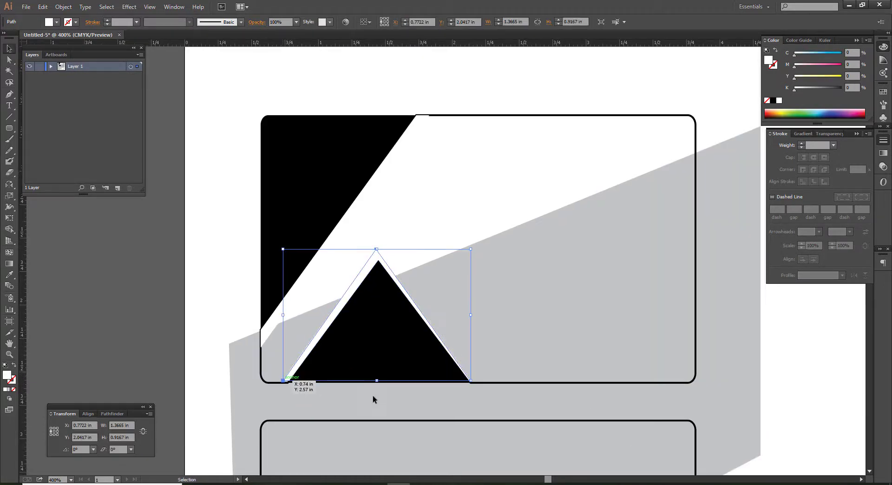
{"action": "left_click_drag", "start_coordinate": [471, 383], "coordinate": [476, 383]}
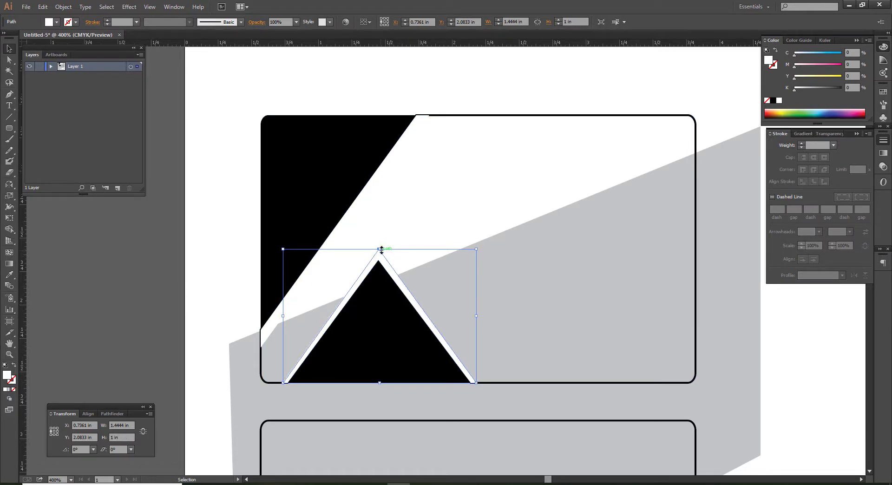
{"action": "left_click_drag", "start_coordinate": [380, 250], "coordinate": [380, 252]}
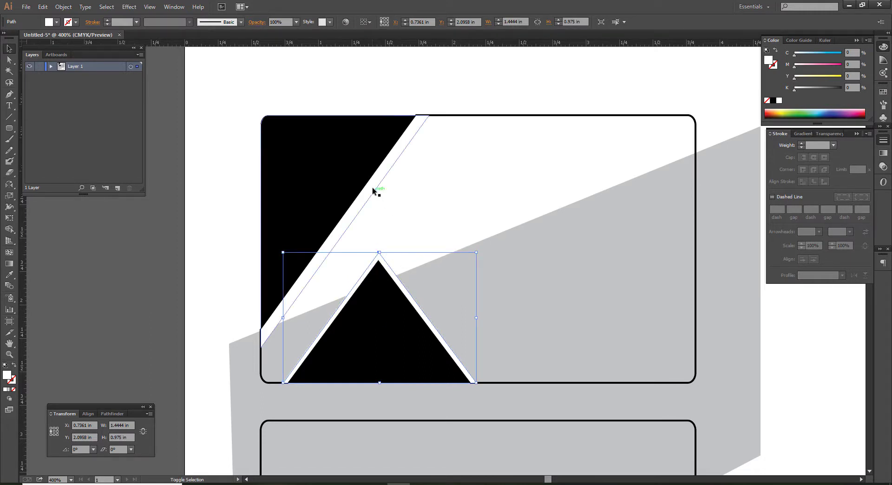
{"action": "left_click", "coordinate": [375, 188]}
{"action": "left_click", "coordinate": [373, 193]}
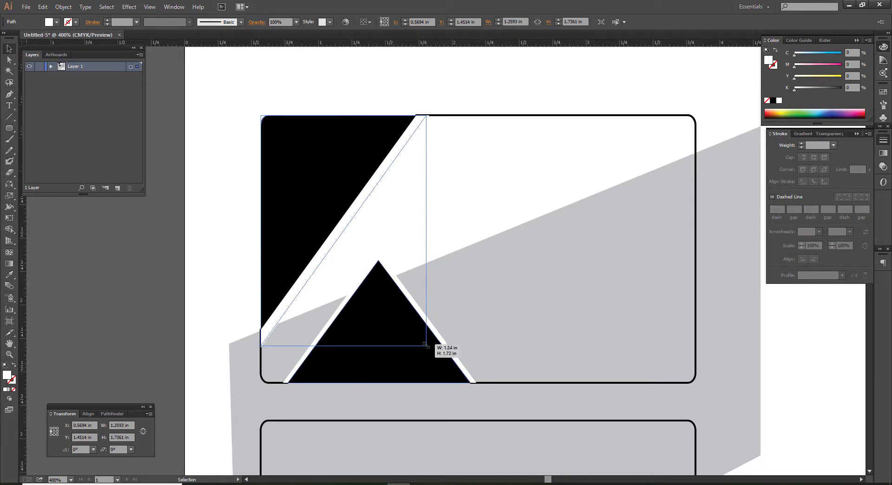
{"action": "left_click_drag", "start_coordinate": [428, 346], "coordinate": [427, 345]}
{"action": "left_click", "coordinate": [443, 215]}
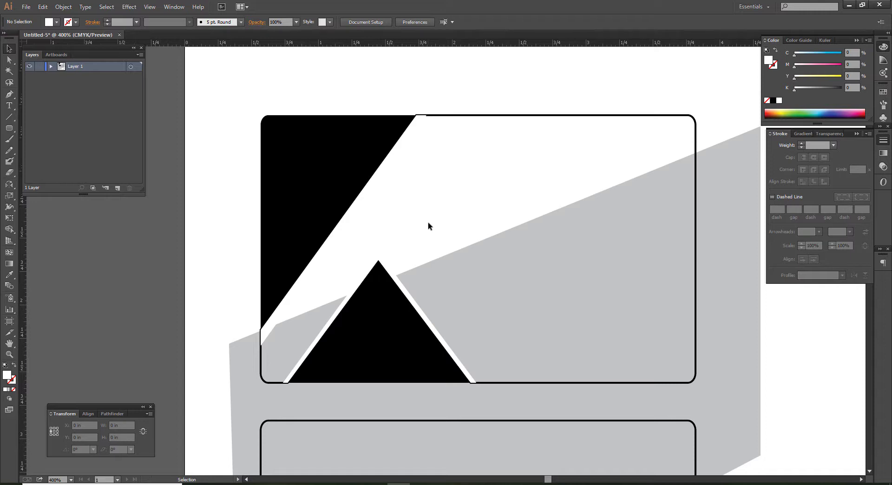
- Start a Drop Shadow on the white diagonal strip with a 0.1 in blur, checked in preview
{"action": "left_click", "coordinate": [361, 205]}
{"action": "left_click", "coordinate": [131, 8]}
{"action": "mouse_move", "coordinate": [142, 112]}
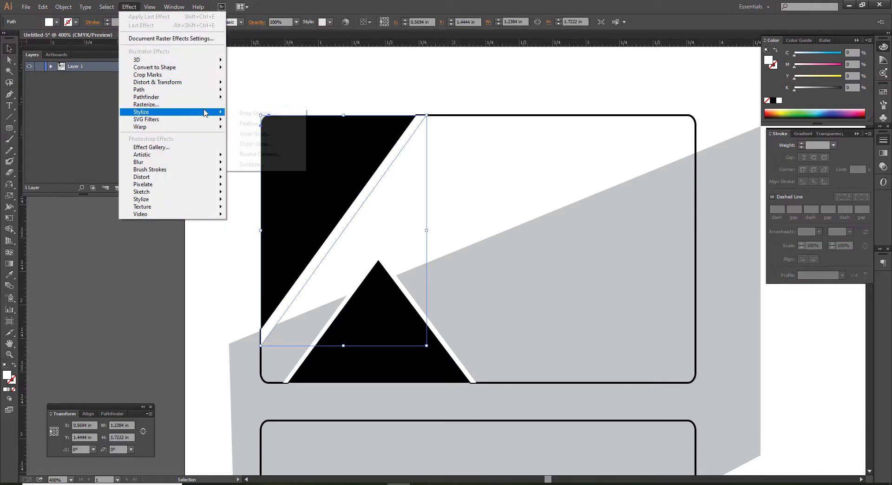
{"action": "left_click", "coordinate": [251, 113]}
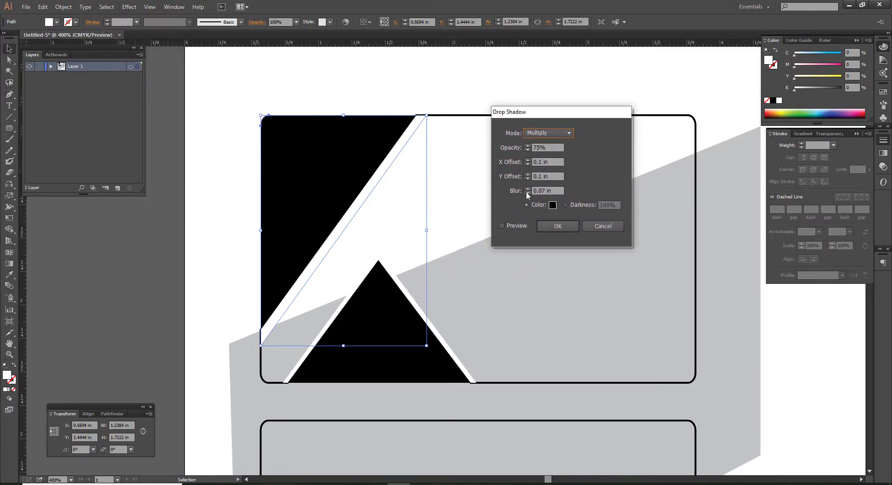
{"action": "left_click", "coordinate": [526, 192]}
{"action": "left_click", "coordinate": [529, 190]}
{"action": "left_click", "coordinate": [502, 227]}
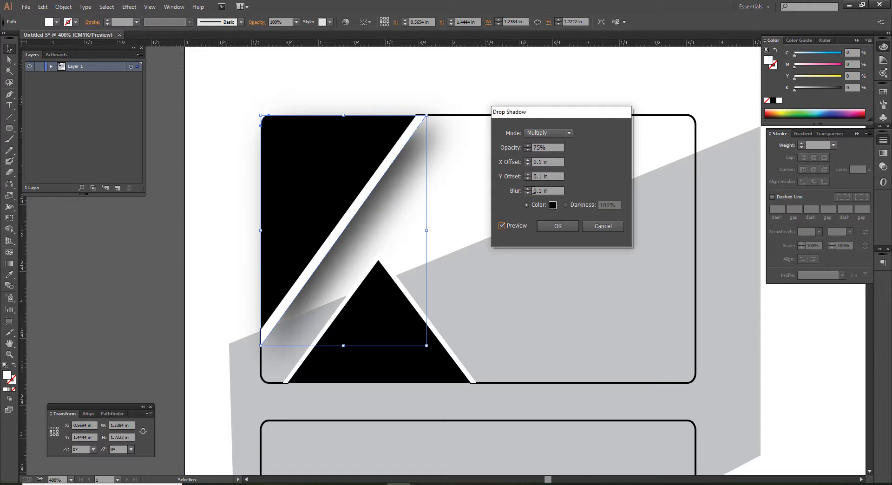
{"action": "left_click", "coordinate": [528, 193]}
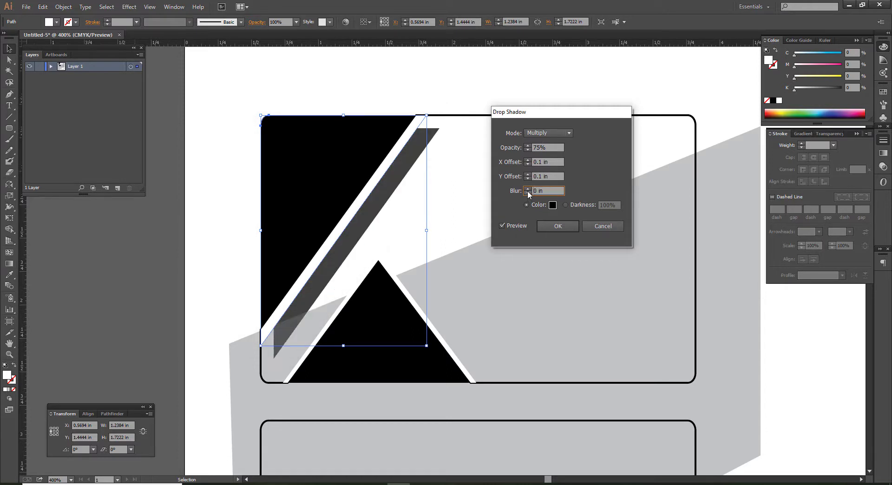
{"action": "left_click", "coordinate": [528, 189]}
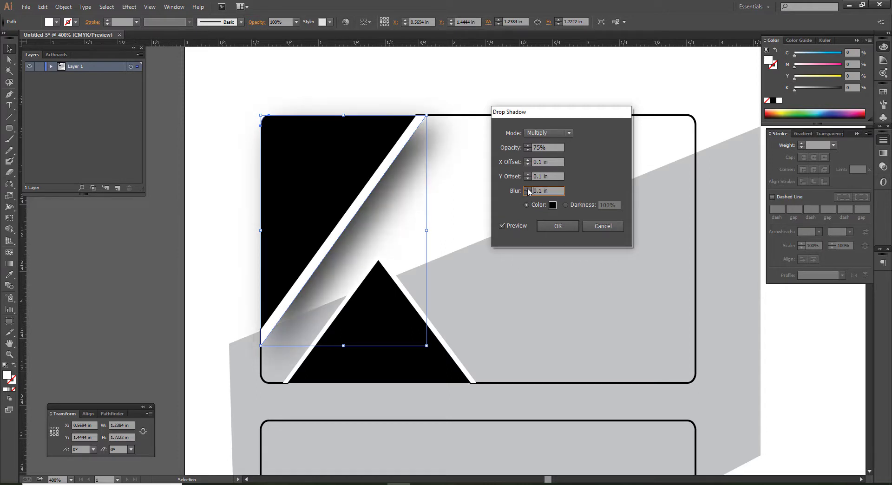
{"action": "left_click", "coordinate": [528, 189]}
{"action": "left_click", "coordinate": [528, 193]}
- Keep the shadow's Y offset at 0.1 in and lower its opacity to 68%
{"action": "left_click", "coordinate": [529, 179]}
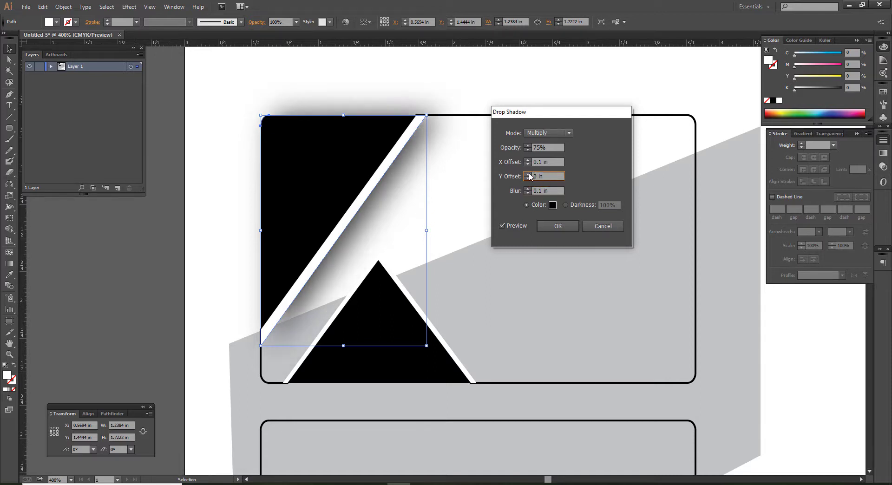
{"action": "left_click", "coordinate": [529, 174]}
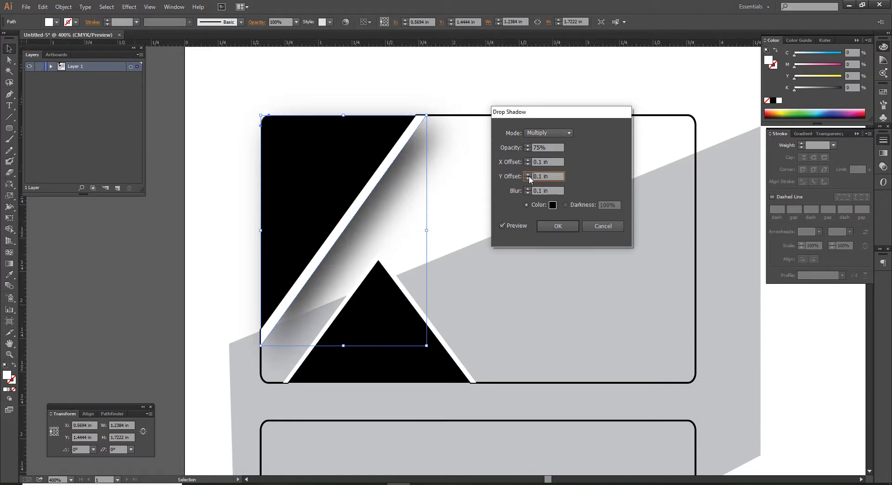
{"action": "left_click", "coordinate": [528, 150]}
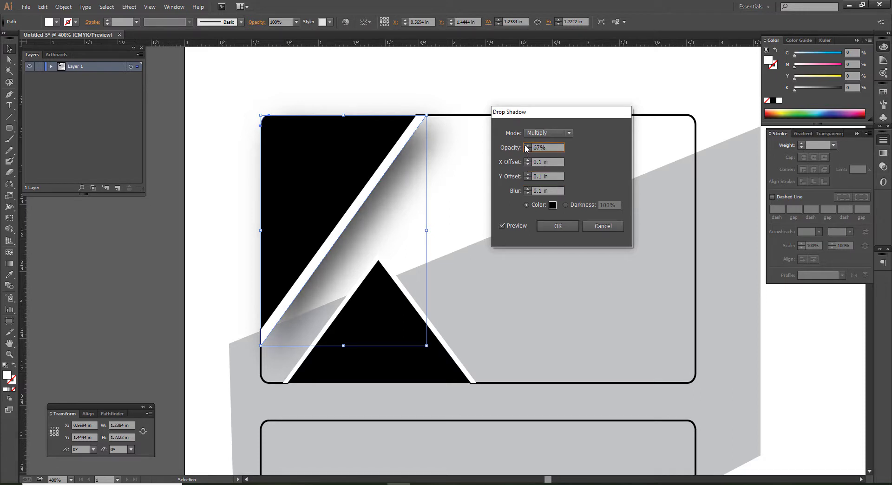
{"action": "left_click", "coordinate": [528, 149]}
- After trying several blend modes, apply the shadow in Overlay mode and clear the selection
{"action": "left_click", "coordinate": [548, 132]}
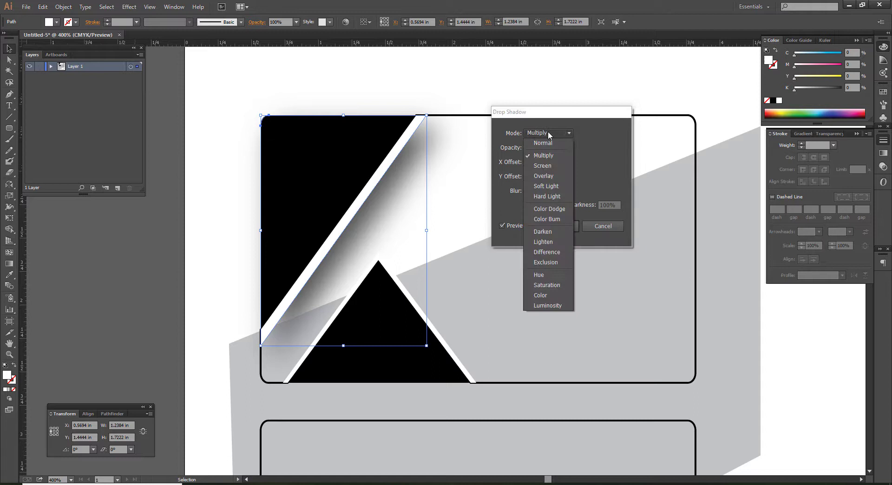
{"action": "left_click", "coordinate": [542, 242]}
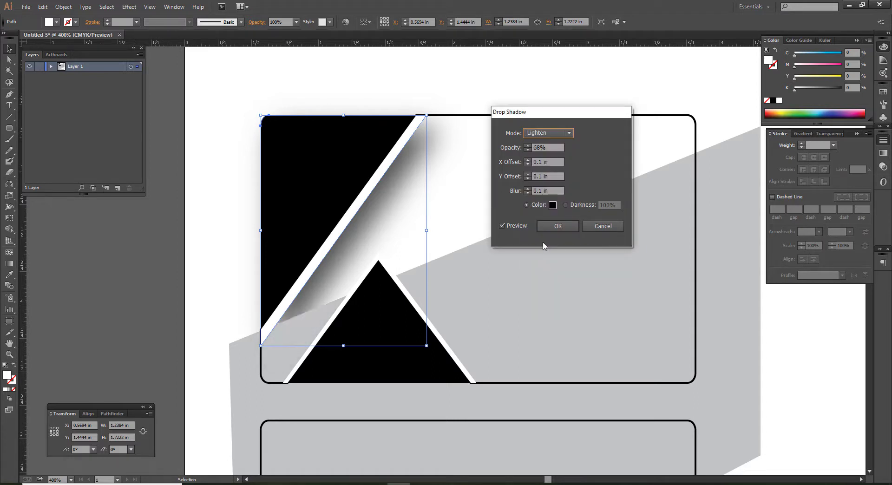
{"action": "left_click", "coordinate": [546, 134]}
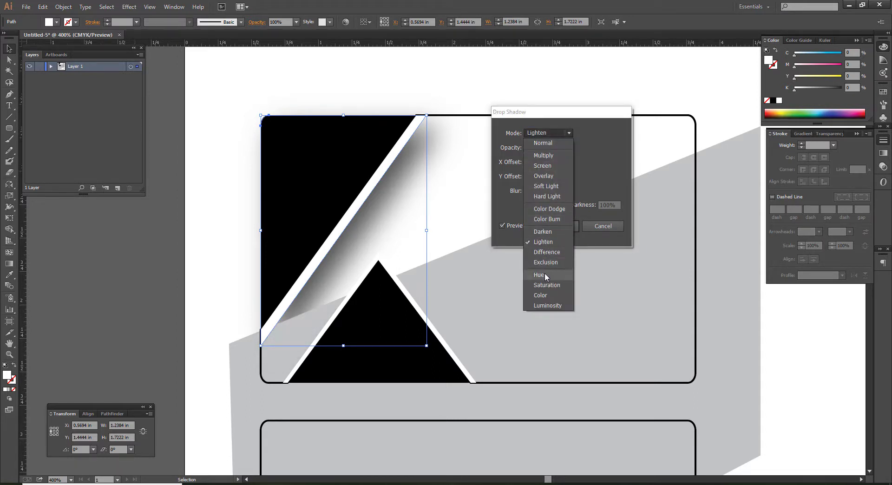
{"action": "left_click", "coordinate": [544, 275]}
{"action": "left_click", "coordinate": [545, 138]}
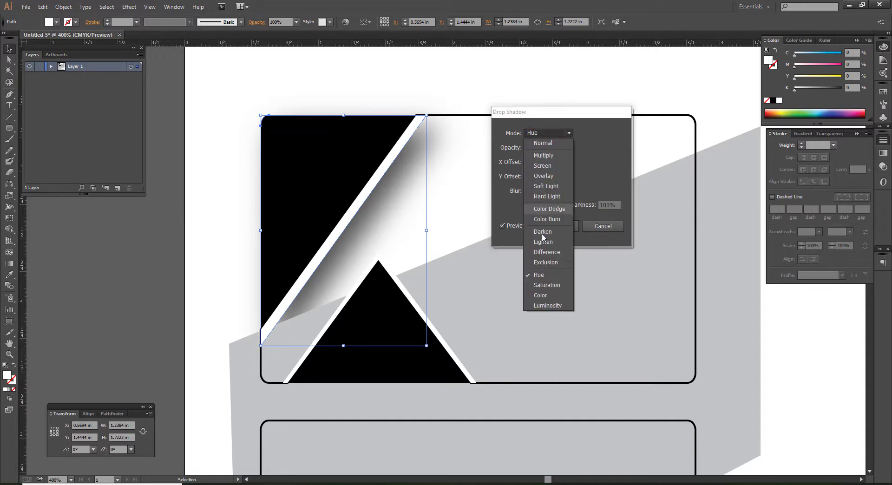
{"action": "left_click", "coordinate": [543, 293]}
{"action": "left_click", "coordinate": [541, 132]}
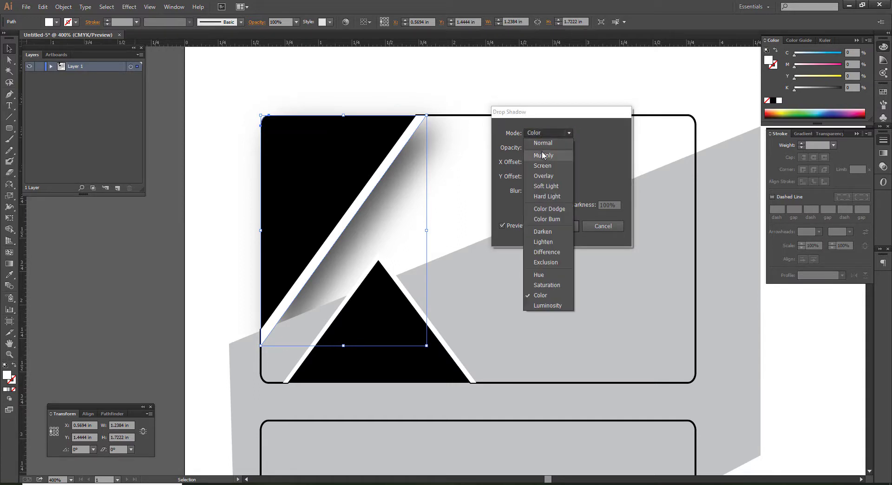
{"action": "left_click", "coordinate": [543, 158]}
{"action": "left_click", "coordinate": [541, 133]}
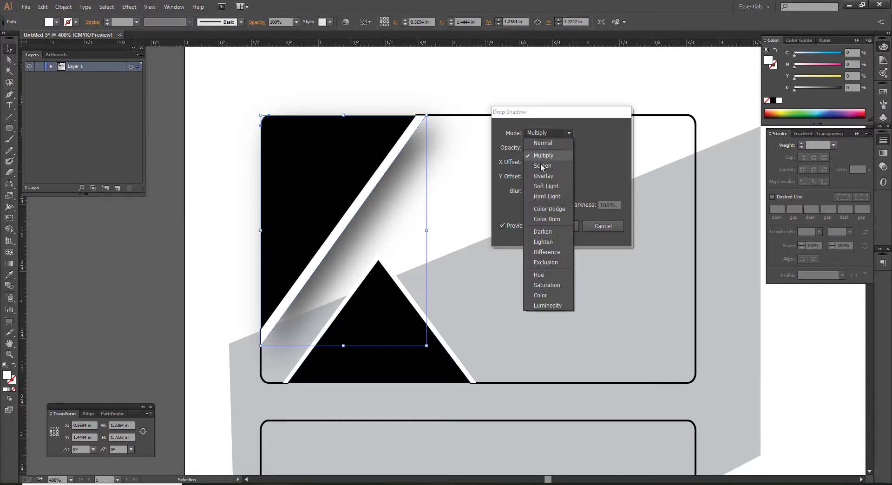
{"action": "key", "text": "Escape"}
{"action": "key", "text": "Down"}
{"action": "key", "text": "Down"}
{"action": "key", "text": "Down"}
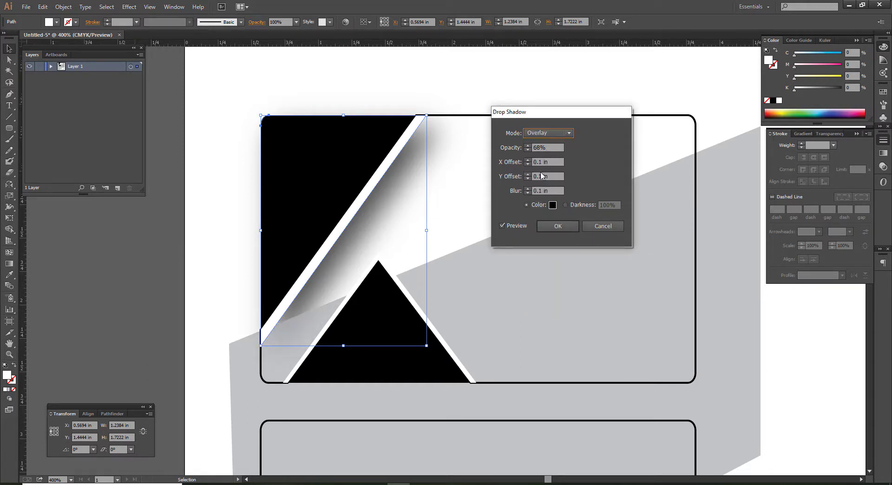
{"action": "left_click", "coordinate": [559, 226]}
{"action": "left_click", "coordinate": [434, 89]}
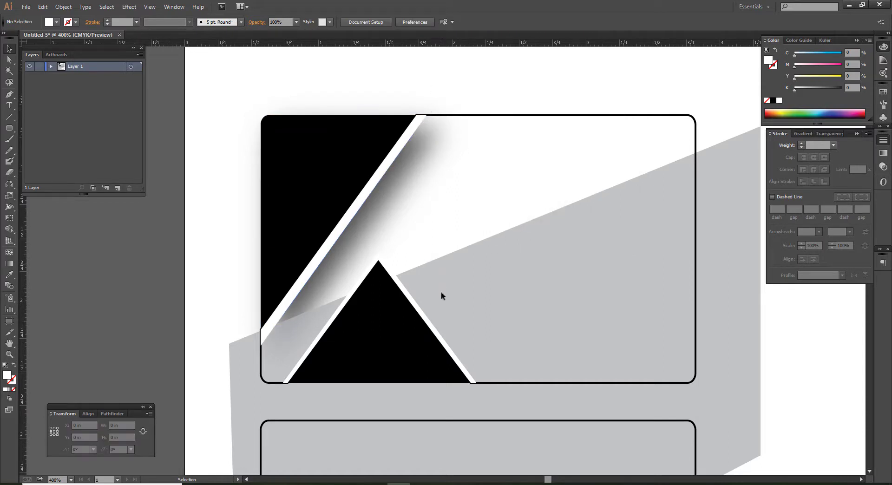
{"action": "left_click", "coordinate": [440, 339]}
{"action": "left_click", "coordinate": [531, 122]}
- Fill the upper panel solid black and send it back, undoing the wedge's reorder
{"action": "left_click", "coordinate": [530, 117]}
{"action": "key", "text": "shift+x"}
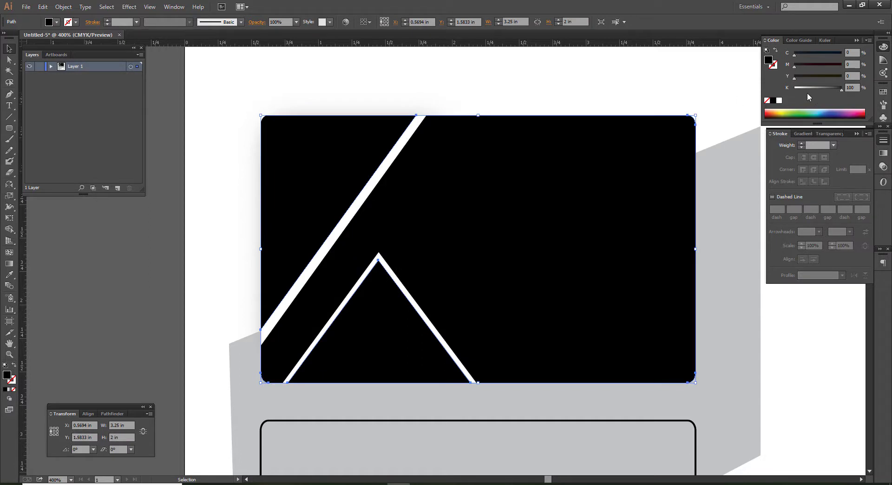
{"action": "left_click", "coordinate": [779, 101]}
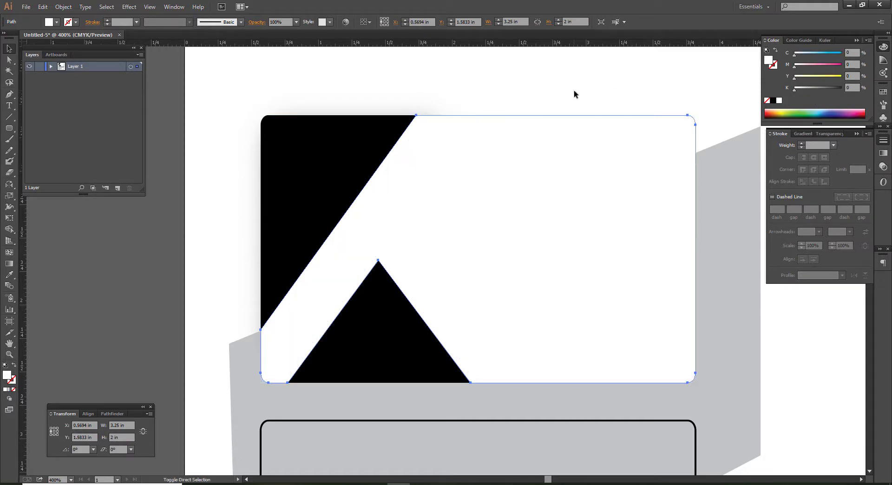
{"action": "key", "text": "ctrl+shift+bracketleft"}
{"action": "left_click", "coordinate": [509, 94]}
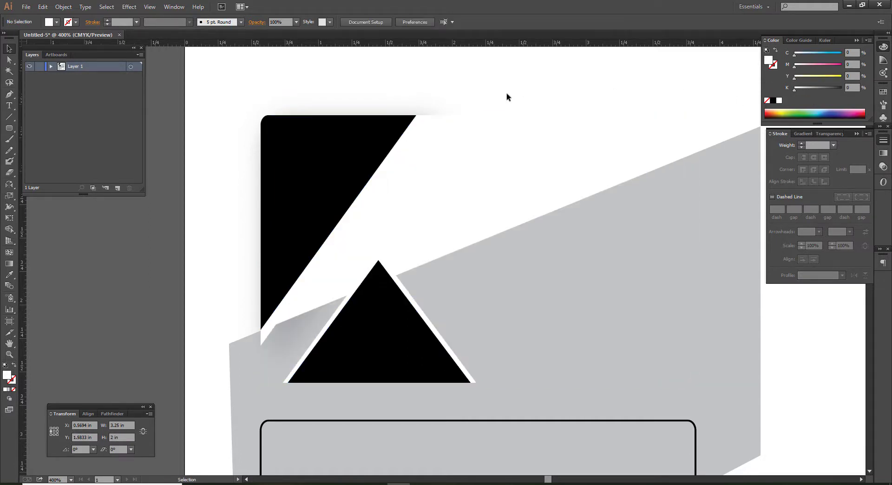
{"action": "left_click", "coordinate": [354, 214]}
{"action": "key", "text": "ctrl+shift+bracketleft"}
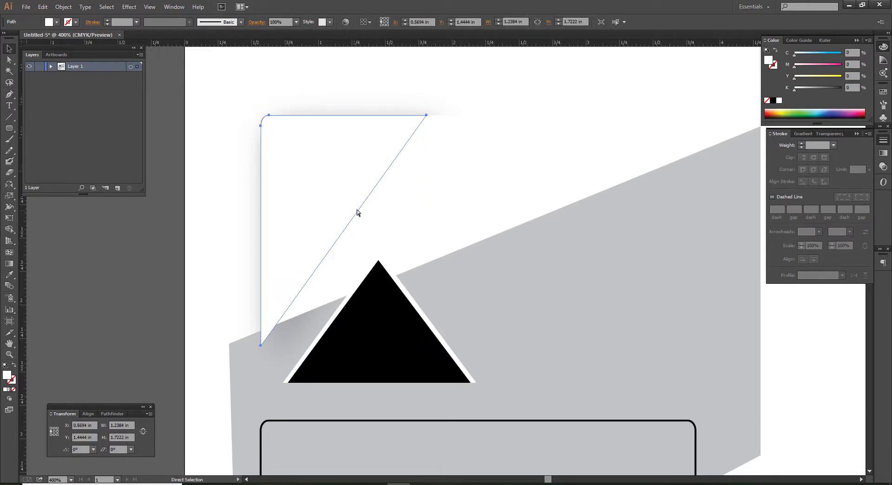
{"action": "key", "text": "ctrl+z"}
{"action": "key", "text": "ctrl+z"}
{"action": "key", "text": "ctrl+z"}
{"action": "key", "text": "ctrl+z"}
{"action": "left_click", "coordinate": [511, 103]}
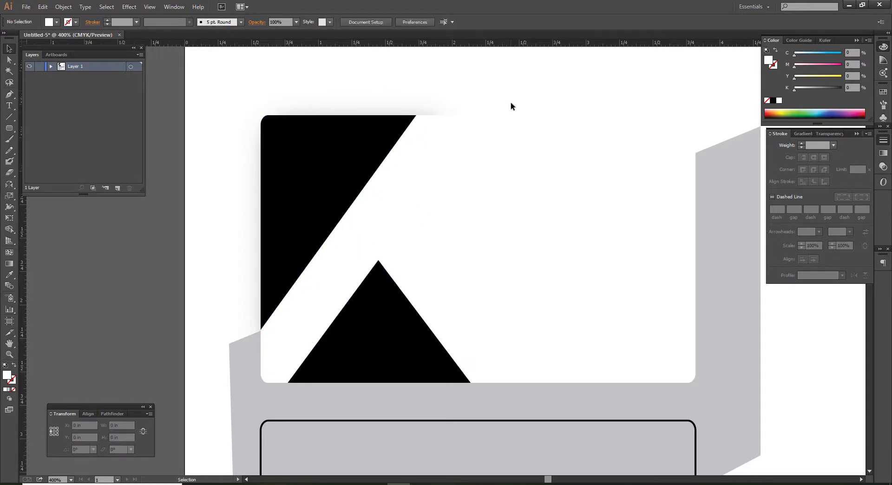
- Duplicate the black wedge slightly to the right and fill the copy solid black
{"action": "left_click", "coordinate": [353, 197]}
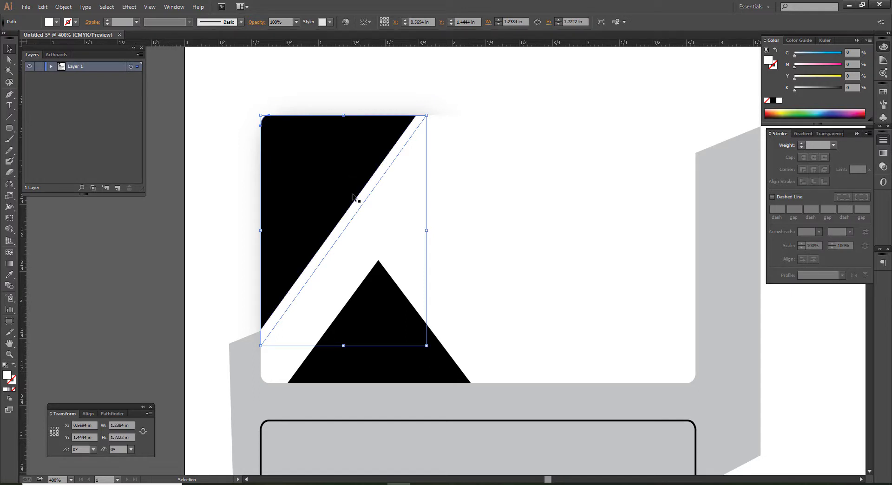
{"action": "scroll", "coordinate": [353, 223], "scroll_direction": "up", "scroll_amount": 1, "text": "alt"}
{"action": "scroll", "coordinate": [342, 218], "scroll_direction": "up", "scroll_amount": 1, "text": "alt"}
{"action": "left_click_drag", "start_coordinate": [339, 221], "coordinate": [341, 222]}
{"action": "scroll", "coordinate": [341, 221], "scroll_direction": "down", "scroll_amount": 1, "text": "alt"}
{"action": "scroll", "coordinate": [342, 222], "scroll_direction": "down", "scroll_amount": 1, "text": "alt"}
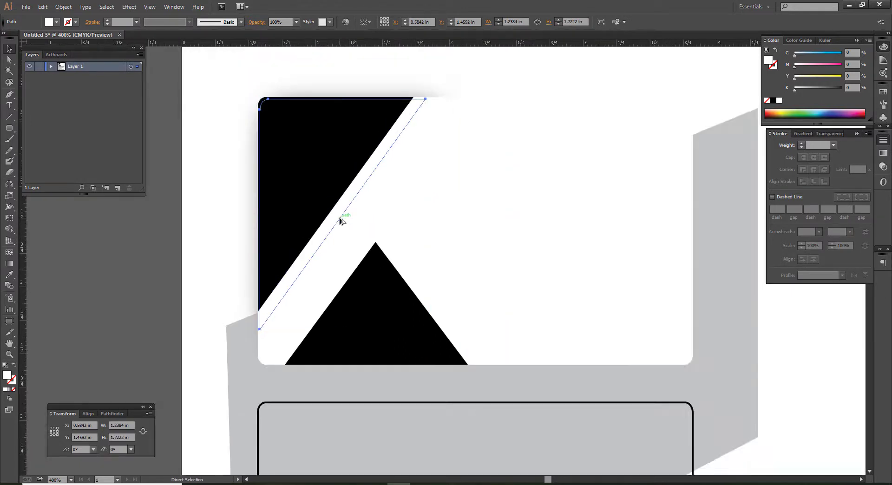
{"action": "left_click", "coordinate": [255, 213]}
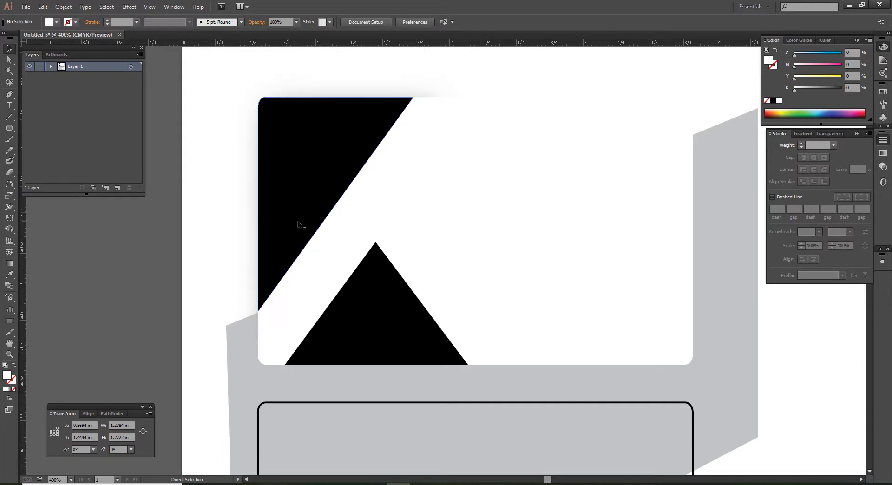
{"action": "left_click", "coordinate": [342, 212]}
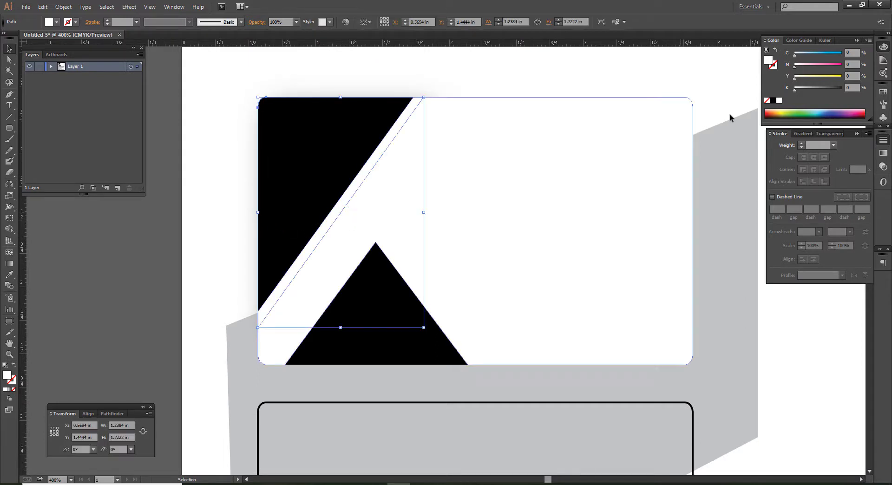
{"action": "left_click", "coordinate": [774, 101]}
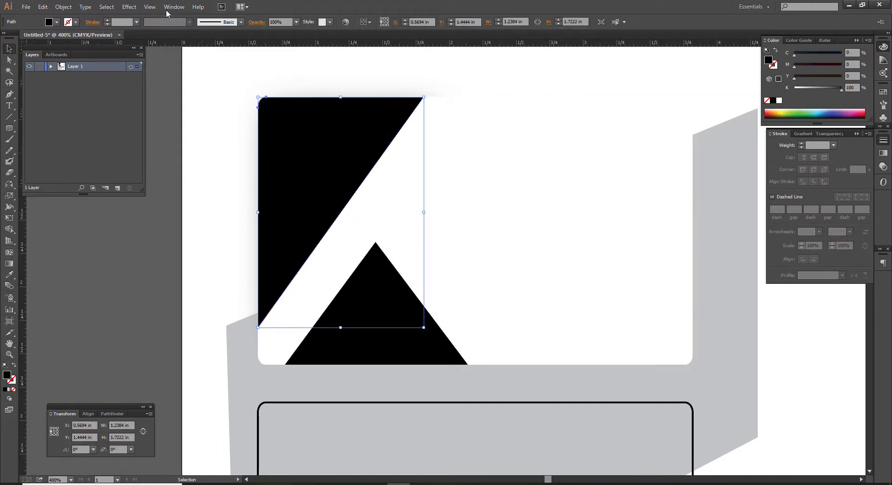
- Apply a Gaussian Blur with a reduced radius to the black wedge copy
{"action": "left_click", "coordinate": [129, 7]}
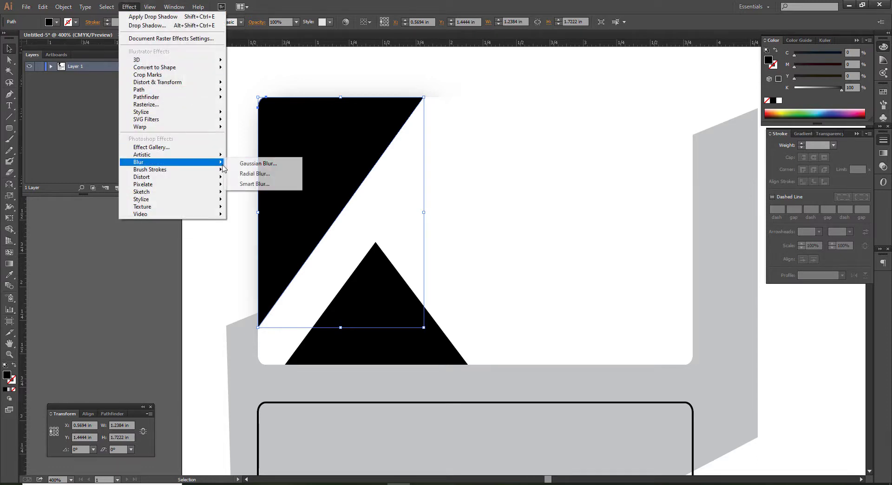
{"action": "left_click", "coordinate": [265, 165]}
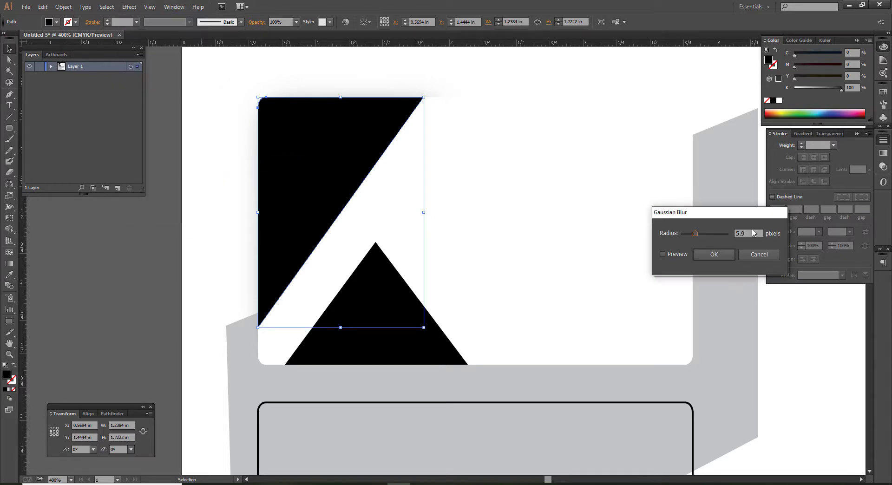
{"action": "left_click", "coordinate": [679, 255]}
{"action": "left_click_drag", "start_coordinate": [695, 234], "coordinate": [687, 235]}
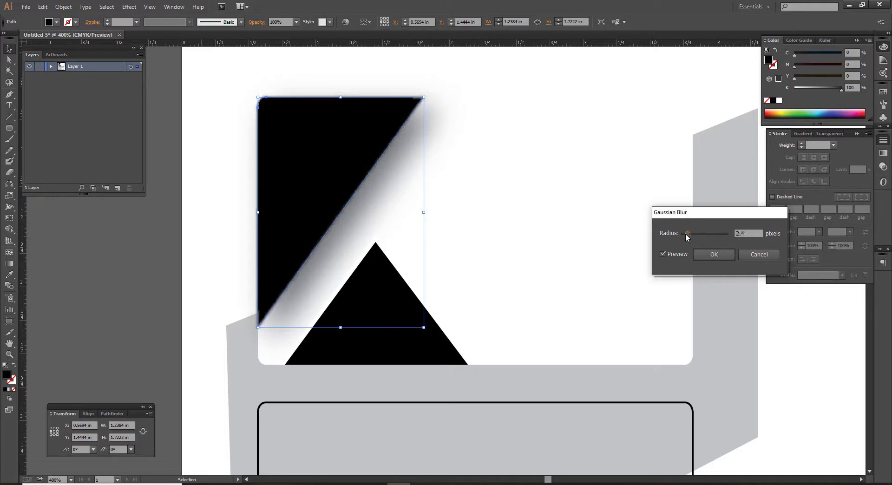
{"action": "left_click", "coordinate": [712, 255]}
{"action": "left_click", "coordinate": [485, 73]}
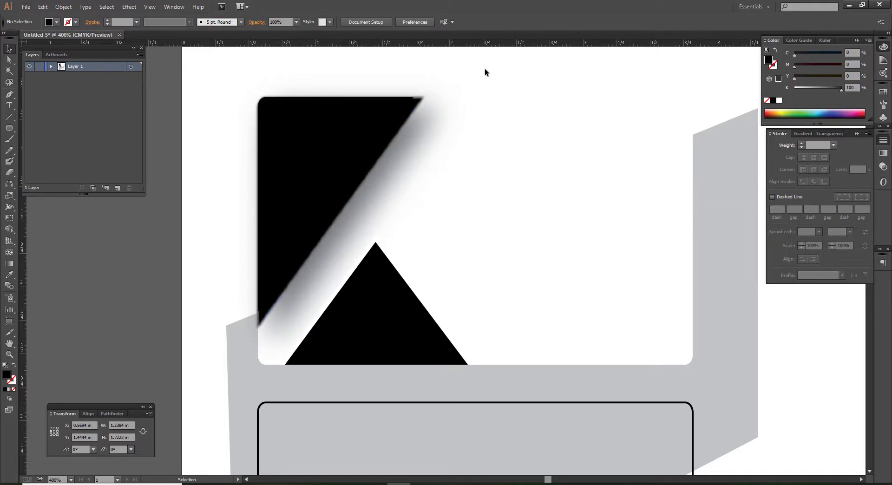
- Paste the white strip back in front and shrink it slightly
{"action": "key", "text": "ctrl+f"}
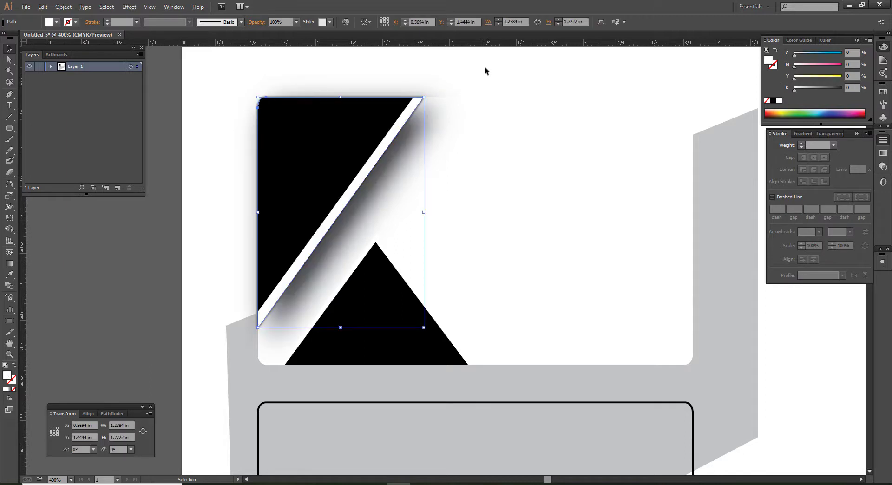
{"action": "left_click", "coordinate": [403, 153]}
{"action": "left_click_drag", "start_coordinate": [423, 329], "coordinate": [421, 325]}
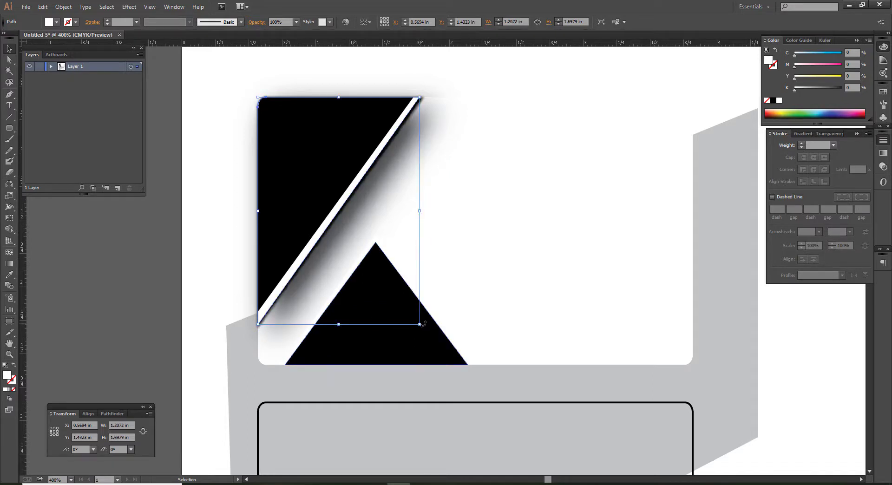
- Select the blurred shadow path, undo an accidental move, and give it a white fill
{"action": "left_click", "coordinate": [128, 272]}
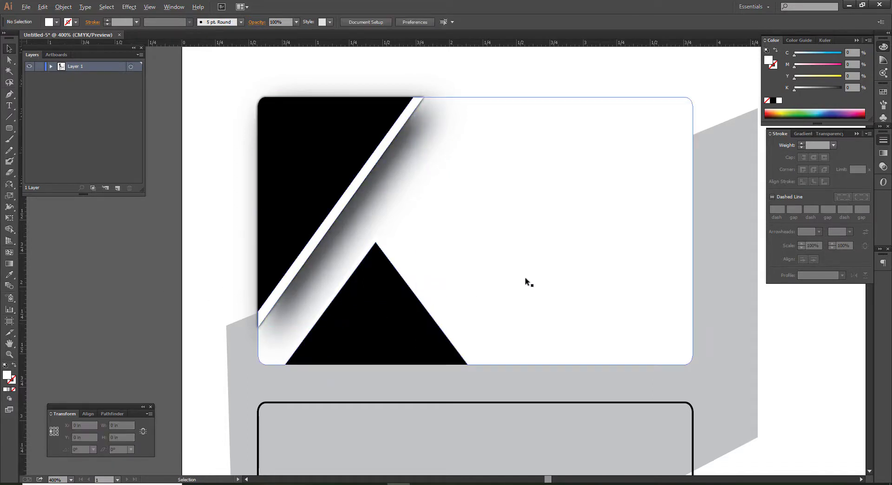
{"action": "scroll", "coordinate": [529, 281], "scroll_direction": "down", "scroll_amount": 1}
{"action": "left_click", "coordinate": [571, 199]}
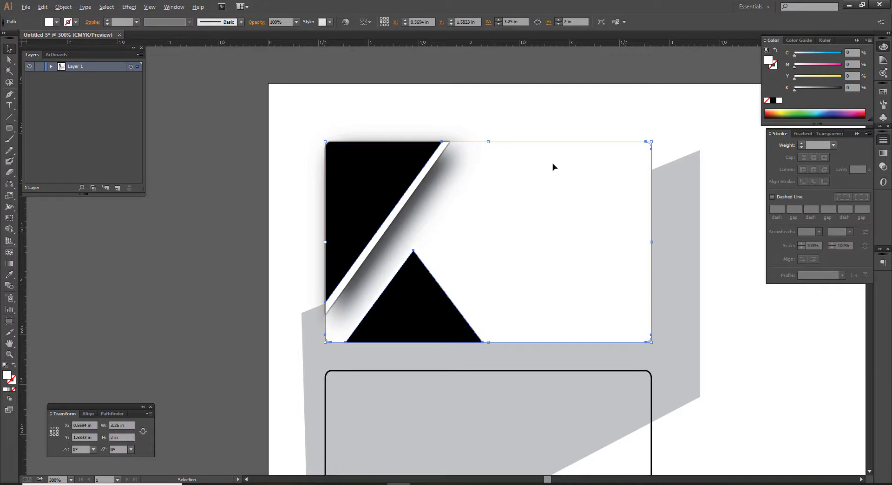
{"action": "key", "text": "ctrl+shift+a"}
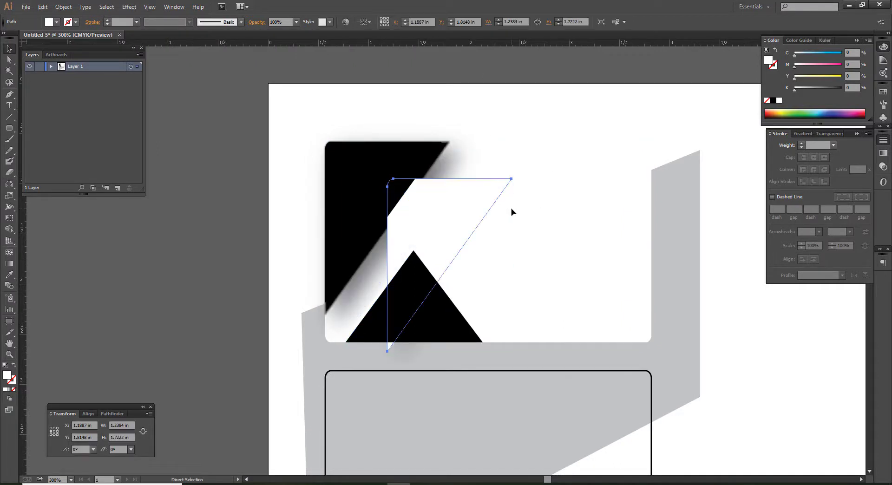
{"action": "left_click", "coordinate": [512, 212]}
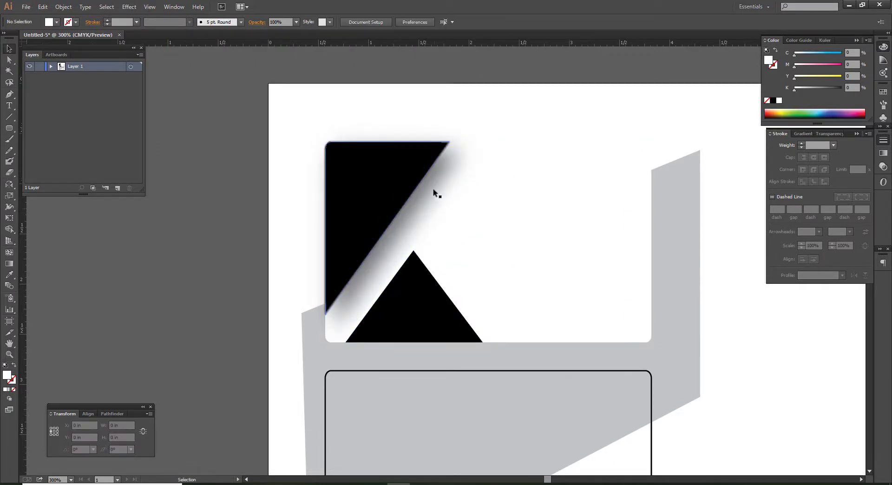
{"action": "left_click_drag", "start_coordinate": [438, 196], "coordinate": [451, 203]}
{"action": "key", "text": "ctrl+z"}
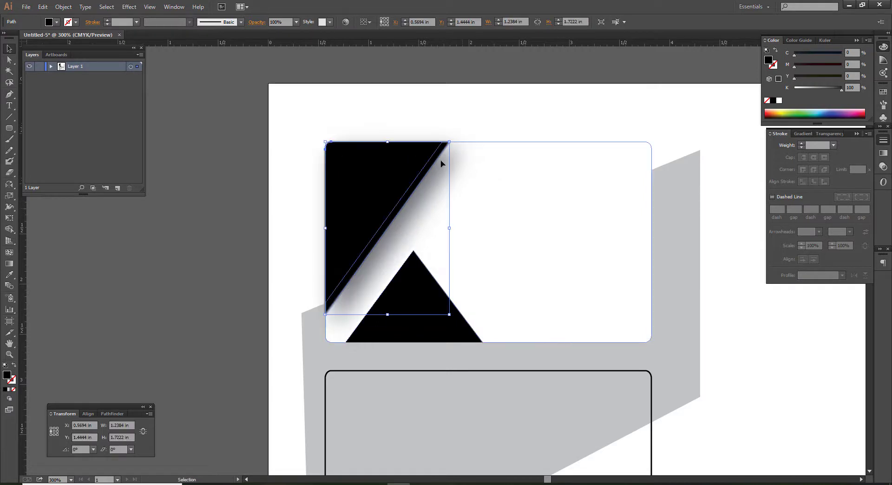
{"action": "key", "text": "ctrl+z"}
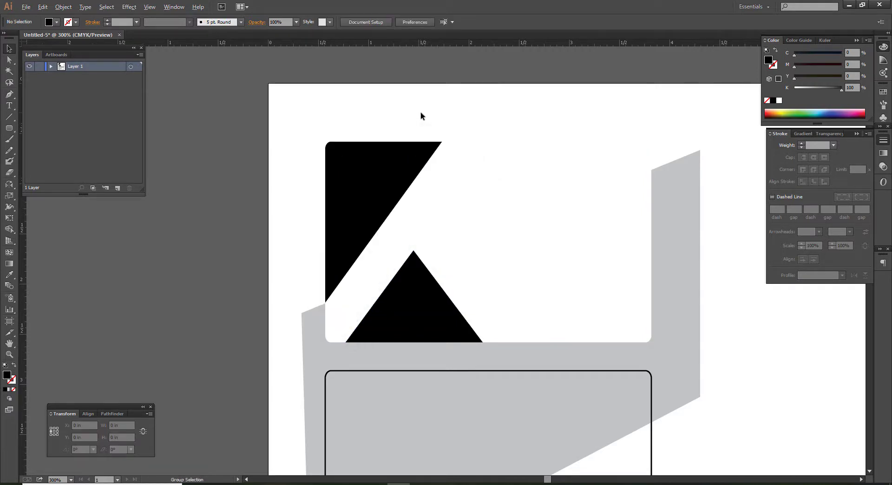
{"action": "left_click", "coordinate": [422, 121]}
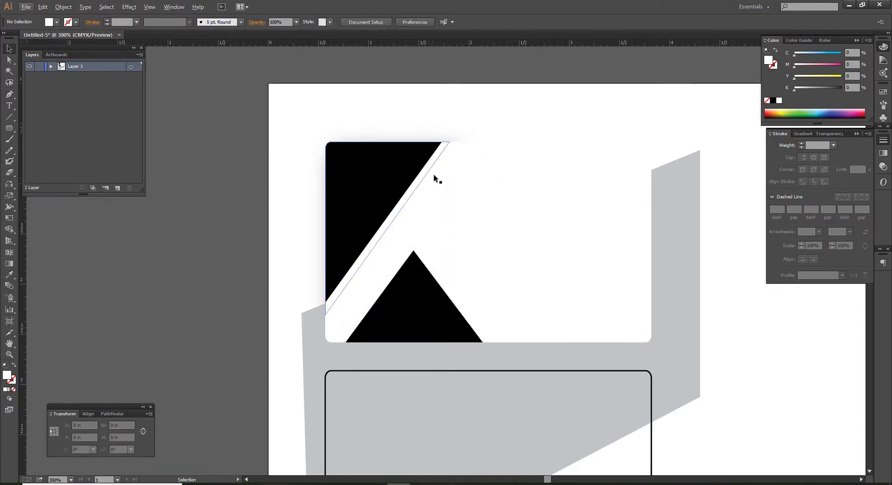
{"action": "left_click", "coordinate": [9, 94]}
{"action": "scroll", "coordinate": [326, 306], "scroll_direction": "up", "scroll_amount": 1}
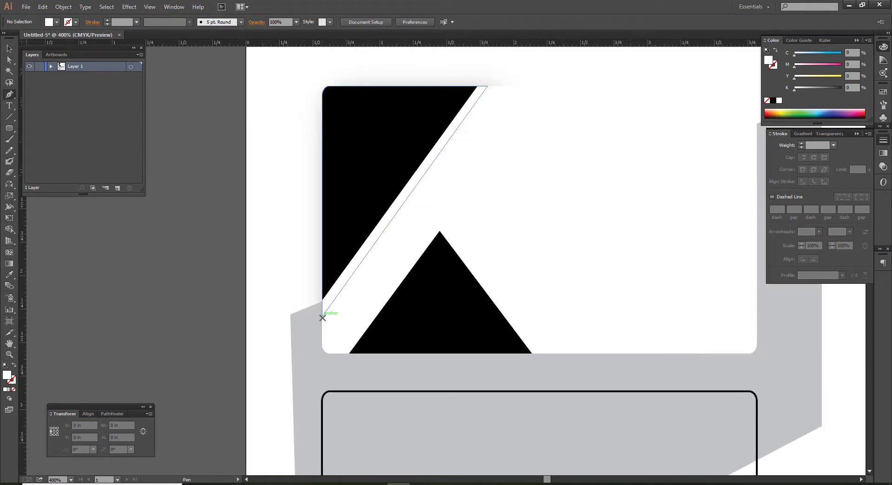
- Draw a closed thin sliver along the wedge's diagonal edge and give it a white fill
{"action": "left_click", "coordinate": [323, 318]}
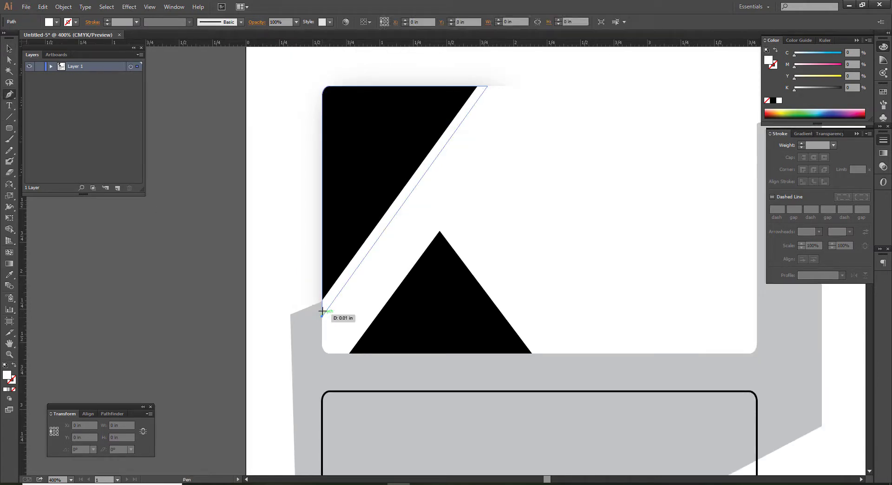
{"action": "left_click", "coordinate": [488, 86]}
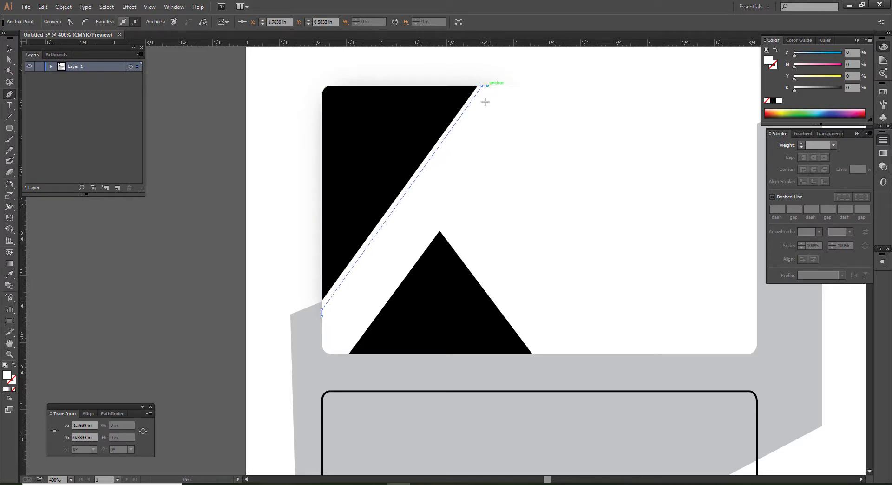
{"action": "left_click", "coordinate": [322, 316]}
{"action": "key", "text": "a"}
{"action": "key", "text": "shift+x"}
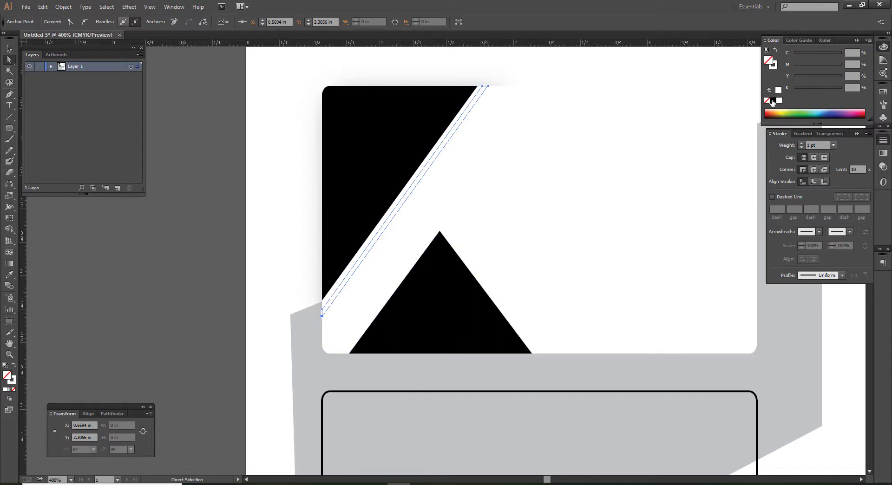
{"action": "left_click", "coordinate": [779, 101]}
{"action": "key", "text": "v"}
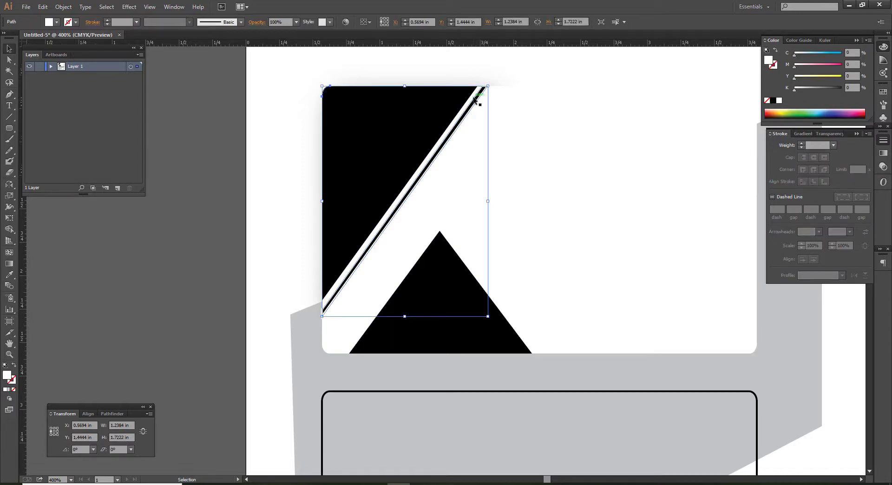
- Reselect the sliver and bring up the Effect menu for a Gaussian Blur
{"action": "scroll", "coordinate": [485, 89], "scroll_direction": "up", "scroll_amount": 2}
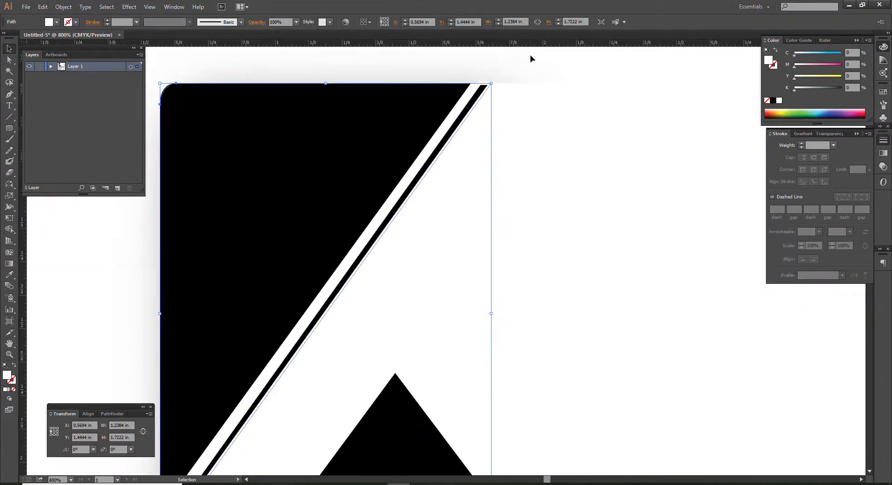
{"action": "scroll", "coordinate": [447, 188], "scroll_direction": "up", "scroll_amount": 2}
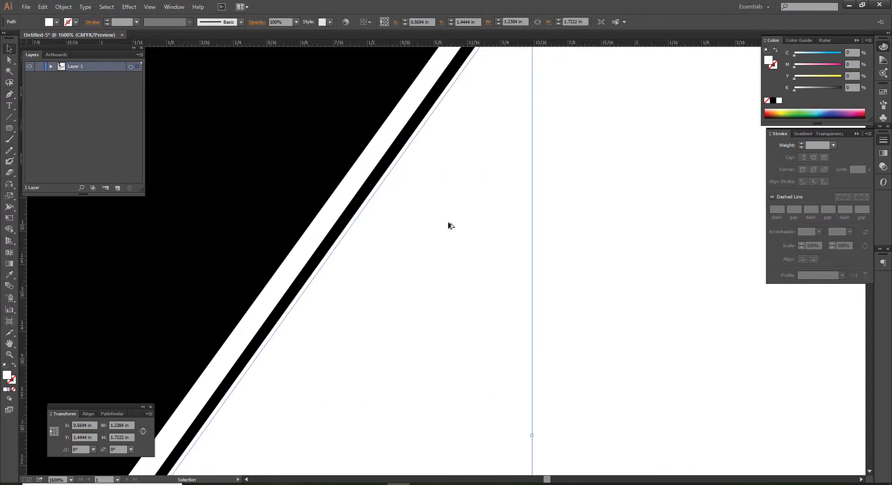
{"action": "scroll", "coordinate": [450, 225], "scroll_direction": "down", "scroll_amount": 4}
{"action": "left_click", "coordinate": [542, 213]}
{"action": "key", "text": "a"}
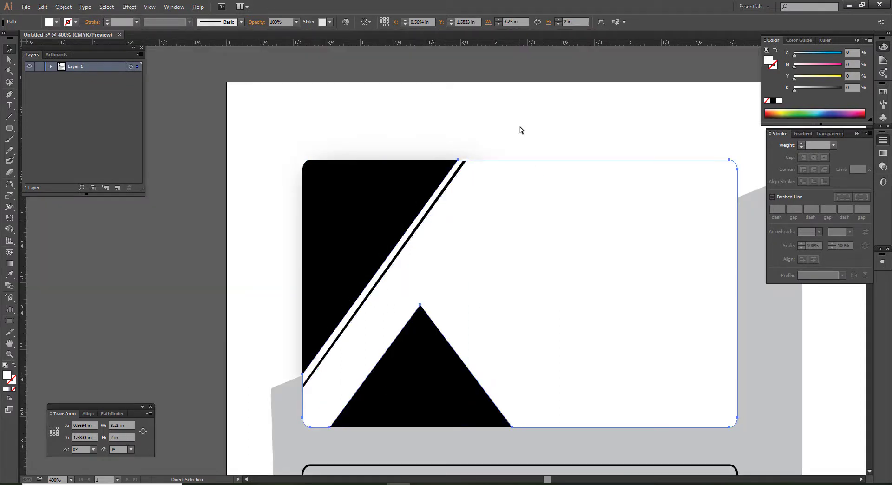
{"action": "left_click", "coordinate": [520, 130]}
{"action": "key", "text": "v"}
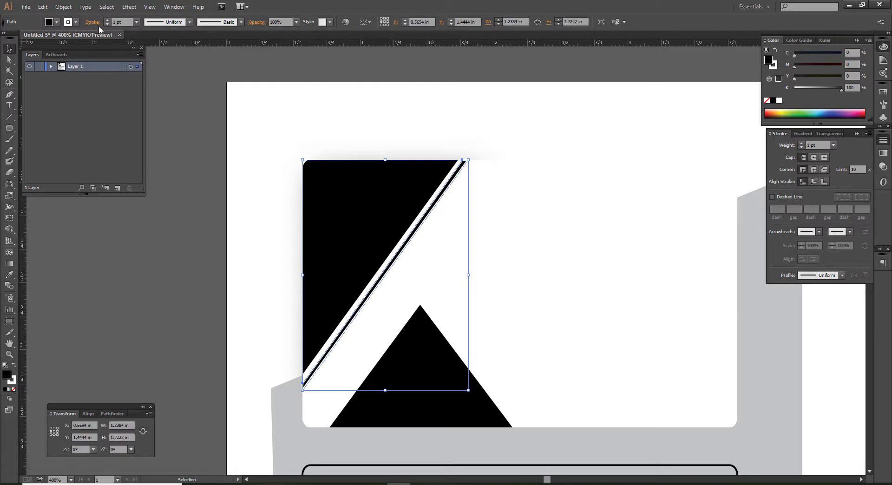
{"action": "left_click", "coordinate": [129, 6]}
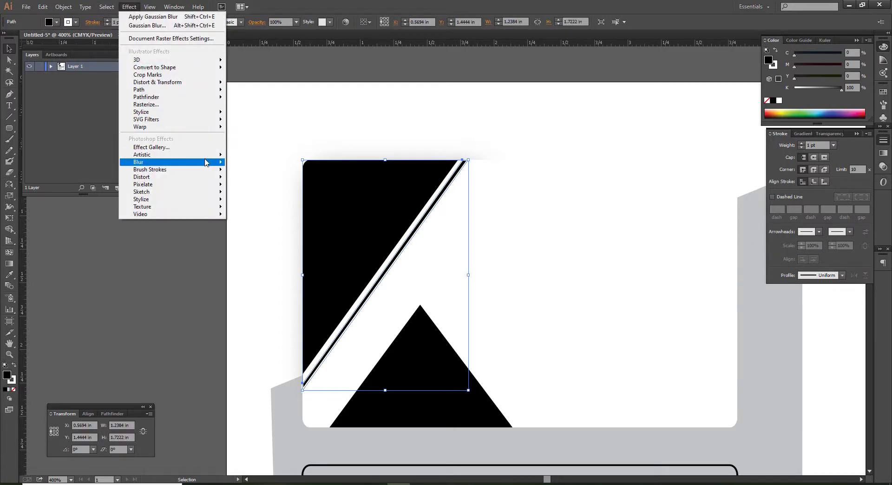
{"action": "mouse_move", "coordinate": [138, 162]}
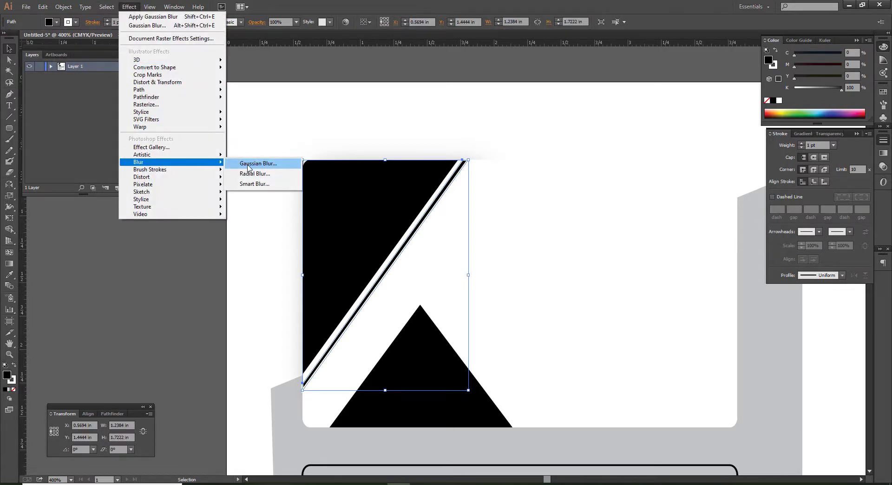
- Apply an 8-pixel Gaussian Blur to the diagonal strip, then reselect it zoomed in
{"action": "left_click", "coordinate": [248, 165]}
{"action": "left_click", "coordinate": [670, 254]}
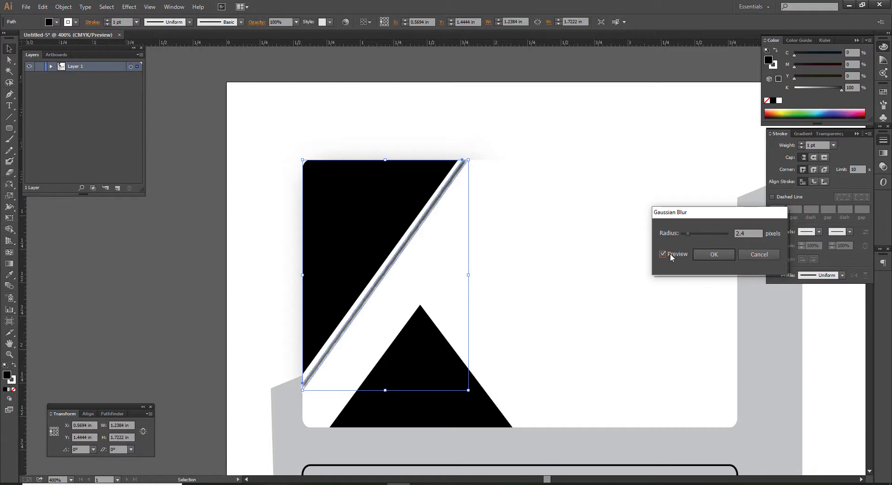
{"action": "left_click", "coordinate": [694, 233]}
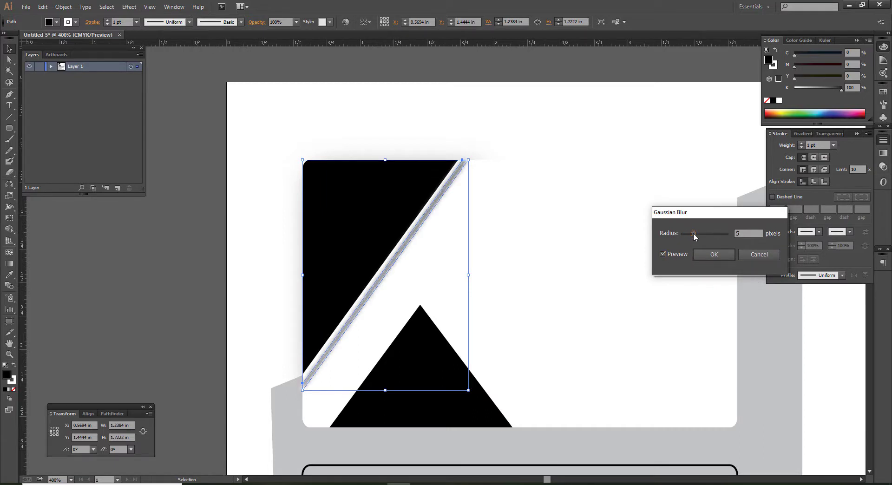
{"action": "left_click_drag", "start_coordinate": [700, 232], "coordinate": [700, 233]}
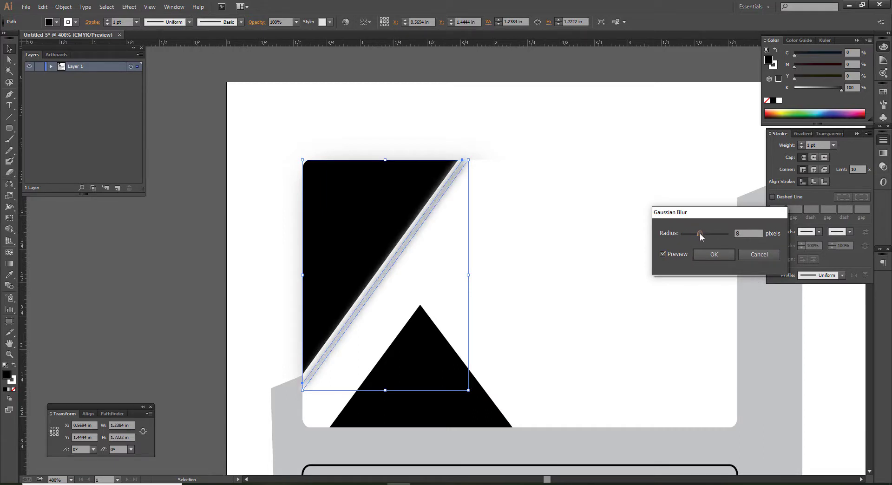
{"action": "left_click", "coordinate": [709, 255]}
{"action": "left_click", "coordinate": [539, 111]}
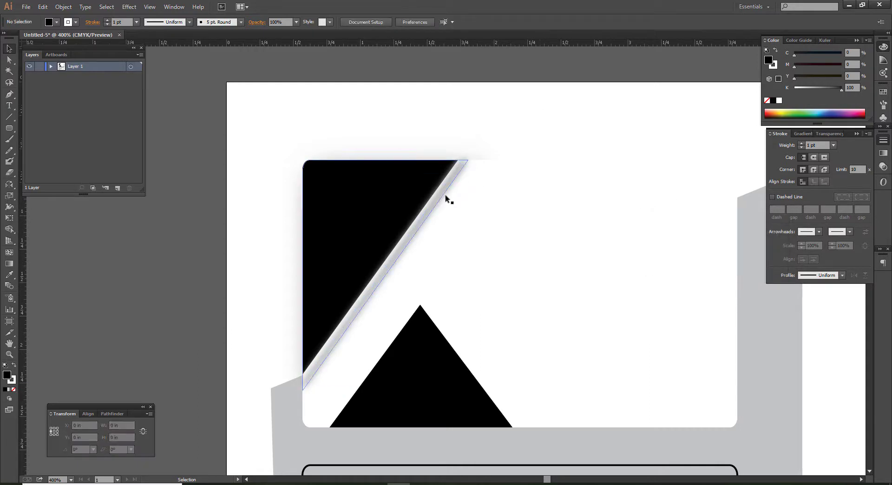
{"action": "scroll", "coordinate": [439, 196], "scroll_direction": "up", "scroll_amount": 3}
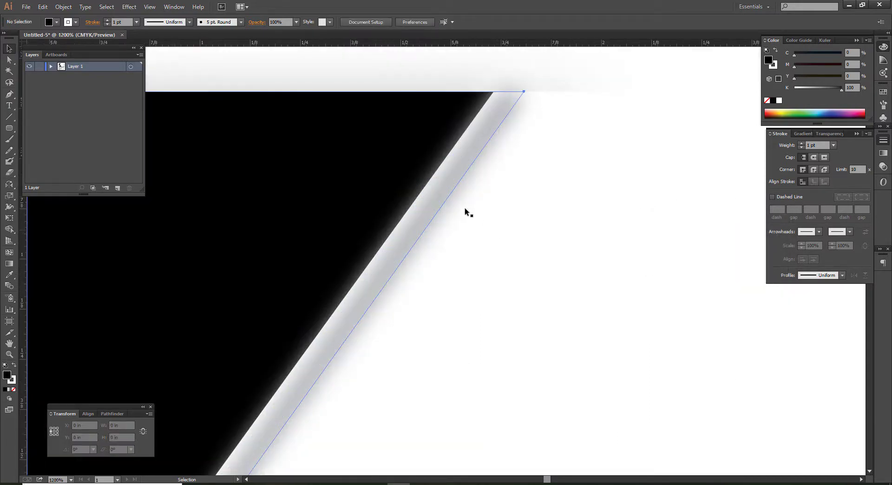
{"action": "left_click", "coordinate": [446, 199]}
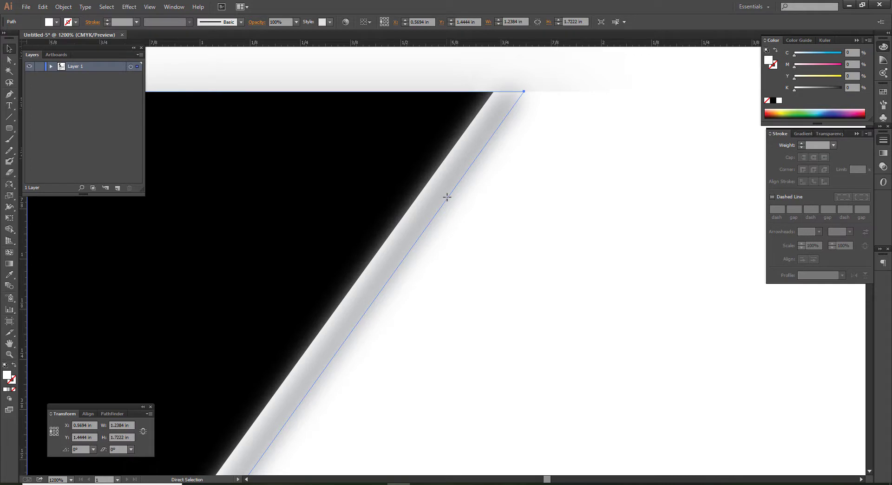
- Turn the wedge's fill white and set the diagonal-edged path back to black
{"action": "key", "text": "ctrl+shift+a"}
{"action": "scroll", "coordinate": [432, 192], "scroll_direction": "down", "scroll_amount": 3}
{"action": "left_click", "coordinate": [354, 217]}
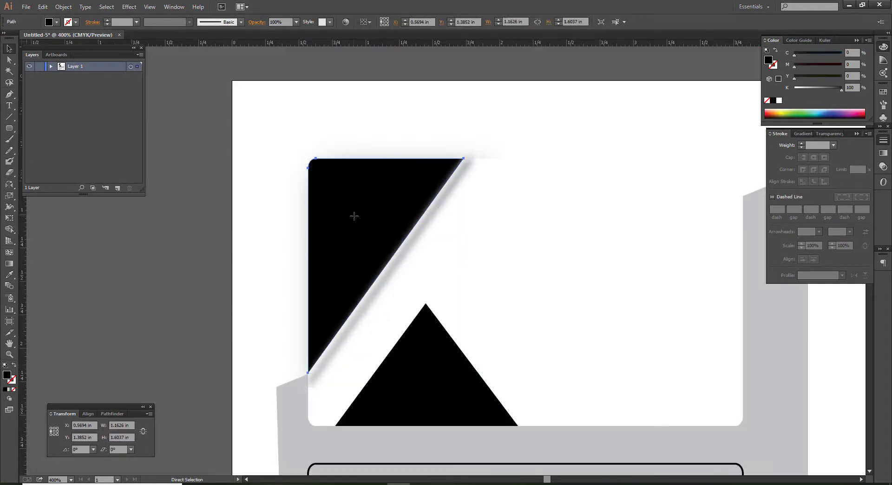
{"action": "key", "text": "ctrl+z"}
{"action": "key", "text": "v"}
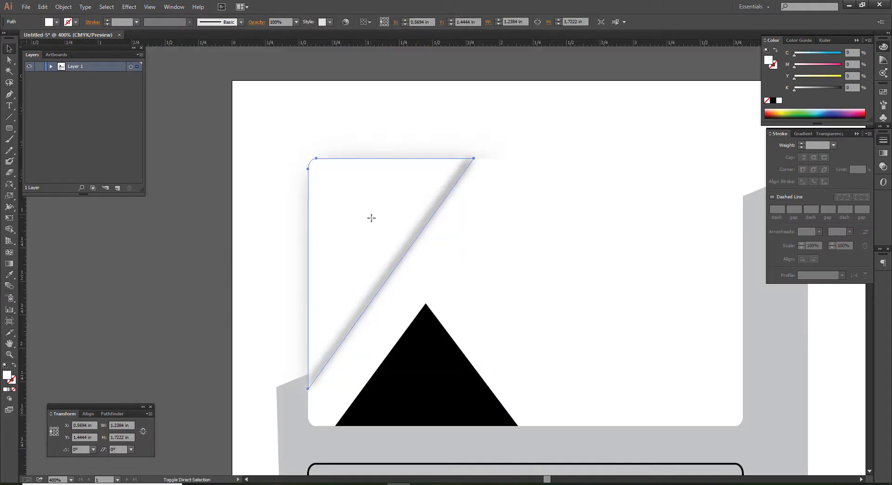
{"action": "key", "text": "ctrl+shift+a"}
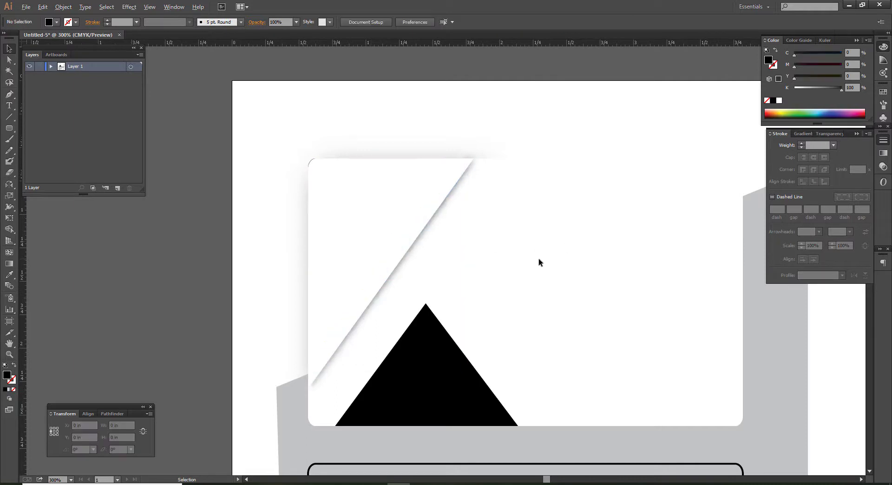
{"action": "scroll", "coordinate": [538, 259], "scroll_direction": "down", "scroll_amount": 1}
{"action": "key", "text": "a"}
{"action": "left_click", "coordinate": [440, 218]}
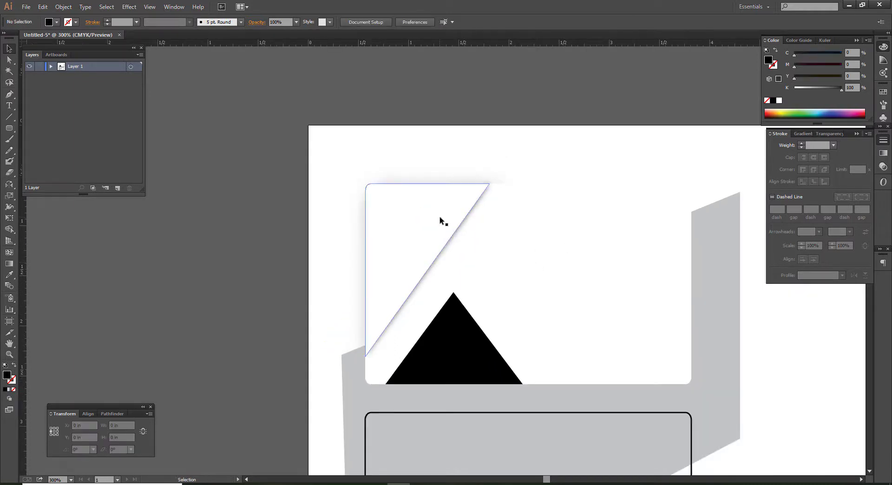
{"action": "key", "text": "ctrl+z"}
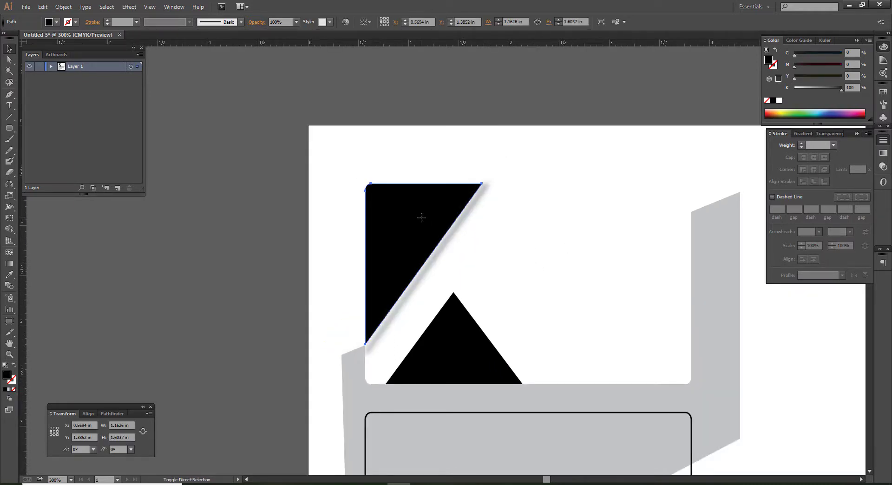
{"action": "key", "text": "ctrl+shift+a"}
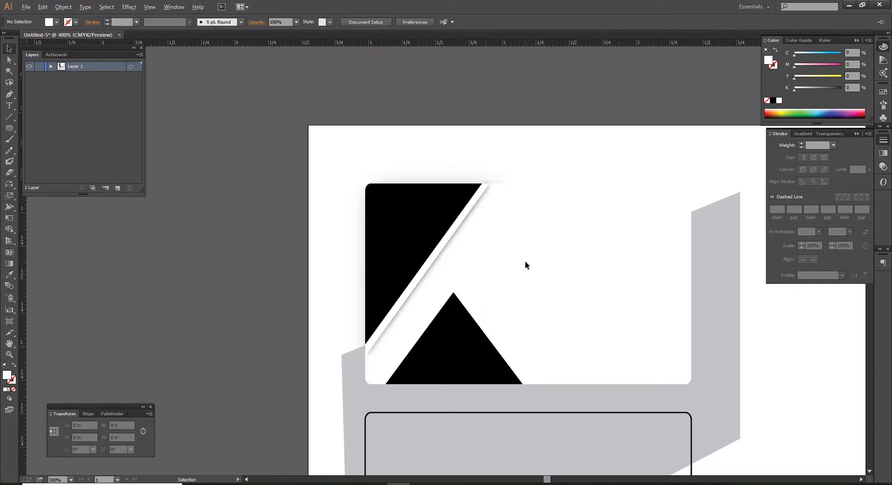
- Select the black triangle, then pick the outline path surrounding it
{"action": "scroll", "coordinate": [525, 265], "scroll_direction": "up", "scroll_amount": 1}
{"action": "scroll", "coordinate": [526, 310], "scroll_direction": "down", "scroll_amount": 3}
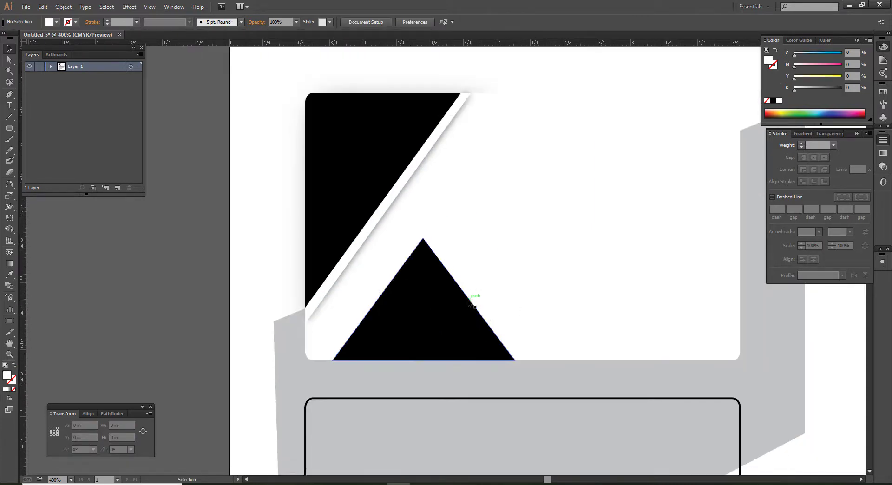
{"action": "left_click", "coordinate": [472, 294]}
{"action": "key", "text": "a"}
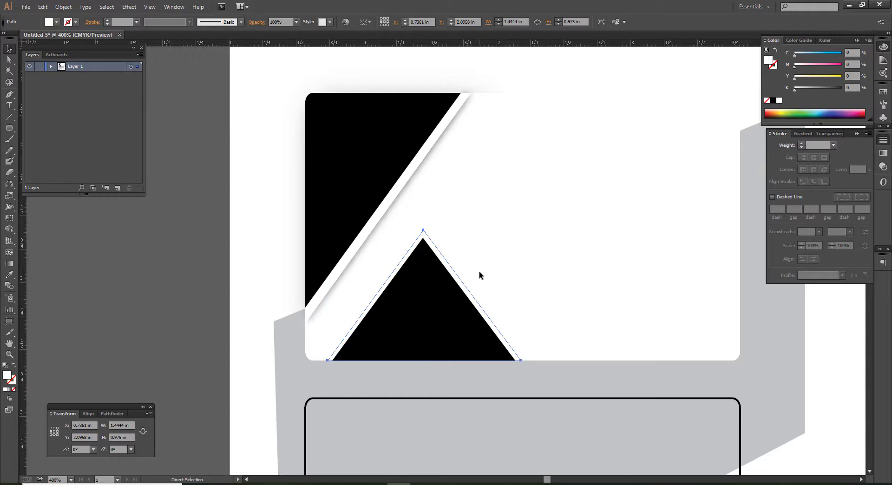
{"action": "key", "text": "v"}
{"action": "key", "text": "ctrl+shift+a"}
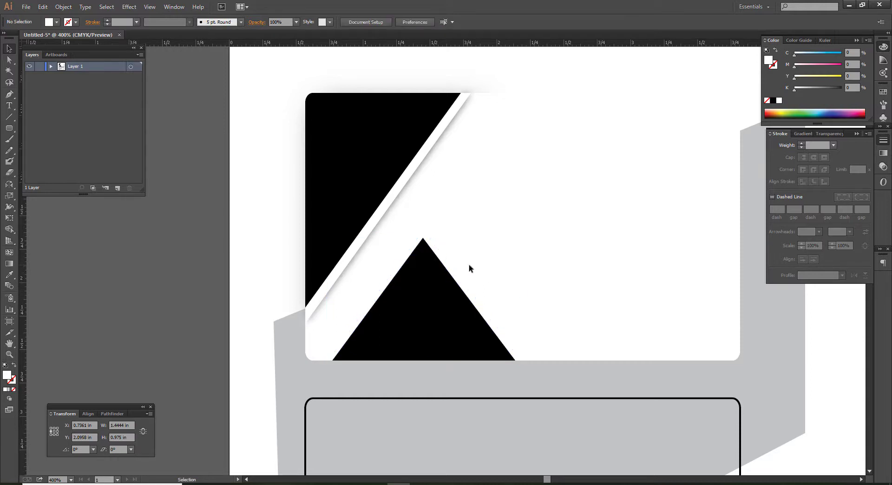
{"action": "left_click", "coordinate": [9, 94]}
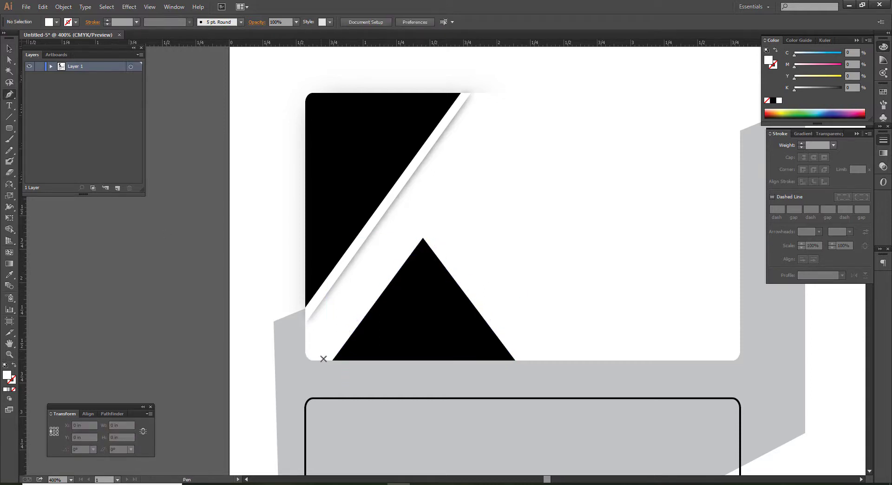
{"action": "key", "text": "v"}
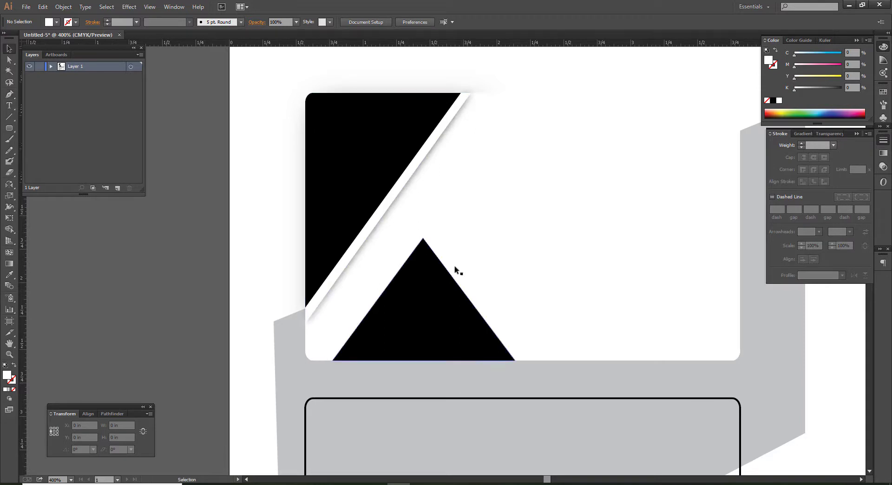
{"action": "left_click", "coordinate": [453, 268]}
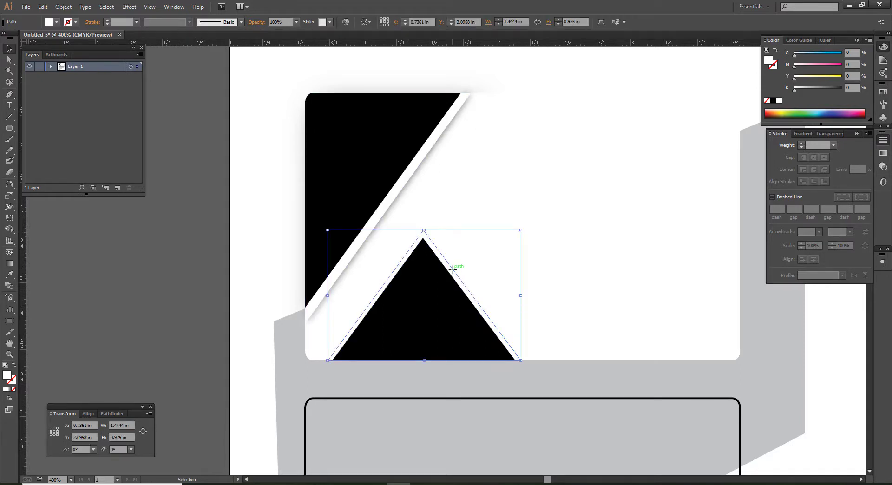
- Zoom in and temporarily fill the triangle's outline path pale yellow to reveal it
{"action": "scroll", "coordinate": [321, 372], "scroll_direction": "up", "scroll_amount": 1}
{"action": "scroll", "coordinate": [293, 371], "scroll_direction": "up", "scroll_amount": 1}
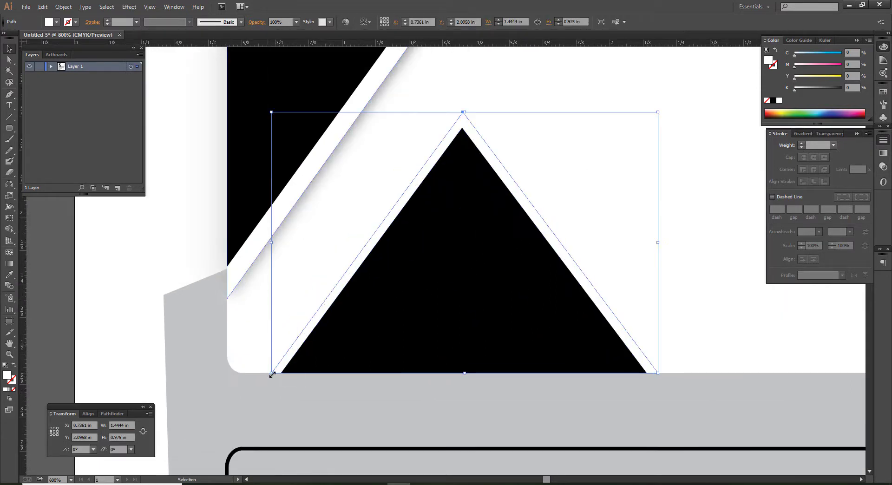
{"action": "left_click_drag", "start_coordinate": [271, 373], "coordinate": [266, 373]}
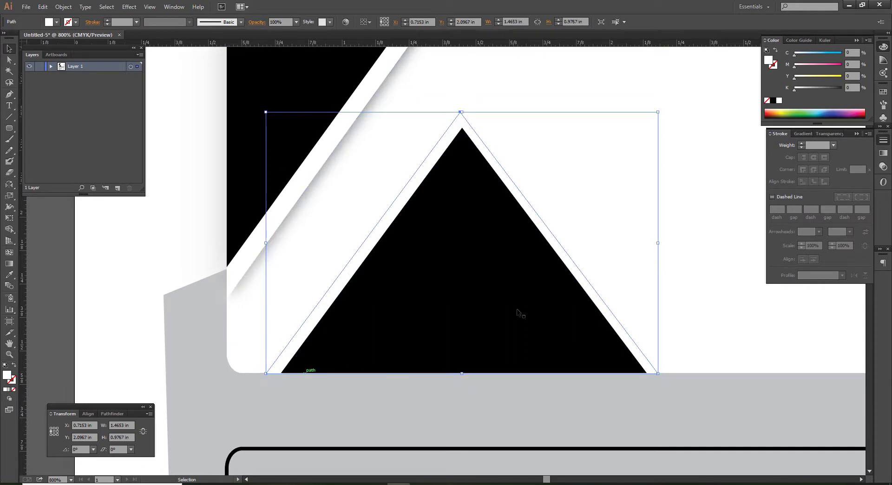
{"action": "key", "text": "ctrl+z"}
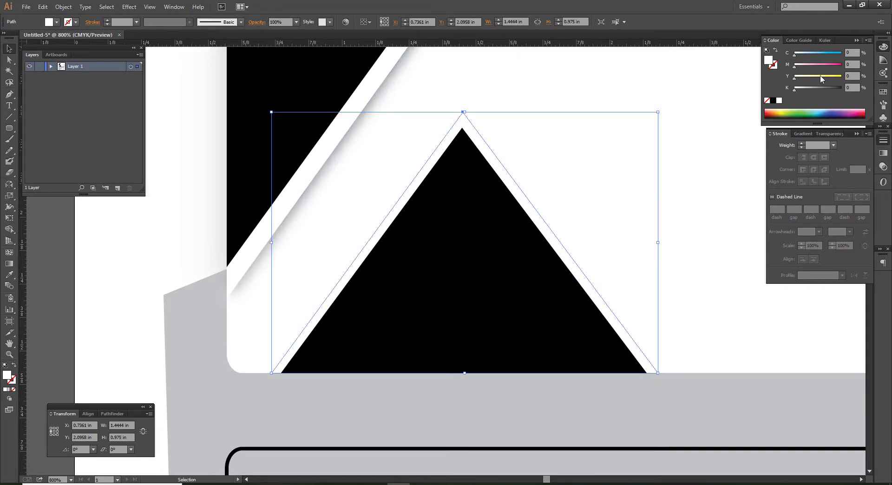
{"action": "left_click", "coordinate": [821, 77]}
{"action": "key", "text": "ctrl+shift+a"}
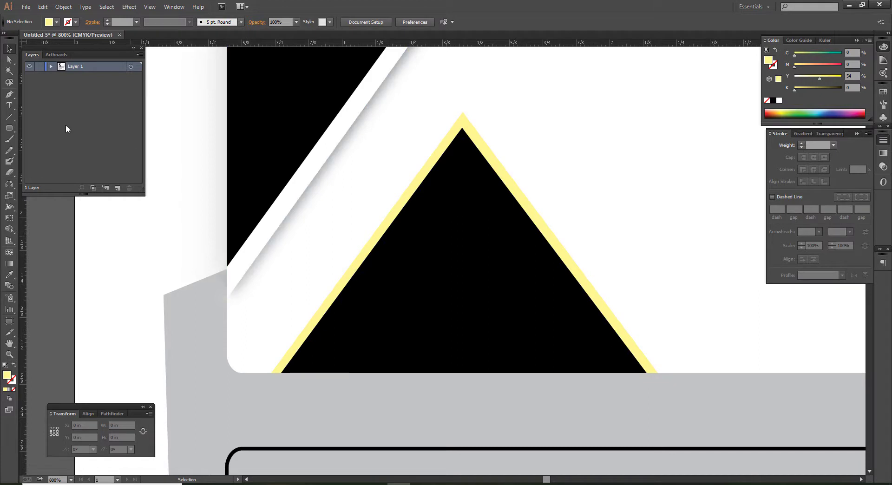
{"action": "left_click", "coordinate": [478, 142]}
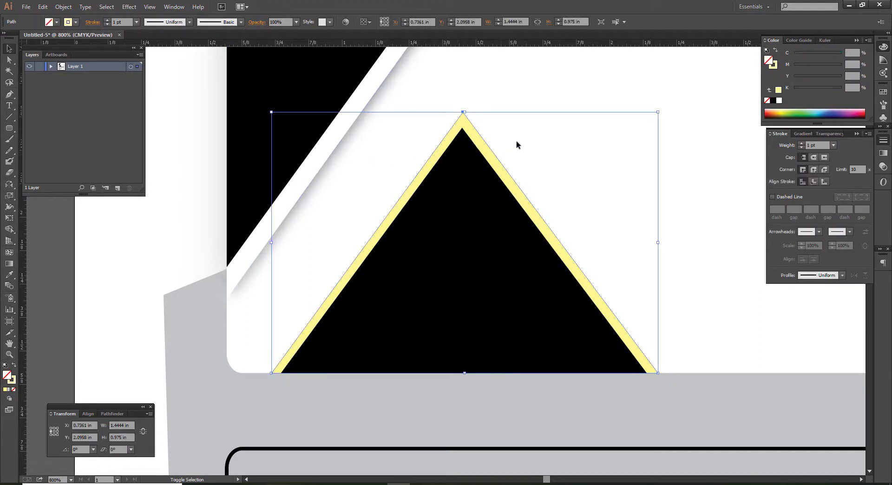
- Swap the outline's fill to a stroke and make that stroke black
{"action": "key", "text": "shift+x"}
{"action": "key", "text": "a"}
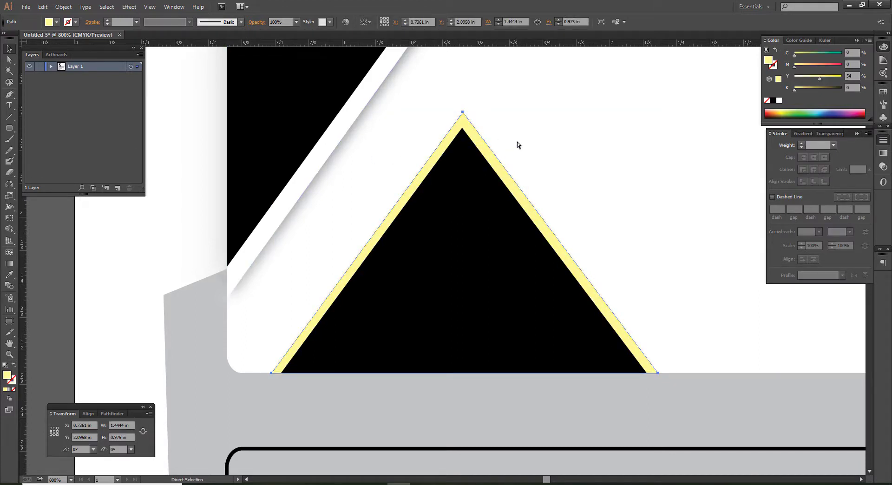
{"action": "key", "text": "v"}
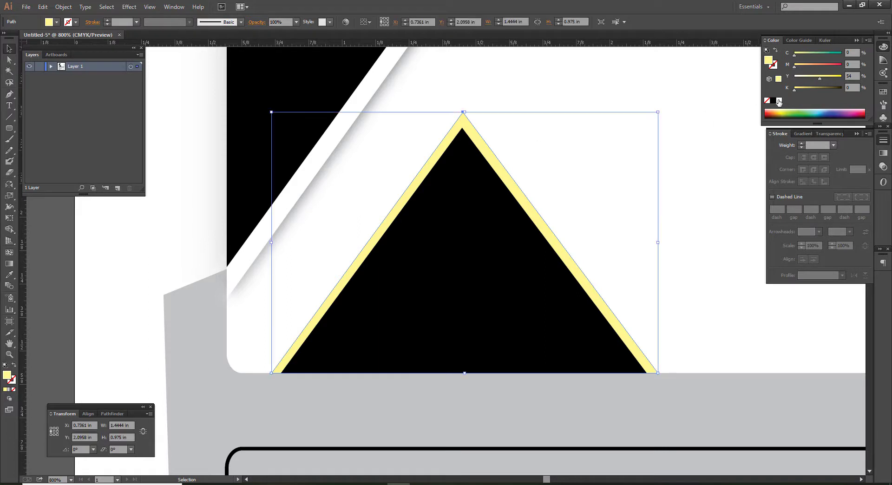
{"action": "left_click", "coordinate": [780, 101]}
{"action": "left_click", "coordinate": [493, 93], "text": "alt"}
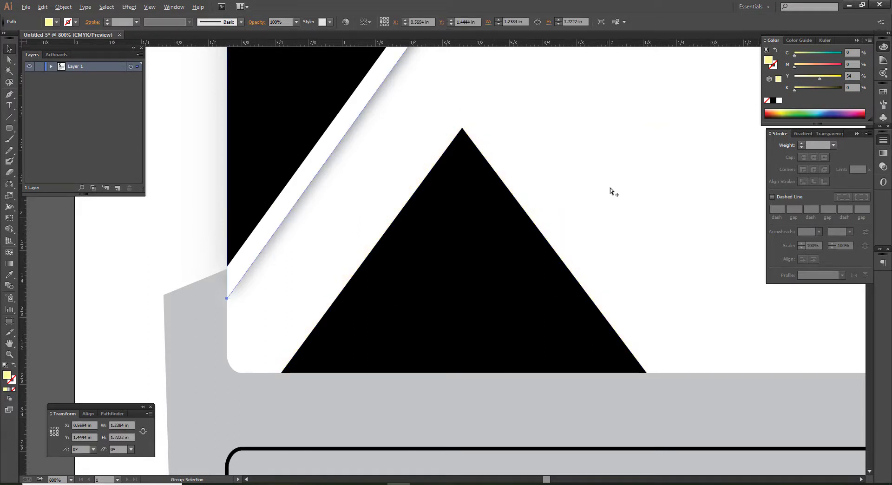
{"action": "key", "text": "ctrl+z"}
{"action": "key", "text": "ctrl+z"}
{"action": "key", "text": "shift+x"}
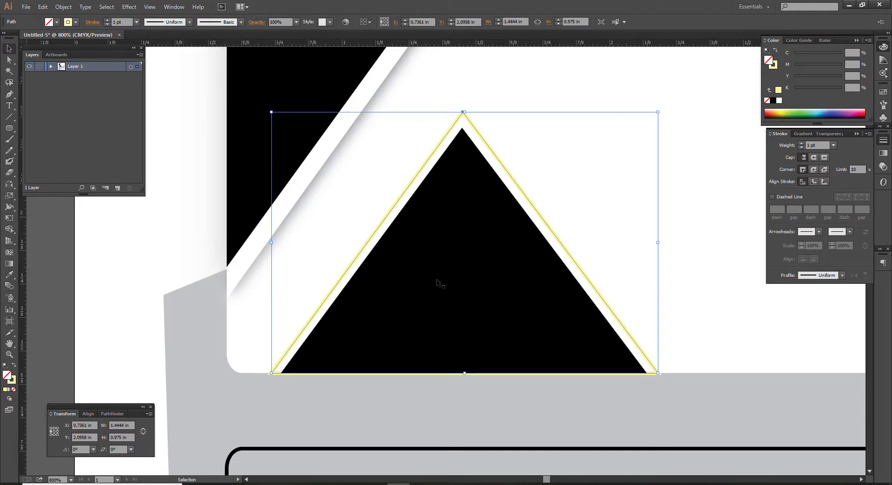
{"action": "left_click", "coordinate": [774, 67]}
{"action": "left_click", "coordinate": [773, 101]}
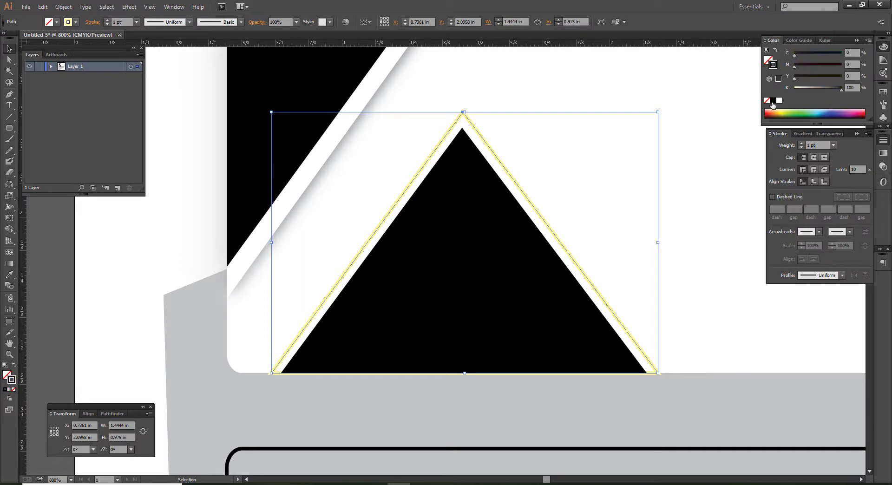
{"action": "left_click", "coordinate": [106, 7]}
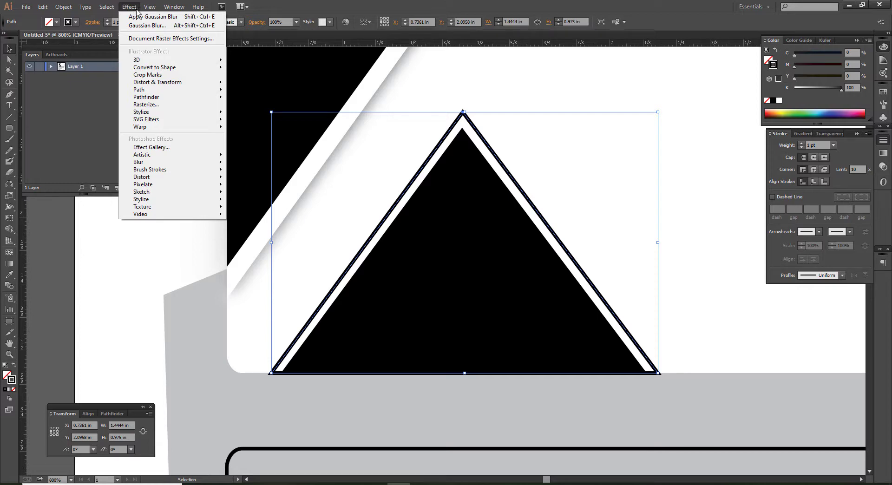
- Apply an 8 px Gaussian Blur to the white triangle copy
{"action": "left_click", "coordinate": [133, 6]}
{"action": "left_click", "coordinate": [64, 7]}
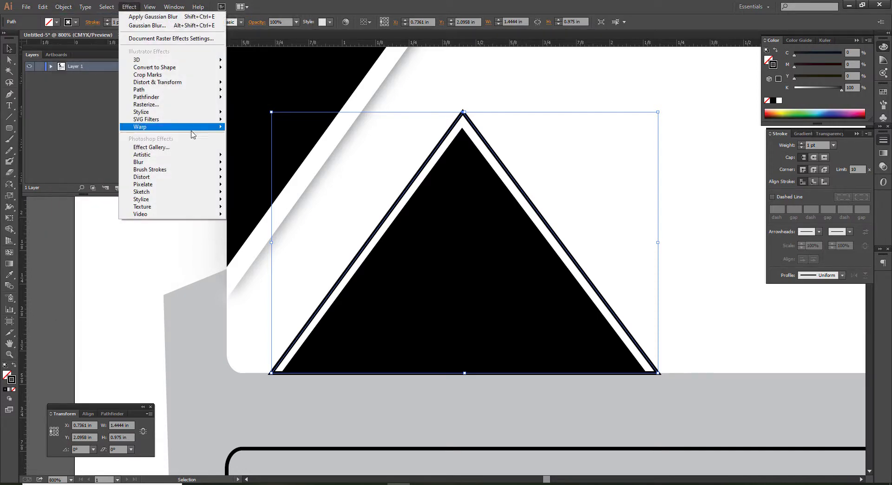
{"action": "mouse_move", "coordinate": [139, 162]}
{"action": "left_click", "coordinate": [246, 164]}
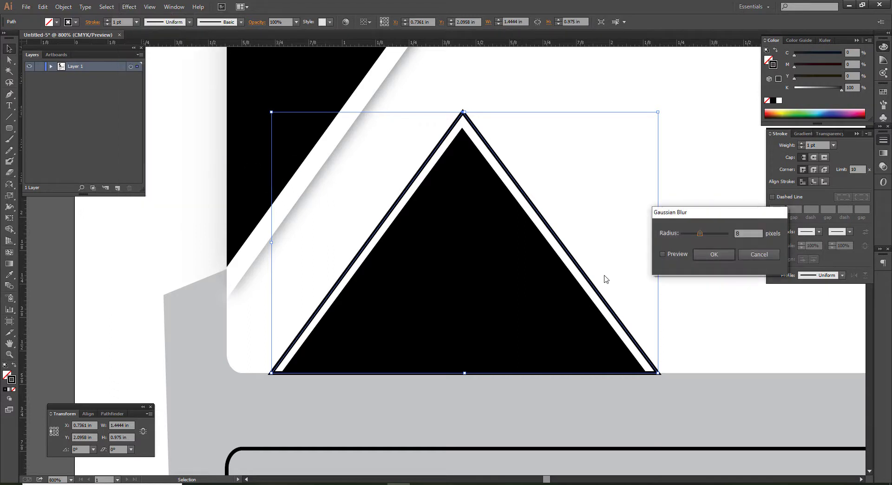
{"action": "left_click", "coordinate": [662, 254]}
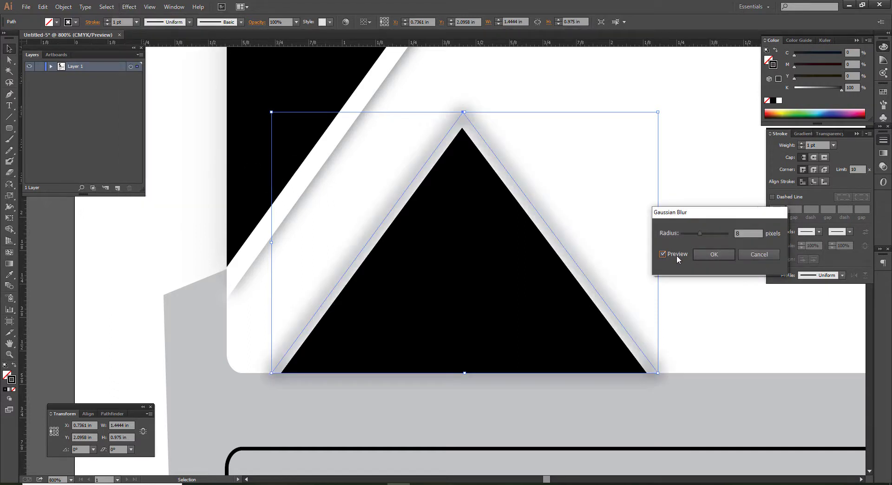
{"action": "left_click", "coordinate": [710, 254]}
{"action": "left_click", "coordinate": [608, 189]}
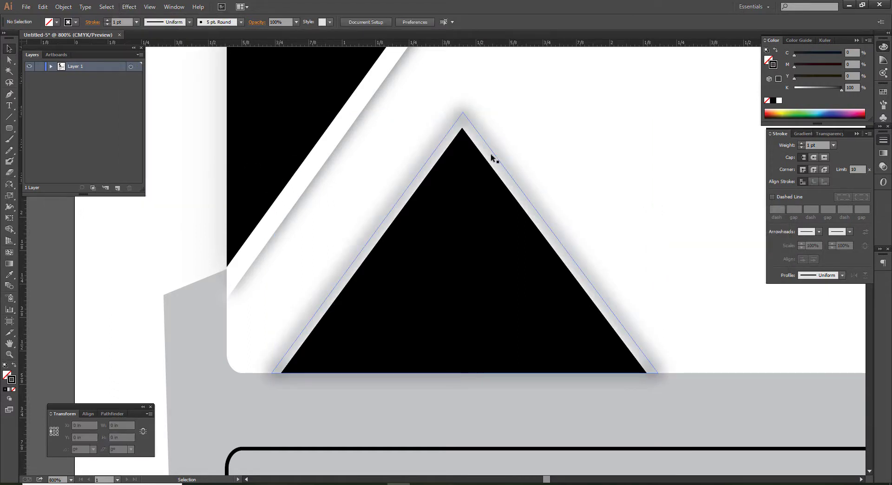
- Select the blurred outer white triangle together with the inner black triangle
{"action": "left_click", "coordinate": [476, 155]}
{"action": "key", "text": "ctrl+z"}
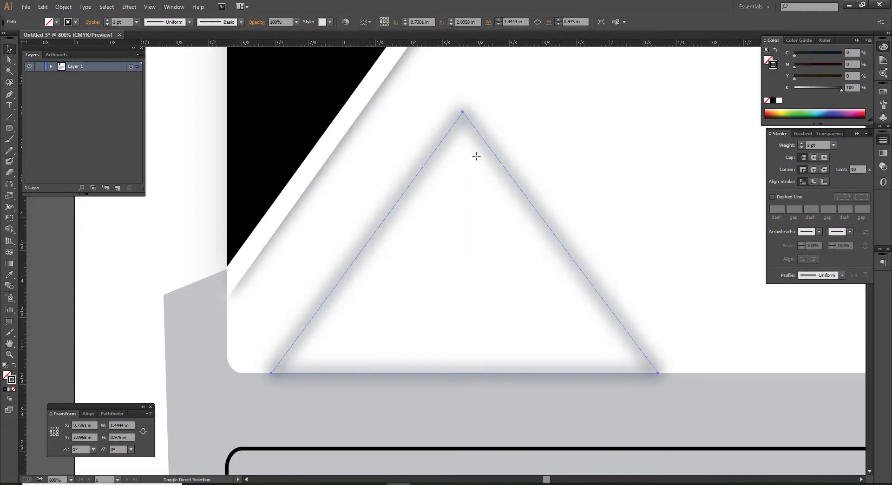
{"action": "left_click", "coordinate": [458, 291]}
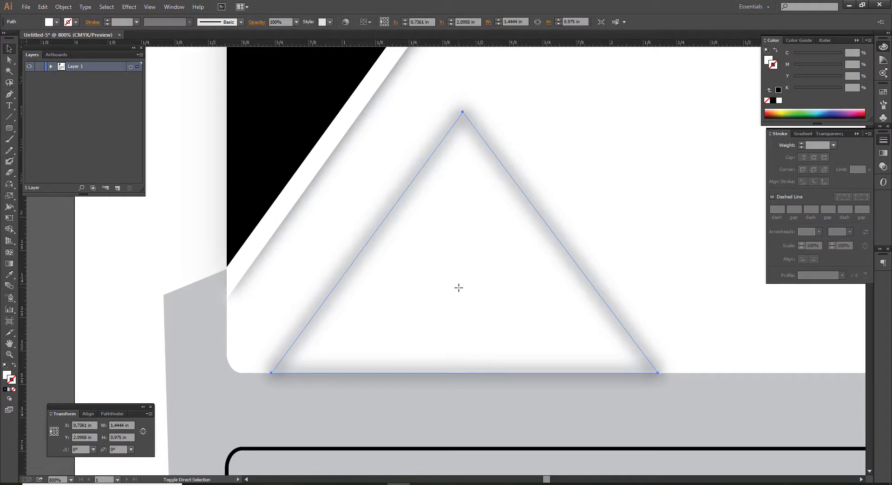
{"action": "left_click", "coordinate": [491, 281]}
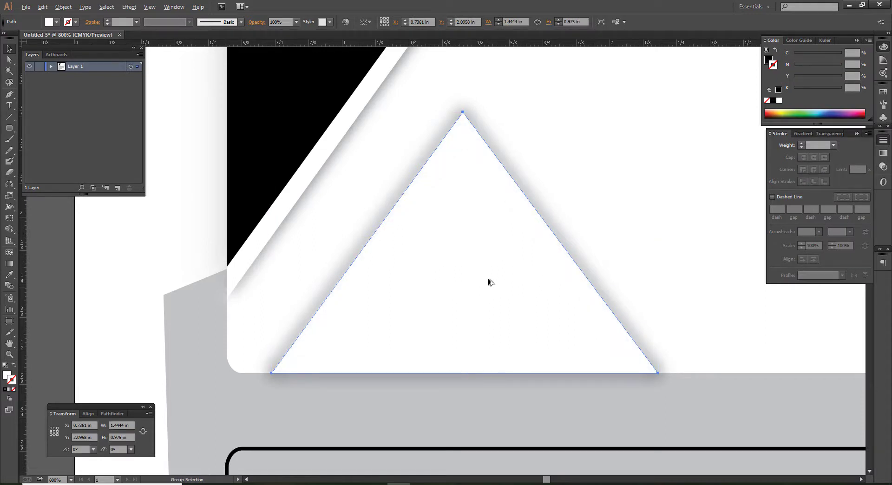
{"action": "key", "text": "ctrl+b"}
{"action": "left_click", "coordinate": [490, 281], "text": "shift"}
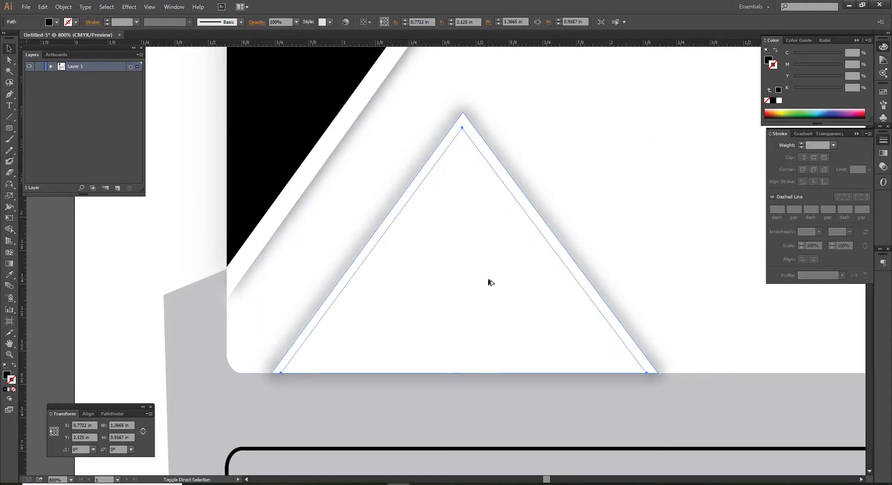
{"action": "left_click", "coordinate": [445, 146], "text": "shift"}
{"action": "key", "text": "ctrl"}
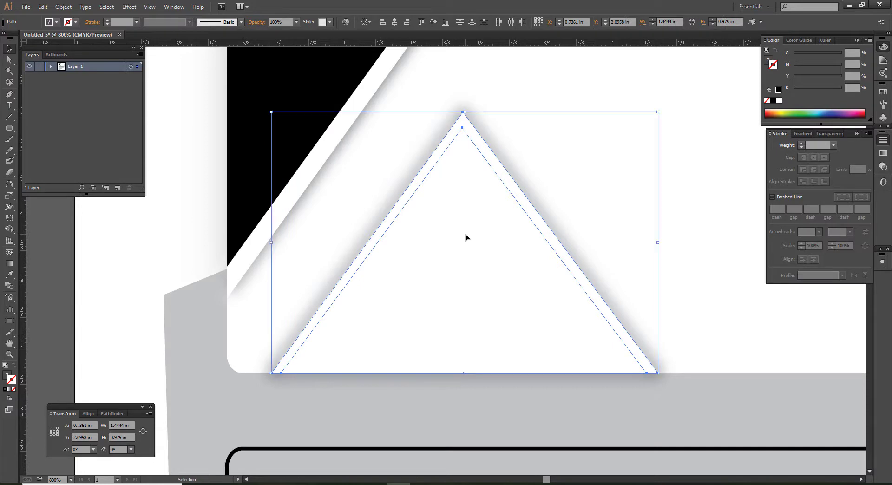
- Confirm in Outline view that the black triangle sits on top of the blurred one
{"action": "left_click", "coordinate": [634, 213]}
{"action": "left_click", "coordinate": [509, 210]}
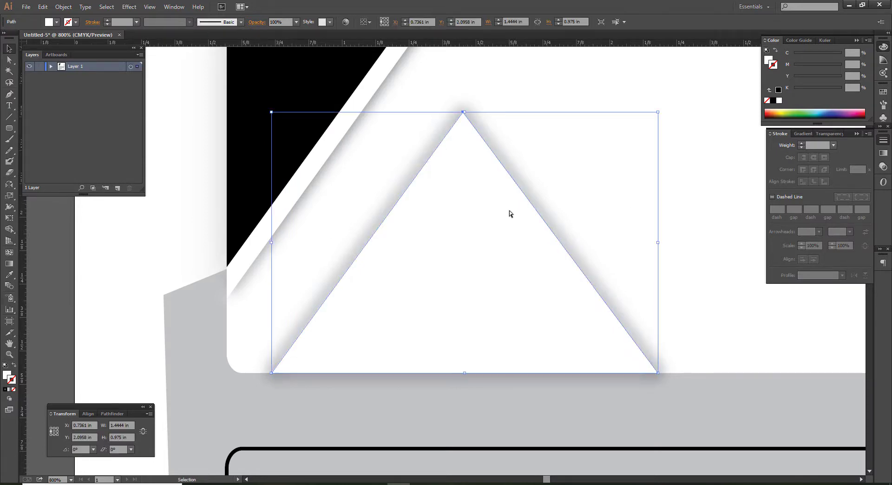
{"action": "key", "text": "ctrl+y"}
{"action": "left_click", "coordinate": [520, 205]}
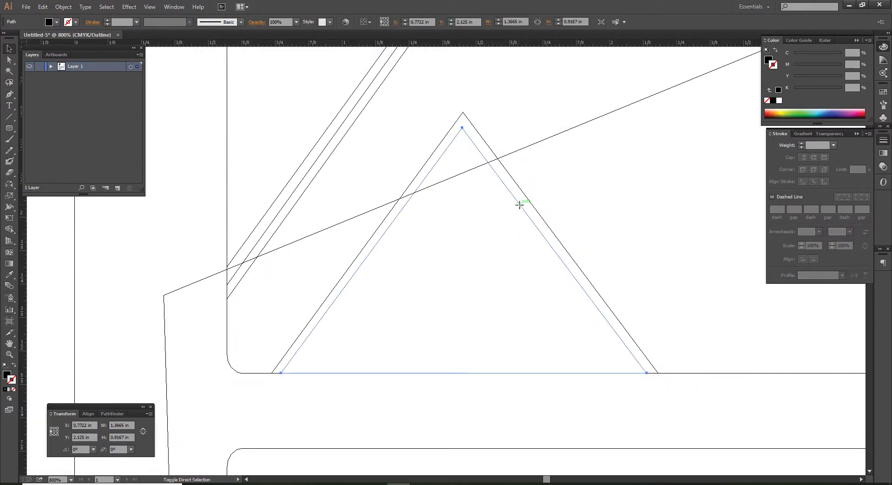
{"action": "key", "text": "ctrl+y"}
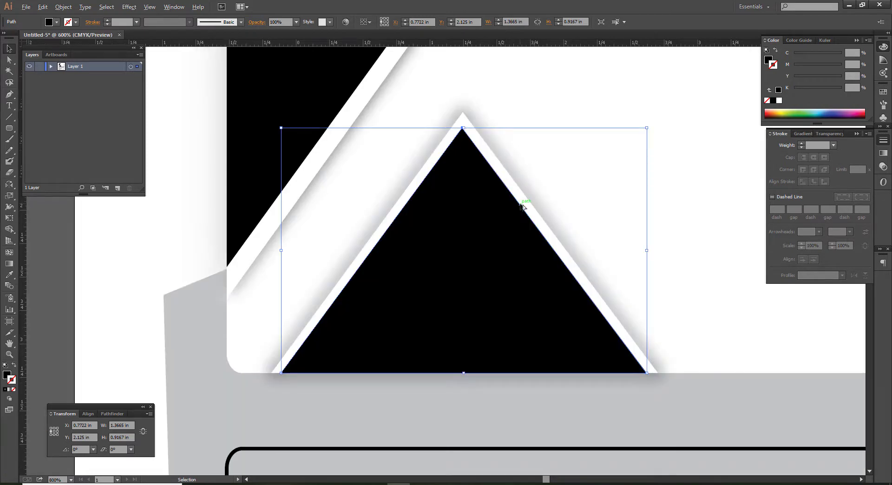
- Zoom out and pan to bring the upper panel into view
{"action": "key", "text": "ctrl+minus"}
{"action": "left_click", "coordinate": [252, 228]}
{"action": "left_click_drag", "start_coordinate": [582, 201], "coordinate": [491, 221]}
{"action": "scroll", "coordinate": [491, 221], "scroll_direction": "down", "scroll_amount": 1}
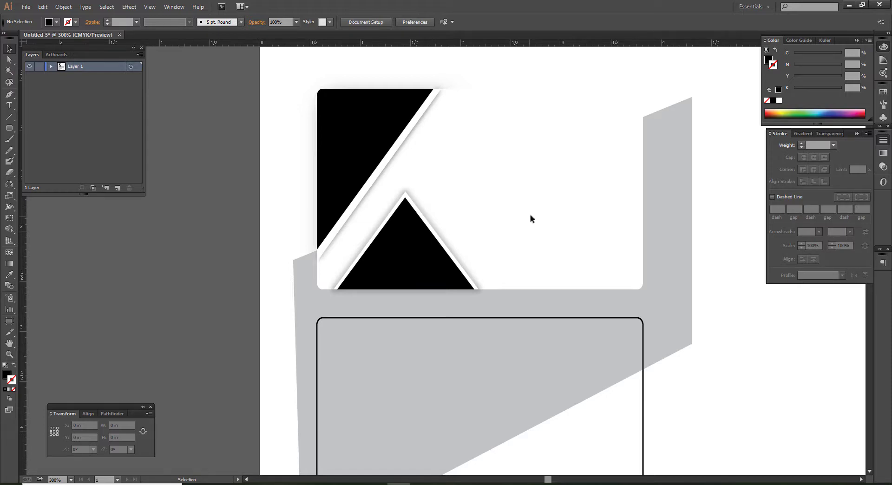
- Remove the top-left wedge's outline and fill it with a linear gradient
{"action": "left_click", "coordinate": [351, 105]}
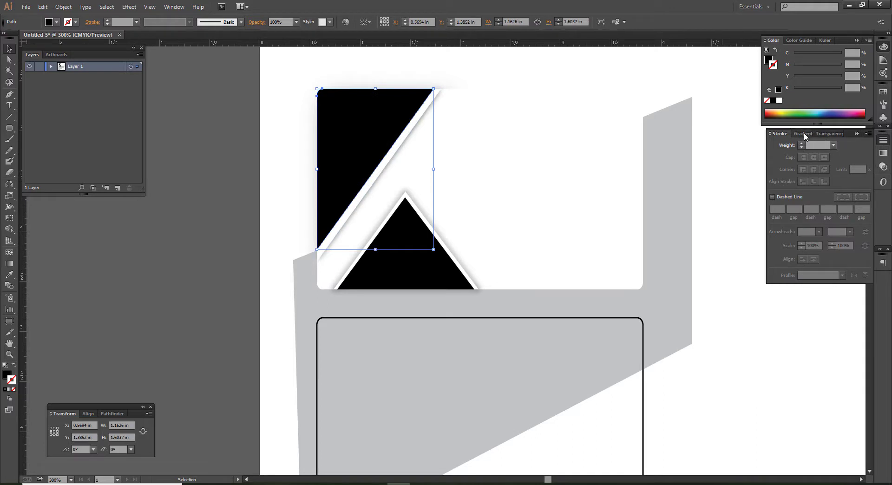
{"action": "left_click", "coordinate": [805, 134]}
{"action": "left_click", "coordinate": [841, 229]}
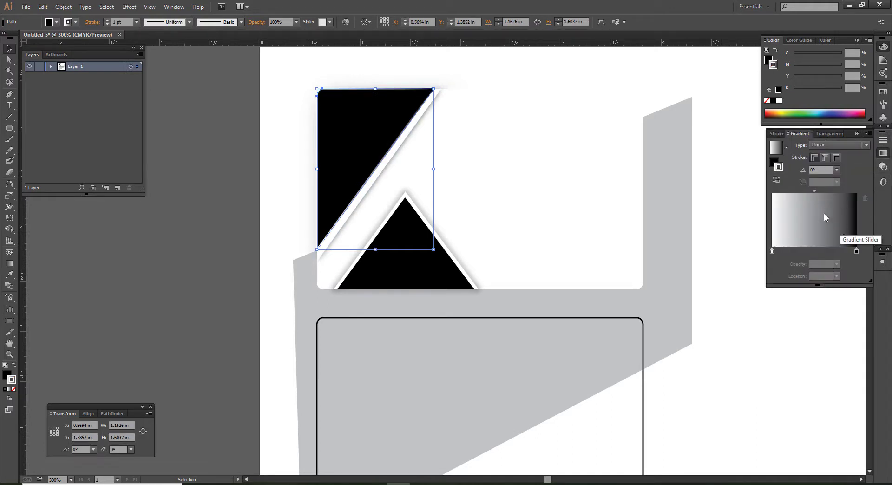
{"action": "left_click", "coordinate": [768, 100]}
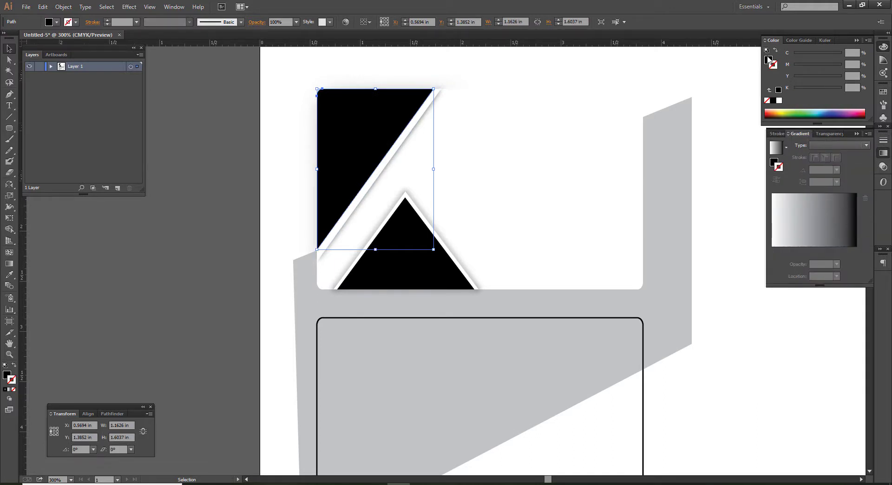
{"action": "left_click", "coordinate": [769, 60]}
{"action": "left_click", "coordinate": [828, 229]}
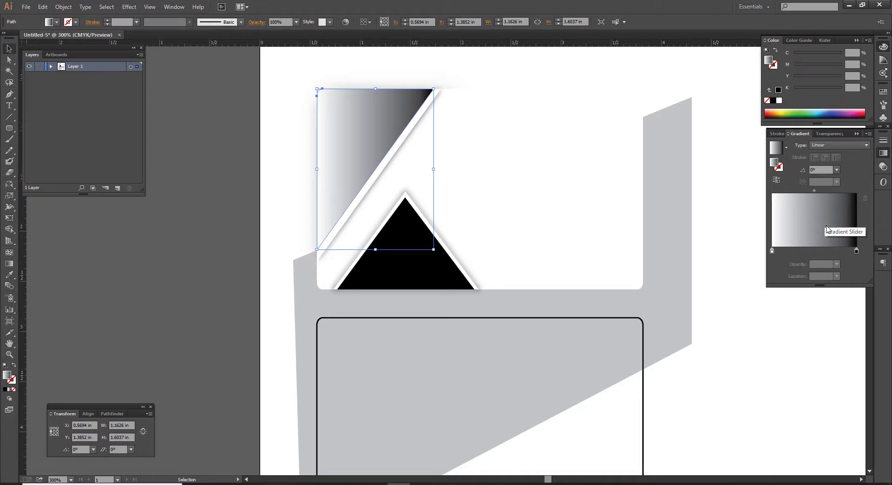
- Set the right gradient stop to full cyan using CMYK sliders
{"action": "double_click", "coordinate": [856, 251]}
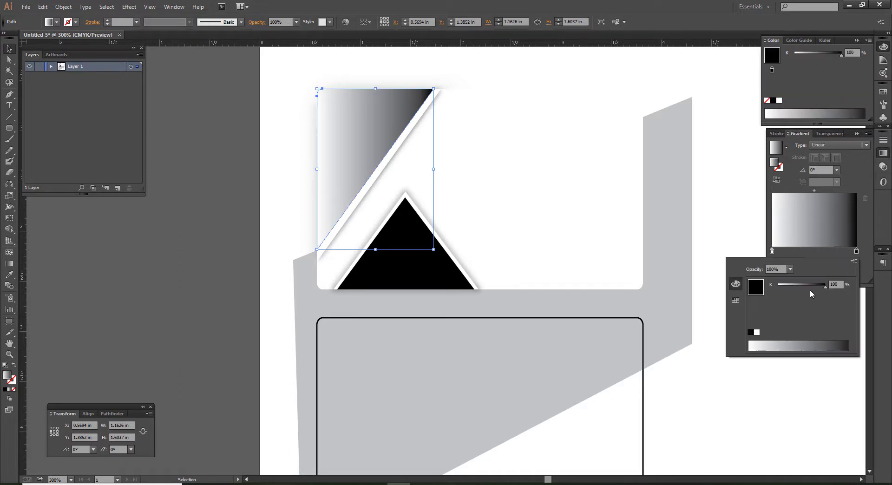
{"action": "left_click", "coordinate": [854, 260]}
{"action": "left_click", "coordinate": [818, 294]}
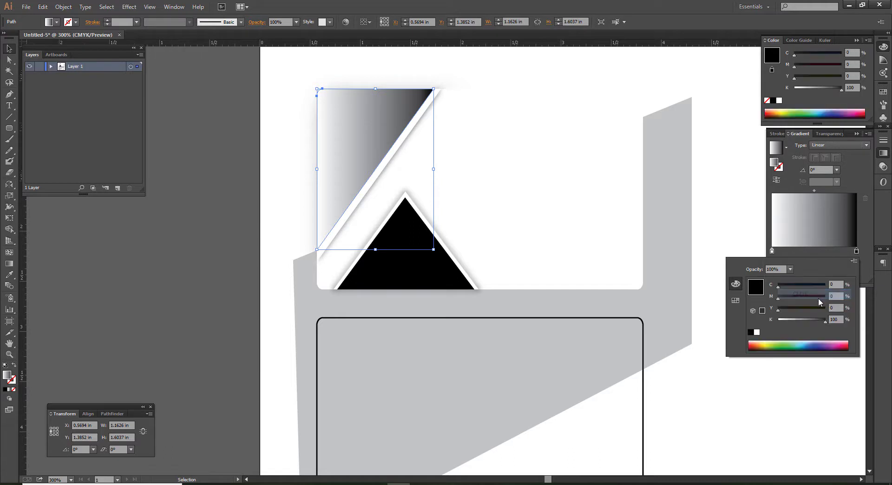
{"action": "left_click_drag", "start_coordinate": [825, 320], "coordinate": [779, 320]}
{"action": "mouse_move", "coordinate": [778, 285]}
{"action": "left_mouse_down"}
{"action": "mouse_move", "coordinate": [827, 284]}
{"action": "mouse_move", "coordinate": [772, 297]}
{"action": "left_mouse_up"}
{"action": "left_click", "coordinate": [801, 298]}
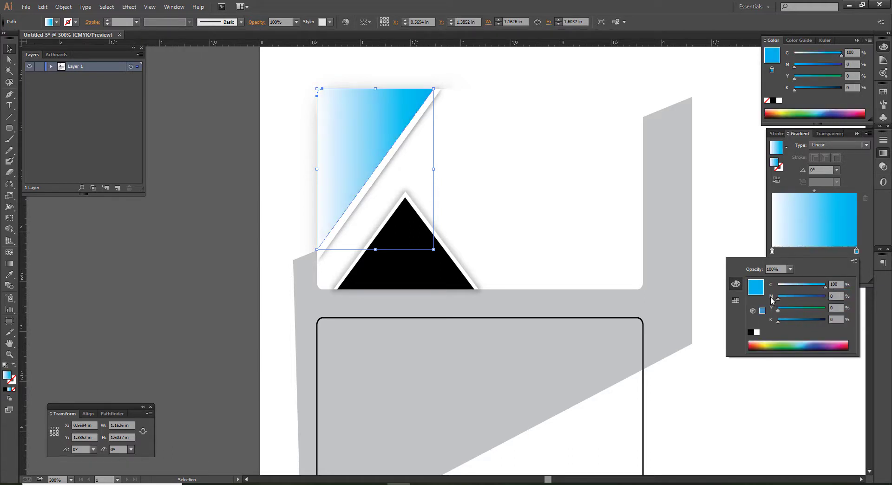
- Make the left gradient stop light blue: 37% cyan, 5% magenta
{"action": "left_click", "coordinate": [773, 251]}
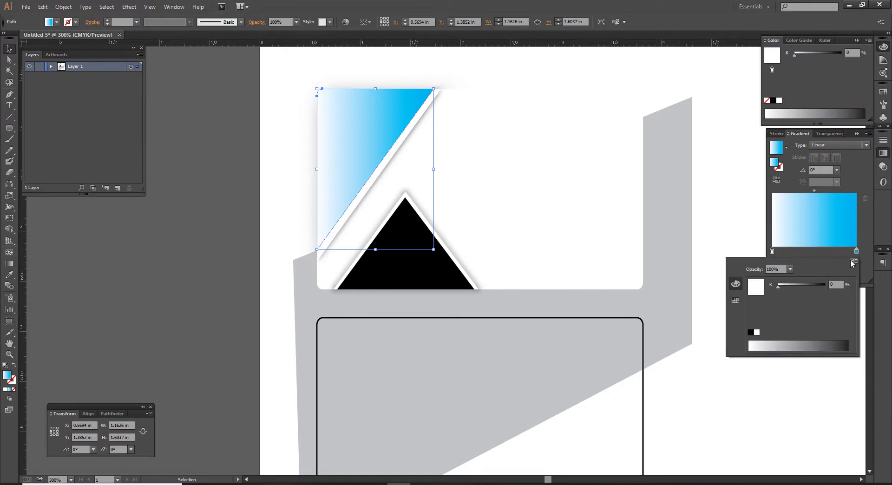
{"action": "left_click", "coordinate": [854, 261]}
{"action": "left_click", "coordinate": [790, 290]}
{"action": "left_click", "coordinate": [790, 285]}
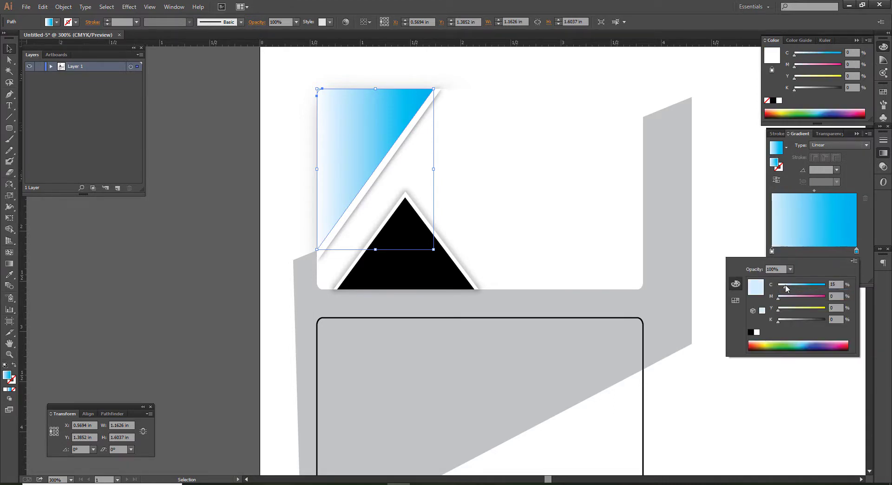
{"action": "left_click_drag", "start_coordinate": [790, 285], "coordinate": [778, 285]}
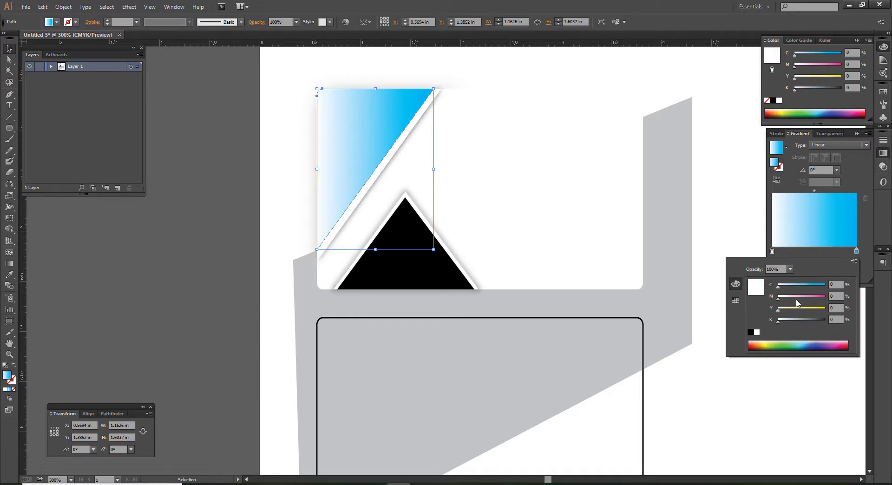
{"action": "left_click", "coordinate": [797, 300]}
{"action": "left_click_drag", "start_coordinate": [798, 300], "coordinate": [781, 299]}
{"action": "left_click", "coordinate": [791, 288]}
{"action": "left_click_drag", "start_coordinate": [804, 291], "coordinate": [795, 288]}
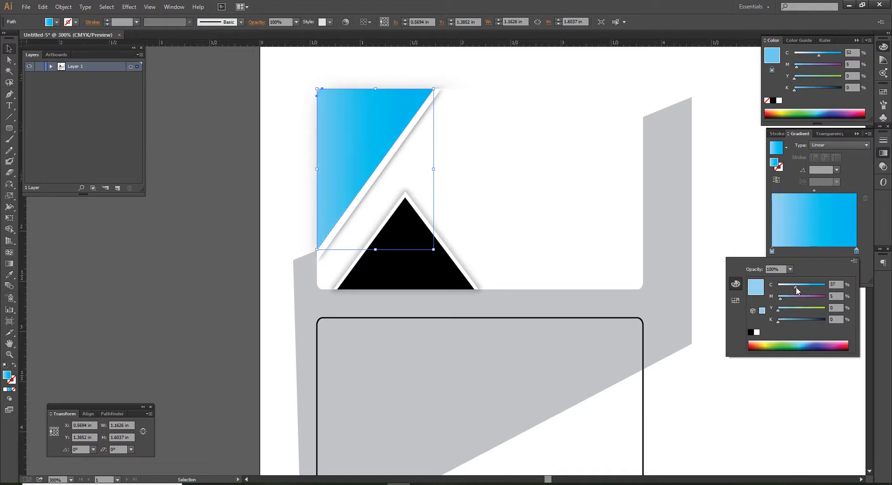
- Darken the right gradient stop to deep blue, C100 M78
{"action": "left_click", "coordinate": [857, 251]}
{"action": "double_click", "coordinate": [859, 252]}
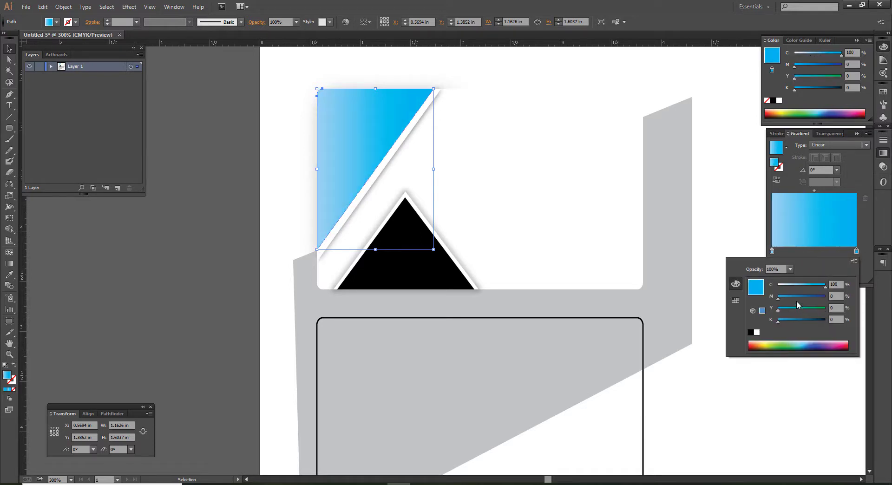
{"action": "left_click", "coordinate": [796, 297]}
{"action": "left_click_drag", "start_coordinate": [796, 297], "coordinate": [812, 296]}
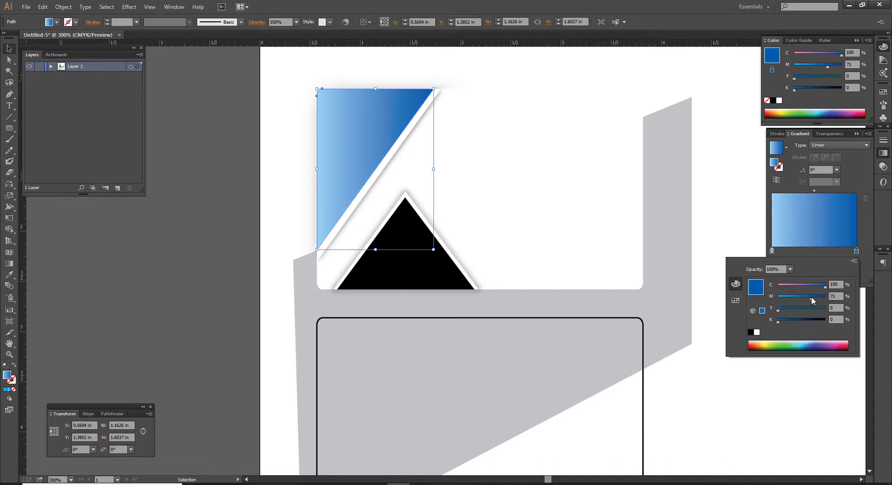
{"action": "left_click_drag", "start_coordinate": [811, 297], "coordinate": [815, 297]}
{"action": "left_click", "coordinate": [223, 262]}
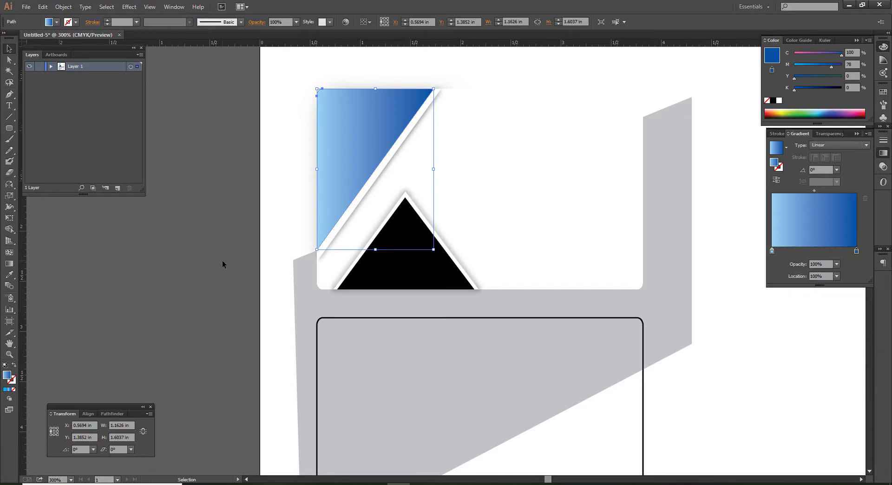
{"action": "key", "text": "ctrl+minus"}
- Draw a long diagonal line across the lower panel, its ends overshooting the edges
{"action": "scroll", "coordinate": [400, 332], "scroll_direction": "down", "scroll_amount": 2}
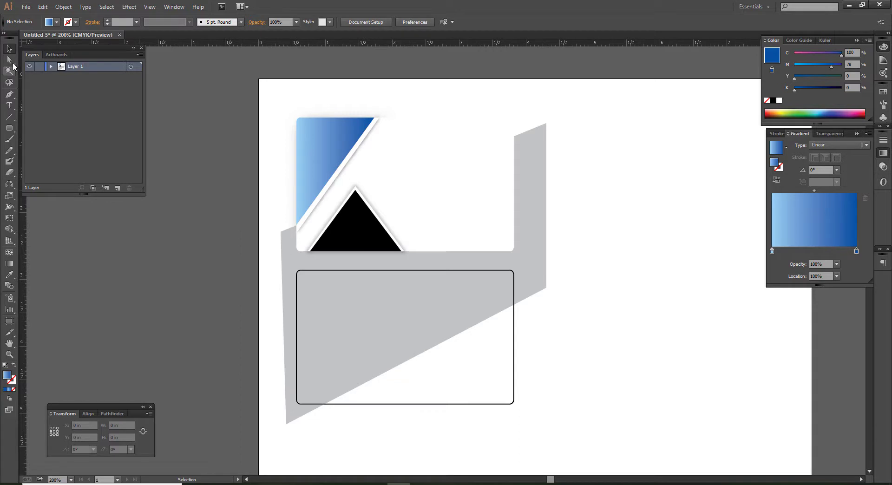
{"action": "left_click", "coordinate": [11, 93]}
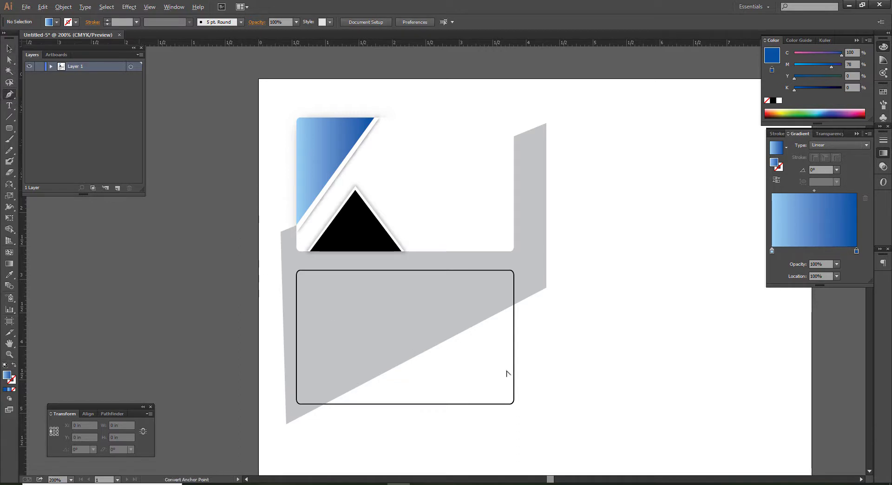
{"action": "scroll", "coordinate": [508, 371], "scroll_direction": "up", "scroll_amount": 1}
{"action": "left_click", "coordinate": [407, 220]}
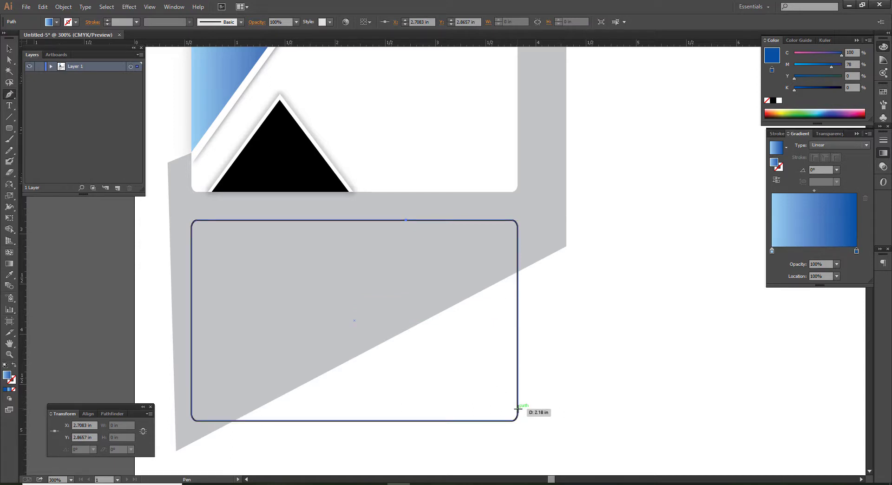
{"action": "left_click", "coordinate": [517, 397]}
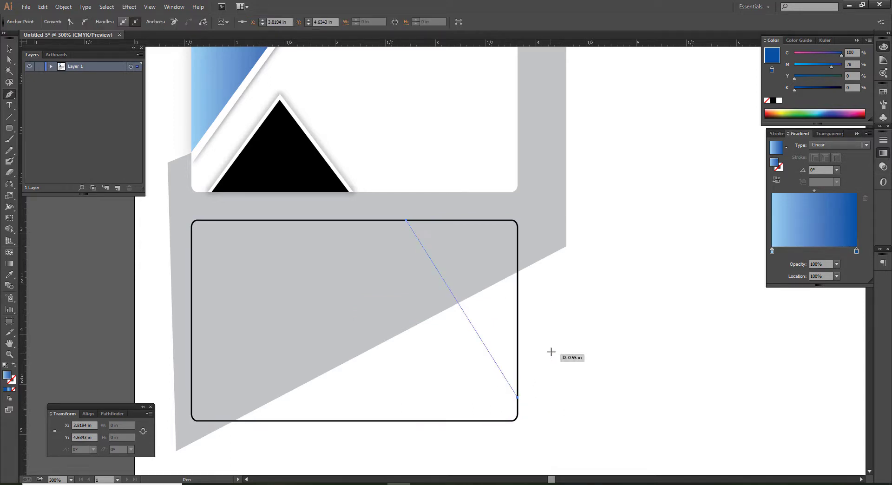
{"action": "key", "text": "ctrl+shift+a"}
{"action": "key", "text": "a"}
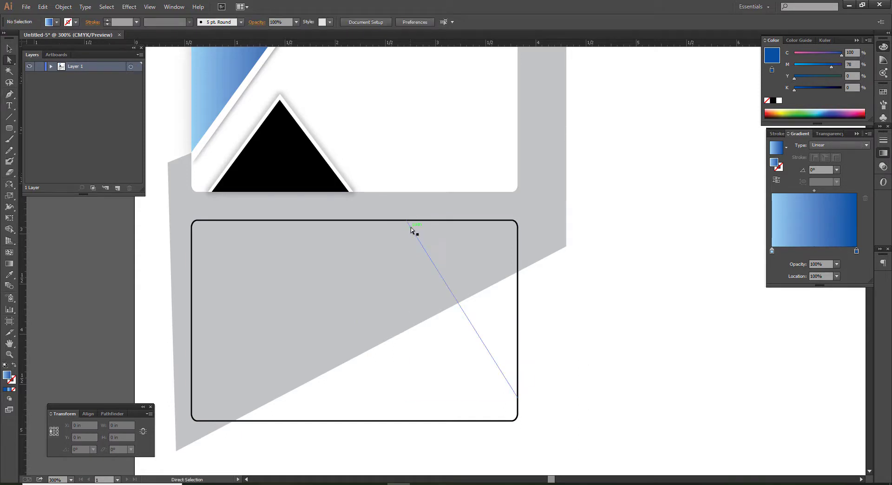
{"action": "left_click_drag", "start_coordinate": [406, 222], "coordinate": [401, 212]}
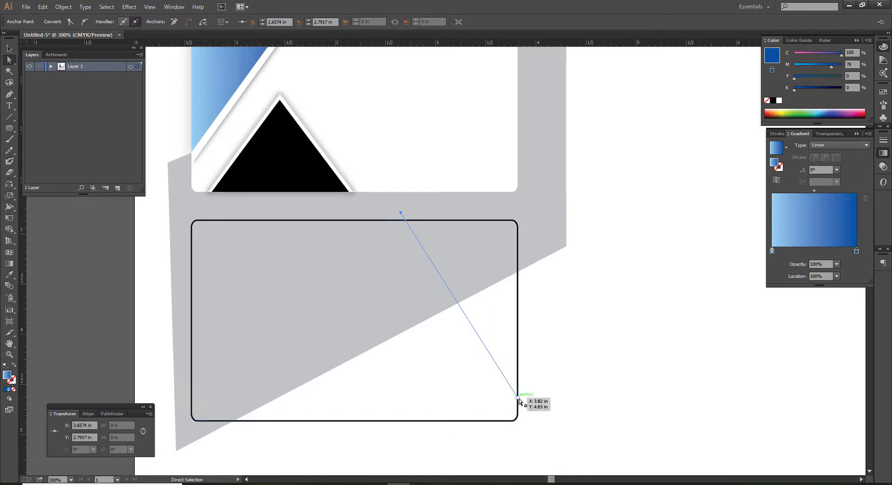
{"action": "left_click_drag", "start_coordinate": [519, 403], "coordinate": [526, 410]}
- Swap the diagonal line's fill and stroke so it shows as a stroked line
{"action": "key", "text": "v"}
{"action": "scroll", "coordinate": [573, 359], "scroll_direction": "down", "scroll_amount": 1}
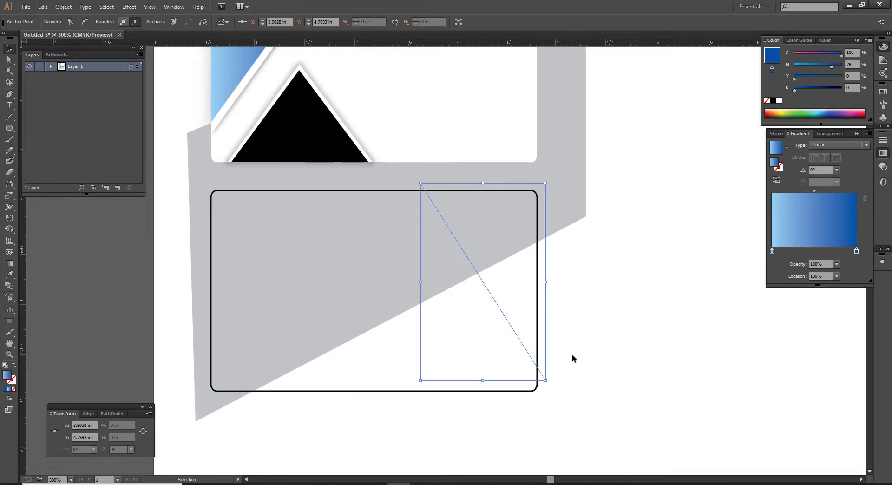
{"action": "left_click", "coordinate": [573, 359]}
{"action": "left_click", "coordinate": [503, 310]}
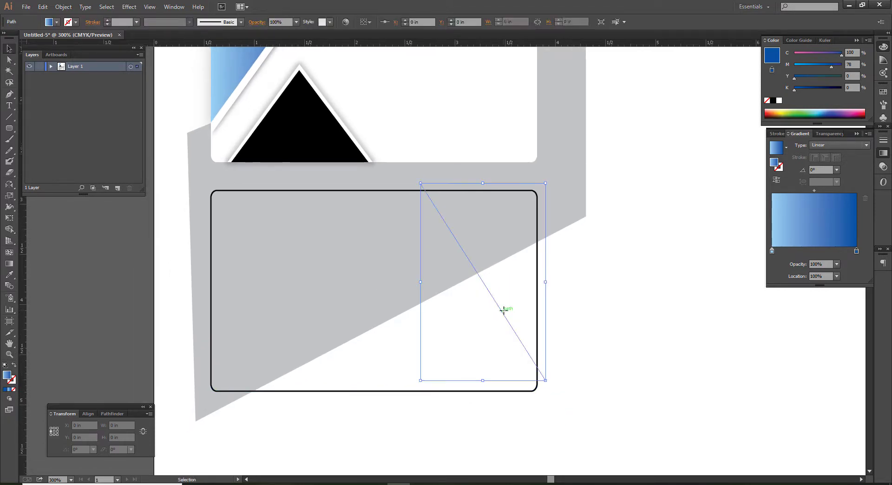
{"action": "key", "text": "shift+x"}
{"action": "left_click", "coordinate": [577, 333]}
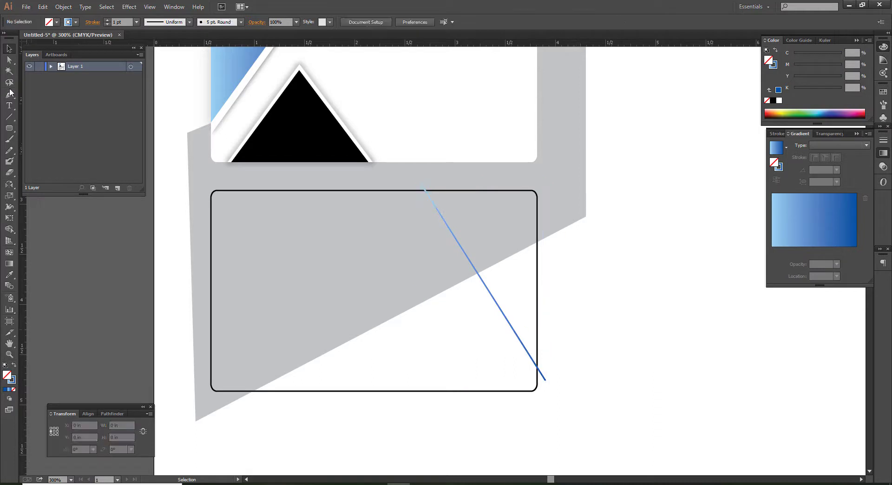
- Pen a three-point peak line on the lower panel's left side
{"action": "left_click", "coordinate": [10, 60]}
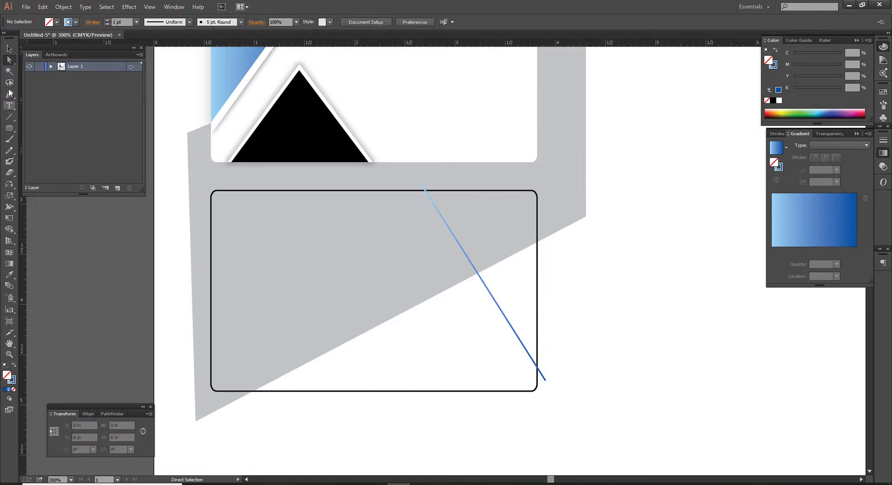
{"action": "left_click", "coordinate": [9, 94]}
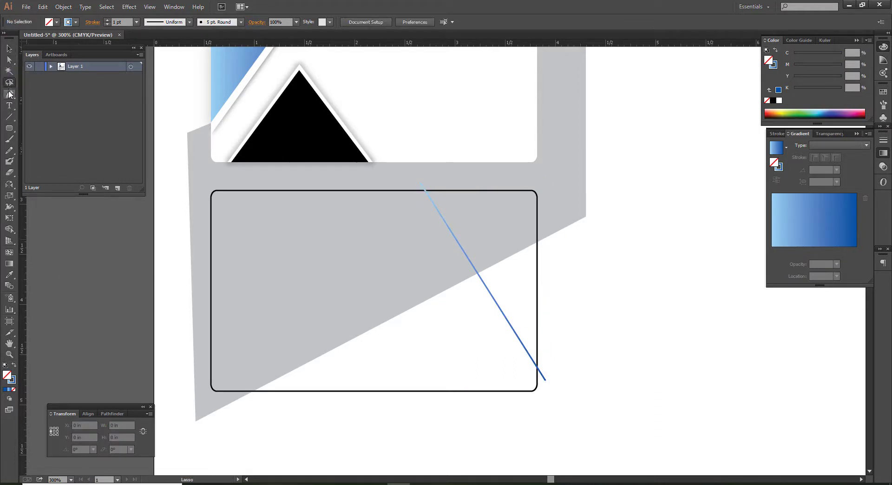
{"action": "left_click", "coordinate": [206, 351]}
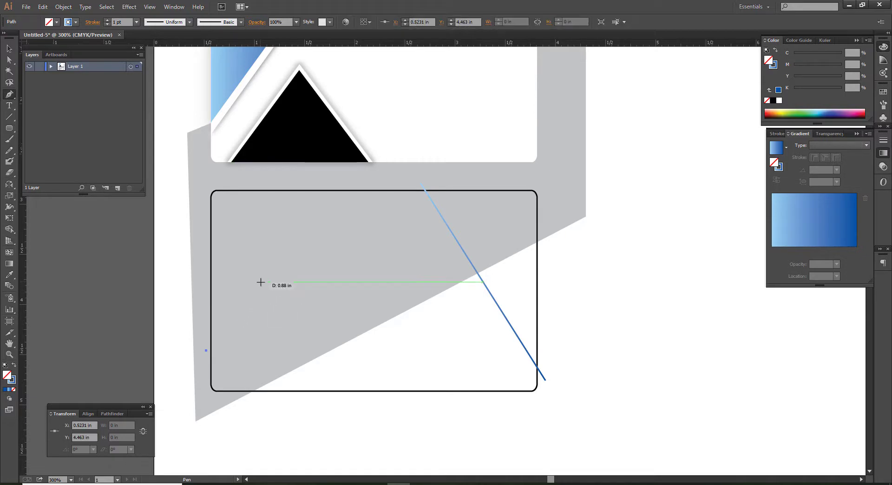
{"action": "left_click", "coordinate": [270, 277]}
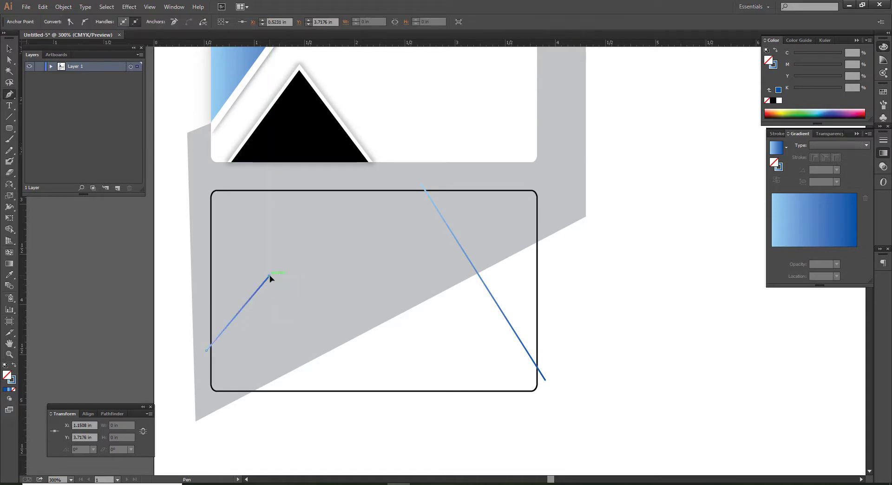
{"action": "left_click", "coordinate": [340, 404]}
{"action": "key", "text": "v"}
{"action": "left_click", "coordinate": [348, 412]}
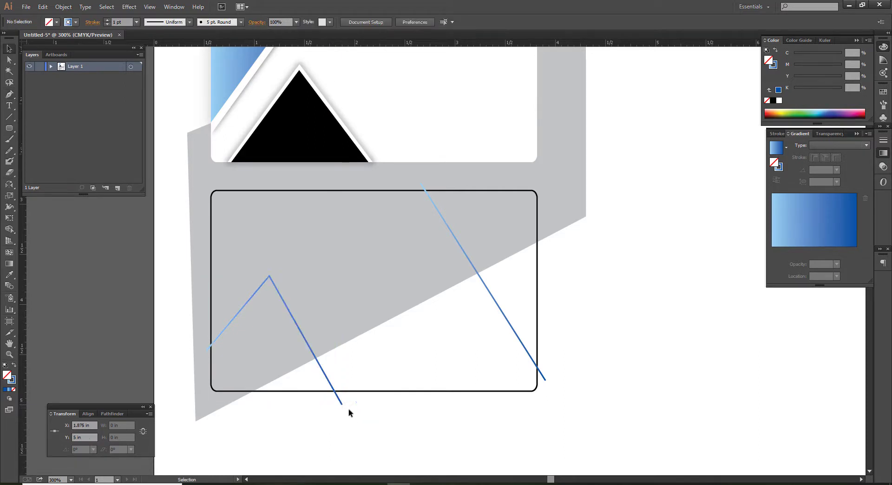
- Eyedrop the panel's black 1 pt stroke onto both lines
{"action": "left_click", "coordinate": [327, 378]}
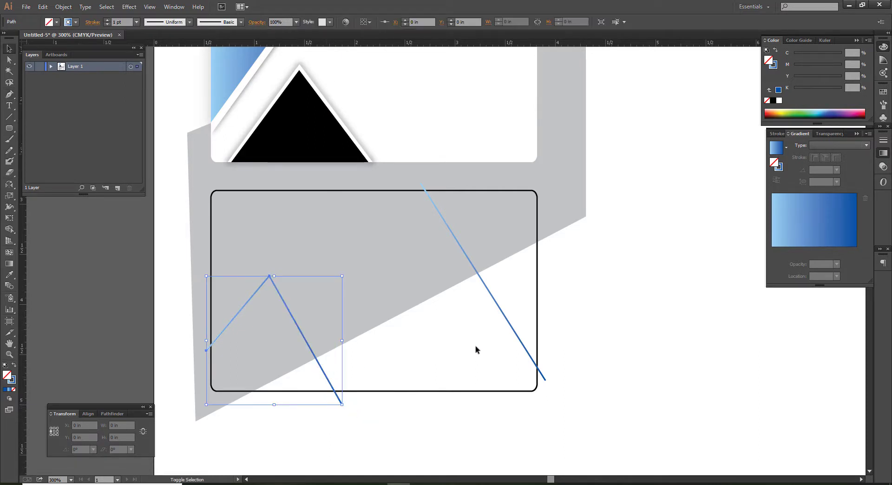
{"action": "left_click", "coordinate": [517, 340], "text": "shift"}
{"action": "key", "text": "i"}
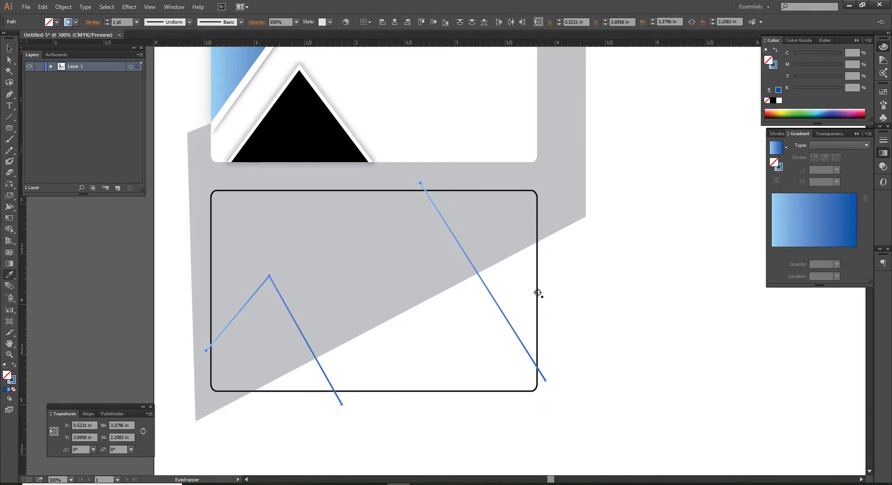
{"action": "left_click", "coordinate": [537, 293]}
{"action": "key", "text": "v"}
{"action": "left_click", "coordinate": [582, 325]}
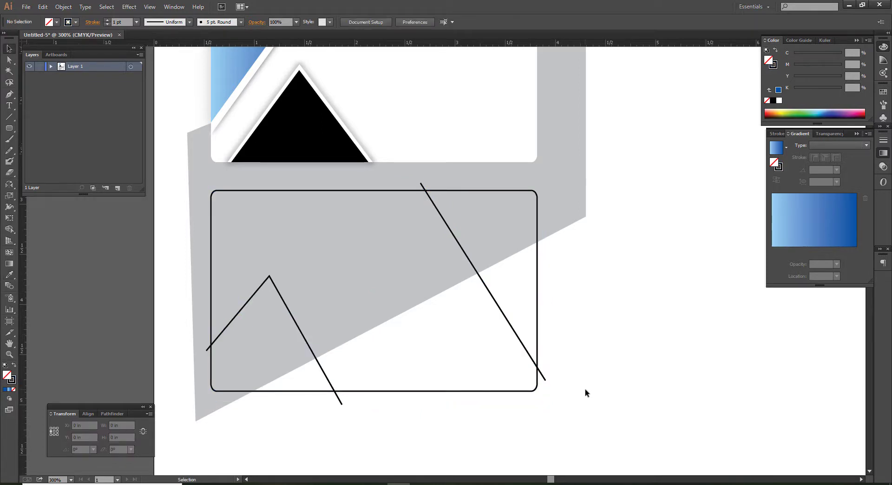
- Snap the ends of both lines onto the lower panel's edges
{"action": "left_click_drag", "start_coordinate": [587, 395], "coordinate": [331, 344]}
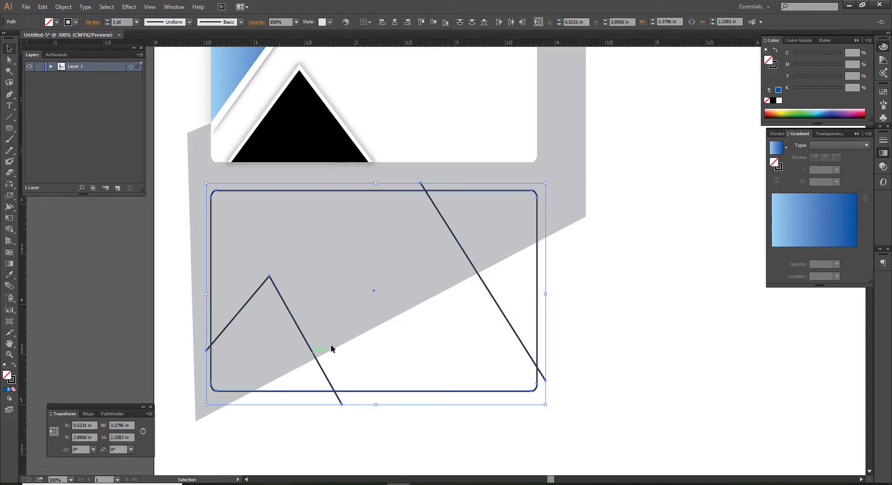
{"action": "left_click", "coordinate": [9, 229]}
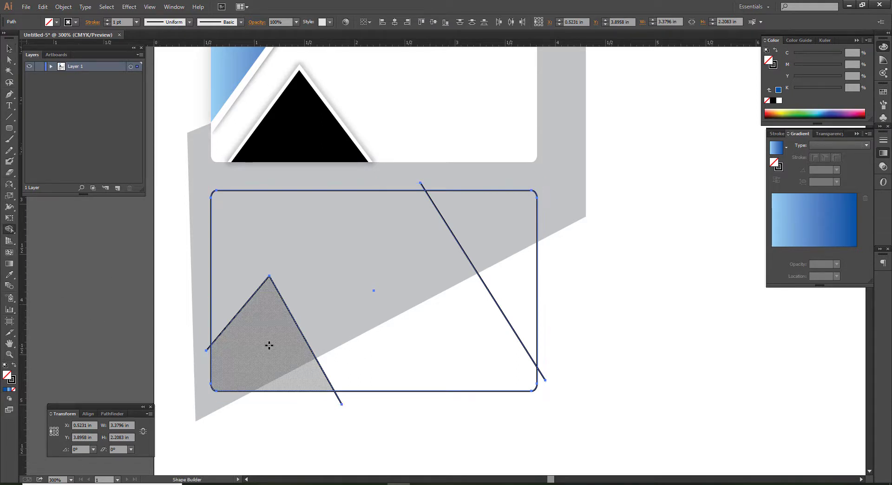
{"action": "key", "text": "v"}
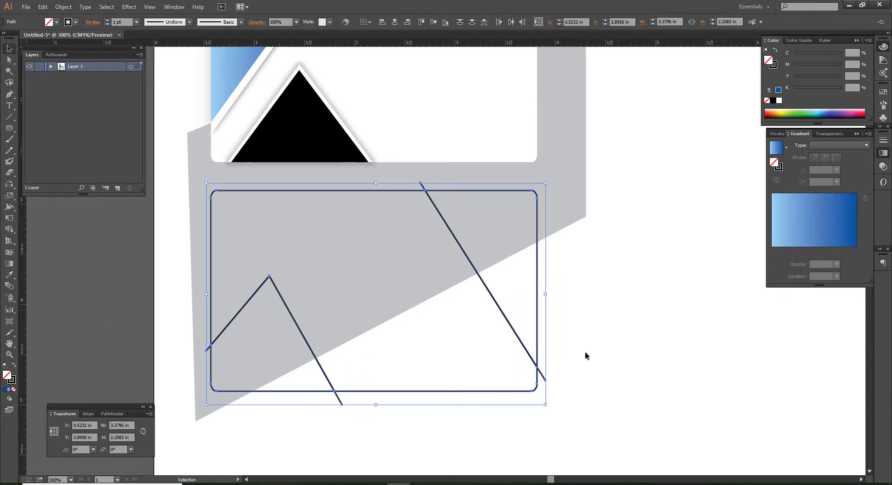
{"action": "left_click", "coordinate": [586, 356]}
{"action": "left_click_drag", "start_coordinate": [546, 381], "coordinate": [537, 367]}
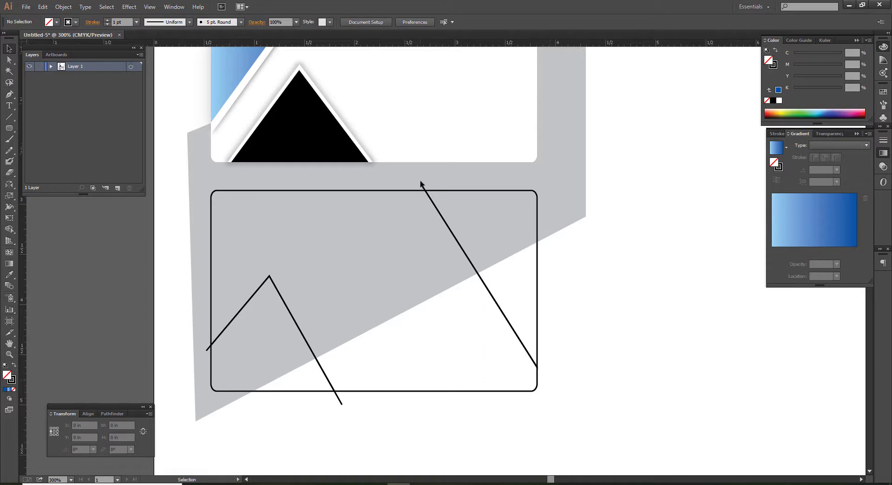
{"action": "left_click_drag", "start_coordinate": [421, 182], "coordinate": [425, 191]}
{"action": "left_click_drag", "start_coordinate": [337, 398], "coordinate": [334, 392]}
{"action": "left_click_drag", "start_coordinate": [207, 352], "coordinate": [211, 345]}
- Fill the right wedge piece of the split panel solid black
{"action": "left_click_drag", "start_coordinate": [462, 415], "coordinate": [436, 368]}
{"action": "key", "text": "shift+x"}
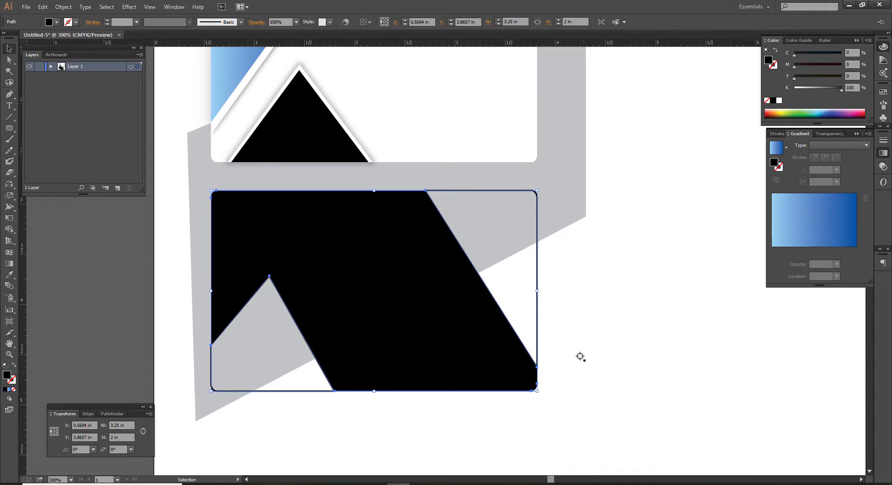
{"action": "key", "text": "shift+x"}
{"action": "left_click", "coordinate": [569, 251]}
{"action": "left_click", "coordinate": [538, 240]}
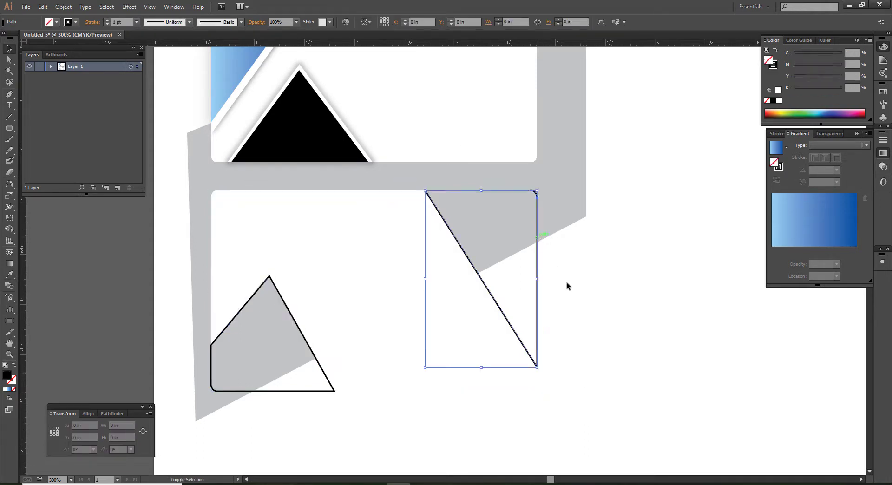
{"action": "key", "text": "shift+x"}
{"action": "left_click", "coordinate": [570, 290]}
- Eyedrop the blue gradient onto the lower-left triangle piece
{"action": "left_click", "coordinate": [295, 392]}
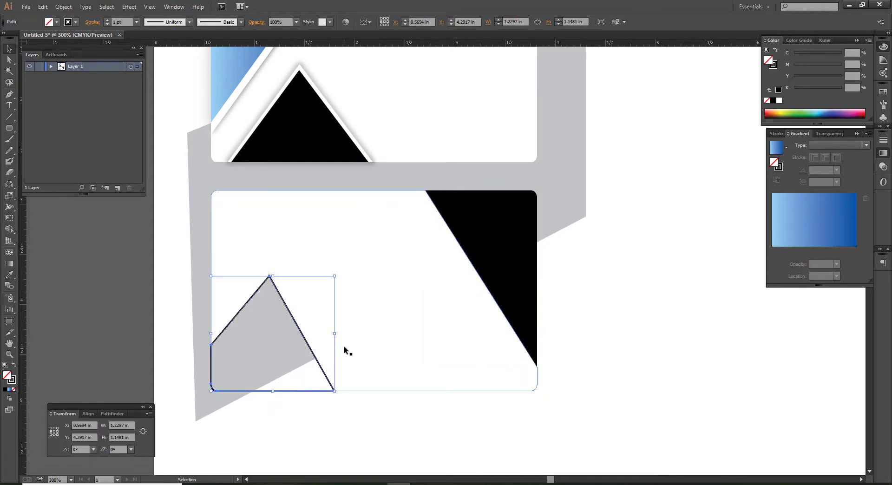
{"action": "key", "text": "i"}
{"action": "left_click", "coordinate": [233, 79]}
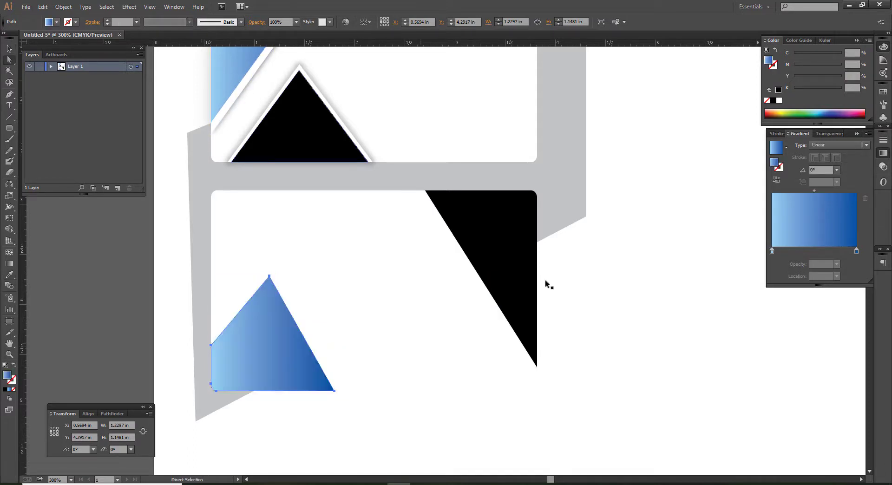
{"action": "key", "text": "v"}
{"action": "left_click", "coordinate": [624, 338]}
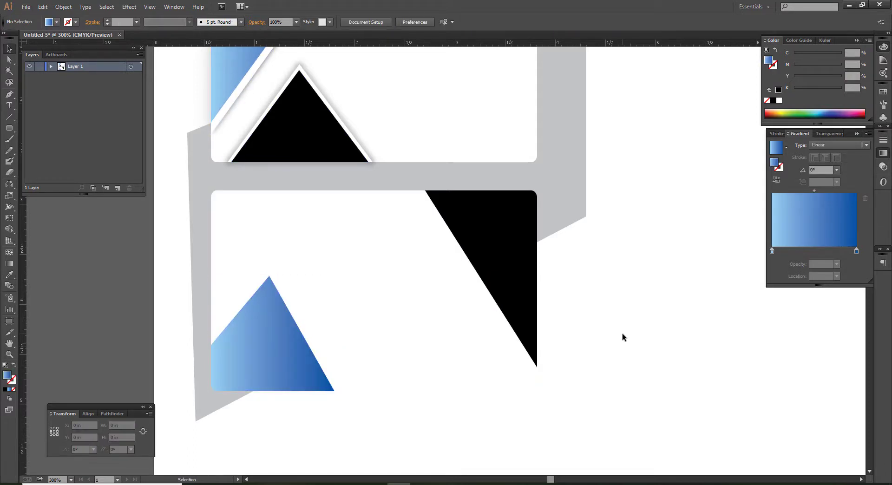
- Draw a 2 pt line along the blue triangle's right edge
{"action": "left_click", "coordinate": [9, 94]}
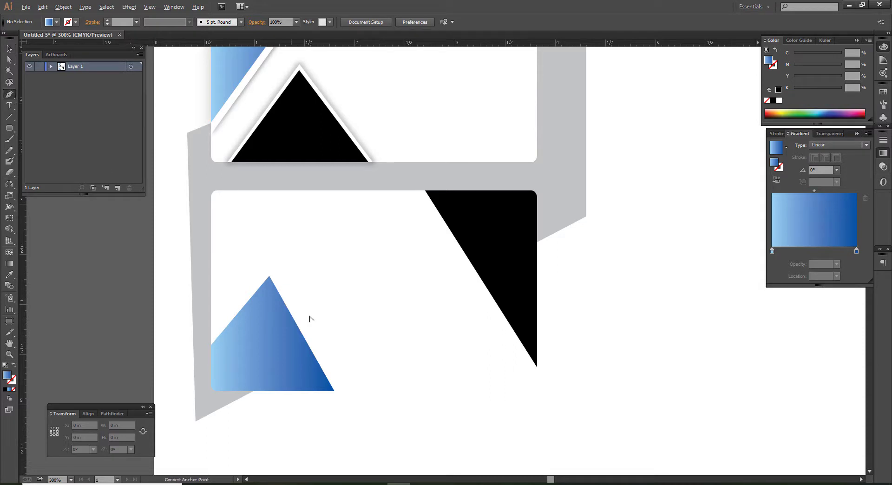
{"action": "scroll", "coordinate": [303, 328], "scroll_direction": "up", "scroll_amount": 1}
{"action": "left_click_drag", "start_coordinate": [279, 299], "coordinate": [344, 361]}
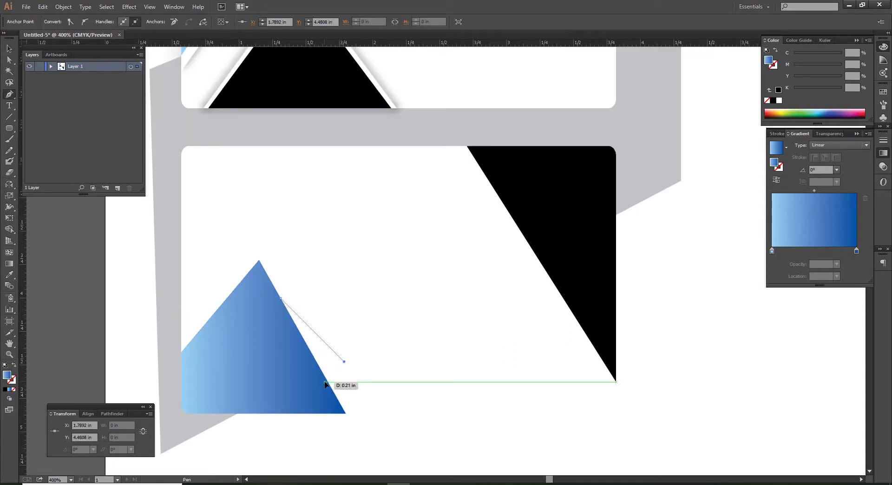
{"action": "left_click", "coordinate": [324, 382]}
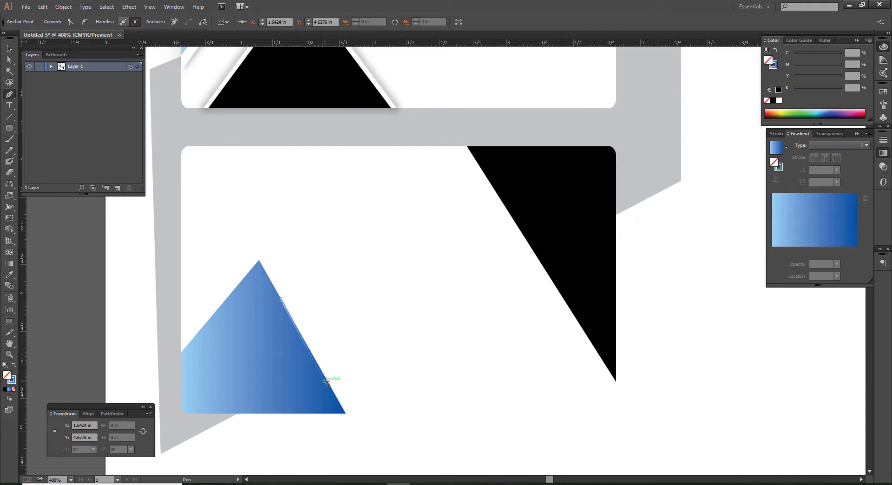
{"action": "key", "text": "v"}
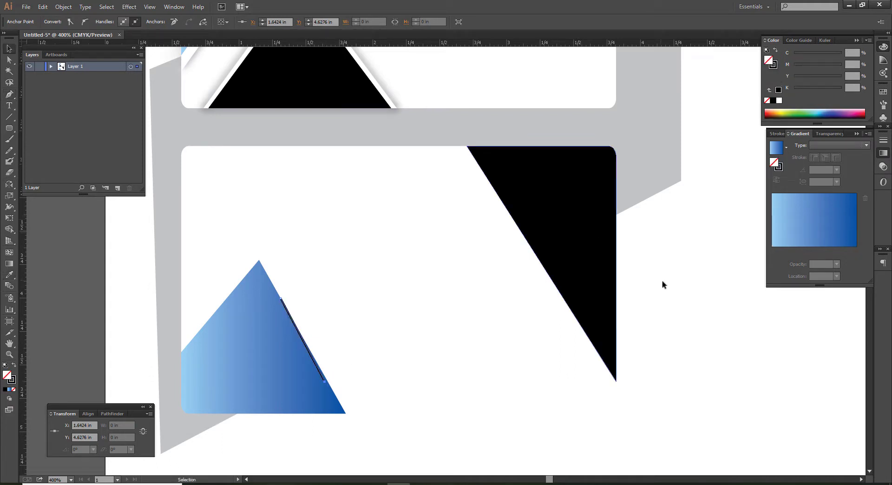
{"action": "left_click", "coordinate": [784, 134]}
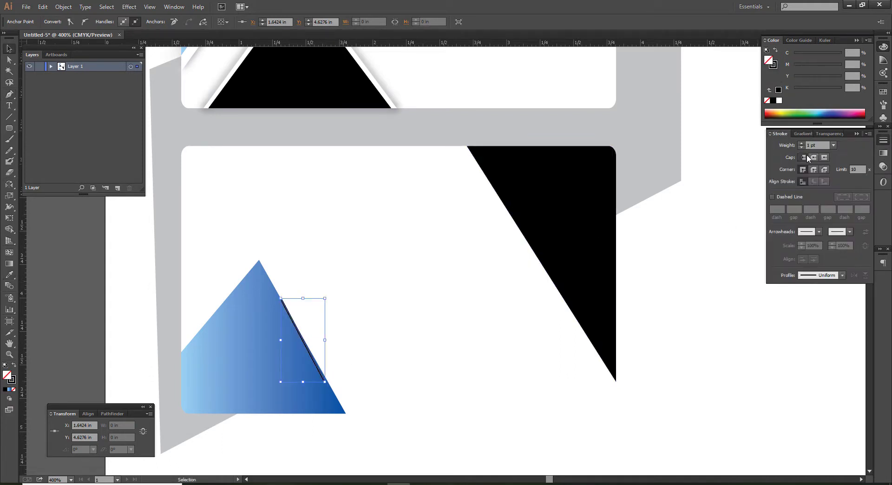
{"action": "left_click", "coordinate": [802, 142]}
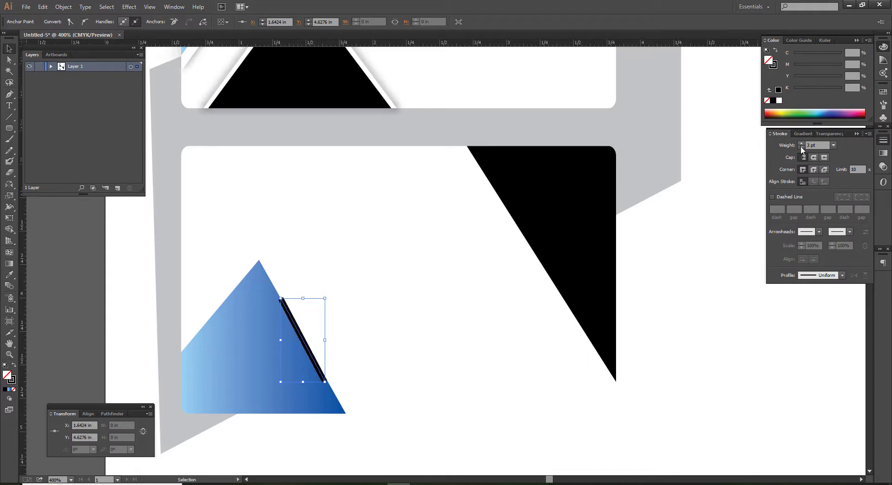
{"action": "left_click", "coordinate": [801, 147]}
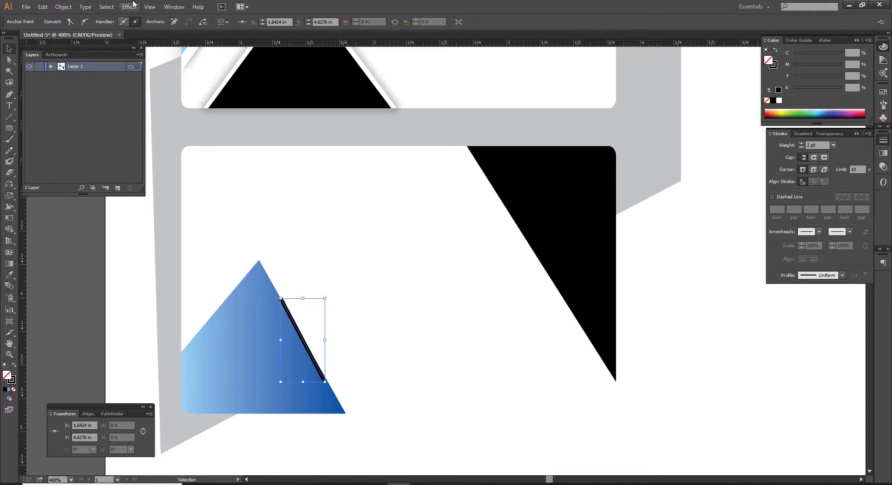
- Apply an 8-pixel Gaussian Blur to the line
{"action": "left_click", "coordinate": [134, 7]}
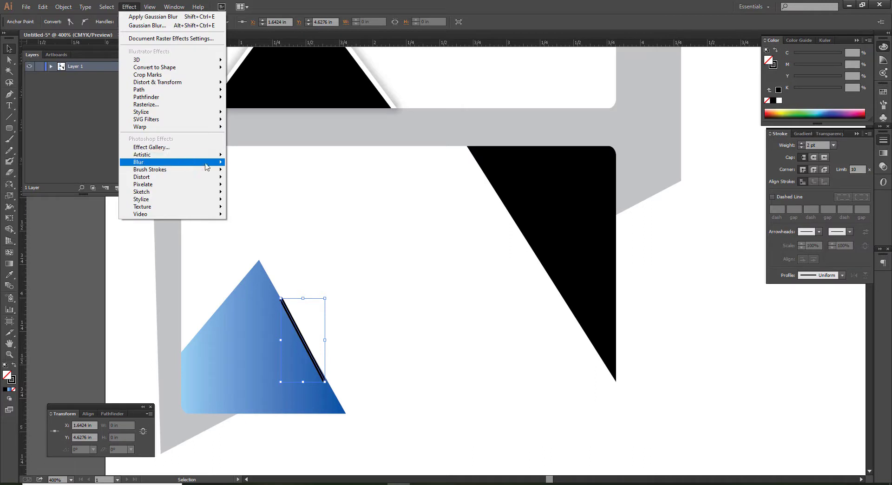
{"action": "mouse_move", "coordinate": [171, 161]}
{"action": "left_click", "coordinate": [251, 163]}
{"action": "left_click", "coordinate": [667, 256]}
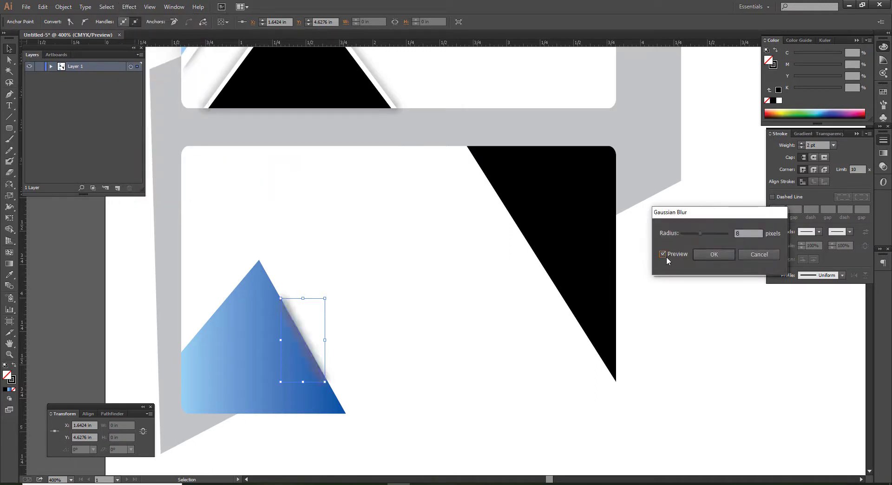
{"action": "left_click", "coordinate": [714, 255]}
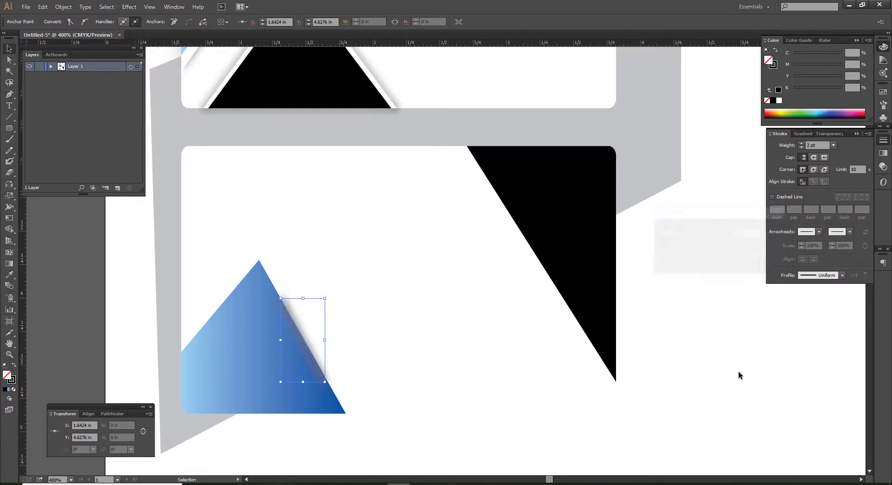
{"action": "left_click", "coordinate": [272, 362]}
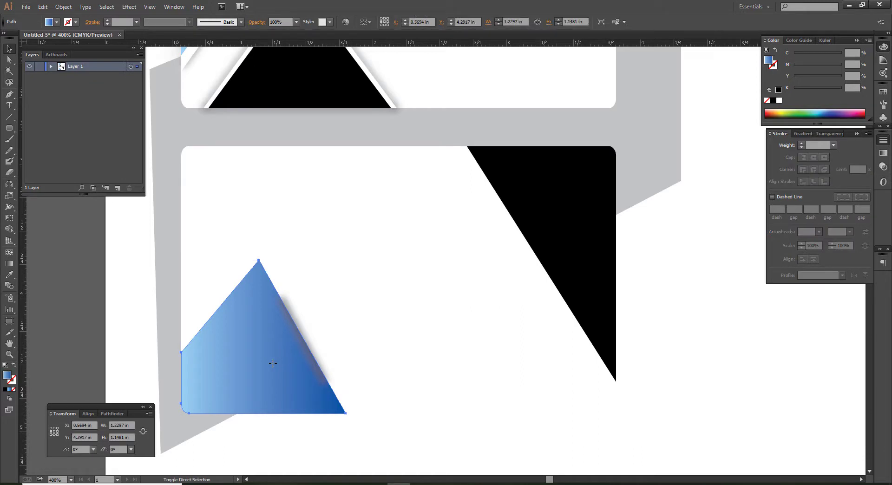
{"action": "left_click", "coordinate": [654, 387]}
{"action": "scroll", "coordinate": [655, 385], "scroll_direction": "down", "scroll_amount": 1}
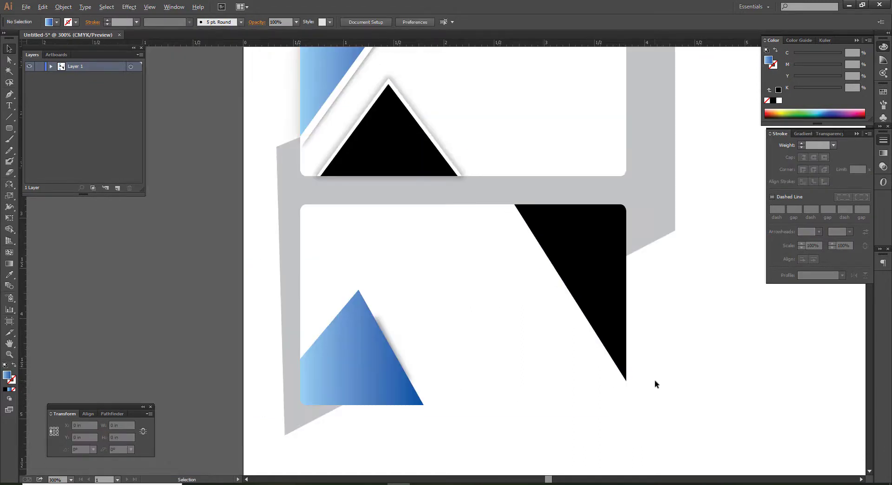
{"action": "left_click_drag", "start_coordinate": [367, 370], "coordinate": [368, 373]}
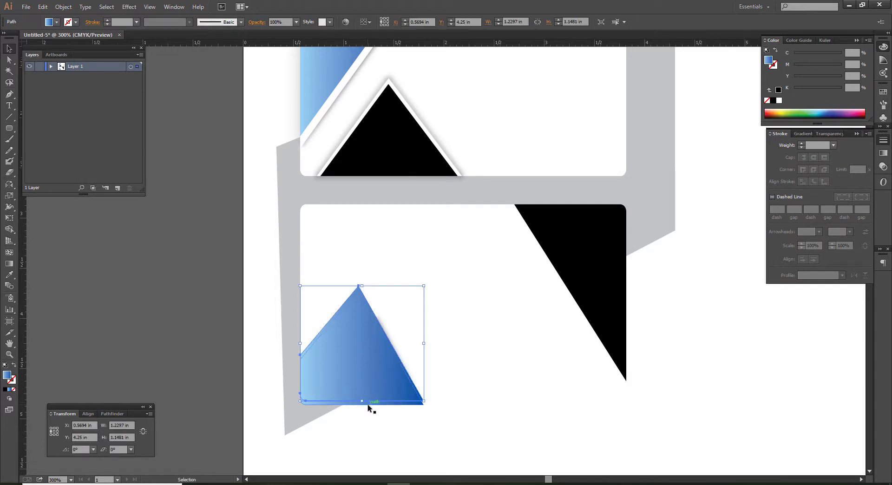
{"action": "left_click_drag", "start_coordinate": [364, 402], "coordinate": [364, 406]}
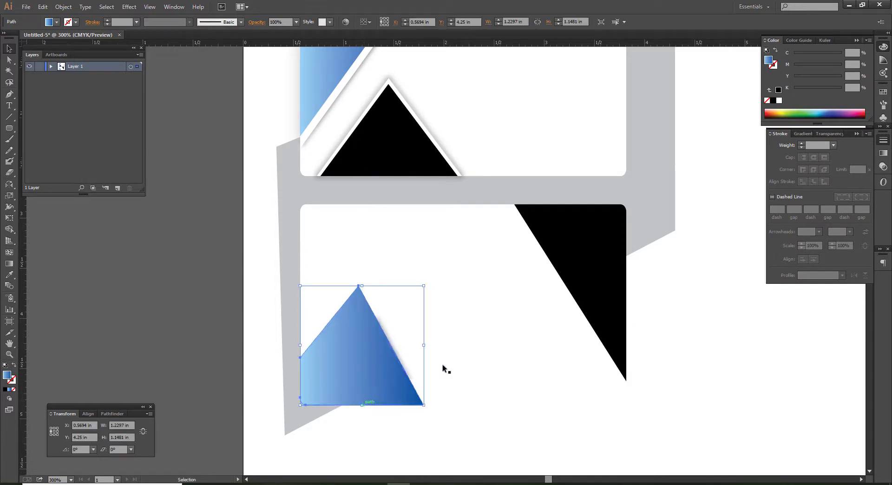
{"action": "key", "text": "i"}
{"action": "left_click", "coordinate": [475, 356]}
{"action": "key", "text": "v"}
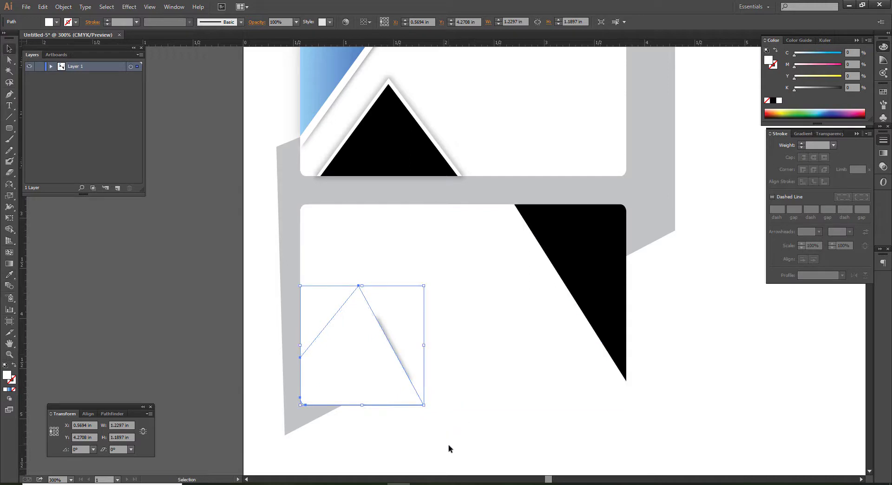
{"action": "left_click", "coordinate": [449, 440]}
{"action": "key", "text": "ctrl+z"}
{"action": "left_click", "coordinate": [387, 378]}
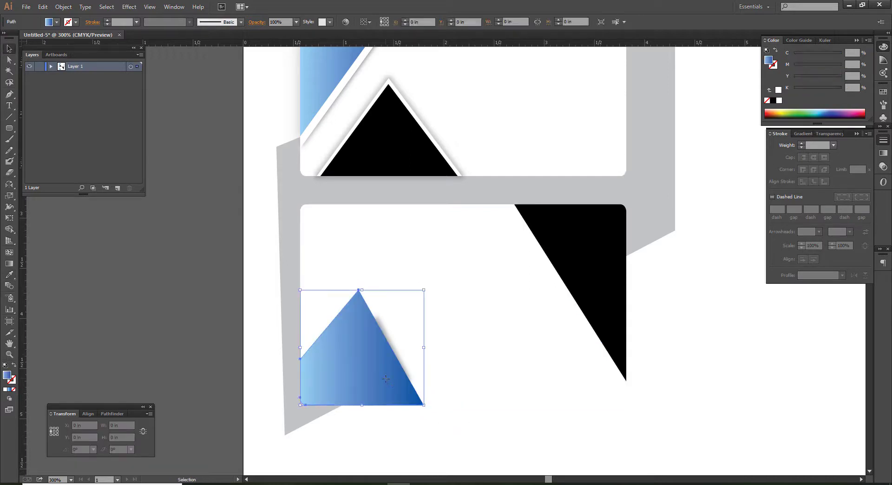
{"action": "key", "text": "a"}
{"action": "key", "text": "v"}
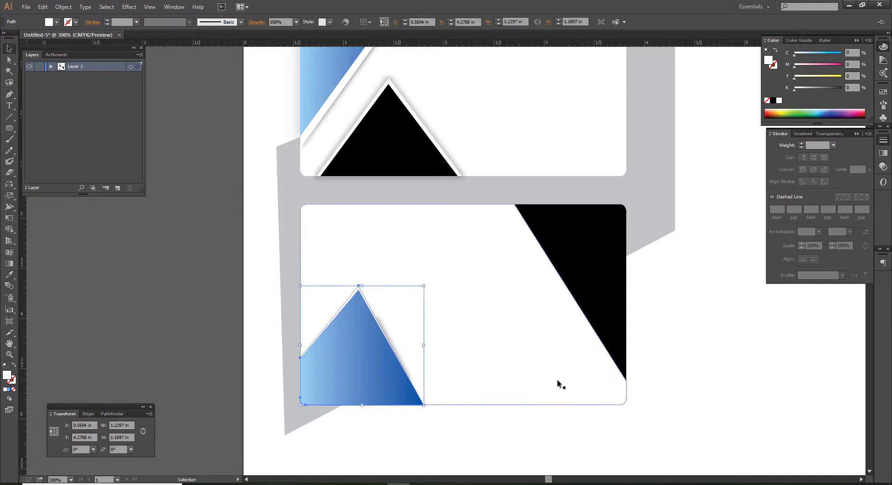
{"action": "left_click", "coordinate": [671, 361]}
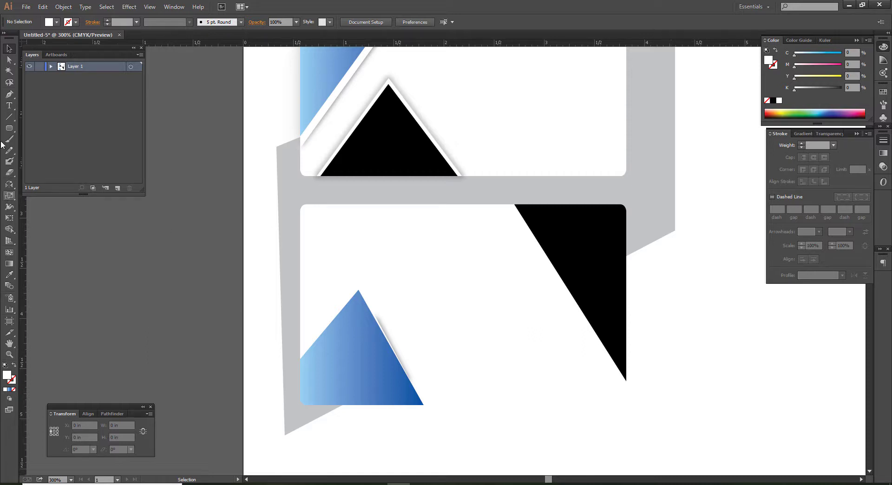
{"action": "left_click", "coordinate": [9, 95]}
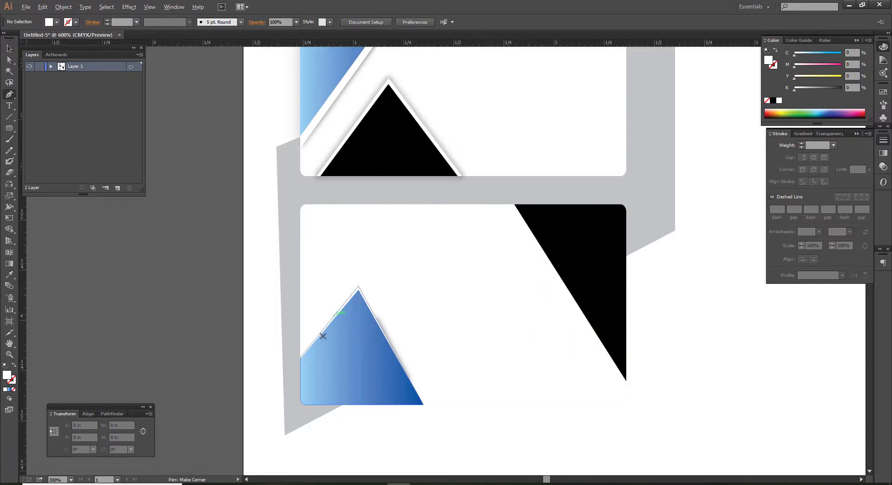
- Draw a black 2 pt line along the blue triangle's upper-left edge
{"action": "scroll", "coordinate": [333, 316], "scroll_direction": "up", "scroll_amount": 2}
{"action": "left_click", "coordinate": [302, 359]}
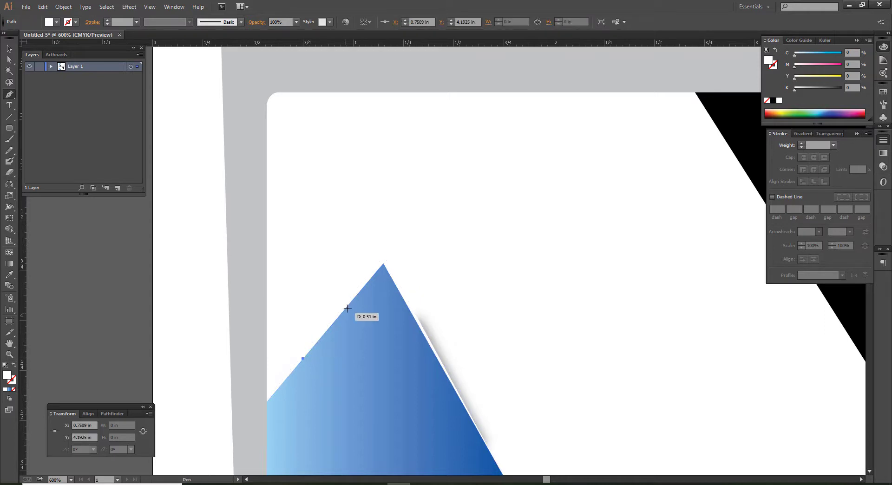
{"action": "left_click", "coordinate": [350, 303]}
{"action": "key", "text": "ctrl"}
{"action": "key", "text": "shift+x"}
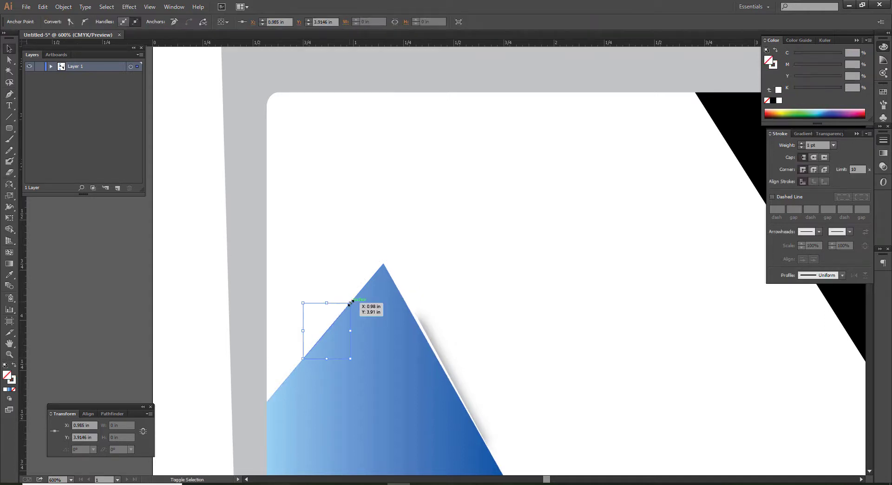
{"action": "key", "text": "i"}
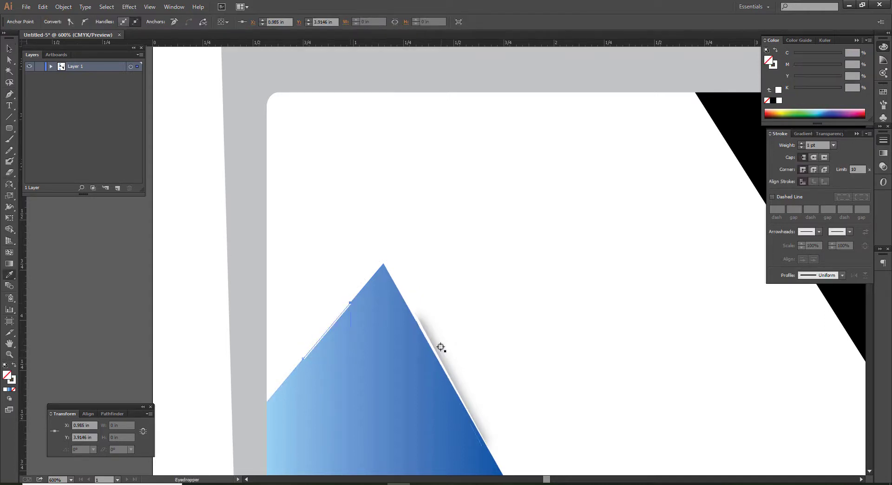
{"action": "left_click", "coordinate": [432, 339]}
{"action": "key", "text": "v"}
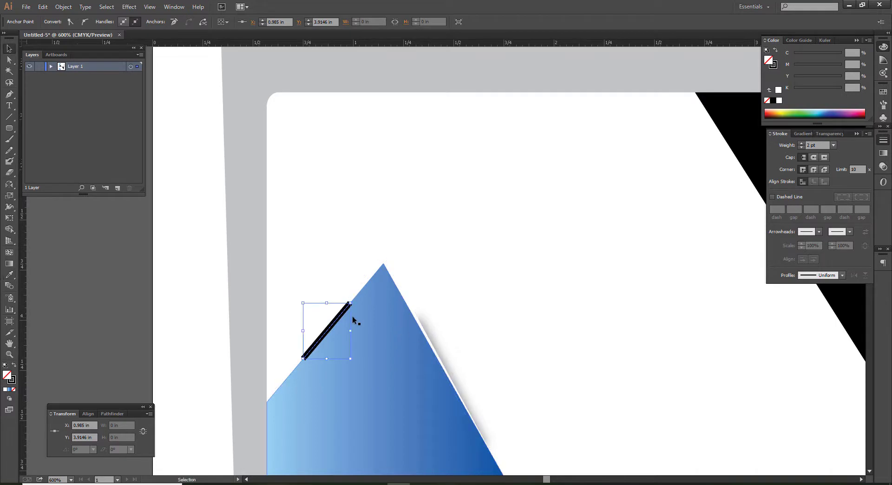
{"action": "key", "text": "a"}
{"action": "key", "text": "ctrl+z"}
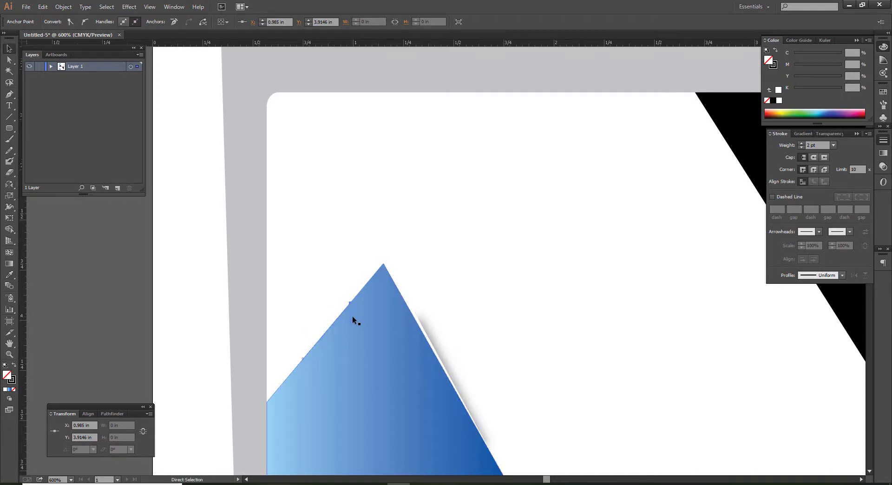
{"action": "key", "text": "v"}
- Blur the new line with an 8-pixel Gaussian Blur
{"action": "left_click", "coordinate": [129, 7]}
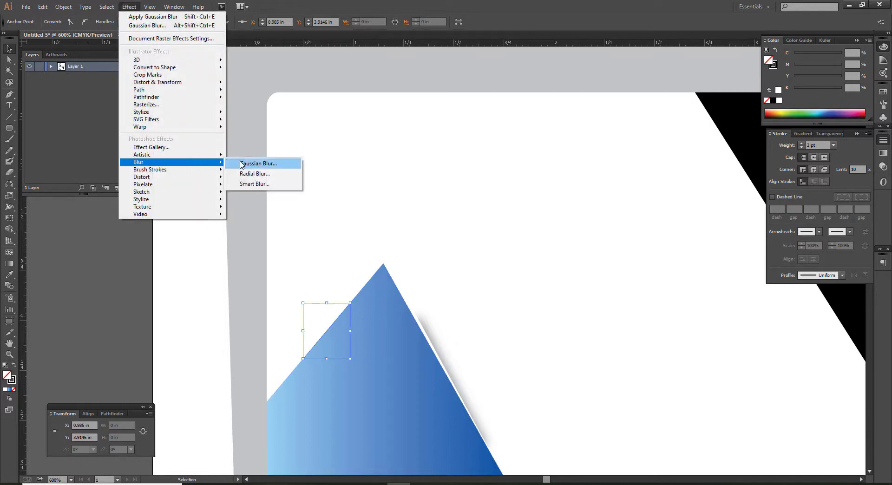
{"action": "left_click", "coordinate": [251, 164]}
{"action": "left_click", "coordinate": [669, 254]}
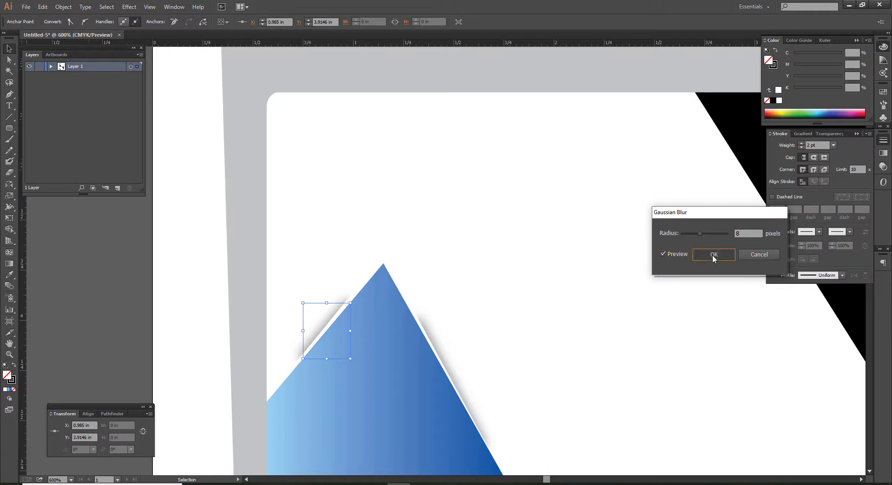
{"action": "left_click", "coordinate": [713, 254]}
{"action": "scroll", "coordinate": [222, 263], "scroll_direction": "down", "scroll_amount": 2}
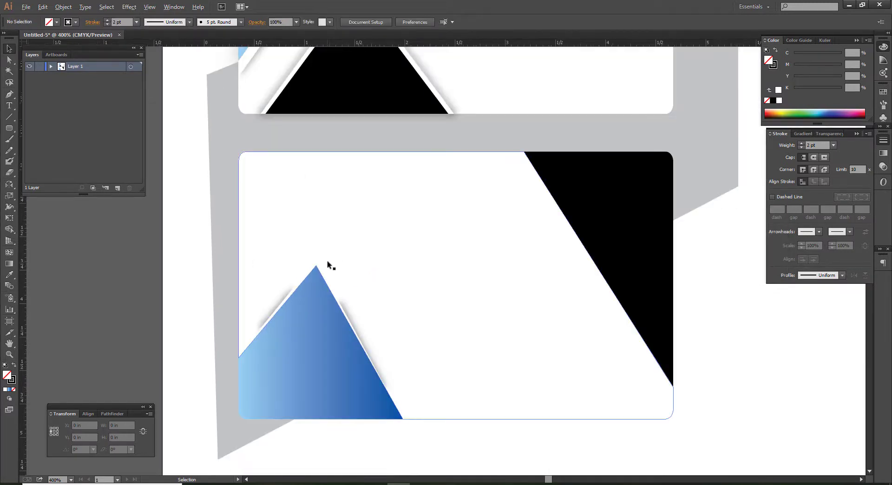
{"action": "scroll", "coordinate": [327, 264], "scroll_direction": "down", "scroll_amount": 1}
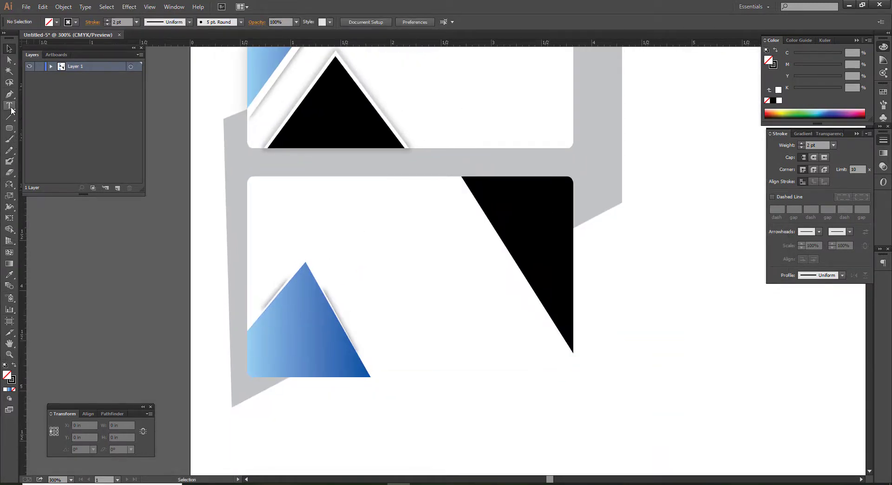
- Pen-draw a line along the black wedge's diagonal, swap its fill and stroke, and send it behind
{"action": "left_click", "coordinate": [9, 94]}
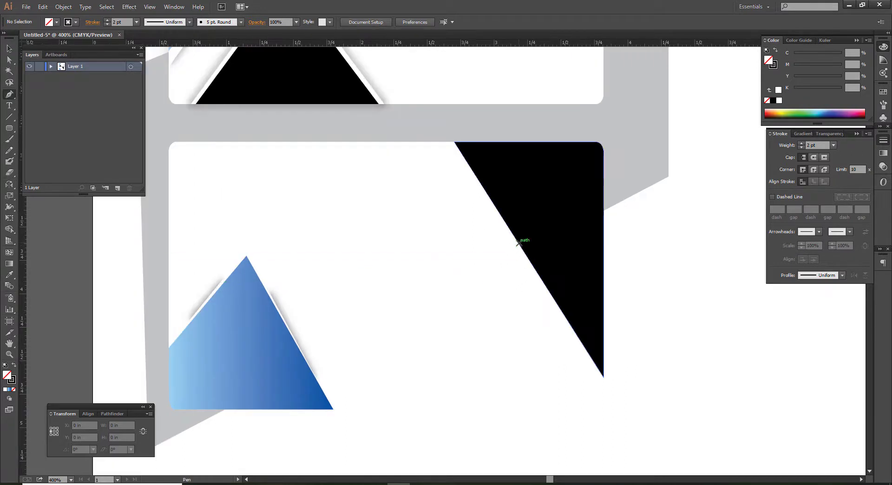
{"action": "left_click", "coordinate": [519, 243]}
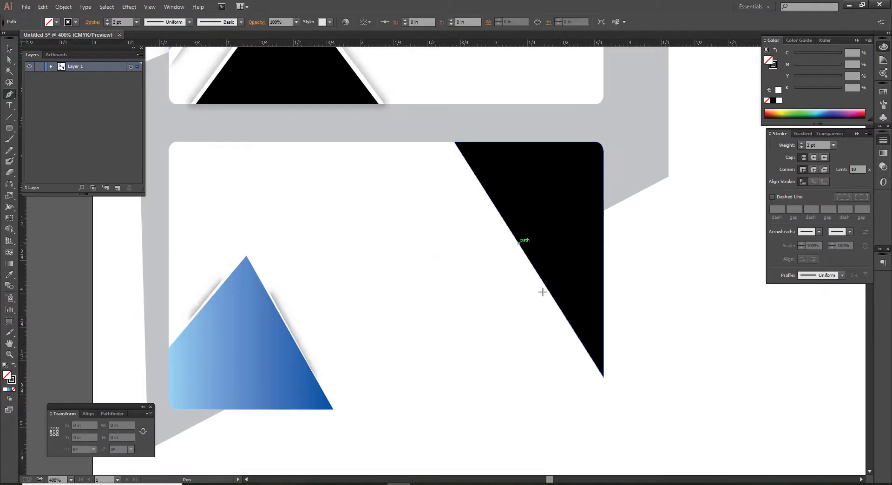
{"action": "left_click", "coordinate": [597, 366]}
{"action": "key", "text": "v"}
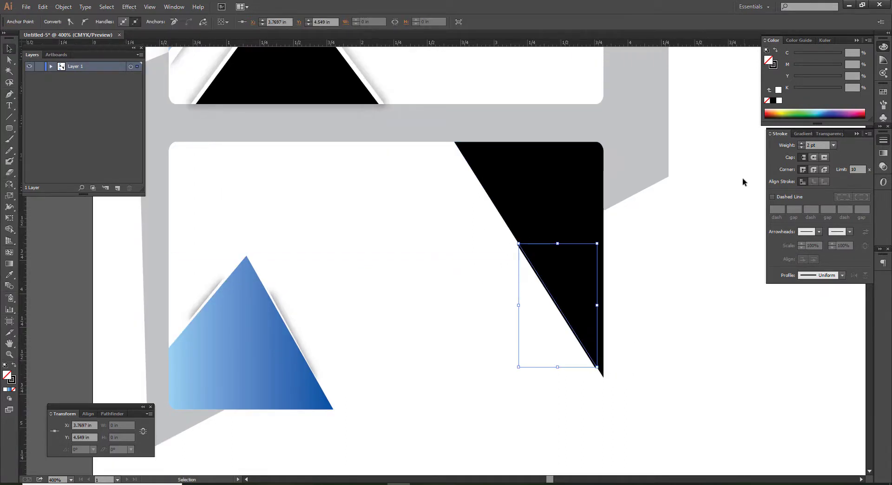
{"action": "key", "text": "shift+x"}
{"action": "key", "text": "ctrl"}
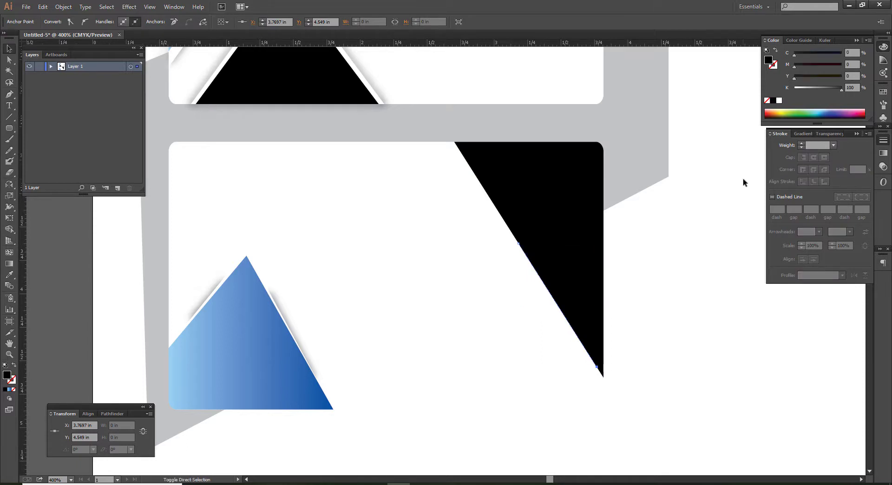
- Apply an 8-pixel Gaussian Blur to the diagonal line to form a soft shadow
{"action": "left_click", "coordinate": [129, 6]}
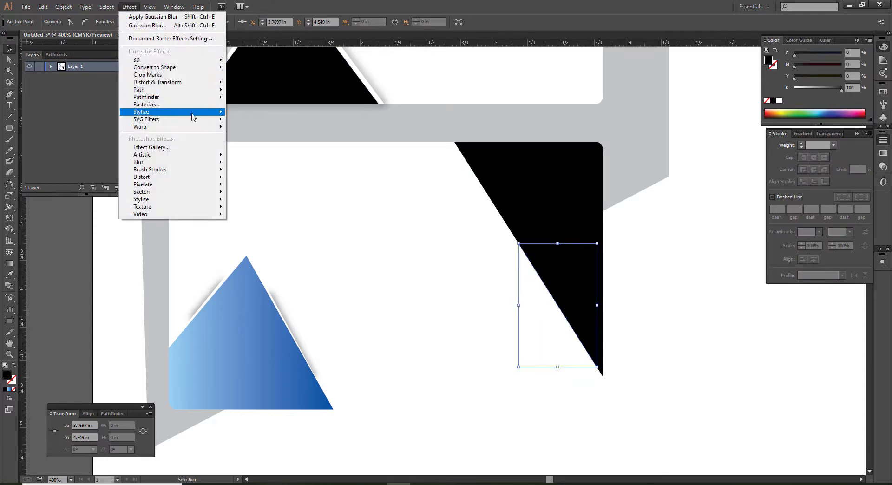
{"action": "mouse_move", "coordinate": [138, 162]}
{"action": "left_click", "coordinate": [267, 164]}
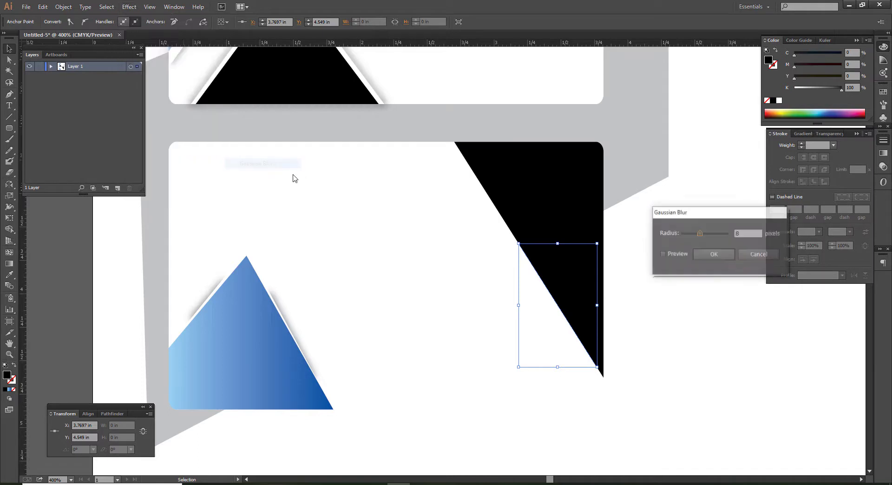
{"action": "left_click", "coordinate": [674, 254]}
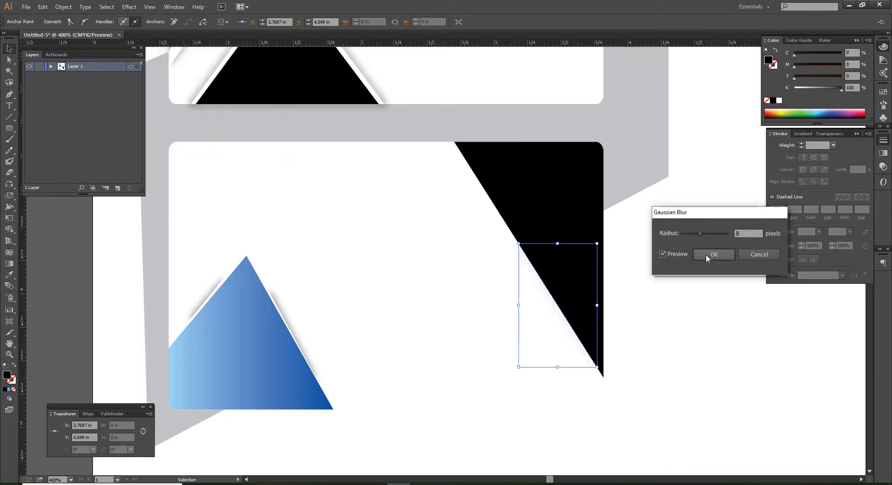
{"action": "left_click", "coordinate": [707, 254]}
{"action": "left_click", "coordinate": [651, 293]}
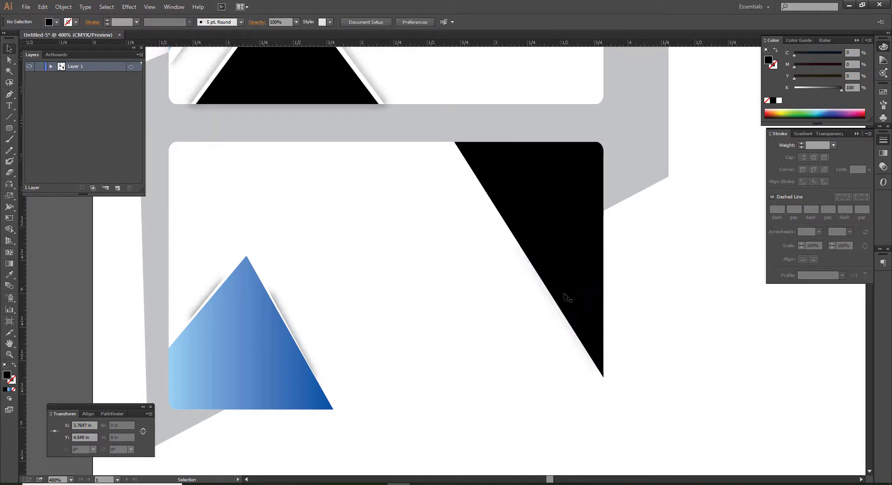
{"action": "left_click", "coordinate": [530, 294]}
- Nudge the diagonal shadow line slightly left and down, keeping the black wedge in place
{"action": "key", "text": "ctrl+bracketleft"}
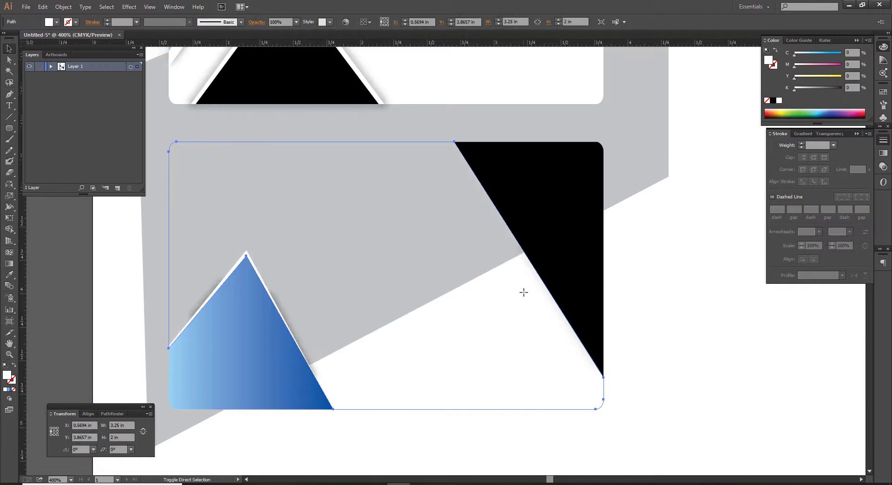
{"action": "key", "text": "ctrl+z"}
{"action": "left_click", "coordinate": [623, 328]}
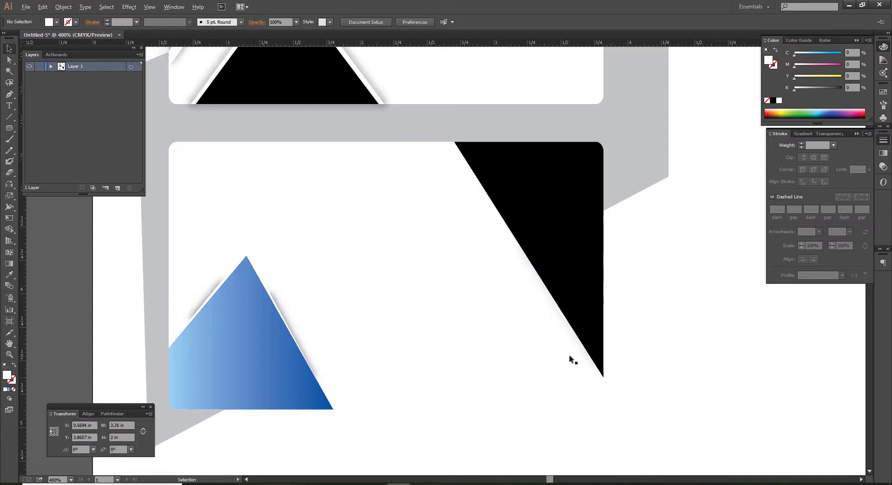
{"action": "scroll", "coordinate": [573, 359], "scroll_direction": "up", "scroll_amount": 1}
{"action": "left_click", "coordinate": [613, 285]}
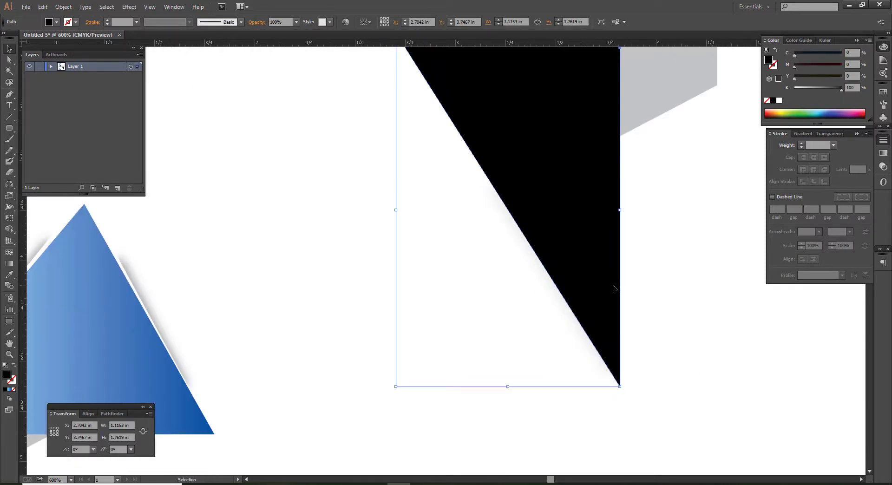
{"action": "key", "text": "Delete"}
{"action": "left_click_drag", "start_coordinate": [574, 316], "coordinate": [570, 319]}
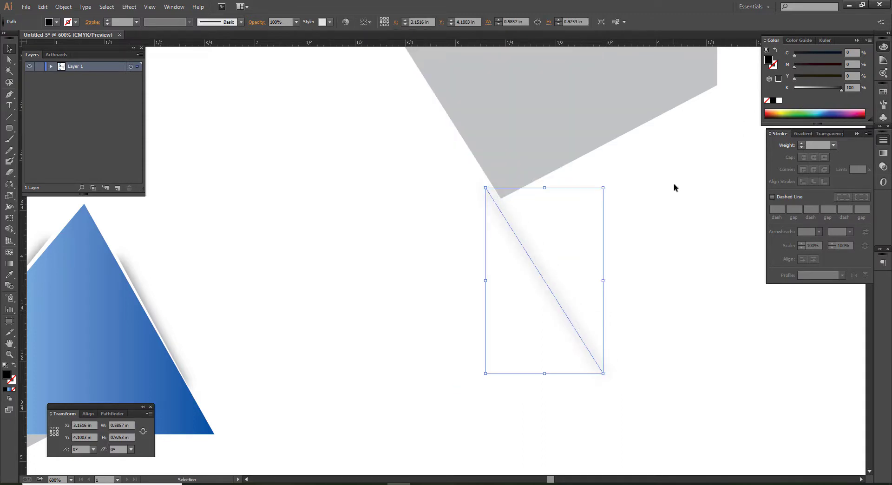
{"action": "key", "text": "ctrl+z"}
{"action": "key", "text": "ctrl+z"}
{"action": "left_click", "coordinate": [677, 208]}
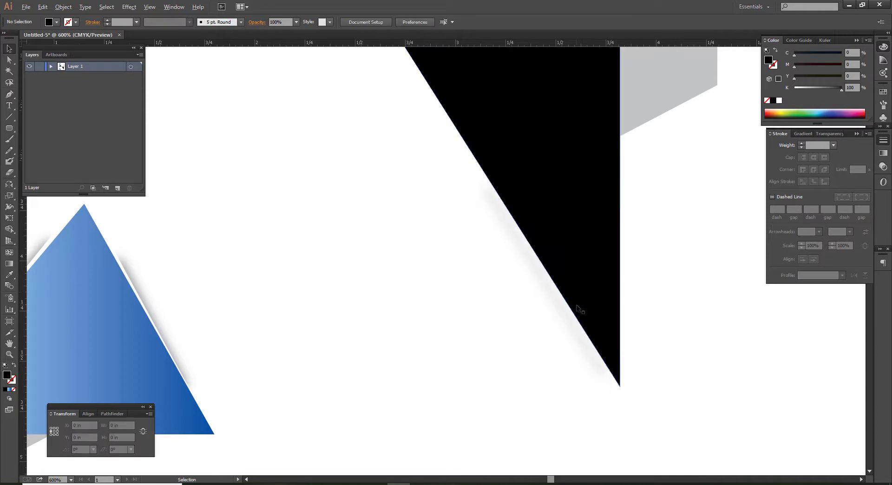
- Alt-drag a duplicate of the black wedge and set its K value to 0 to make it white
{"action": "scroll", "coordinate": [569, 306], "scroll_direction": "up", "scroll_amount": 2}
{"action": "left_click", "coordinate": [540, 299]}
{"action": "key", "text": "ctrl+shift+a"}
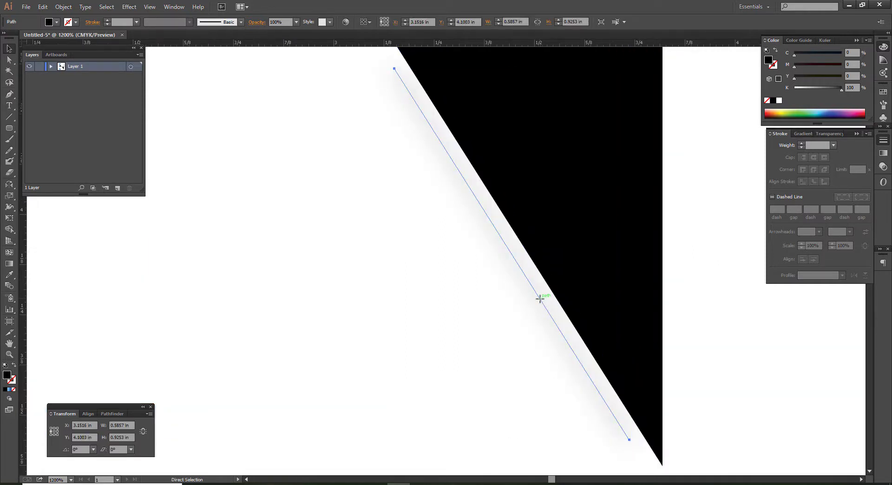
{"action": "scroll", "coordinate": [541, 299], "scroll_direction": "down", "scroll_amount": 1}
{"action": "scroll", "coordinate": [541, 303], "scroll_direction": "down", "scroll_amount": 1}
{"action": "scroll", "coordinate": [629, 309], "scroll_direction": "down", "scroll_amount": 2}
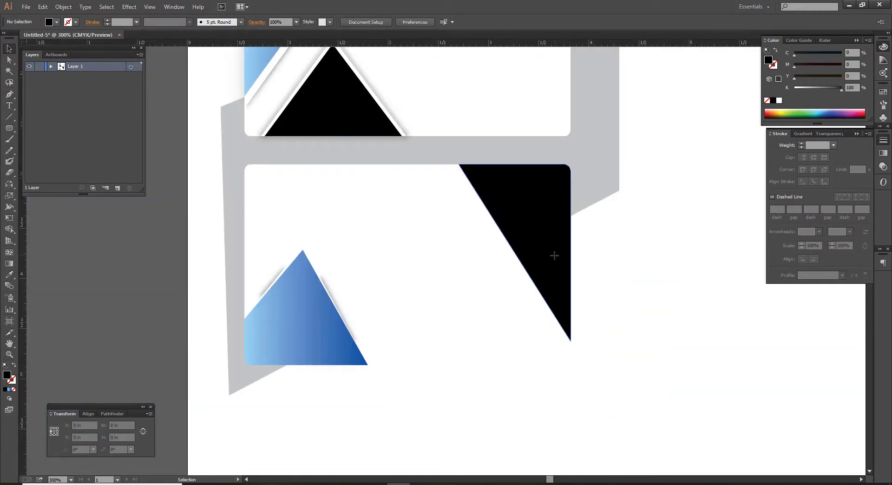
{"action": "left_click_drag", "start_coordinate": [555, 259], "coordinate": [556, 259]}
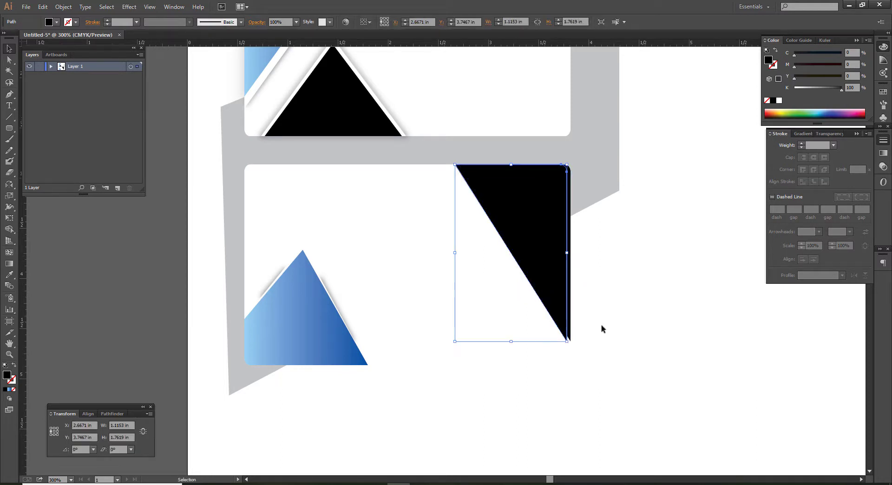
{"action": "left_click", "coordinate": [799, 88]}
{"action": "left_click", "coordinate": [592, 282]}
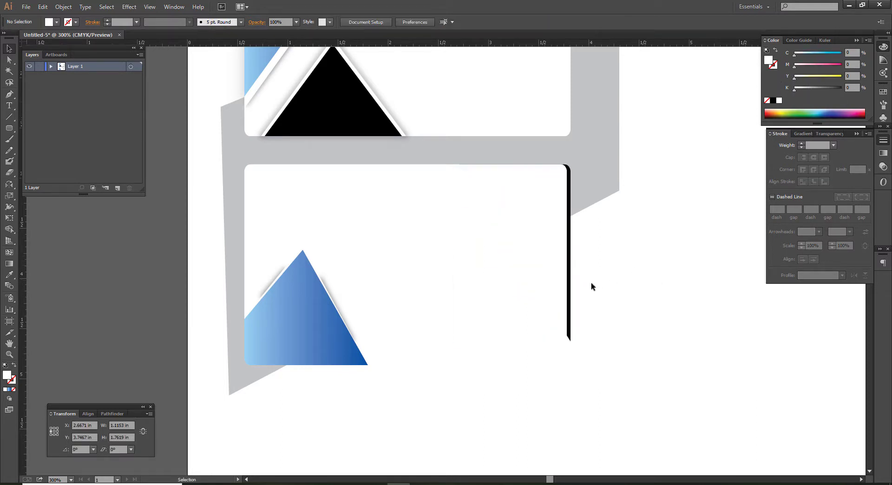
{"action": "key", "text": "ctrl+z"}
{"action": "key", "text": "ctrl+z"}
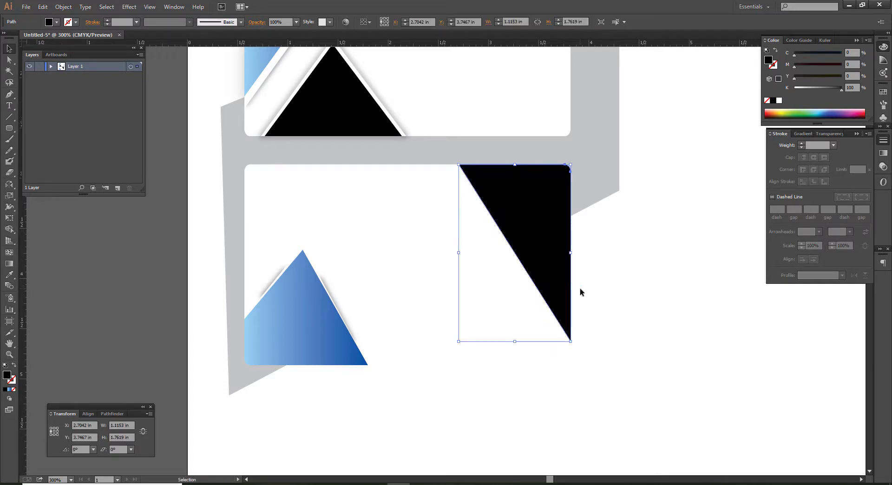
{"action": "key", "text": "ctrl+shift+z"}
{"action": "key", "text": "ctrl+shift+z"}
{"action": "scroll", "coordinate": [572, 329], "scroll_direction": "up", "scroll_amount": 3}
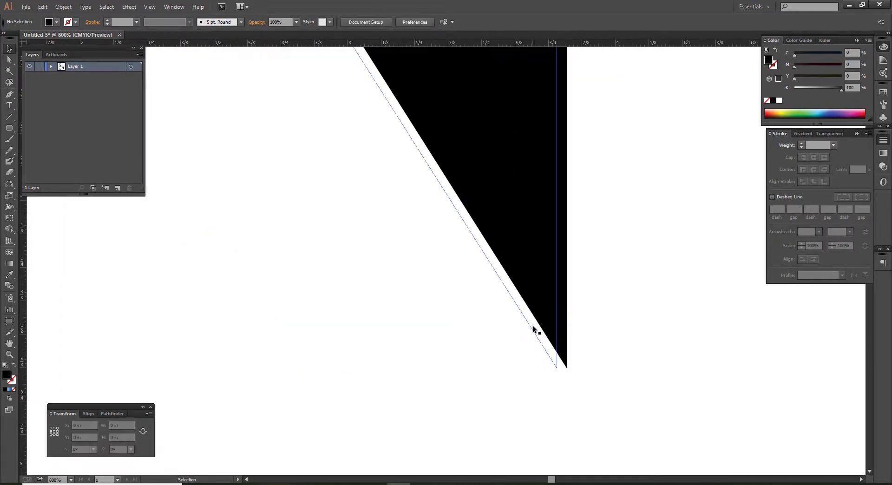
{"action": "left_click", "coordinate": [535, 330]}
- Edit the white copy's anchors so only a sliver along the wedge's diagonal remains
{"action": "left_click", "coordinate": [643, 400]}
{"action": "key", "text": "a"}
{"action": "left_click_drag", "start_coordinate": [559, 371], "coordinate": [565, 386]}
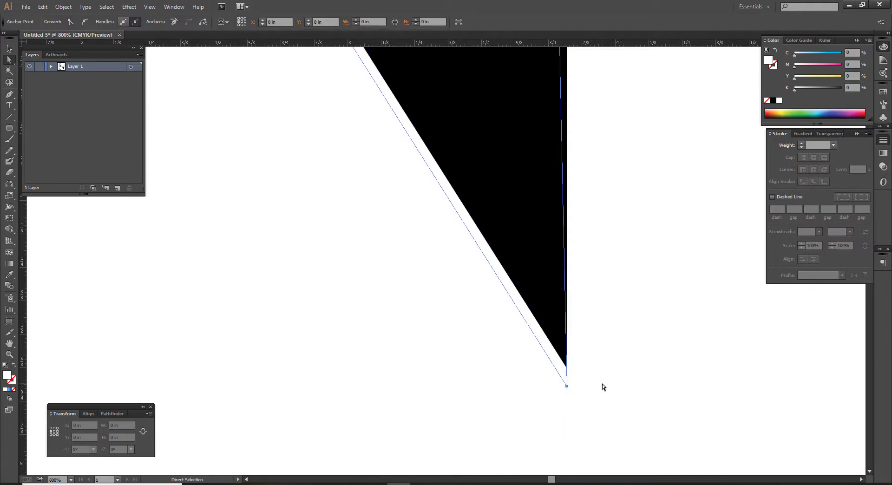
{"action": "left_click", "coordinate": [603, 384]}
{"action": "key", "text": "ctrl+z"}
{"action": "key", "text": "ctrl+z"}
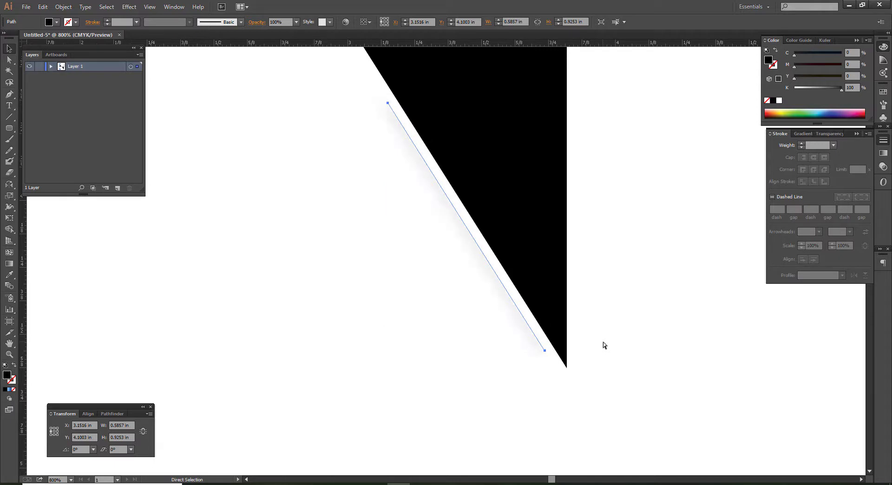
{"action": "key", "text": "ctrl+z"}
- Add a second Gaussian Blur of about 6.5 pixels to the white sliver
{"action": "left_click", "coordinate": [106, 6]}
{"action": "mouse_move", "coordinate": [85, 7]}
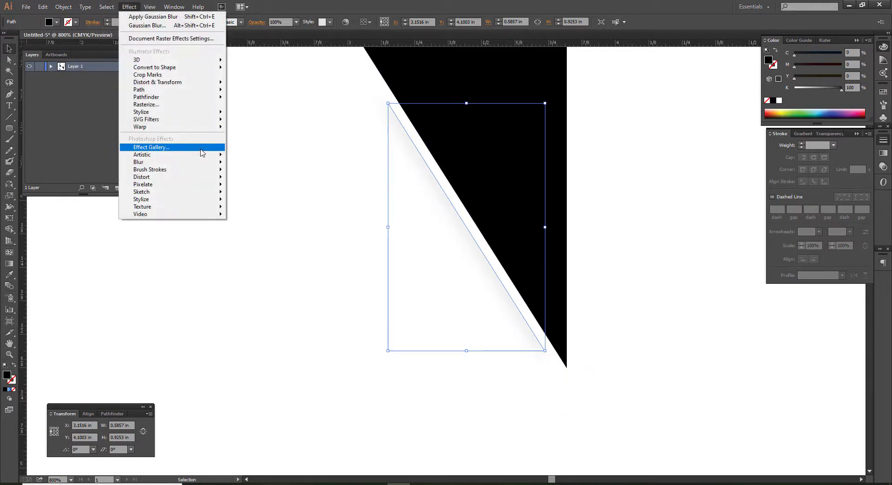
{"action": "mouse_move", "coordinate": [172, 162]}
{"action": "left_click", "coordinate": [275, 163]}
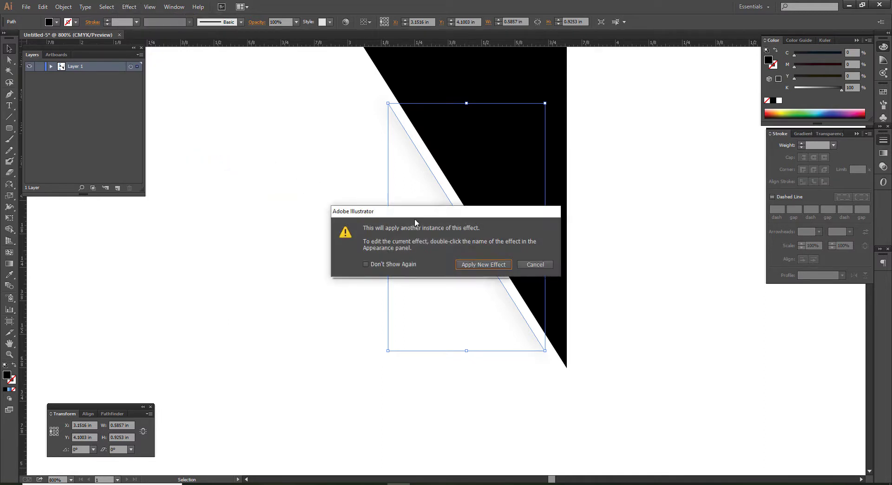
{"action": "left_click", "coordinate": [459, 265]}
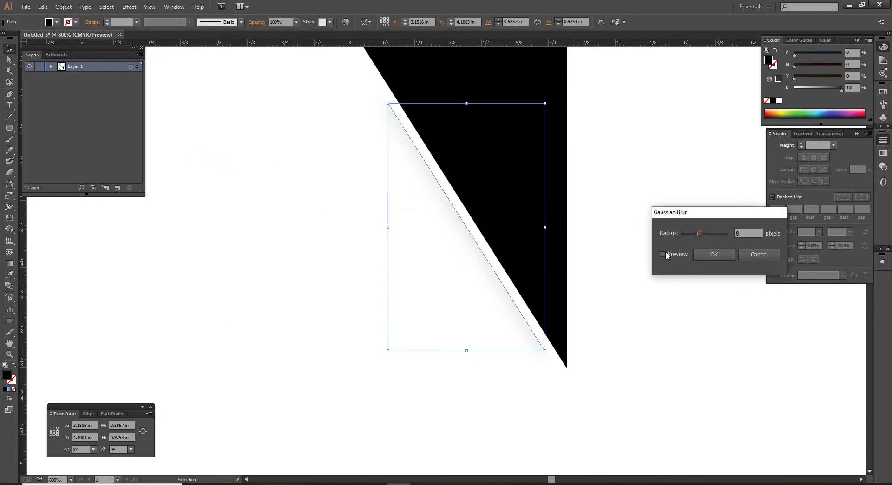
{"action": "left_click_drag", "start_coordinate": [701, 234], "coordinate": [695, 234]}
{"action": "left_click", "coordinate": [719, 253]}
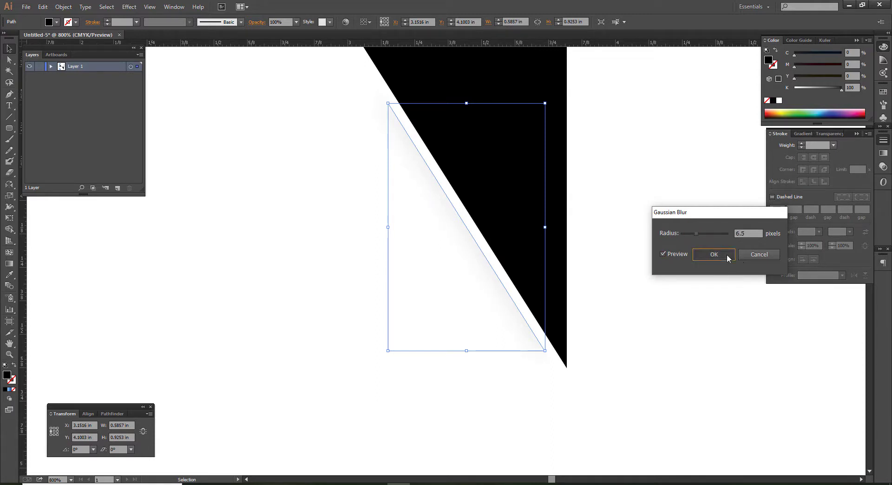
- Give the white sliver a 1 pt stroke
{"action": "left_click", "coordinate": [800, 144]}
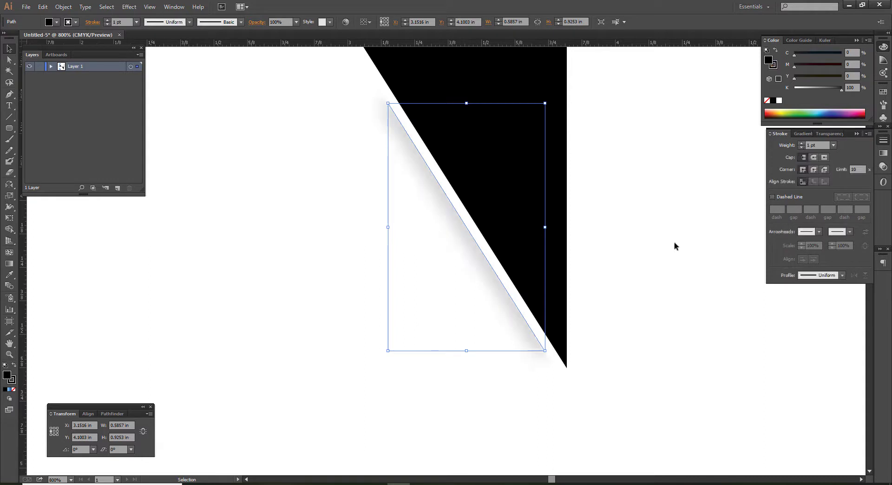
{"action": "left_click", "coordinate": [635, 256]}
{"action": "scroll", "coordinate": [636, 255], "scroll_direction": "down", "scroll_amount": 2}
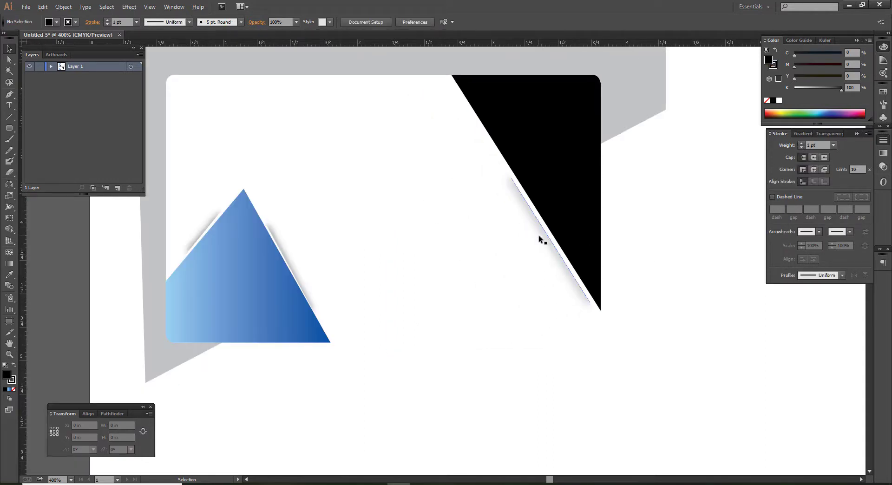
- Drag the white line's top anchor up to the black wedge's top corner
{"action": "key", "text": "a"}
{"action": "left_click", "coordinate": [509, 180]}
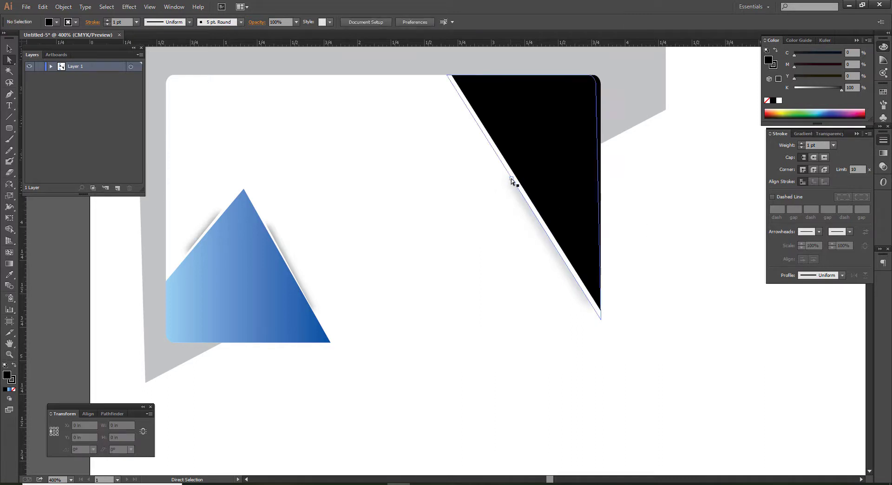
{"action": "mouse_move", "coordinate": [512, 179]}
{"action": "left_mouse_down"}
{"action": "mouse_move", "coordinate": [488, 148]}
{"action": "mouse_move", "coordinate": [504, 179]}
{"action": "left_mouse_up"}
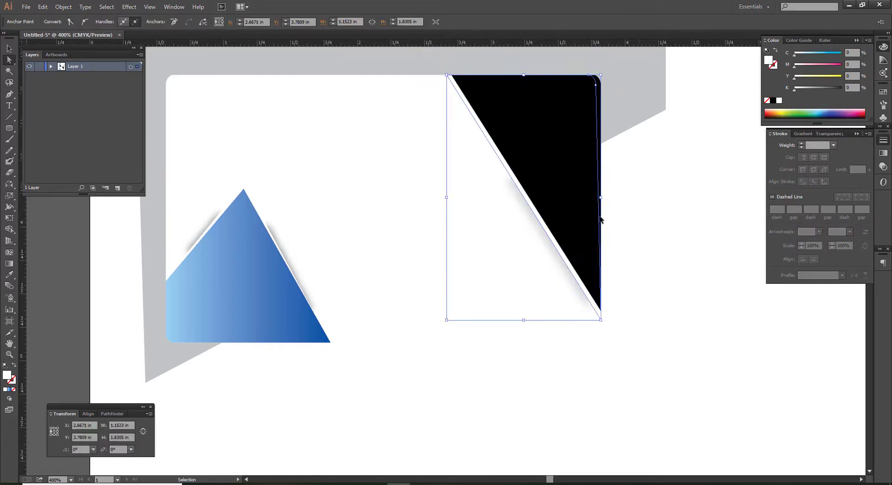
{"action": "left_click", "coordinate": [521, 209]}
{"action": "left_click_drag", "start_coordinate": [511, 183], "coordinate": [450, 78]}
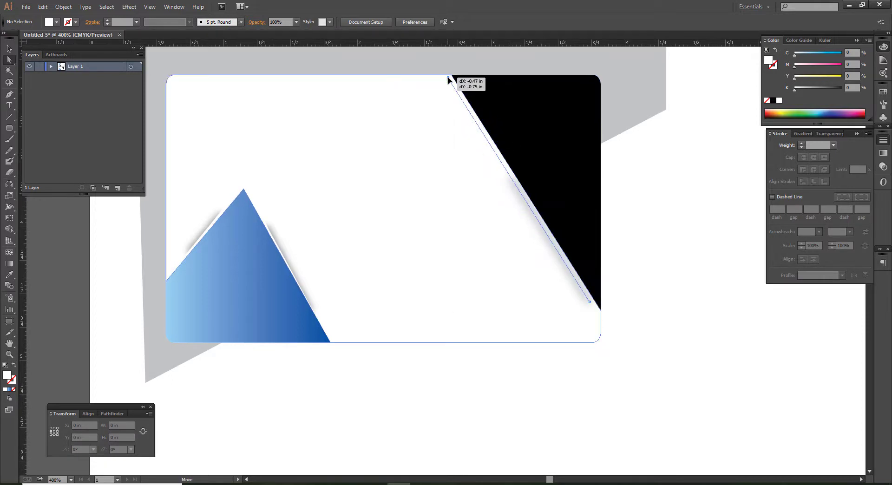
{"action": "key", "text": "b"}
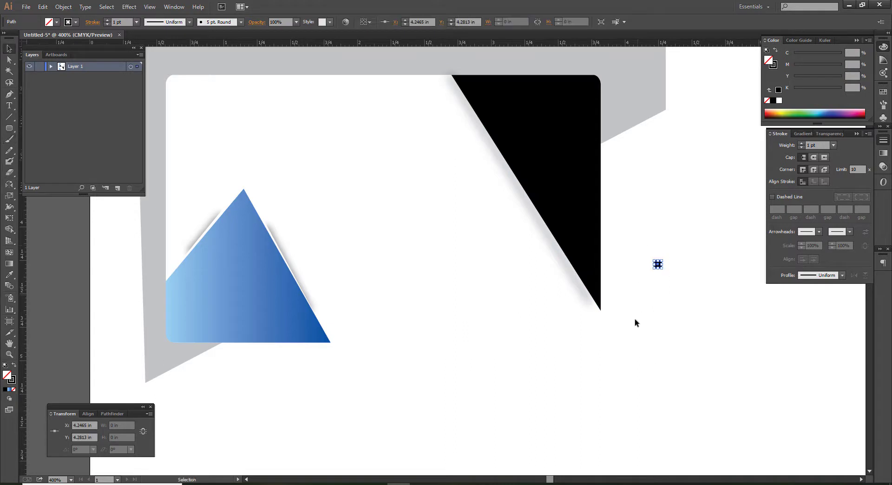
- Extend the white line's bottom anchor down to the wedge's tip and review the edge
{"action": "key", "text": "a"}
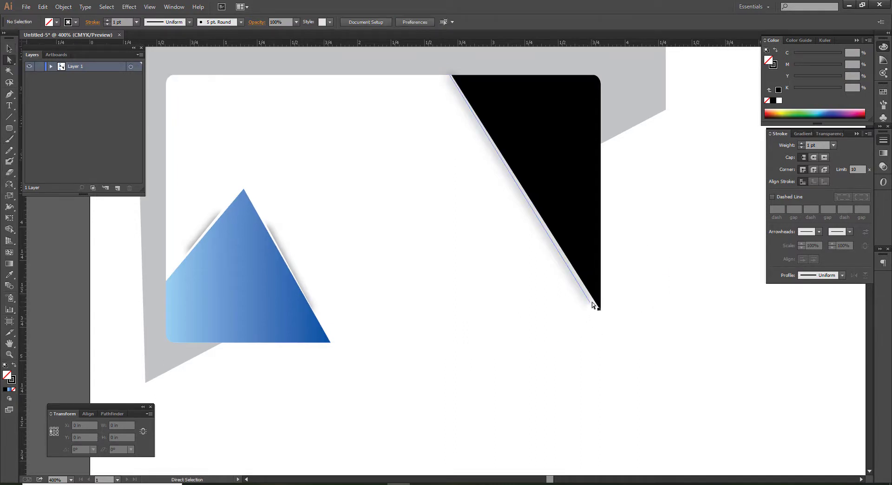
{"action": "left_click_drag", "start_coordinate": [590, 303], "coordinate": [599, 319]}
{"action": "key", "text": "v"}
{"action": "left_click", "coordinate": [657, 307]}
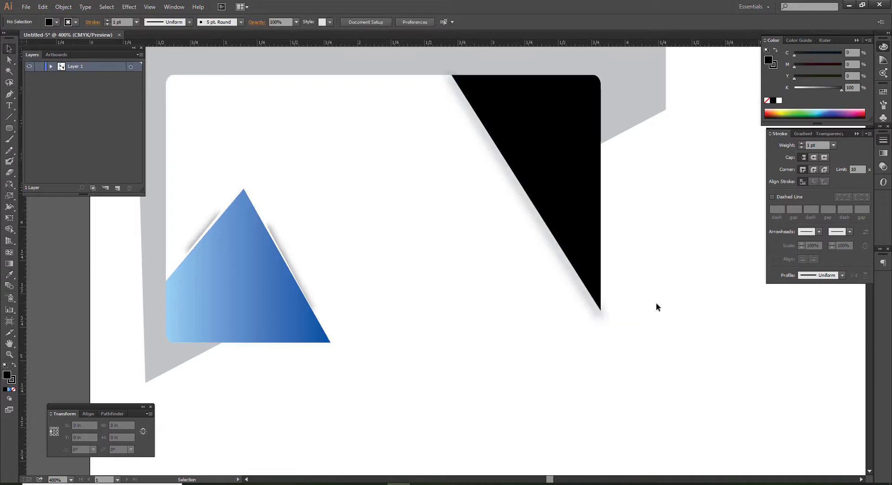
{"action": "scroll", "coordinate": [657, 307], "scroll_direction": "down", "scroll_amount": 1}
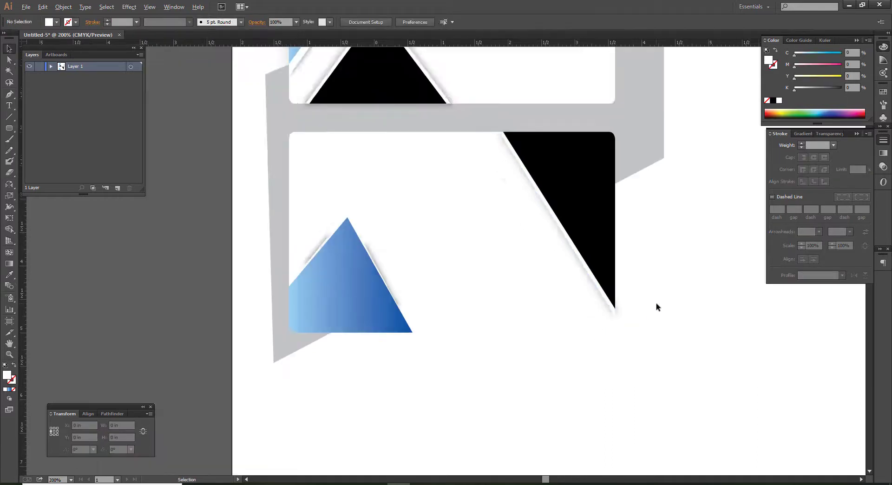
{"action": "scroll", "coordinate": [657, 307], "scroll_direction": "down", "scroll_amount": 1}
{"action": "scroll", "coordinate": [377, 300], "scroll_direction": "up", "scroll_amount": 2}
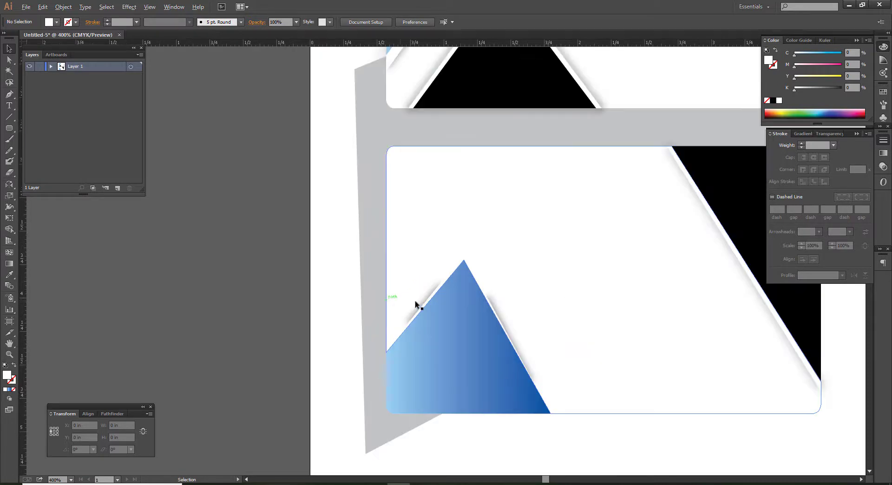
{"action": "scroll", "coordinate": [434, 300], "scroll_direction": "up", "scroll_amount": 2}
{"action": "scroll", "coordinate": [433, 300], "scroll_direction": "down", "scroll_amount": 2}
{"action": "scroll", "coordinate": [433, 300], "scroll_direction": "down", "scroll_amount": 1}
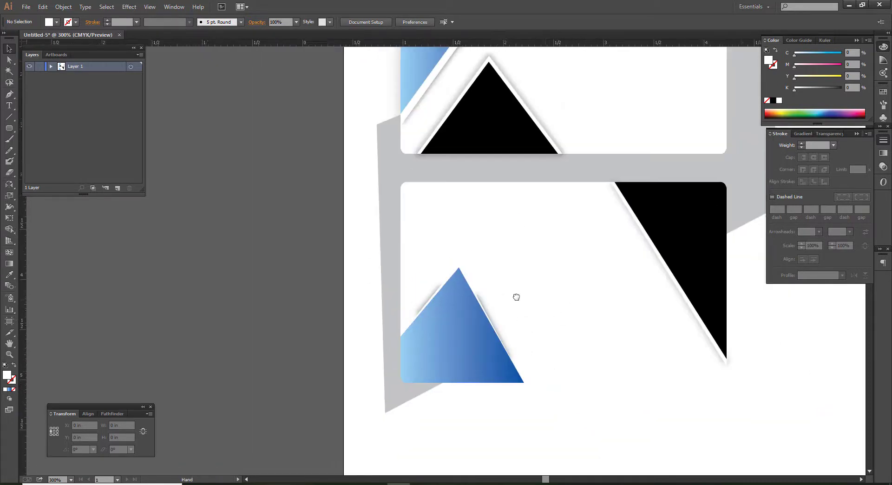
{"action": "scroll", "coordinate": [516, 299], "scroll_direction": "right", "scroll_amount": 2}
{"action": "scroll", "coordinate": [689, 292], "scroll_direction": "up", "scroll_amount": 2}
- Raise the white diagonal line's stroke weight to 3 pt, then zoom out to view the design
{"action": "key", "text": "a"}
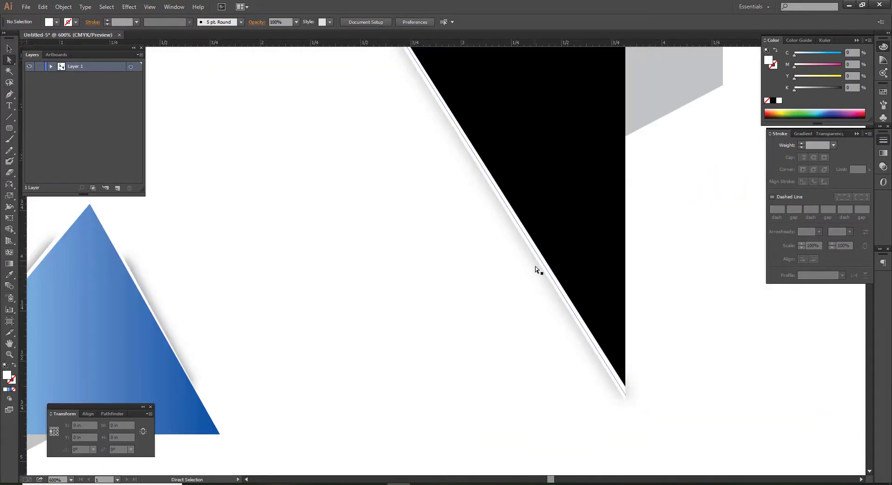
{"action": "left_click", "coordinate": [535, 267]}
{"action": "left_click", "coordinate": [671, 291]}
{"action": "scroll", "coordinate": [672, 291], "scroll_direction": "down", "scroll_amount": 1}
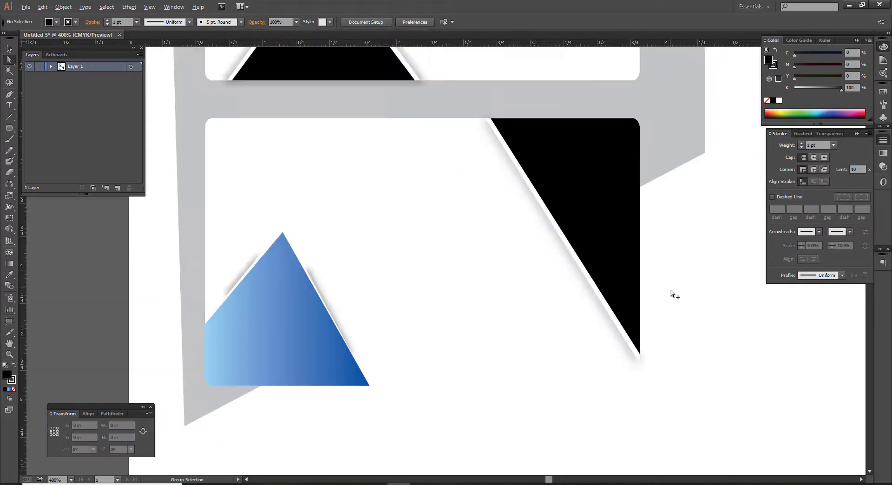
{"action": "left_click", "coordinate": [580, 276]}
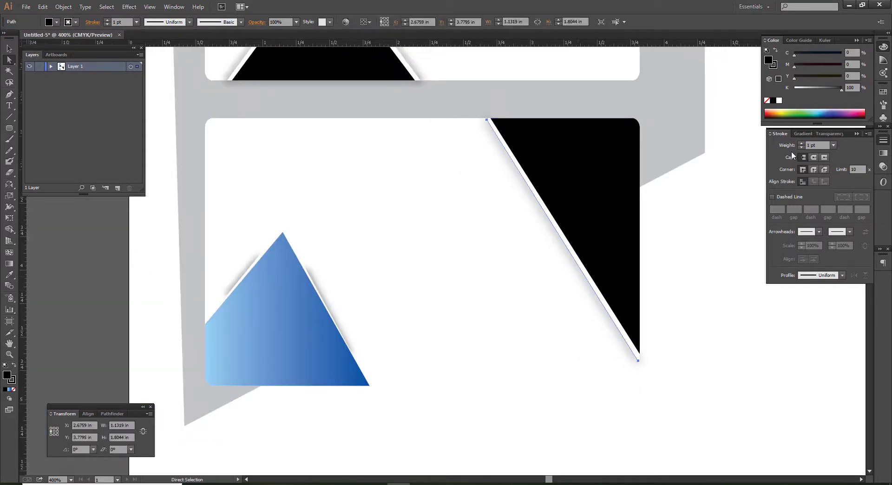
{"action": "left_click", "coordinate": [801, 145]}
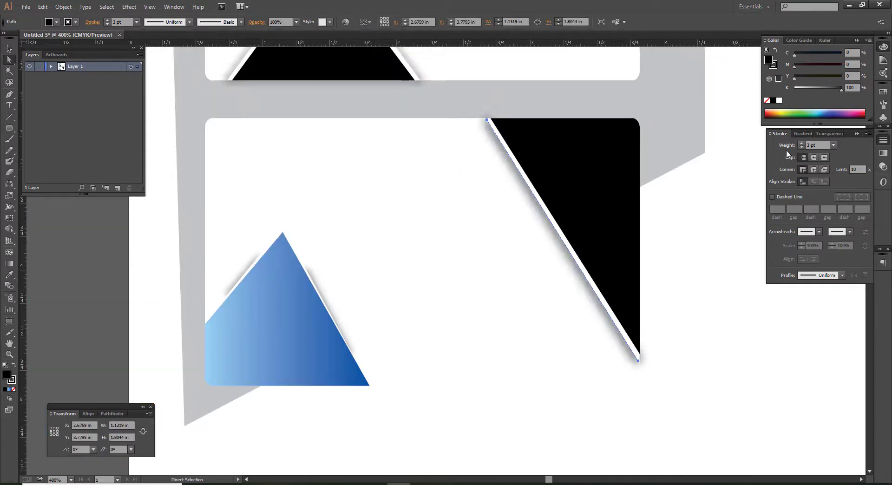
{"action": "left_click", "coordinate": [707, 210]}
{"action": "scroll", "coordinate": [692, 232], "scroll_direction": "down", "scroll_amount": 1}
{"action": "key", "text": "v"}
{"action": "scroll", "coordinate": [413, 284], "scroll_direction": "down", "scroll_amount": 1}
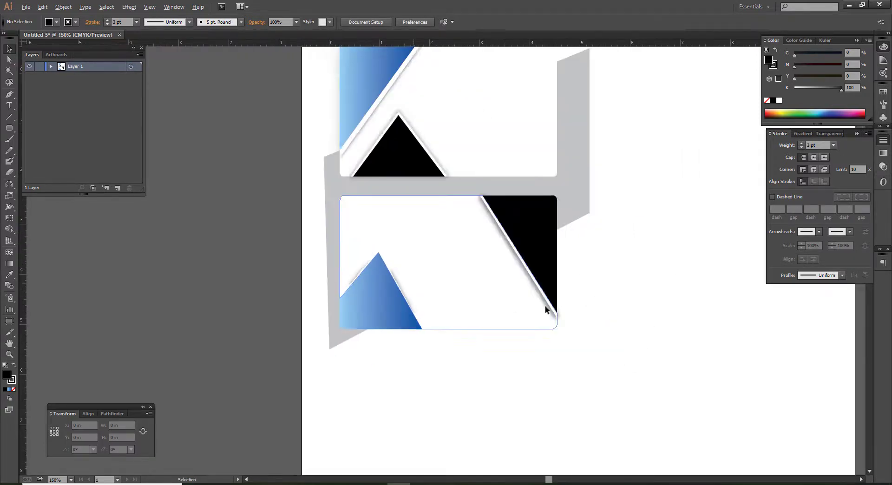
{"action": "scroll", "coordinate": [556, 257], "scroll_direction": "up", "scroll_amount": 1}
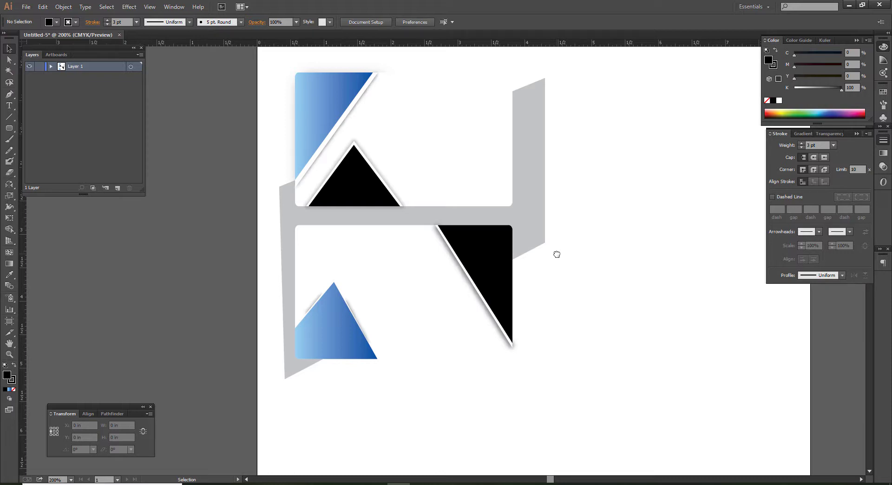
- Draw a straight line along the lower card's bottom edge with the Pen tool
{"action": "left_click", "coordinate": [9, 95]}
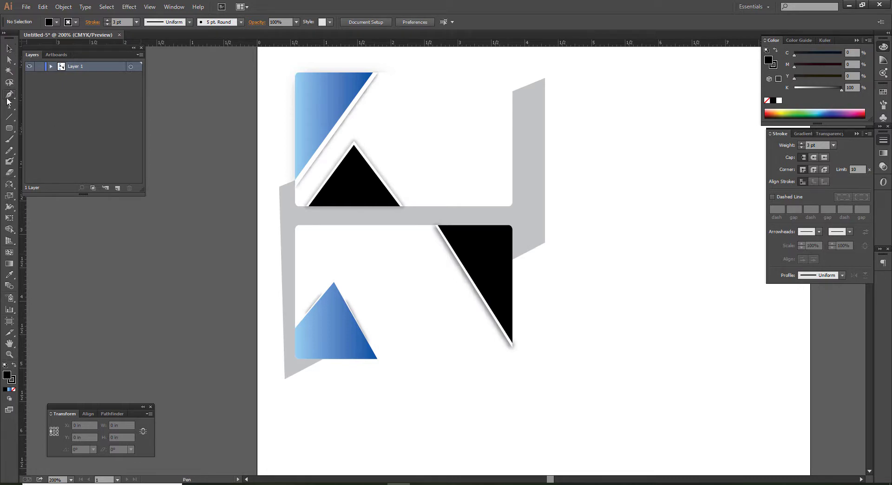
{"action": "left_click", "coordinate": [354, 360]}
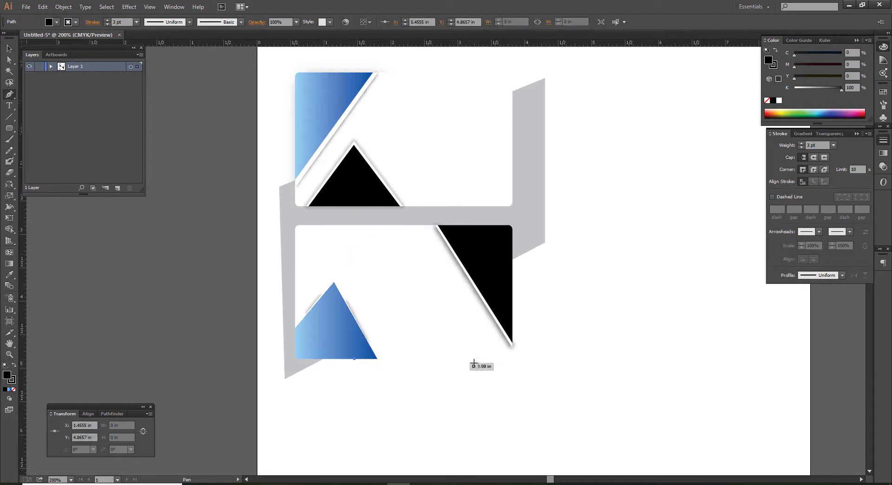
{"action": "left_click", "coordinate": [504, 359]}
{"action": "key", "text": "ctrl"}
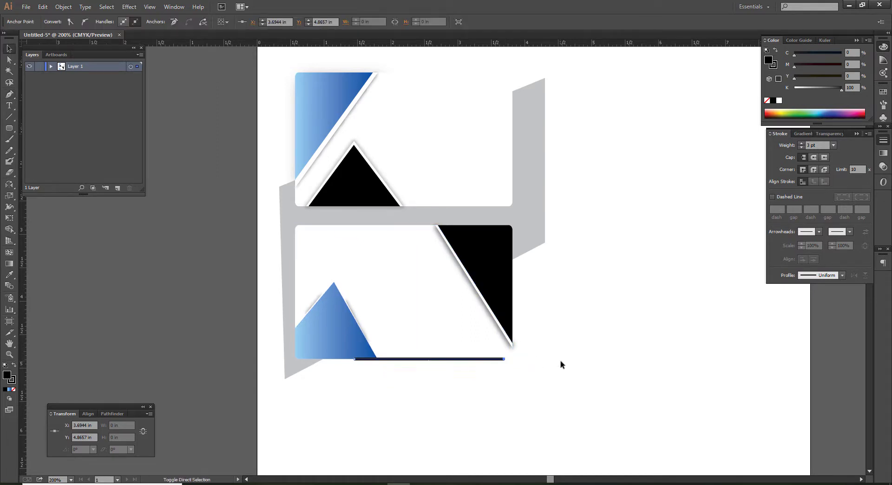
{"action": "key", "text": "v"}
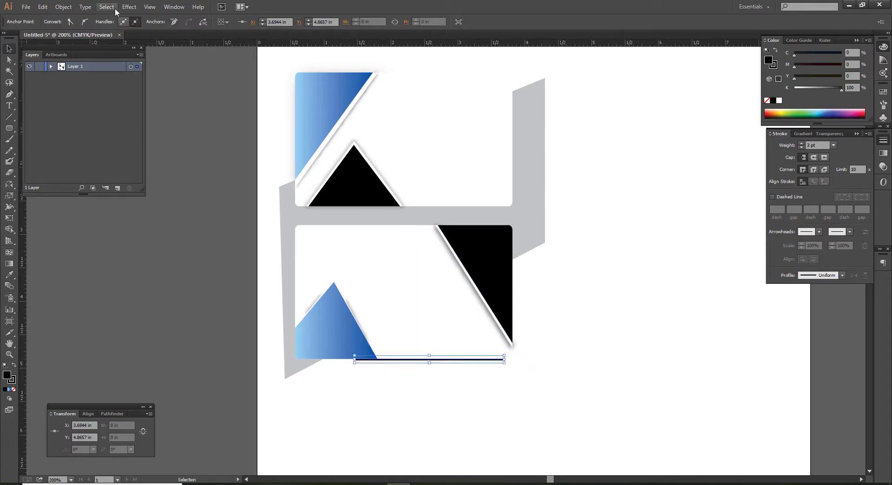
- Soften the line into a shadow with a 6.5 px Gaussian Blur
{"action": "left_click", "coordinate": [129, 6]}
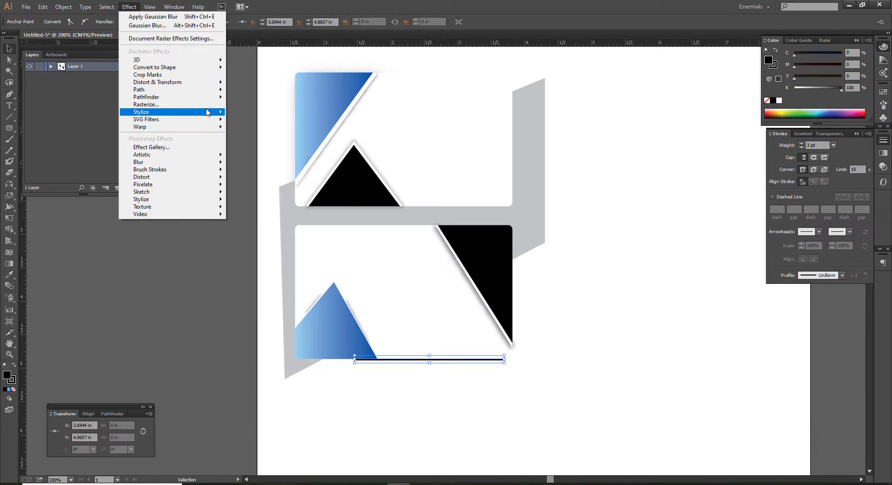
{"action": "left_click", "coordinate": [254, 164]}
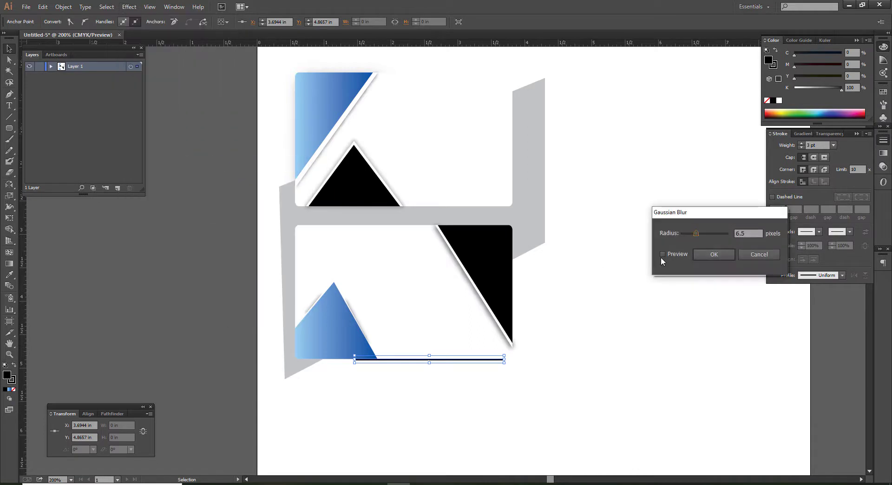
{"action": "left_click", "coordinate": [679, 253]}
{"action": "left_click", "coordinate": [715, 255]}
{"action": "left_click", "coordinate": [670, 333]}
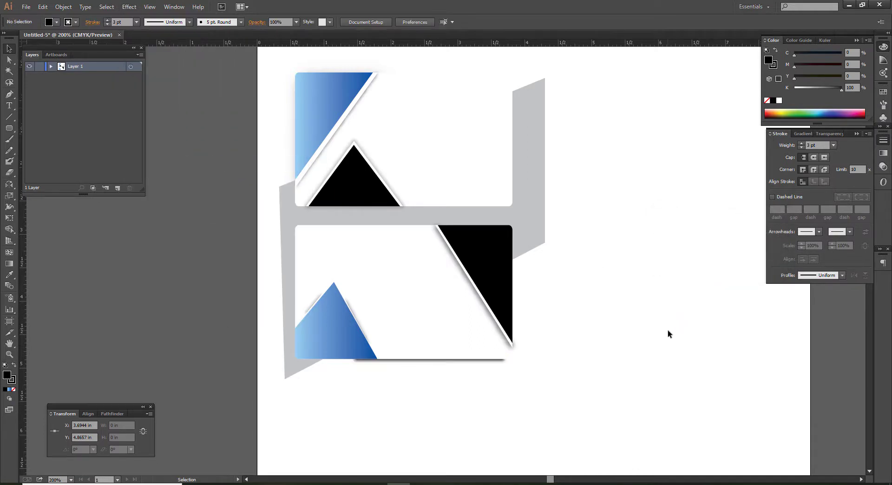
- Shift the blurred shadow line slightly right along the lower card's bottom edge
{"action": "key", "text": "a"}
{"action": "left_click", "coordinate": [491, 361]}
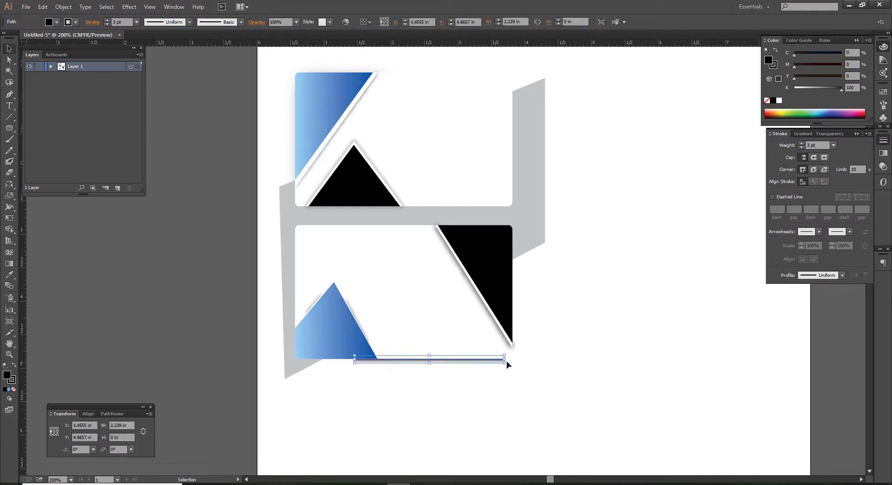
{"action": "left_click", "coordinate": [514, 372]}
{"action": "key", "text": "v"}
{"action": "scroll", "coordinate": [515, 372], "scroll_direction": "up", "scroll_amount": 3}
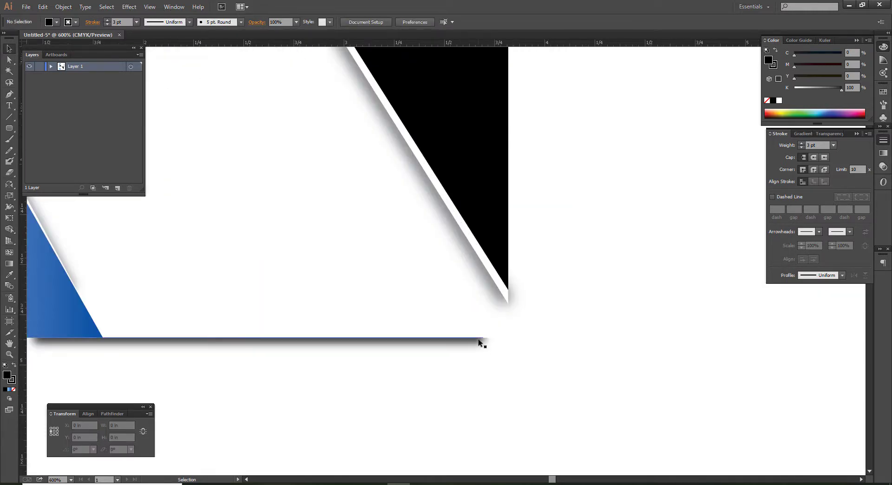
{"action": "left_click_drag", "start_coordinate": [482, 342], "coordinate": [502, 342]}
{"action": "scroll", "coordinate": [558, 358], "scroll_direction": "down", "scroll_amount": 1}
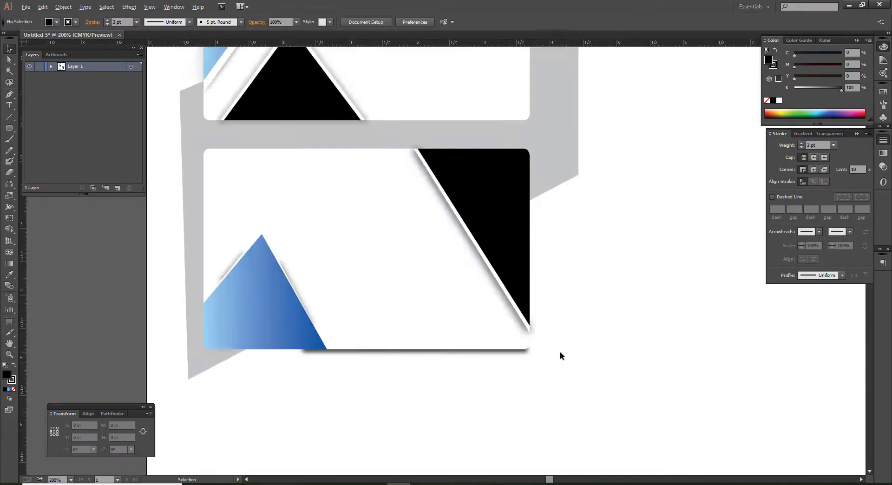
{"action": "scroll", "coordinate": [560, 354], "scroll_direction": "down", "scroll_amount": 1}
{"action": "scroll", "coordinate": [494, 368], "scroll_direction": "down", "scroll_amount": 1}
- Stretch the shadow line's left end further left along the lower card
{"action": "key", "text": "a"}
{"action": "scroll", "coordinate": [423, 363], "scroll_direction": "up", "scroll_amount": 1}
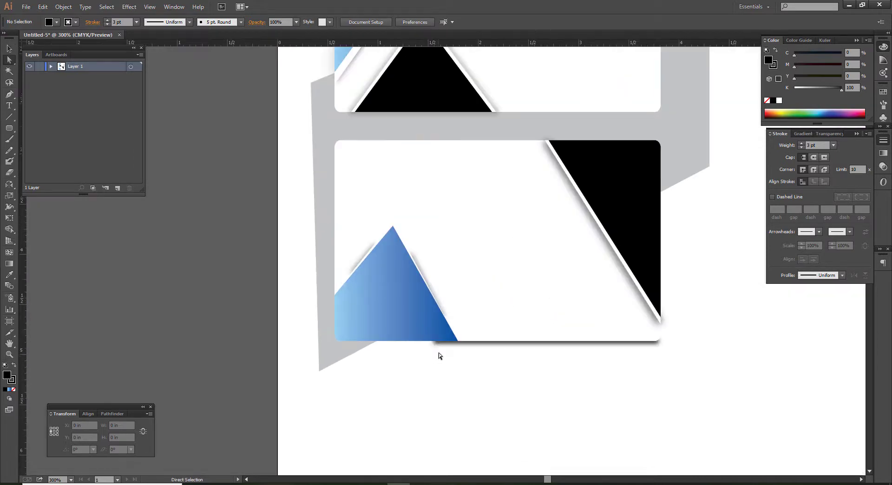
{"action": "left_click", "coordinate": [437, 345]}
{"action": "key", "text": "v"}
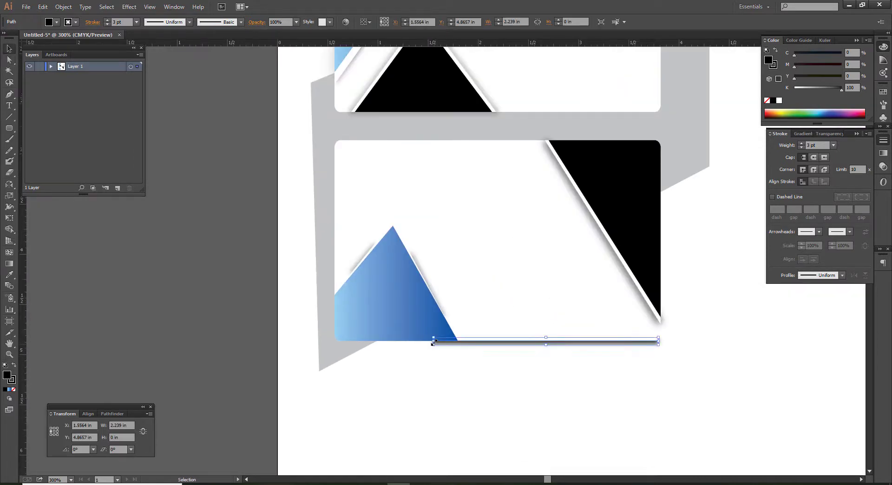
{"action": "left_click_drag", "start_coordinate": [431, 342], "coordinate": [337, 343]}
{"action": "left_click", "coordinate": [421, 380]}
{"action": "scroll", "coordinate": [610, 380], "scroll_direction": "down", "scroll_amount": 1}
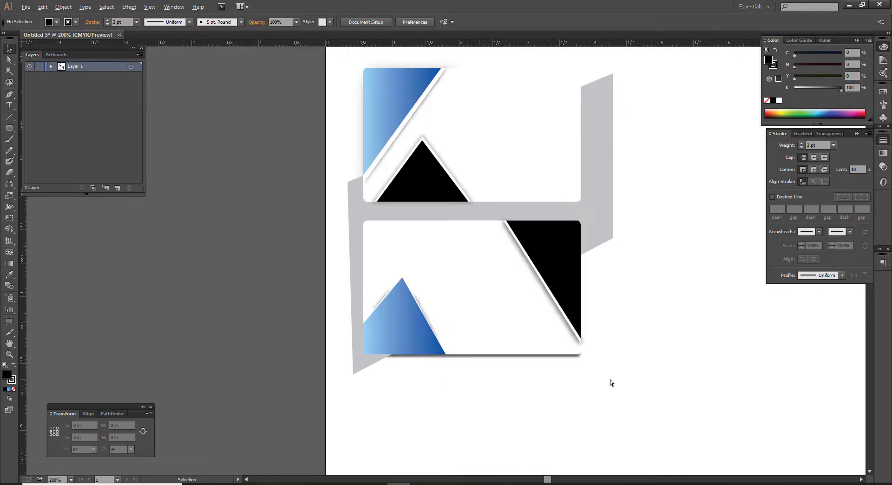
- Alt-drag a copy of the shadow line up to the upper card's top edge
{"action": "left_click_drag", "start_coordinate": [598, 347], "coordinate": [591, 359]}
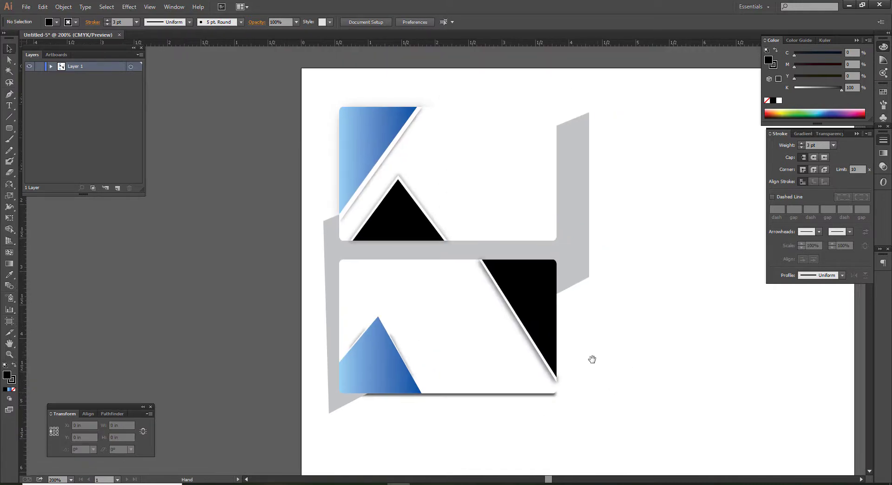
{"action": "left_click_drag", "start_coordinate": [500, 396], "coordinate": [498, 109]}
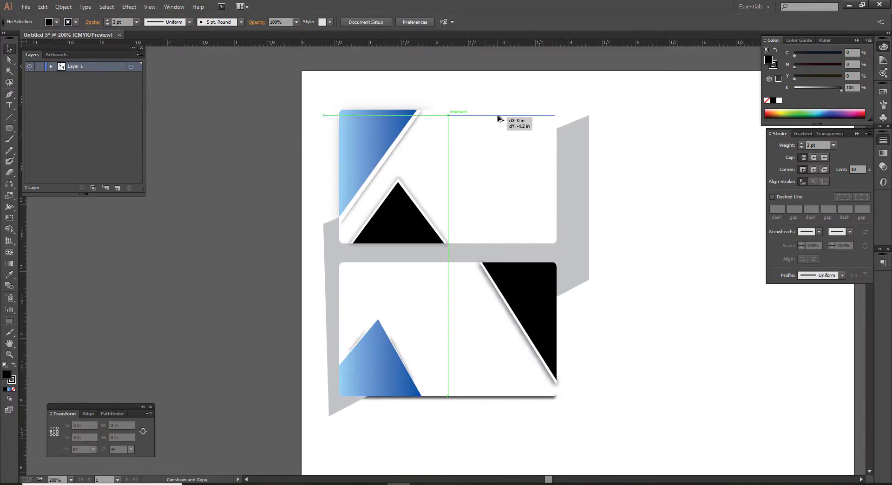
{"action": "left_click", "coordinate": [630, 178]}
{"action": "scroll", "coordinate": [534, 100], "scroll_direction": "up", "scroll_amount": 1}
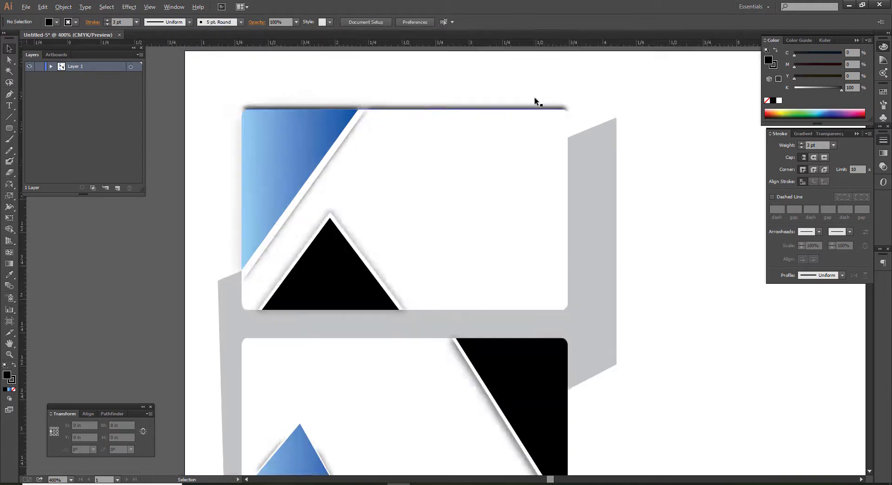
{"action": "scroll", "coordinate": [544, 106], "scroll_direction": "up", "scroll_amount": 1}
{"action": "scroll", "coordinate": [543, 112], "scroll_direction": "down", "scroll_amount": 1}
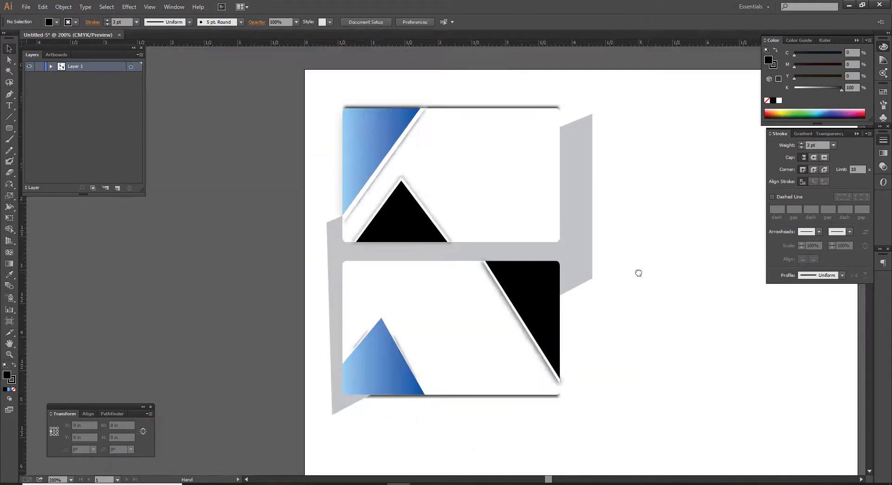
{"action": "mouse_move", "coordinate": [637, 273]}
{"action": "left_mouse_down"}
{"action": "mouse_move", "coordinate": [622, 274]}
{"action": "mouse_move", "coordinate": [608, 260]}
{"action": "left_mouse_up"}
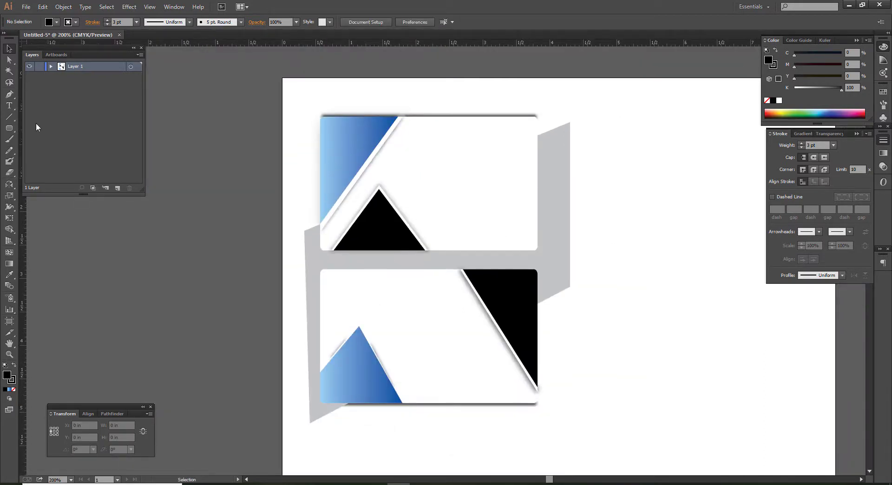
- Draw a hexagon on the upper card with the Polygon tool and remove its stroke
{"action": "mouse_move", "coordinate": [10, 128]}
{"action": "left_mouse_down"}
{"action": "mouse_move", "coordinate": [39, 143]}
{"action": "mouse_move", "coordinate": [50, 161]}
{"action": "left_mouse_up"}
{"action": "left_click_drag", "start_coordinate": [479, 171], "coordinate": [488, 180]}
{"action": "key", "text": "v"}
{"action": "left_click", "coordinate": [487, 174]}
{"action": "left_click", "coordinate": [12, 383]}
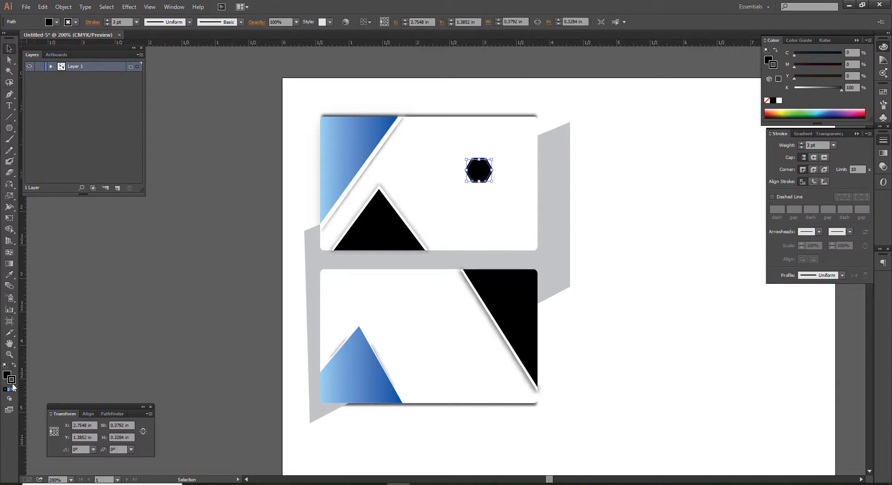
{"action": "left_click", "coordinate": [13, 390]}
- Scale the black hexagon up from its centre to about 0.59 in wide
{"action": "left_click", "coordinate": [138, 331]}
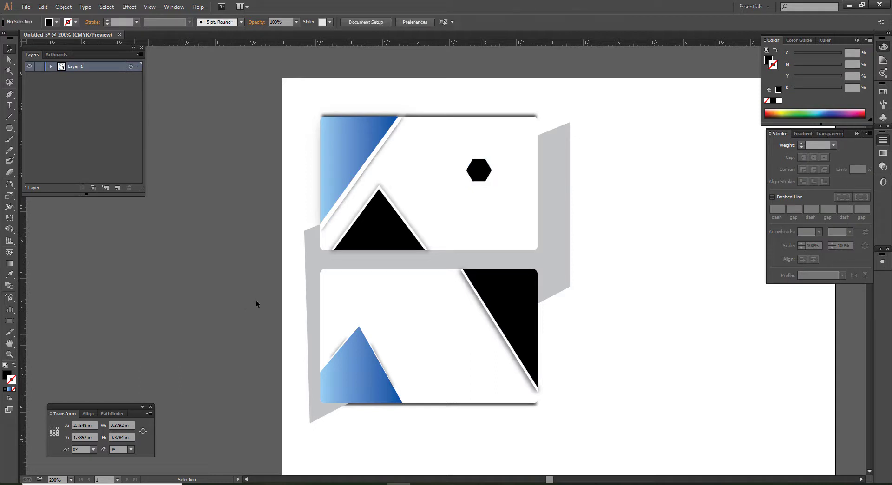
{"action": "left_click", "coordinate": [478, 176]}
{"action": "scroll", "coordinate": [476, 174], "scroll_direction": "up", "scroll_amount": 1}
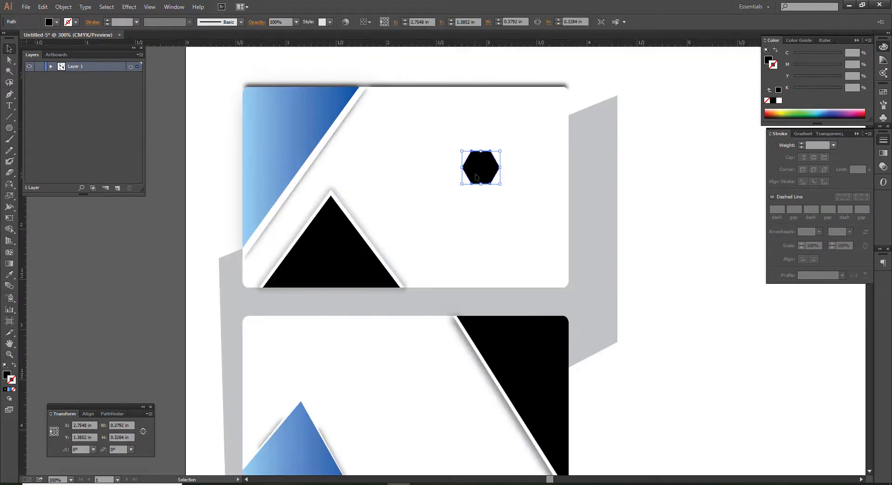
{"action": "left_click_drag", "start_coordinate": [500, 150], "coordinate": [511, 141]}
{"action": "left_click", "coordinate": [528, 204]}
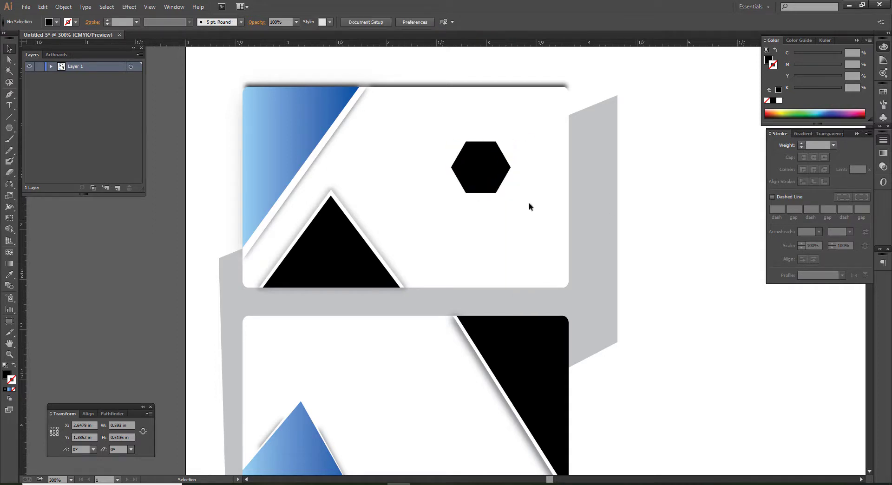
{"action": "left_click", "coordinate": [485, 182]}
- Draw a small hexagon inside the black one with a white 1 pt outline
{"action": "left_click", "coordinate": [517, 200]}
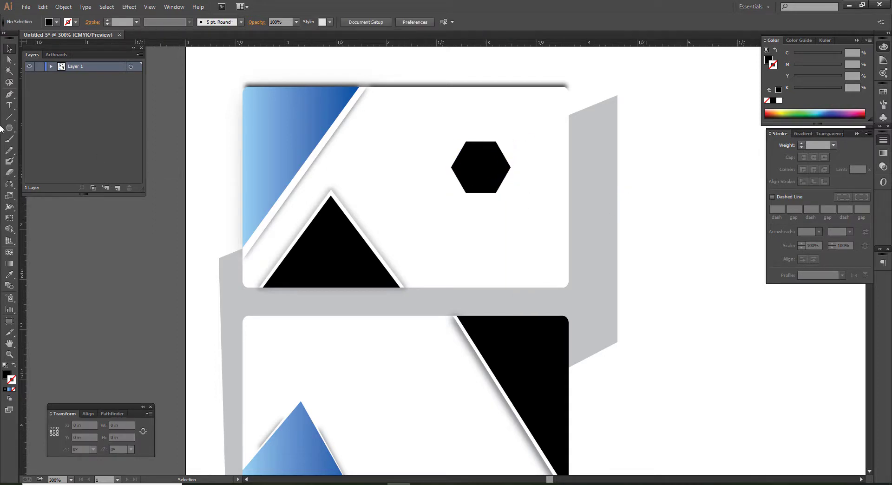
{"action": "left_click", "coordinate": [9, 128]}
{"action": "left_click_drag", "start_coordinate": [476, 168], "coordinate": [486, 179]}
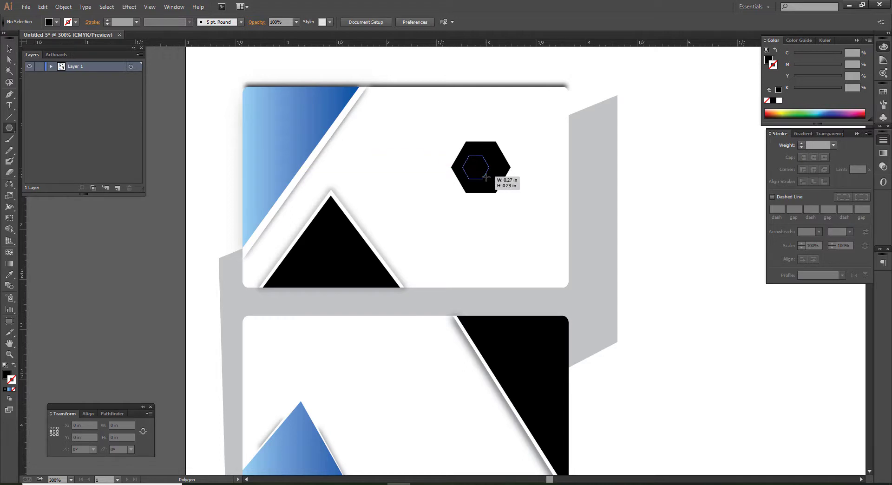
{"action": "key", "text": "v"}
{"action": "left_click", "coordinate": [779, 101]}
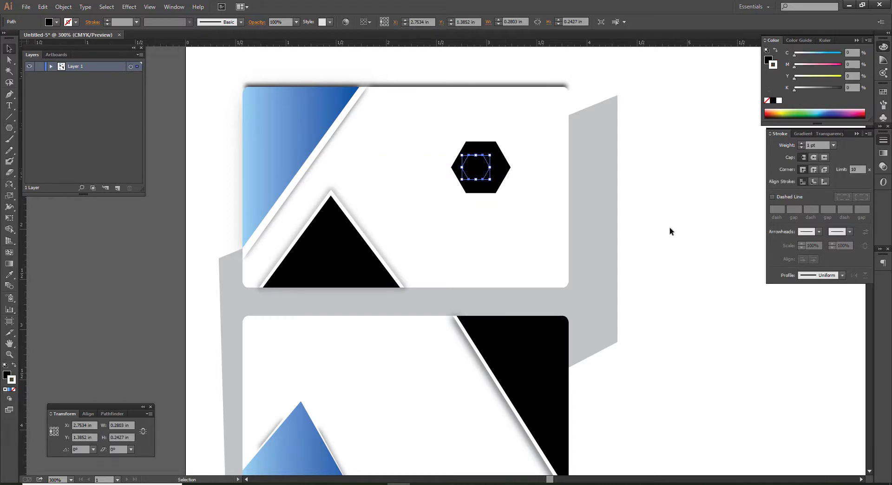
{"action": "left_click", "coordinate": [669, 231]}
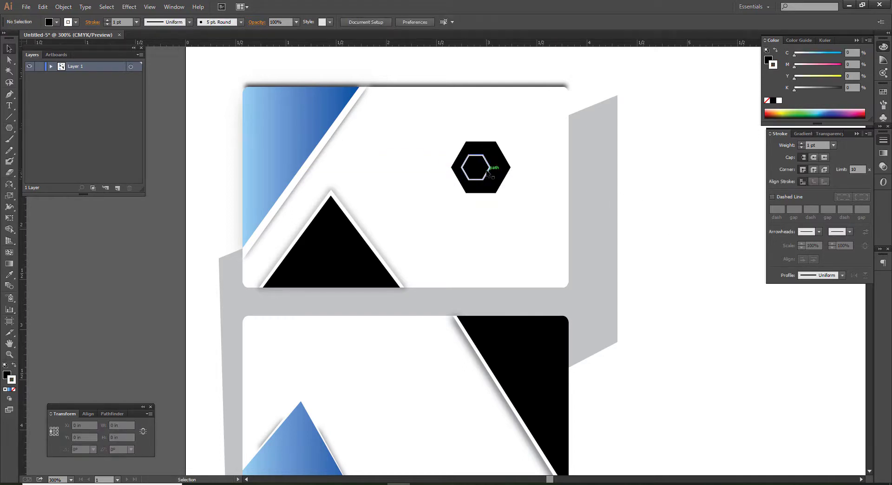
- Duplicate the small hexagon slightly right with no fill, then start text left of the logo
{"action": "left_click_drag", "start_coordinate": [487, 172], "coordinate": [499, 172]}
{"action": "left_click", "coordinate": [677, 233]}
{"action": "left_click", "coordinate": [492, 166]}
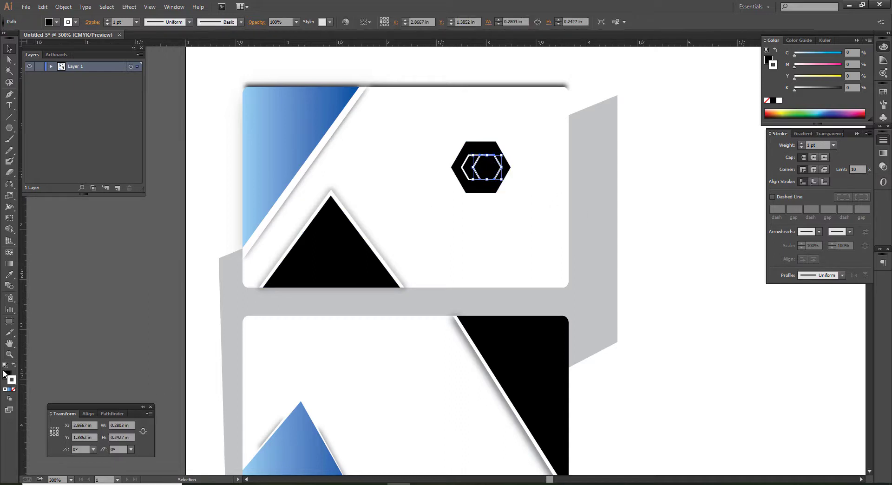
{"action": "left_click", "coordinate": [6, 375]}
{"action": "left_click", "coordinate": [14, 390]}
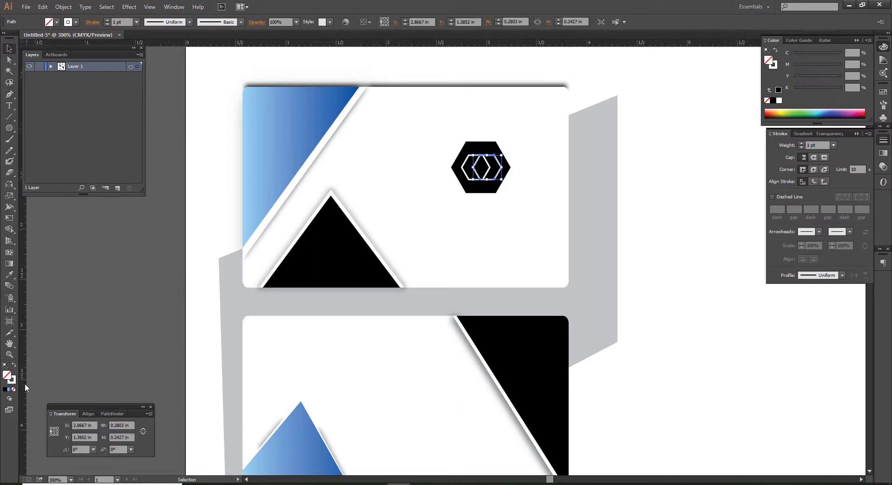
{"action": "left_click", "coordinate": [210, 314]}
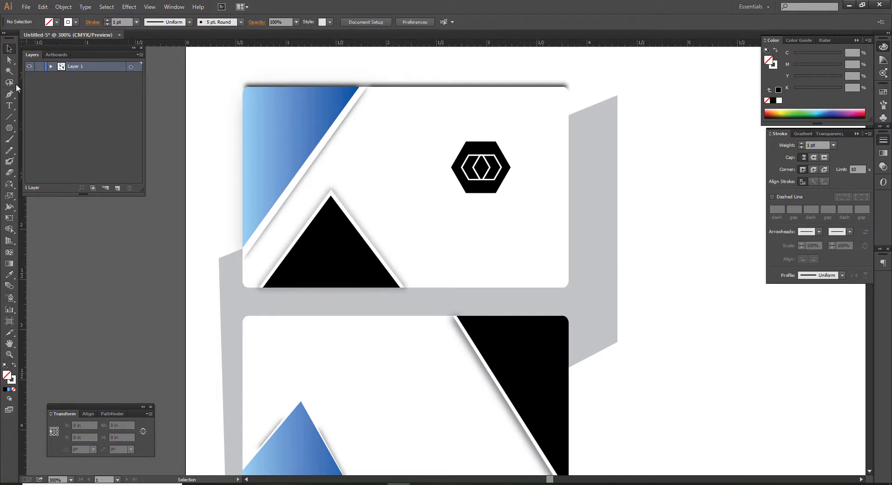
{"action": "left_click", "coordinate": [10, 106]}
{"action": "left_click", "coordinate": [390, 167]}
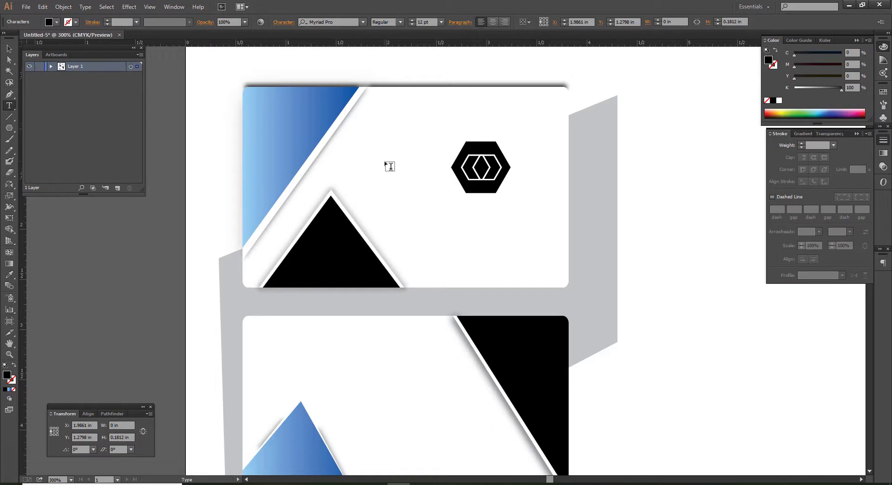
- Type 'LOGO HERE' and move it up onto the hexagon
{"action": "type", "text": "logo"}
{"action": "key", "text": "BackSpace"}
{"action": "key", "text": "BackSpace"}
{"action": "key", "text": "BackSpace"}
{"action": "key", "text": "BackSpace"}
{"action": "type", "text": "LOGO"}
{"action": "type", "text": " HERE"}
{"action": "key", "text": "Escape"}
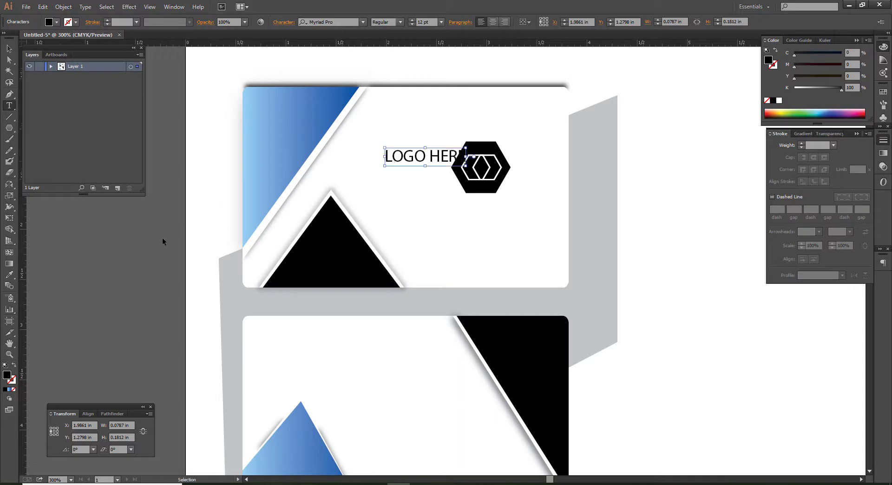
{"action": "left_click", "coordinate": [163, 238]}
{"action": "key", "text": "v"}
{"action": "left_click_drag", "start_coordinate": [406, 160], "coordinate": [462, 153]}
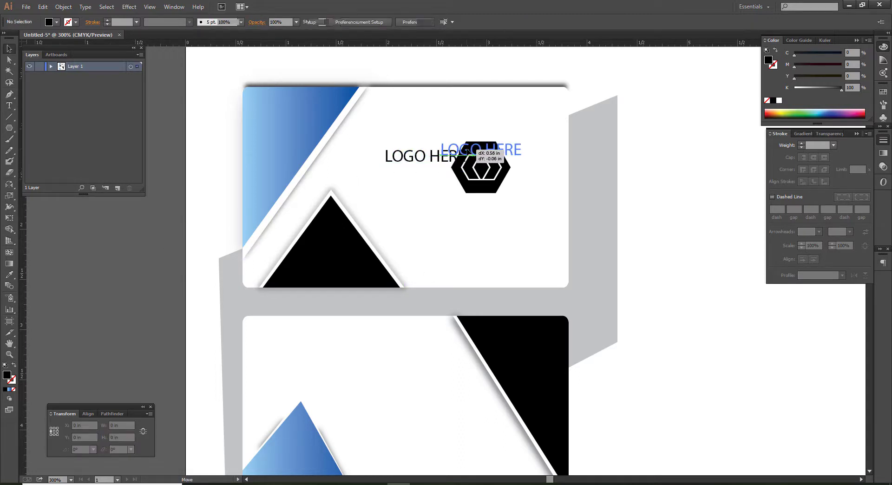
- Colour the LOGO HERE text red
{"action": "left_click", "coordinate": [780, 100]}
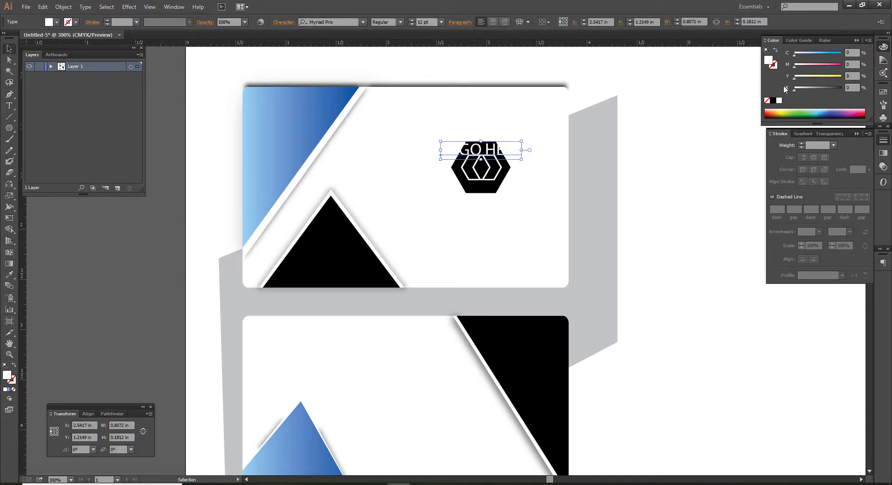
{"action": "mouse_move", "coordinate": [823, 78]}
{"action": "left_mouse_down"}
{"action": "mouse_move", "coordinate": [844, 77]}
{"action": "mouse_move", "coordinate": [843, 65]}
{"action": "left_mouse_up"}
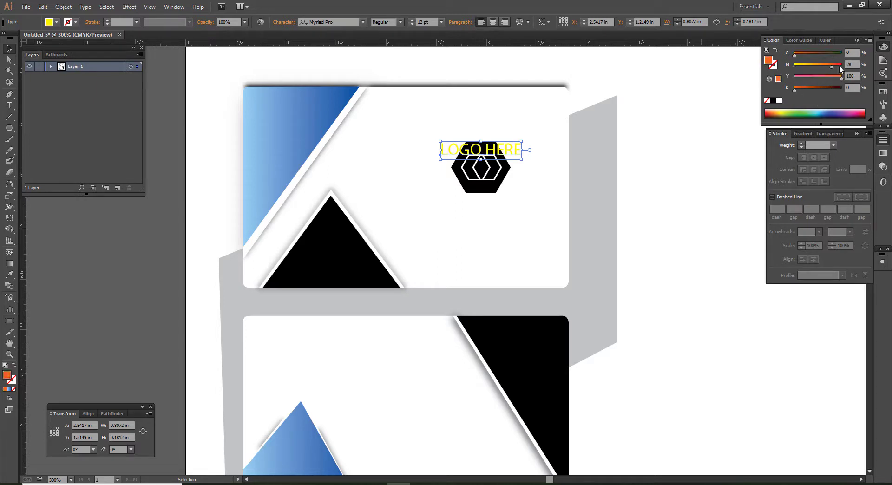
{"action": "left_click", "coordinate": [668, 230]}
{"action": "scroll", "coordinate": [512, 154], "scroll_direction": "up", "scroll_amount": 2}
{"action": "mouse_move", "coordinate": [510, 158]}
{"action": "left_mouse_down"}
{"action": "mouse_move", "coordinate": [508, 215]}
{"action": "mouse_move", "coordinate": [514, 207]}
{"action": "left_mouse_up"}
{"action": "key", "text": "ctrl+z"}
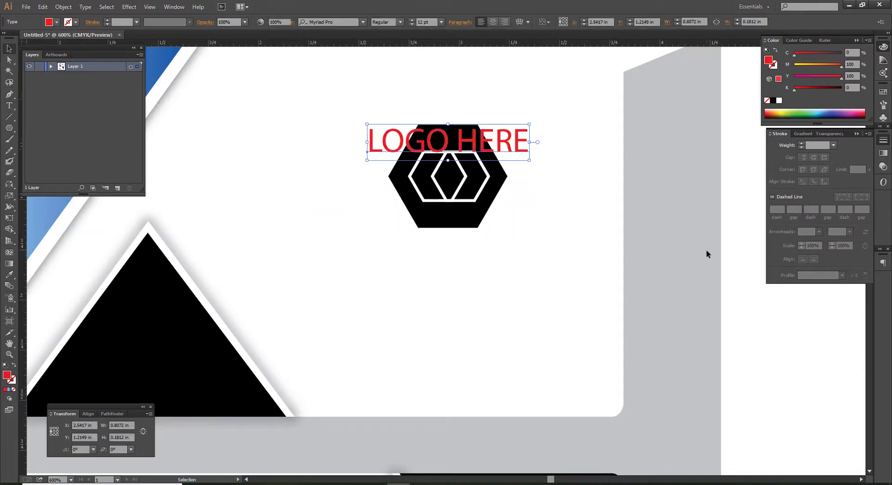
{"action": "left_click", "coordinate": [706, 254]}
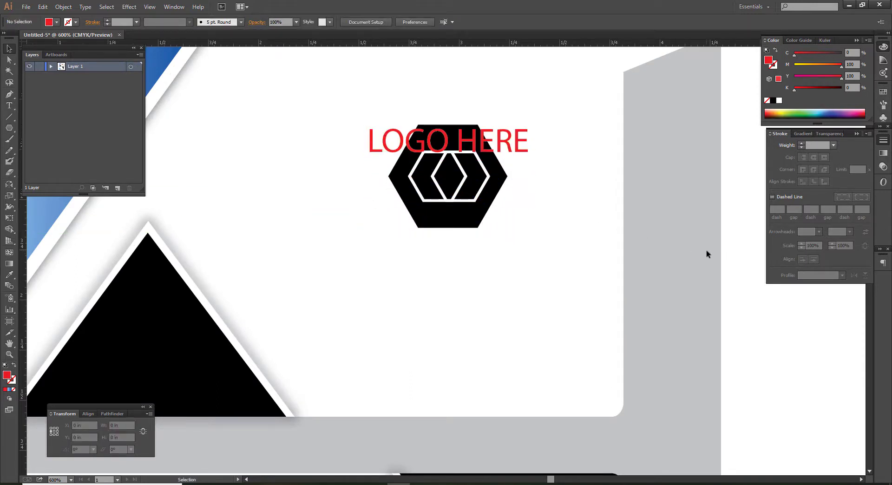
- Make LOGO HERE Bold Italic and Alt-drag a copy below the hexagon
{"action": "left_click", "coordinate": [483, 138]}
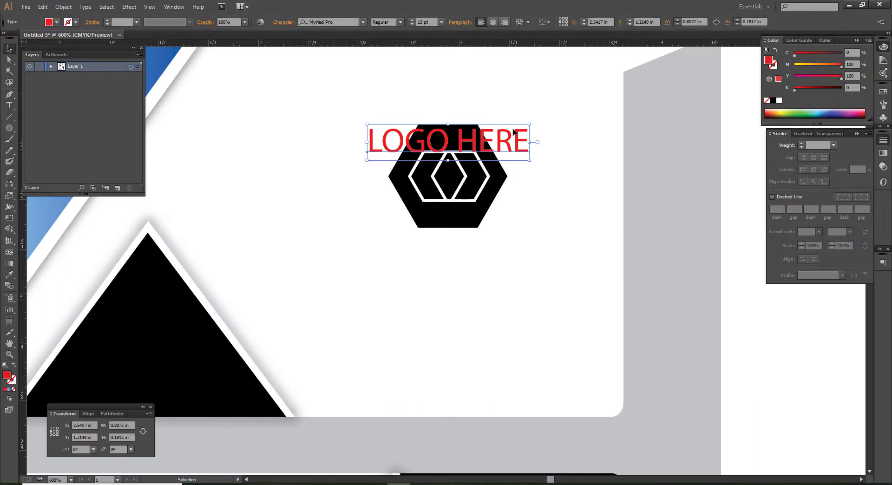
{"action": "left_click", "coordinate": [402, 23]}
{"action": "left_click", "coordinate": [401, 118]}
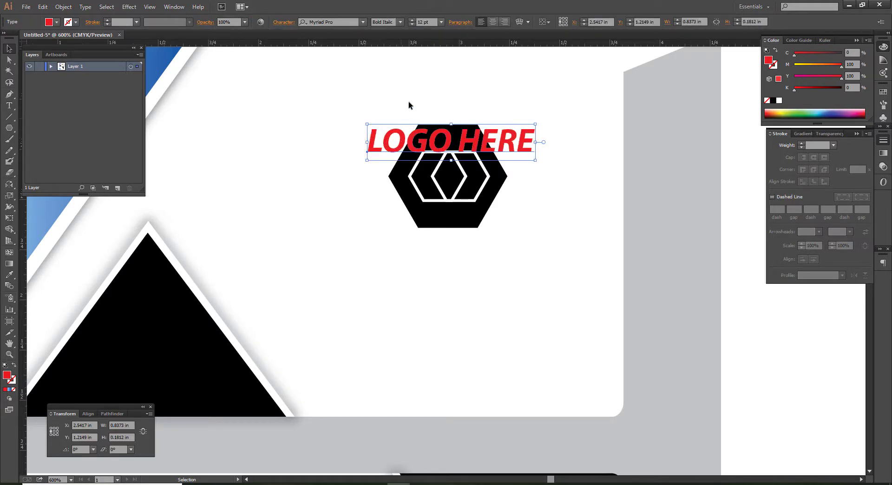
{"action": "left_click", "coordinate": [694, 214]}
{"action": "left_click_drag", "start_coordinate": [538, 156], "coordinate": [508, 257]}
{"action": "triple_click", "coordinate": [507, 258]}
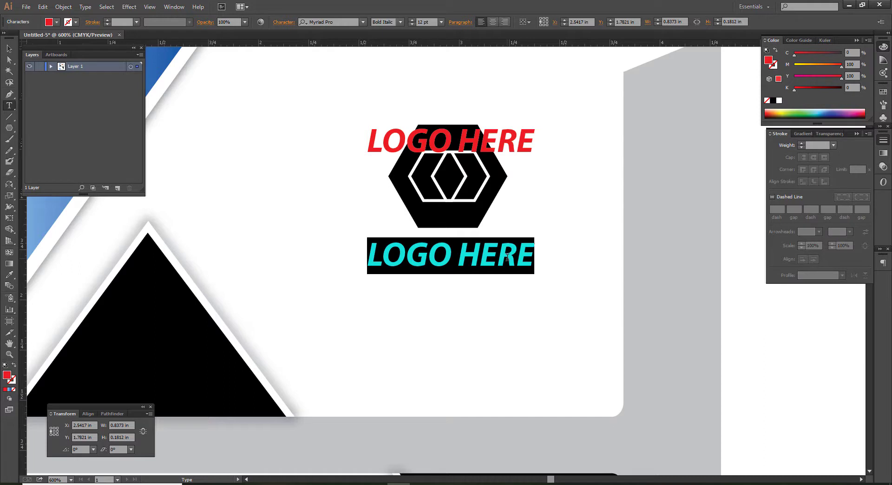
- Retype the copied text as 'BRAND NAME HERE'
{"action": "type", "text": "BRAND HER"}
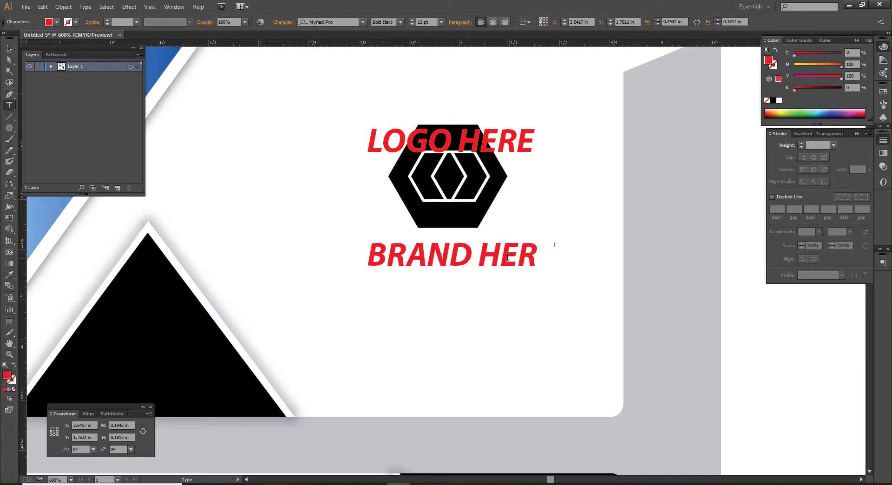
{"action": "type", "text": "E"}
{"action": "key", "text": "Escape"}
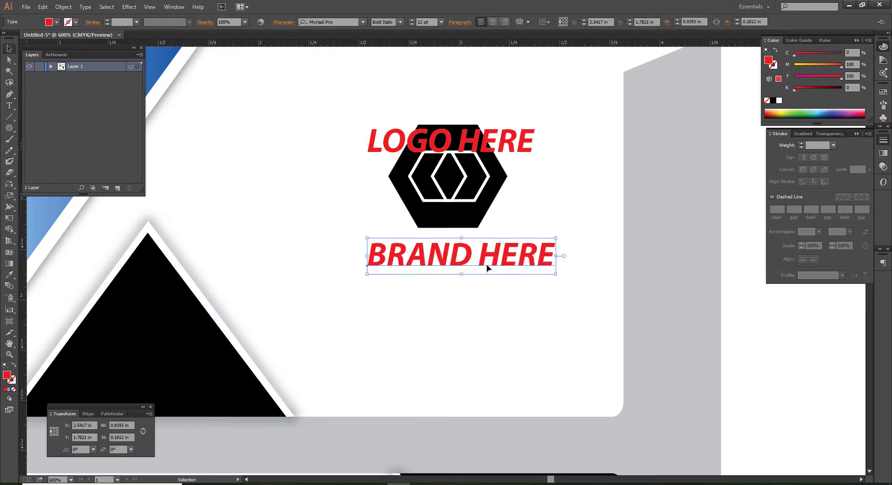
{"action": "double_click", "coordinate": [480, 256]}
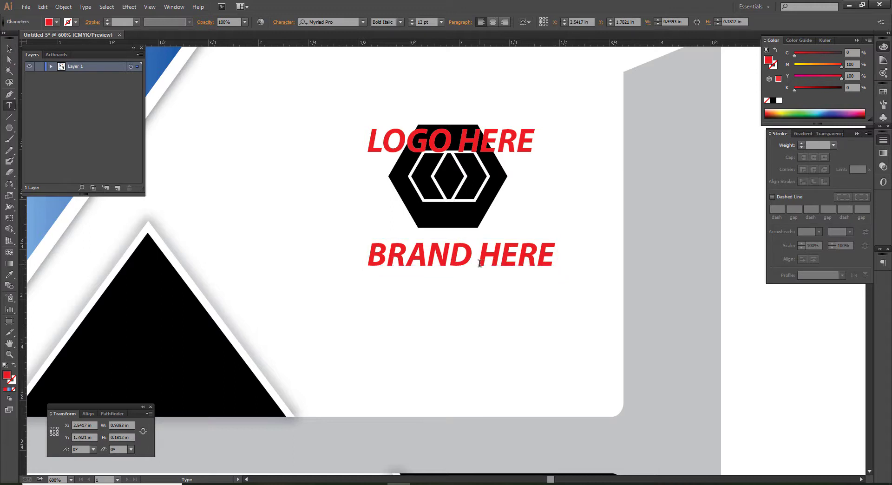
{"action": "type", "text": "NAME"}
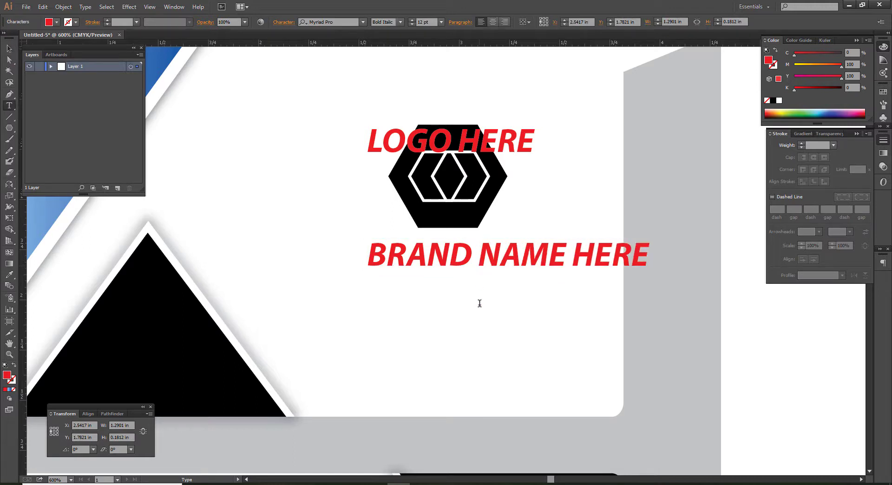
{"action": "key", "text": "Escape"}
- Move and shrink BRAND NAME HERE under the hexagon and colour it green
{"action": "left_click_drag", "start_coordinate": [489, 259], "coordinate": [429, 248]}
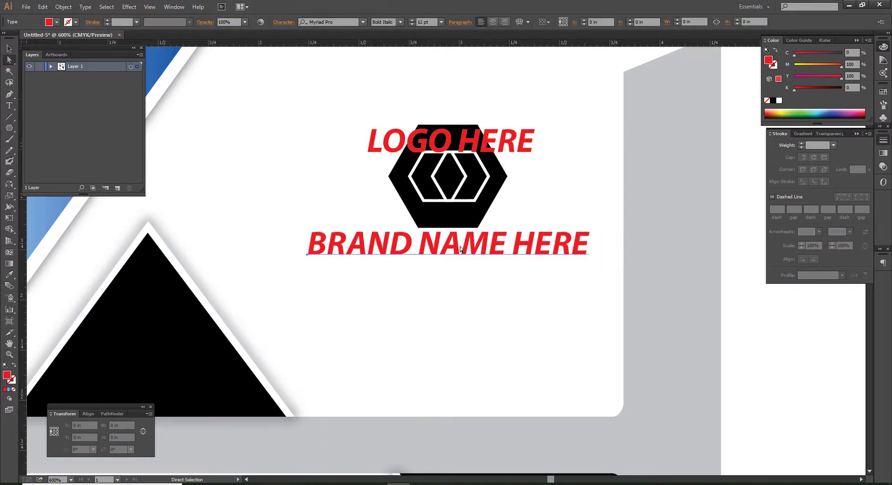
{"action": "left_click_drag", "start_coordinate": [589, 265], "coordinate": [574, 261]}
{"action": "left_click", "coordinate": [581, 260]}
{"action": "left_click", "coordinate": [549, 246]}
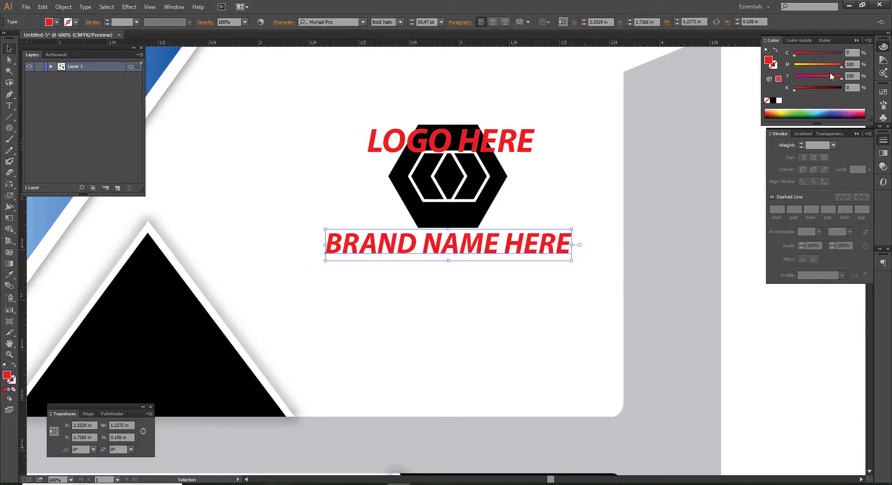
{"action": "mouse_move", "coordinate": [841, 66]}
{"action": "left_mouse_down"}
{"action": "mouse_move", "coordinate": [795, 66]}
{"action": "mouse_move", "coordinate": [843, 53]}
{"action": "left_mouse_up"}
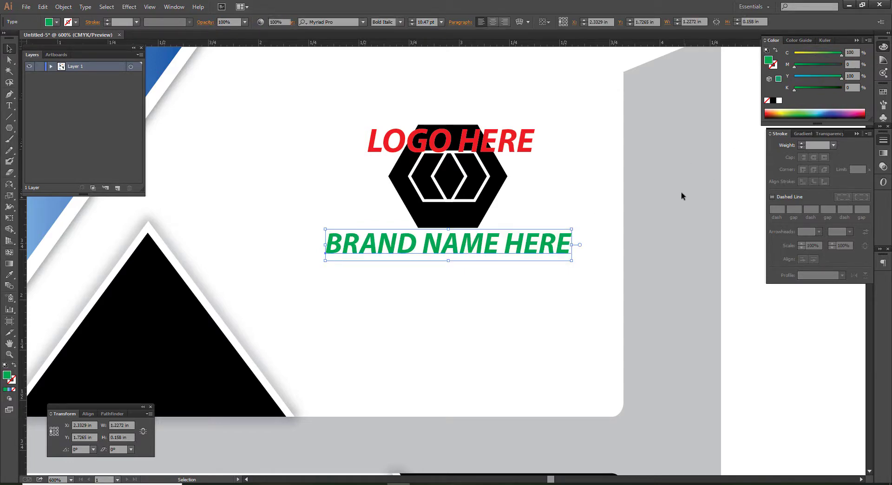
{"action": "key", "text": "ctrl+shift+a"}
{"action": "scroll", "coordinate": [681, 192], "scroll_direction": "down", "scroll_amount": 2}
{"action": "scroll", "coordinate": [674, 273], "scroll_direction": "down", "scroll_amount": 1}
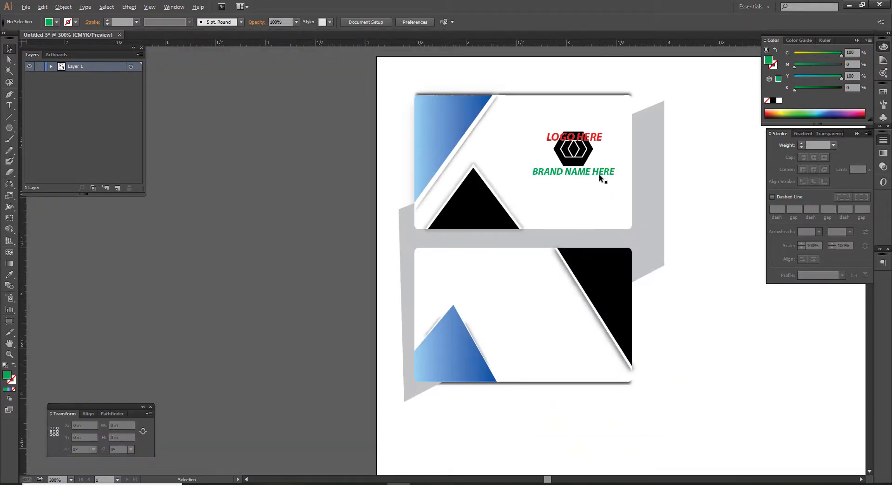
{"action": "scroll", "coordinate": [600, 178], "scroll_direction": "up", "scroll_amount": 2}
- Duplicate BRAND NAME HERE just below itself and retype it as 'SOLOGAN HERE'
{"action": "left_click_drag", "start_coordinate": [601, 176], "coordinate": [599, 186]}
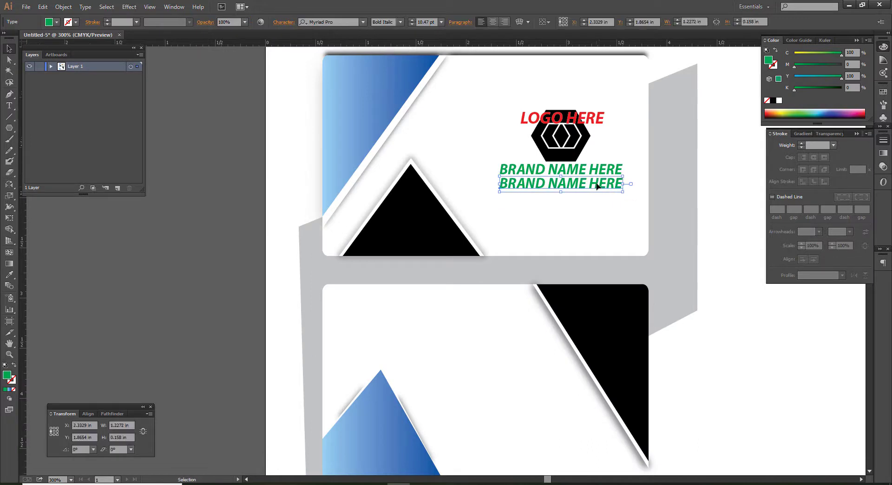
{"action": "double_click", "coordinate": [597, 186]}
{"action": "key", "text": "ctrl+a"}
{"action": "type", "text": "SOLOG"}
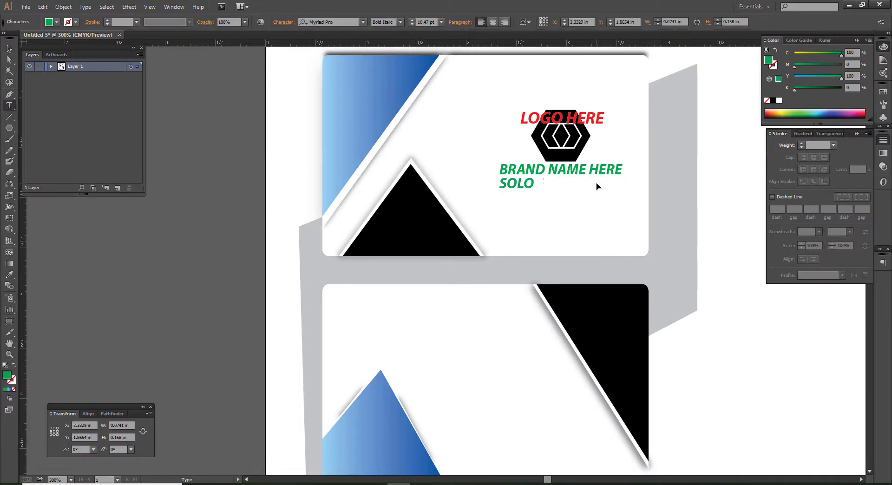
{"action": "type", "text": "AN HERE"}
{"action": "key", "text": "Escape"}
- Move SOLOGAN HERE right, scale it down and colour it black
{"action": "key", "text": "v"}
{"action": "left_click", "coordinate": [594, 187]}
{"action": "scroll", "coordinate": [595, 188], "scroll_direction": "up", "scroll_amount": 2}
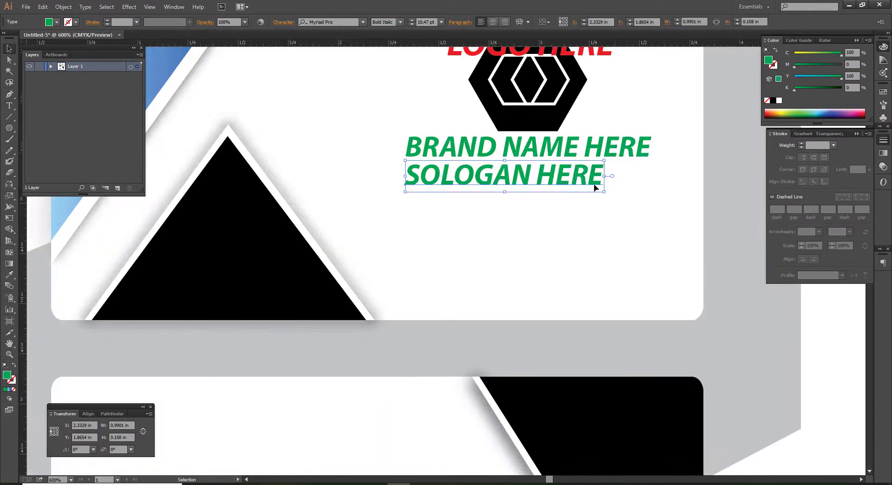
{"action": "left_click_drag", "start_coordinate": [595, 187], "coordinate": [637, 187]}
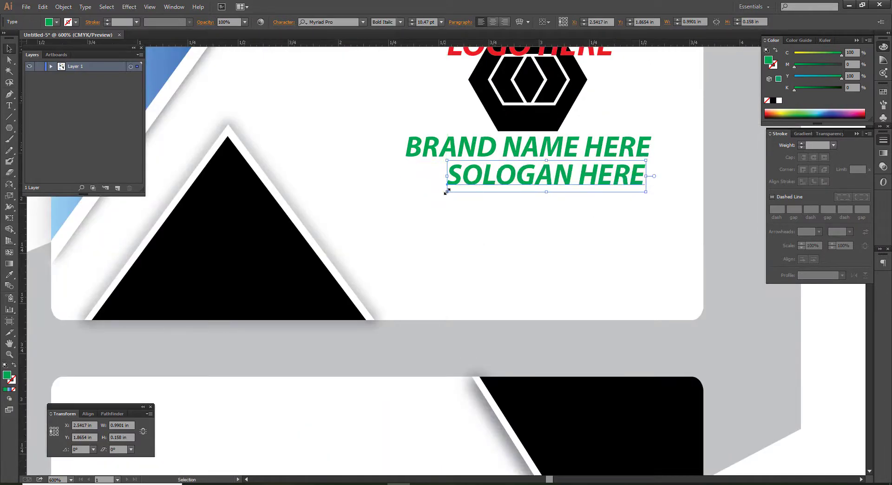
{"action": "left_click_drag", "start_coordinate": [448, 191], "coordinate": [495, 179]}
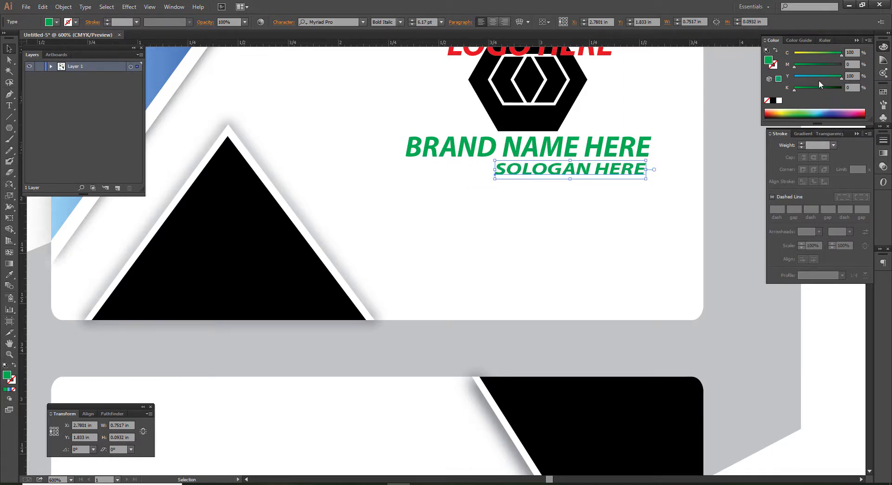
{"action": "mouse_move", "coordinate": [842, 78]}
{"action": "left_mouse_down"}
{"action": "mouse_move", "coordinate": [793, 78]}
{"action": "mouse_move", "coordinate": [843, 89]}
{"action": "left_mouse_up"}
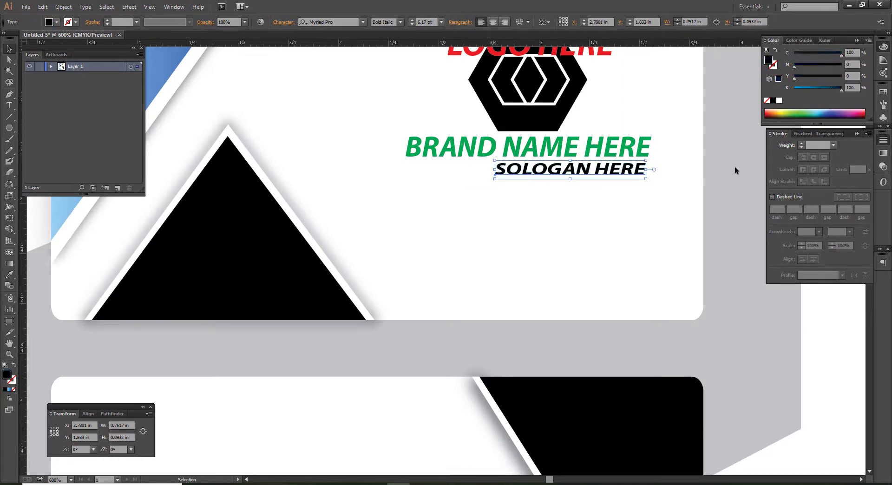
{"action": "left_click", "coordinate": [653, 203]}
{"action": "scroll", "coordinate": [646, 203], "scroll_direction": "down", "scroll_amount": 2}
{"action": "scroll", "coordinate": [633, 207], "scroll_direction": "down", "scroll_amount": 1}
{"action": "left_click_drag", "start_coordinate": [628, 211], "coordinate": [579, 191]}
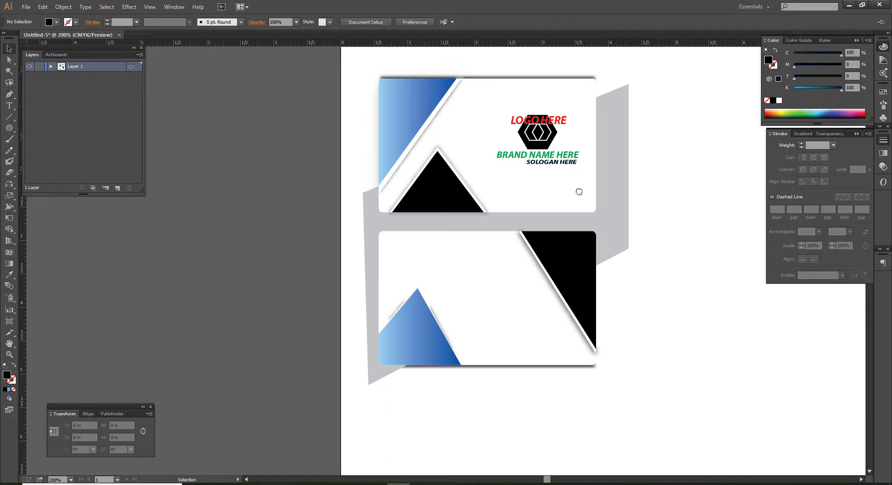
- Copy the brand and slogan lines onto the lower card and colour the name line blue
{"action": "mouse_move", "coordinate": [547, 160]}
{"action": "left_mouse_down"}
{"action": "mouse_move", "coordinate": [456, 263]}
{"action": "mouse_move", "coordinate": [439, 255]}
{"action": "left_mouse_up"}
{"action": "scroll", "coordinate": [447, 280], "scroll_direction": "up", "scroll_amount": 2}
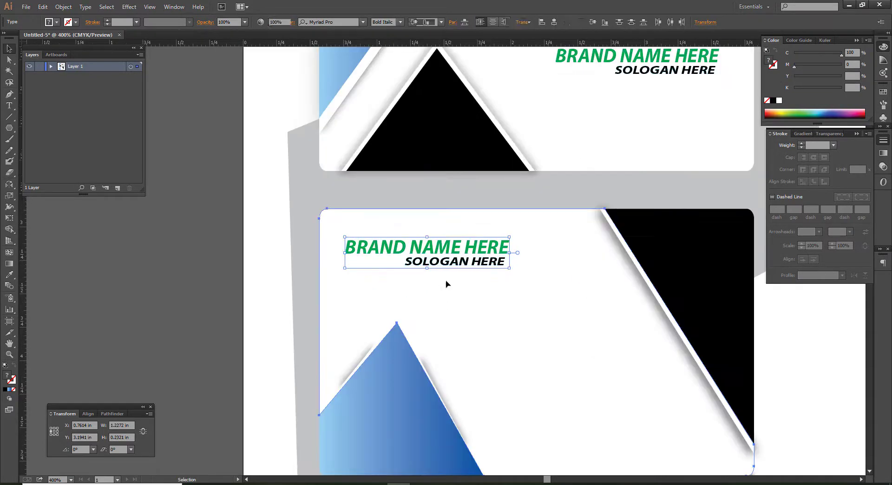
{"action": "left_click", "coordinate": [446, 284]}
{"action": "left_click", "coordinate": [458, 247]}
{"action": "mouse_move", "coordinate": [808, 79]}
{"action": "left_mouse_down"}
{"action": "mouse_move", "coordinate": [793, 78]}
{"action": "mouse_move", "coordinate": [843, 65]}
{"action": "left_mouse_up"}
{"action": "left_click", "coordinate": [525, 280]}
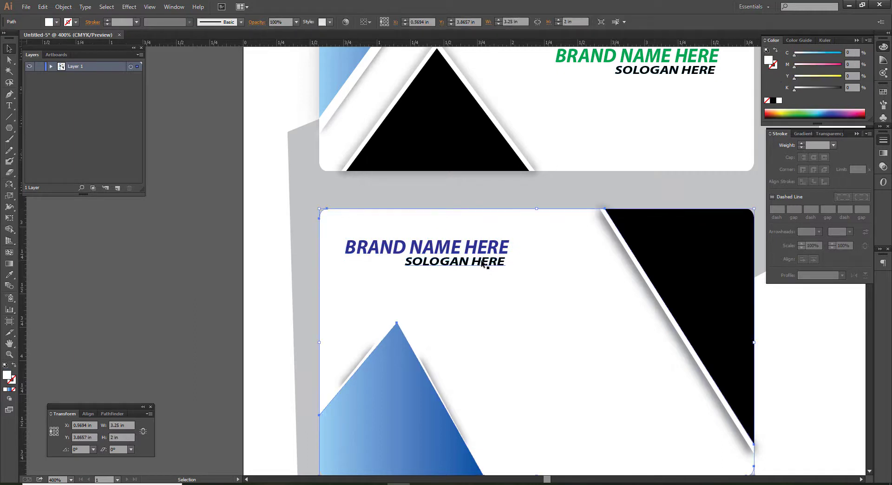
- Replace BRAND with YOUR so the heading reads 'YOUR NAME HERE'
{"action": "double_click", "coordinate": [480, 248]}
{"action": "left_click_drag", "start_coordinate": [407, 247], "coordinate": [305, 248]}
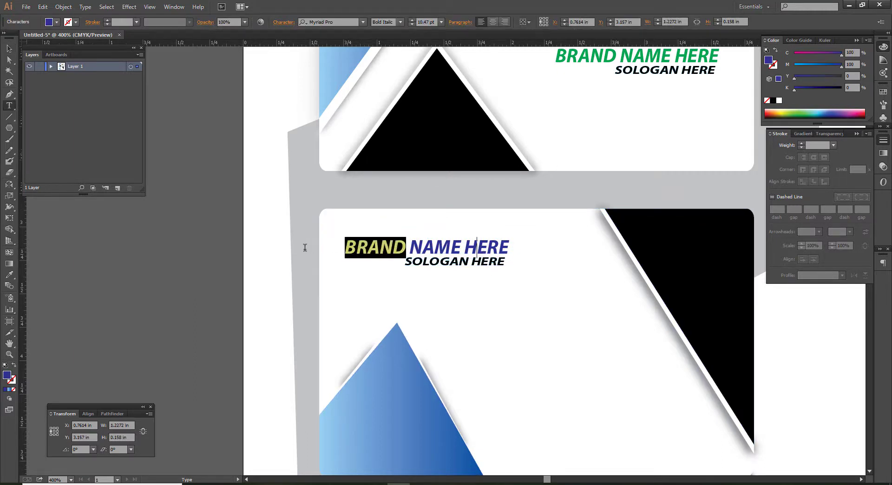
{"action": "type", "text": "YOU"}
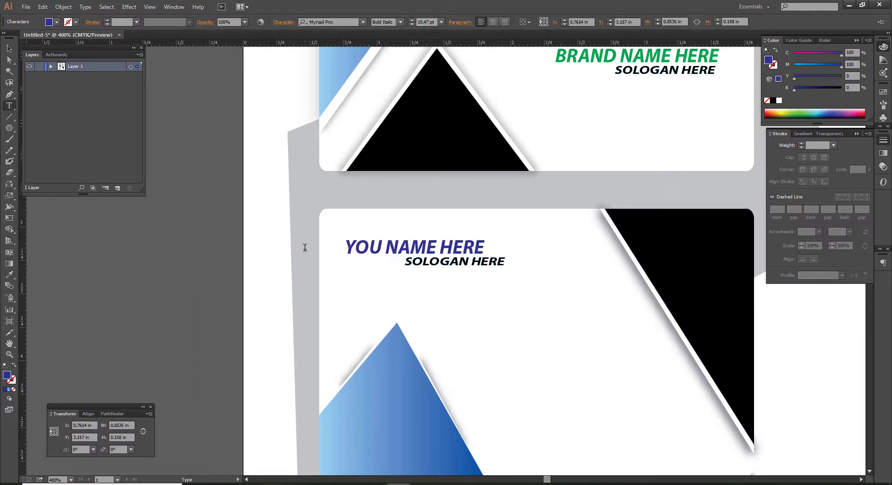
{"action": "type", "text": "R"}
{"action": "key", "text": "Escape"}
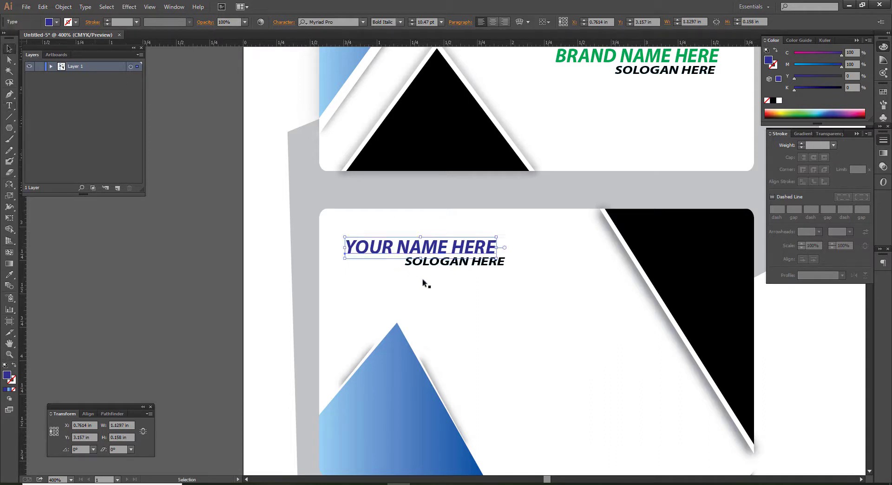
{"action": "left_click", "coordinate": [466, 267]}
- Retype the slogan line as 'DESIGNATION HERE' and nudge it slightly left under the name
{"action": "triple_click", "coordinate": [466, 267]}
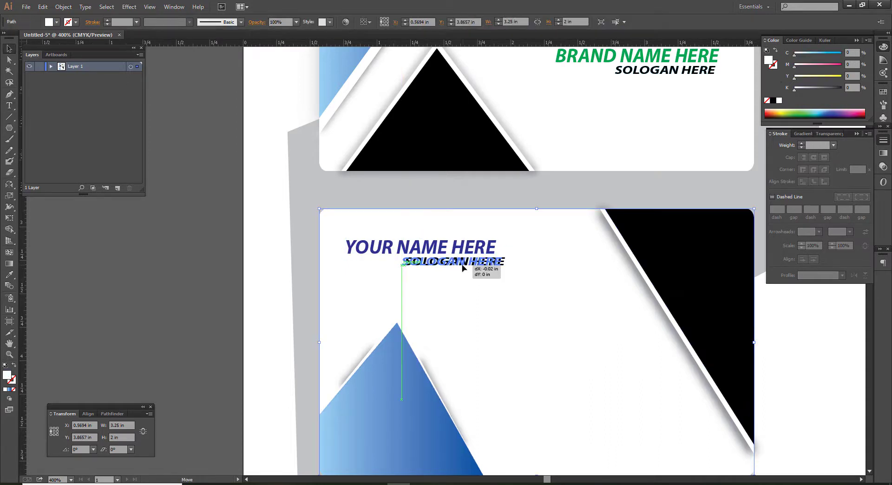
{"action": "type", "text": "S"}
{"action": "key", "text": "BackSpace"}
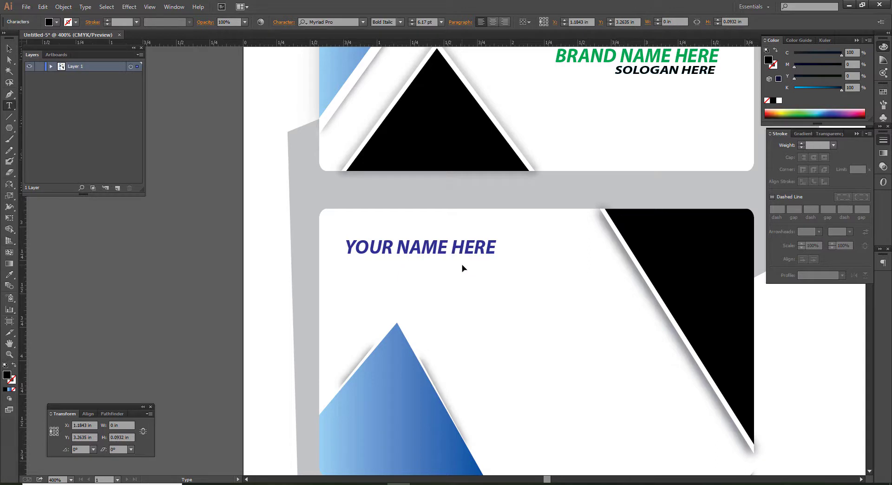
{"action": "type", "text": "DESIG"}
{"action": "type", "text": "NATI"}
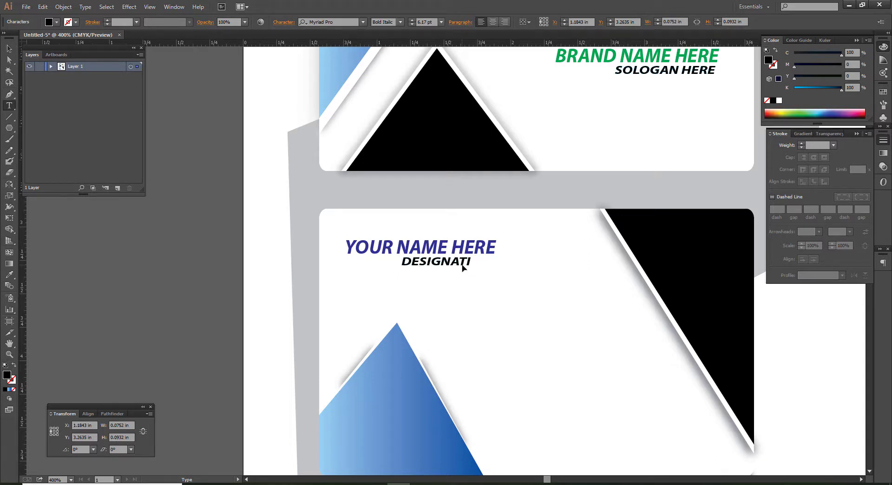
{"action": "type", "text": "ON HERE"}
{"action": "left_click", "coordinate": [257, 299], "text": "ctrl"}
{"action": "left_click_drag", "start_coordinate": [491, 266], "coordinate": [485, 265]}
{"action": "left_click", "coordinate": [213, 297]}
{"action": "key", "text": "v"}
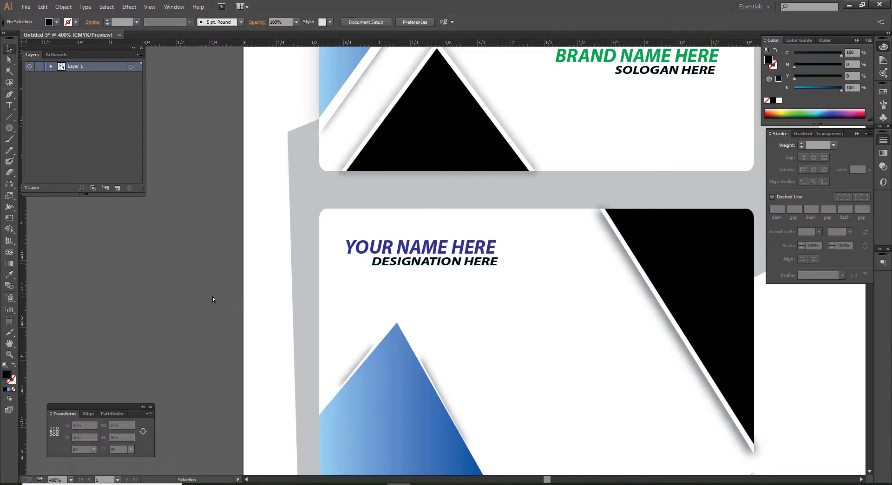
{"action": "key", "text": "ctrl+minus"}
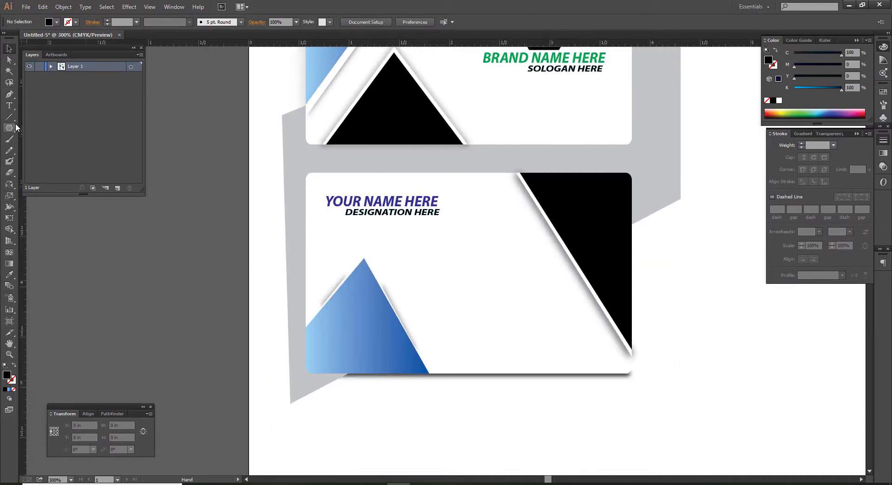
- Draw a black square over the blue triangle on the card back
{"action": "left_click_drag", "start_coordinate": [10, 128], "coordinate": [51, 131]}
{"action": "scroll", "coordinate": [358, 331], "scroll_direction": "up", "scroll_amount": 1}
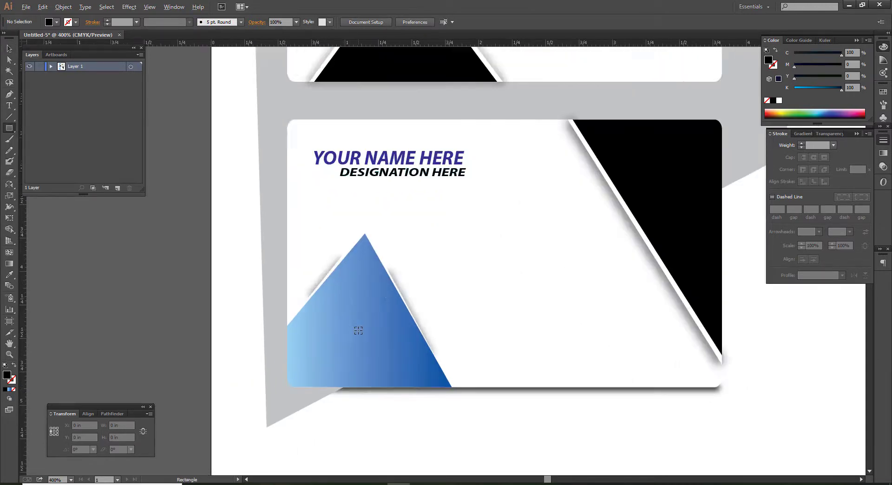
{"action": "left_click_drag", "start_coordinate": [340, 323], "coordinate": [375, 355]}
{"action": "key", "text": "v"}
{"action": "key", "text": "shift+x"}
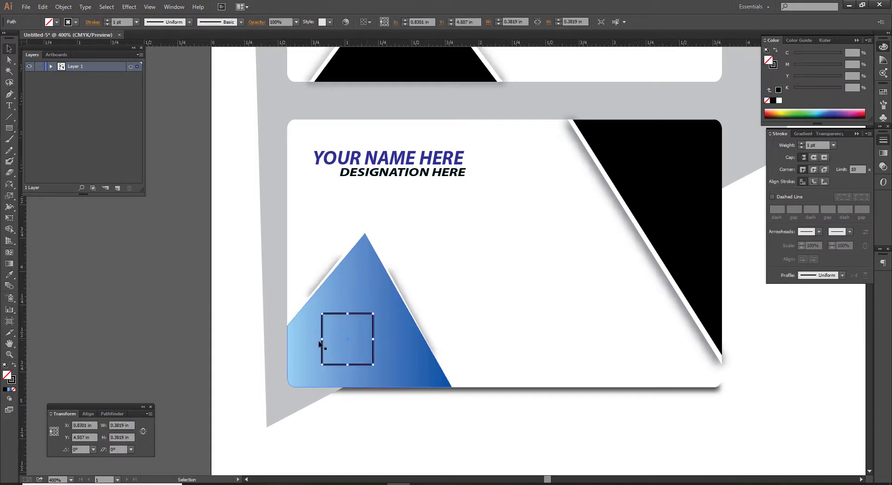
{"action": "key", "text": "shift+x"}
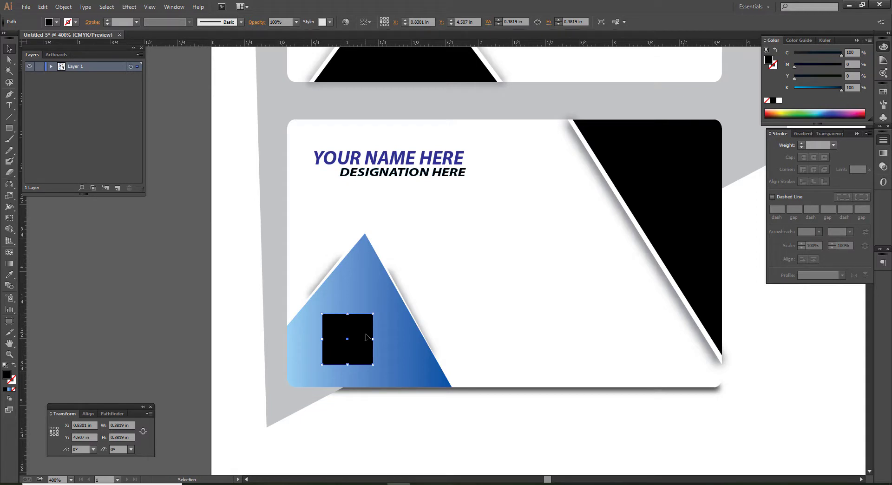
- Create an inset copy of the square using Offset Path with a negative offset
{"action": "key", "text": "alt+o"}
{"action": "key", "text": "p"}
{"action": "key", "text": "Right"}
{"action": "key", "text": "Down"}
{"action": "key", "text": "Down"}
{"action": "key", "text": "Down"}
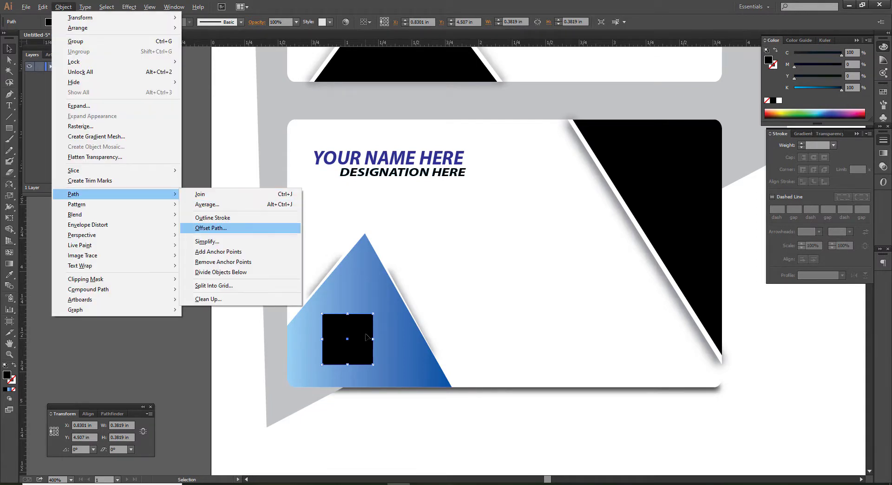
{"action": "key", "text": "Down"}
{"action": "key", "text": "Up"}
{"action": "key", "text": "Return"}
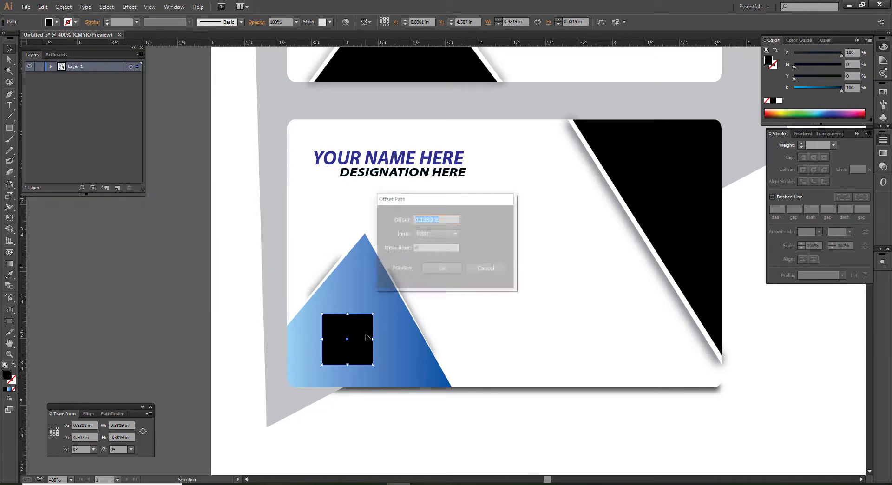
{"action": "type", "text": "-1M"}
{"action": "key", "text": "Return"}
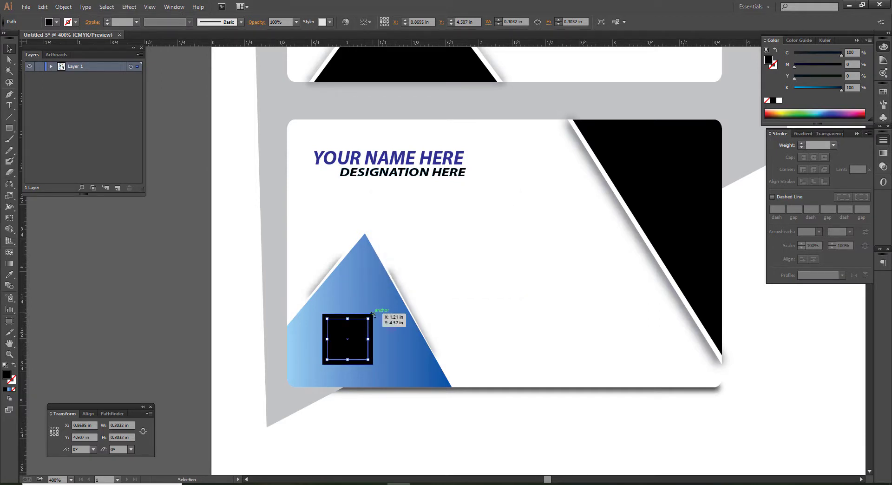
- Make the outer square a thin black outline and fill the inner square orange (C0 M80 Y100 K0)
{"action": "left_click", "coordinate": [286, 352]}
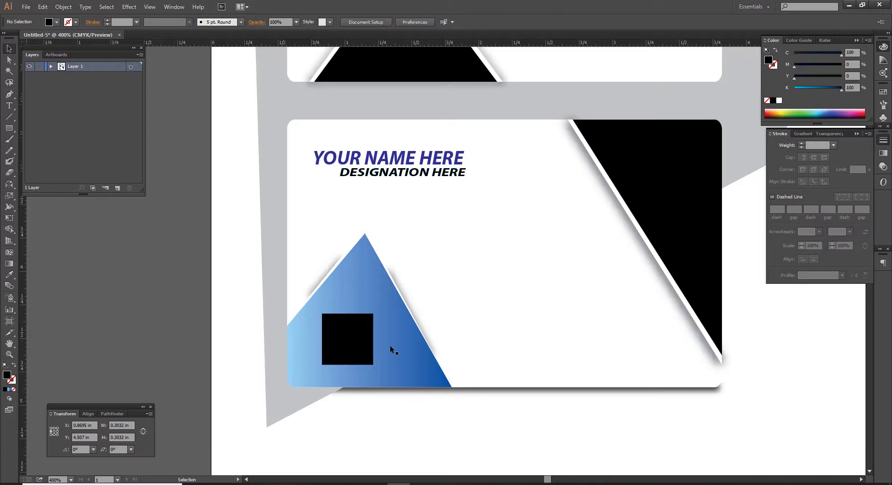
{"action": "left_click", "coordinate": [373, 318]}
{"action": "key", "text": "shift+x"}
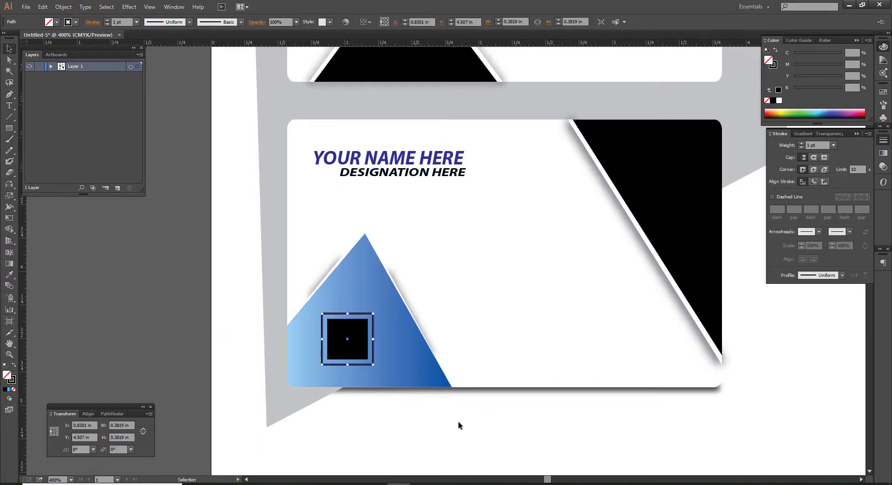
{"action": "left_click", "coordinate": [458, 421]}
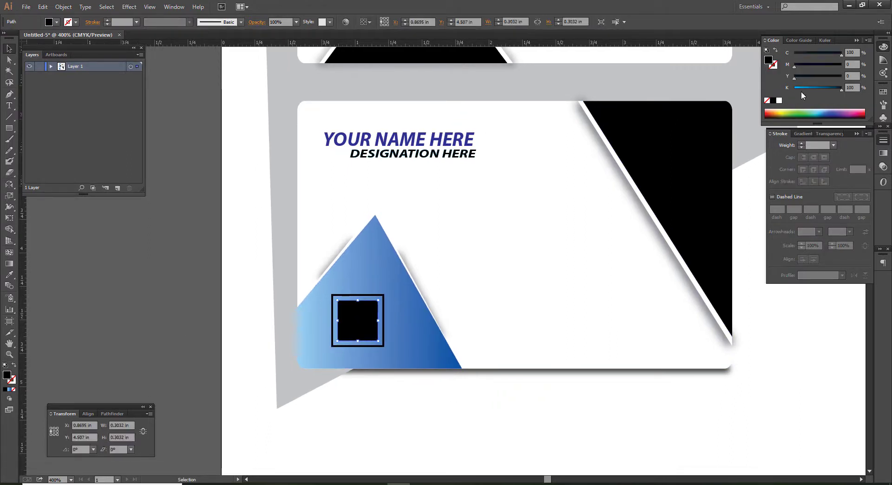
{"action": "left_click", "coordinate": [801, 90]}
{"action": "mouse_move", "coordinate": [820, 76]}
{"action": "left_mouse_down"}
{"action": "mouse_move", "coordinate": [843, 76]}
{"action": "mouse_move", "coordinate": [783, 54]}
{"action": "left_mouse_up"}
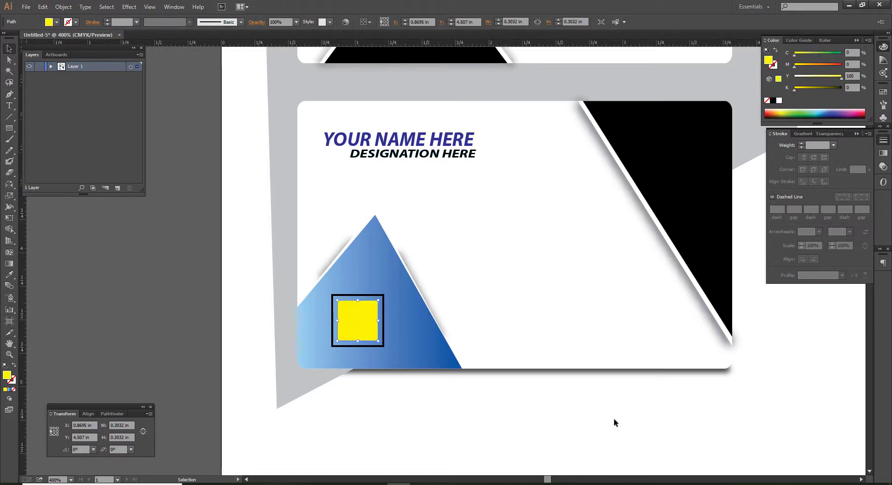
{"action": "left_click_drag", "start_coordinate": [814, 65], "coordinate": [832, 65]}
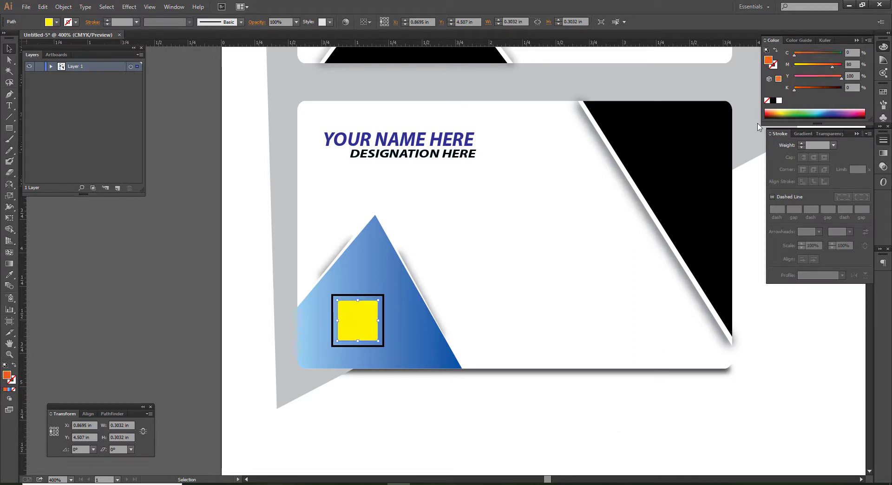
{"action": "left_click", "coordinate": [436, 403]}
- Add bold white 'QR' text centred on the orange square
{"action": "left_click", "coordinate": [9, 105]}
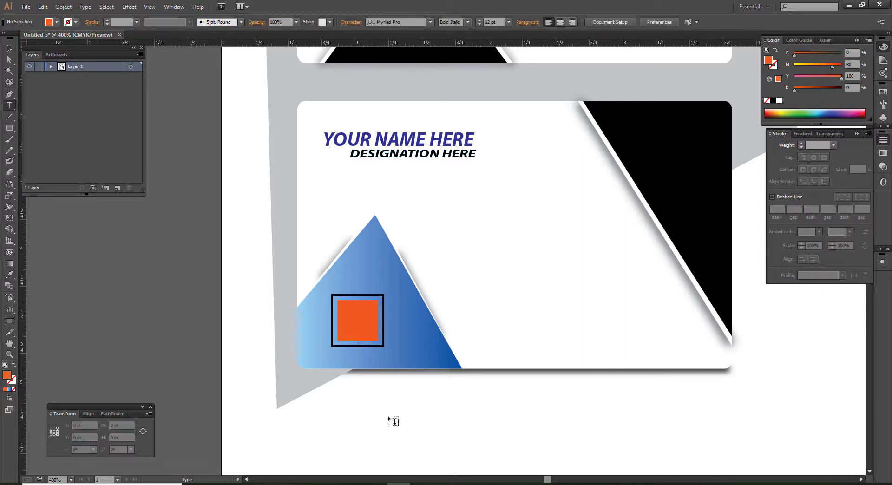
{"action": "left_click", "coordinate": [393, 417]}
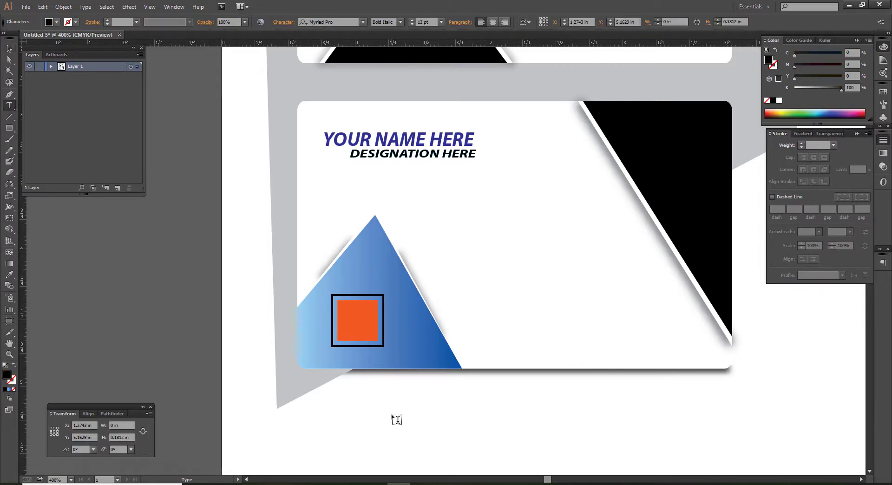
{"action": "type", "text": "g"}
{"action": "key", "text": "BackSpace"}
{"action": "type", "text": "QR"}
{"action": "key", "text": "Escape"}
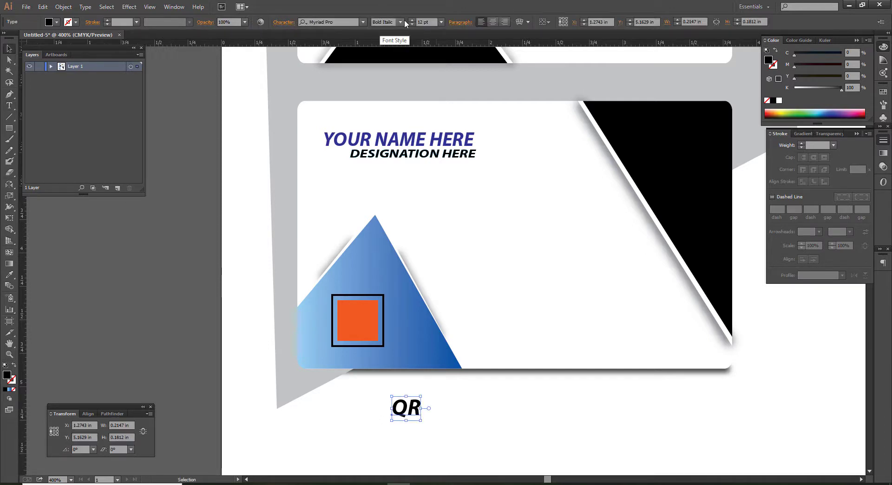
{"action": "left_click", "coordinate": [403, 19]}
{"action": "left_click", "coordinate": [399, 111]}
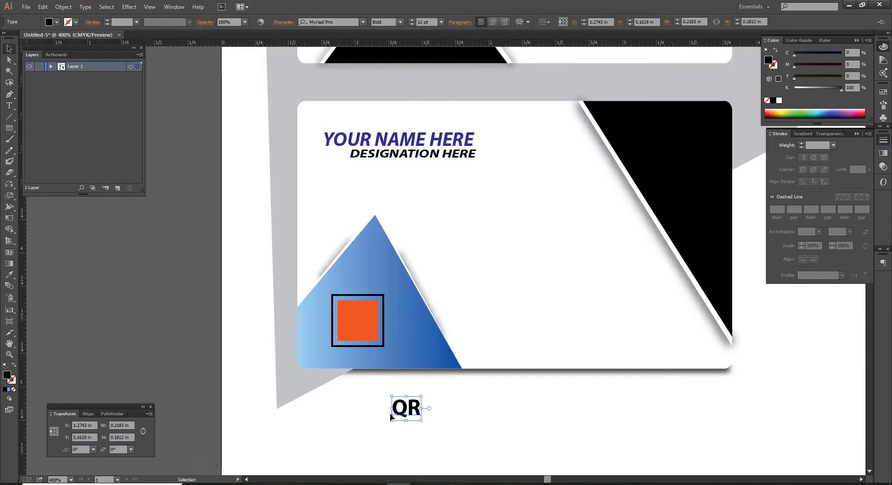
{"action": "left_click_drag", "start_coordinate": [400, 410], "coordinate": [353, 323]}
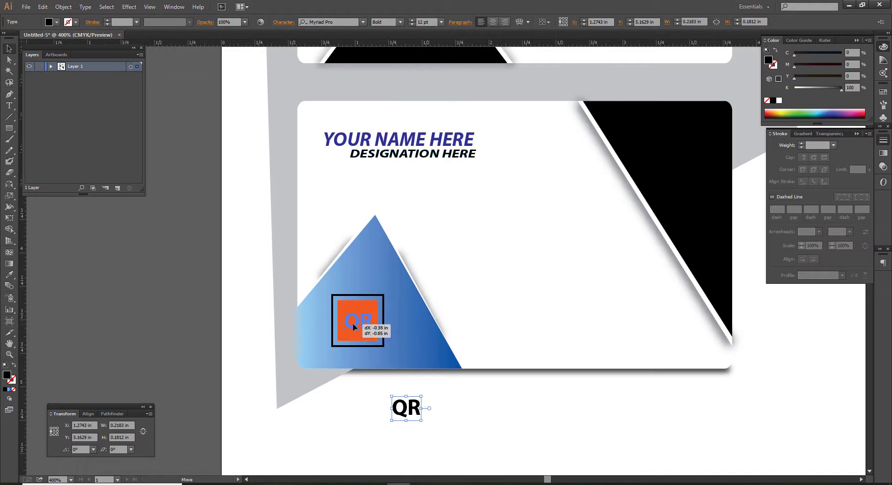
{"action": "left_click_drag", "start_coordinate": [842, 88], "coordinate": [795, 90]}
{"action": "left_click", "coordinate": [448, 431]}
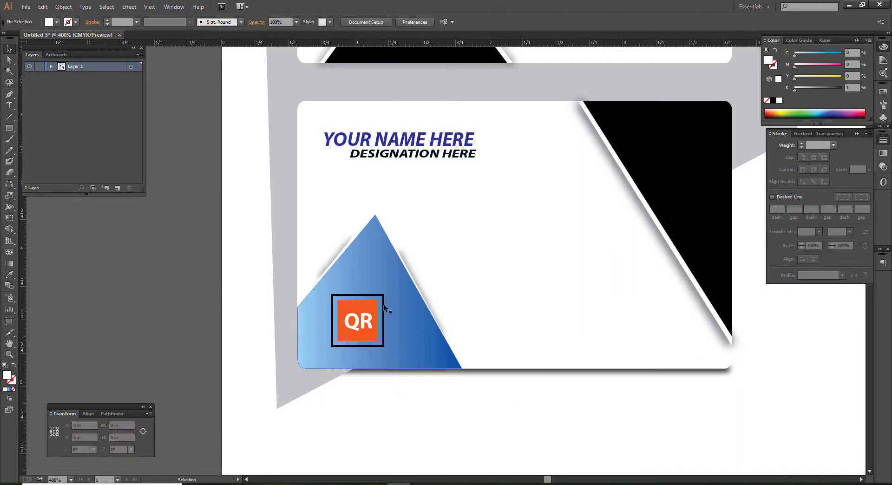
- Turn the square frame around QR into an orange outline by sampling the orange
{"action": "left_click", "coordinate": [382, 300]}
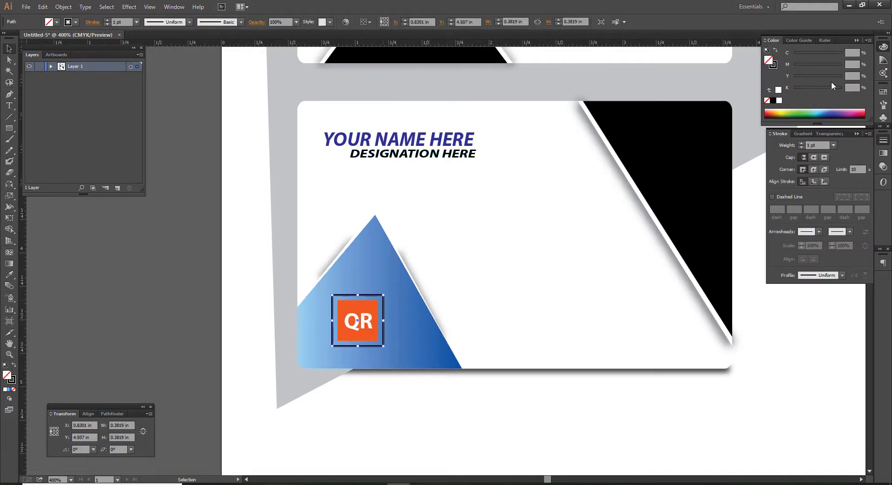
{"action": "left_click", "coordinate": [775, 66]}
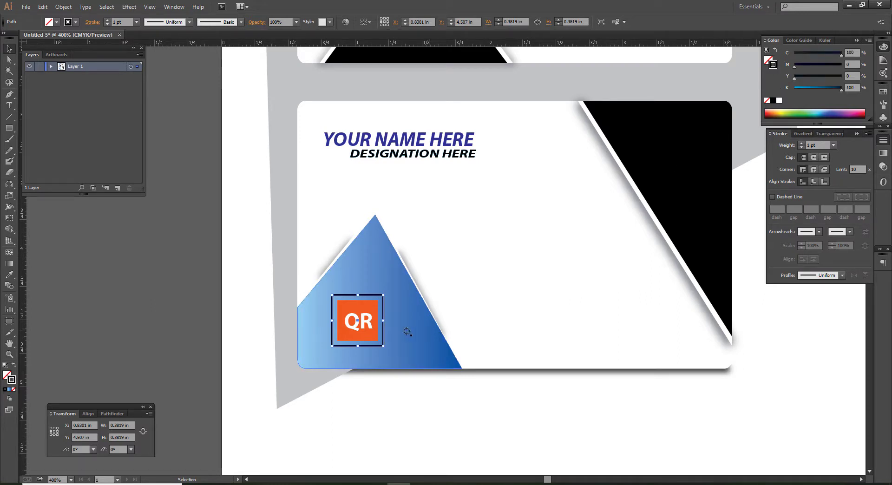
{"action": "key", "text": "i"}
{"action": "left_click", "coordinate": [381, 315]}
{"action": "key", "text": "shift+x"}
{"action": "key", "text": "v"}
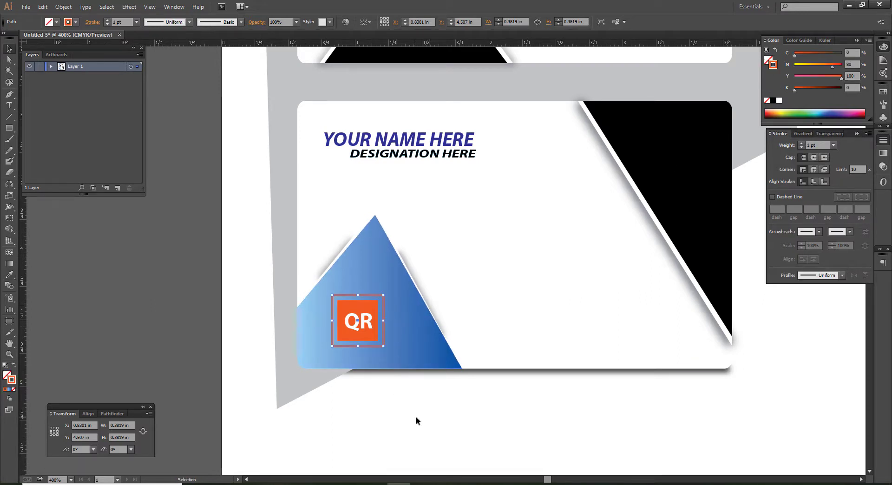
{"action": "left_click", "coordinate": [416, 420]}
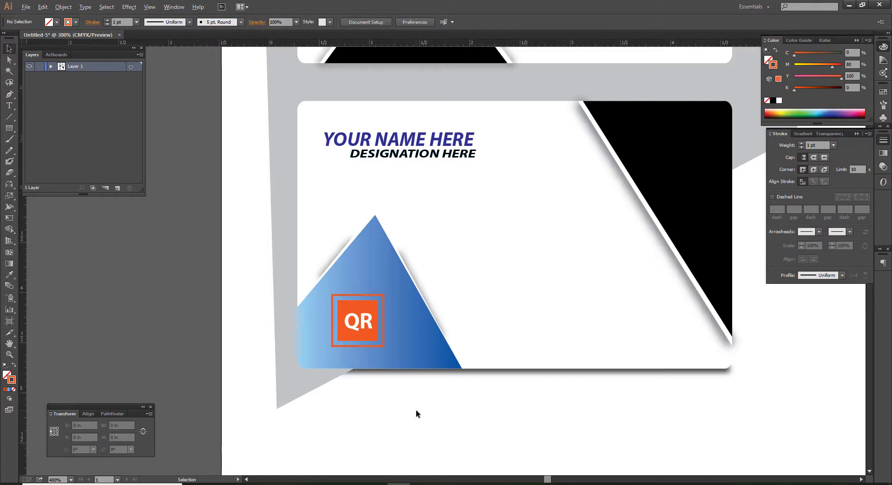
{"action": "scroll", "coordinate": [416, 413], "scroll_direction": "down", "scroll_amount": 1}
{"action": "scroll", "coordinate": [405, 407], "scroll_direction": "up", "scroll_amount": 1}
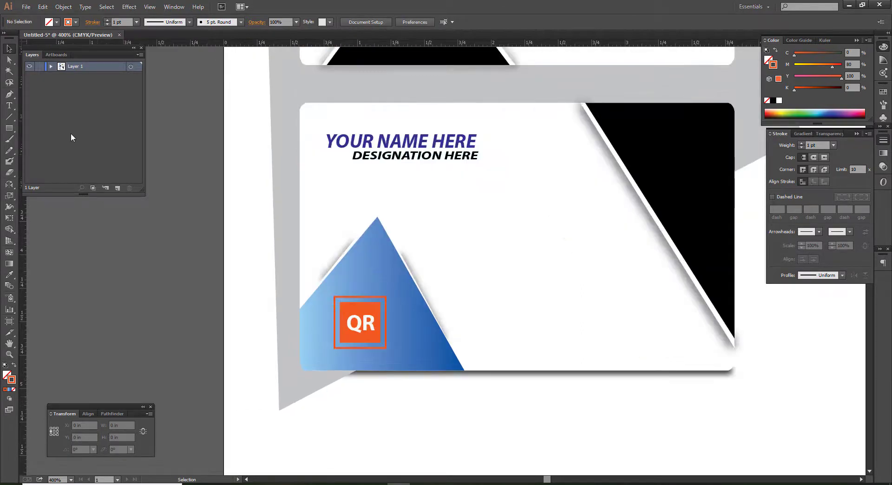
- Draw a rectangle across the bottom of the QR frame and delete its top edge, leaving a U
{"action": "left_click", "coordinate": [9, 129]}
{"action": "scroll", "coordinate": [370, 354], "scroll_direction": "up", "scroll_amount": 1}
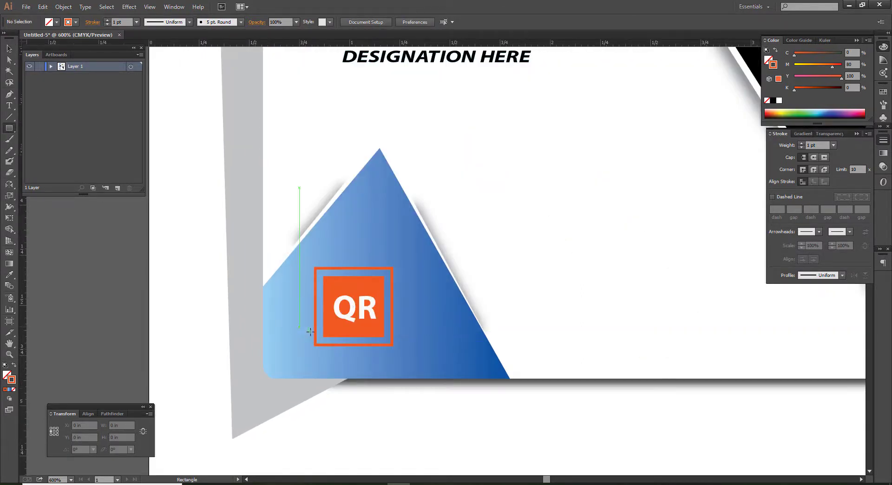
{"action": "left_click_drag", "start_coordinate": [299, 328], "coordinate": [413, 353]}
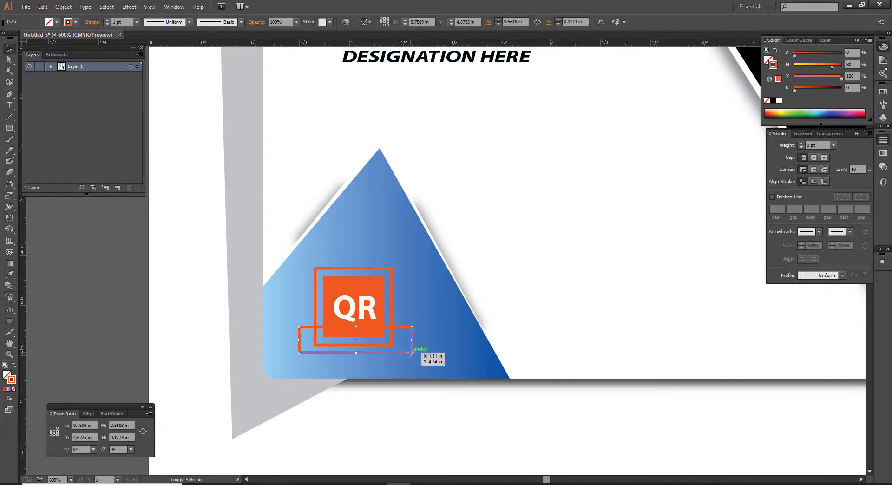
{"action": "key", "text": "v"}
{"action": "scroll", "coordinate": [373, 358], "scroll_direction": "up", "scroll_amount": 2}
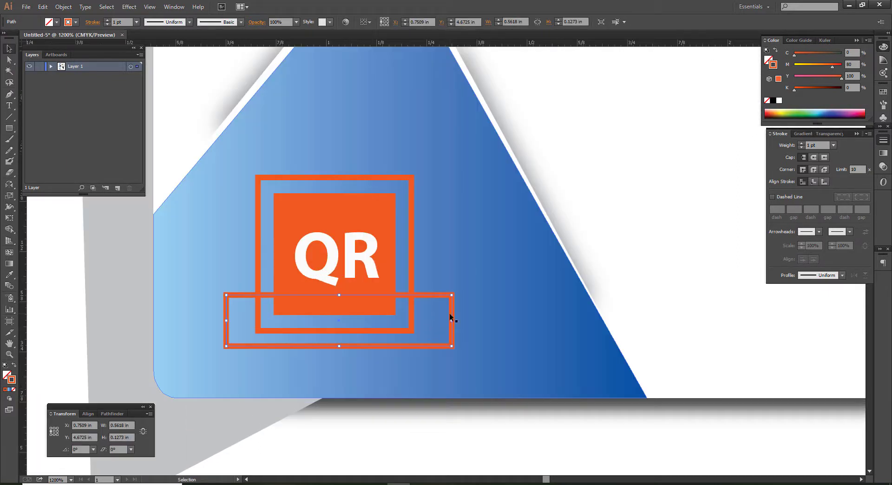
{"action": "left_click_drag", "start_coordinate": [452, 316], "coordinate": [443, 316]}
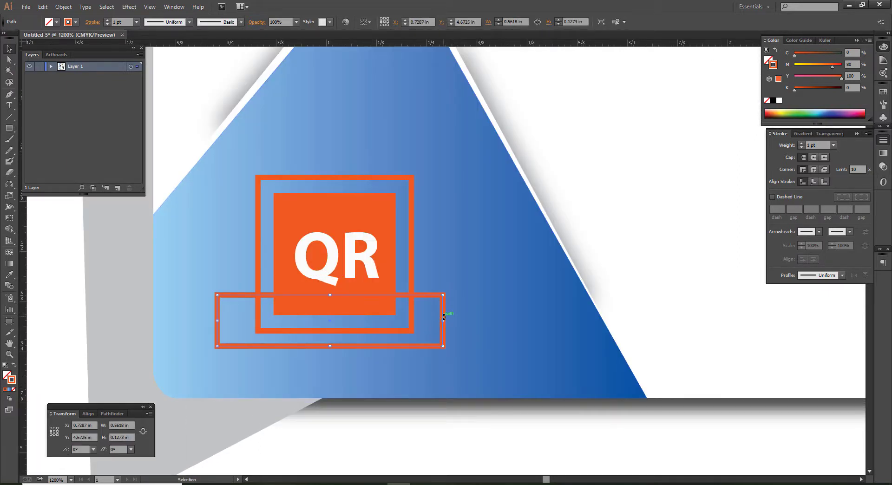
{"action": "key", "text": "a"}
{"action": "left_click", "coordinate": [438, 399]}
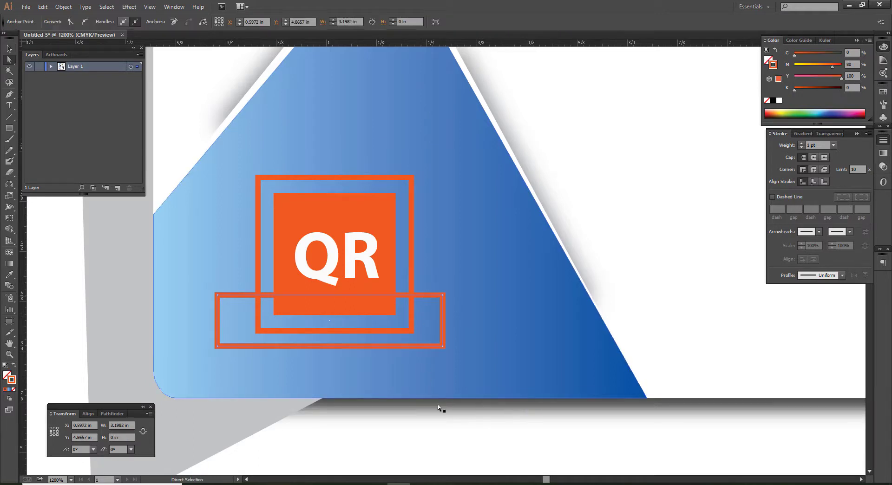
{"action": "key", "text": "Delete"}
{"action": "key", "text": "v"}
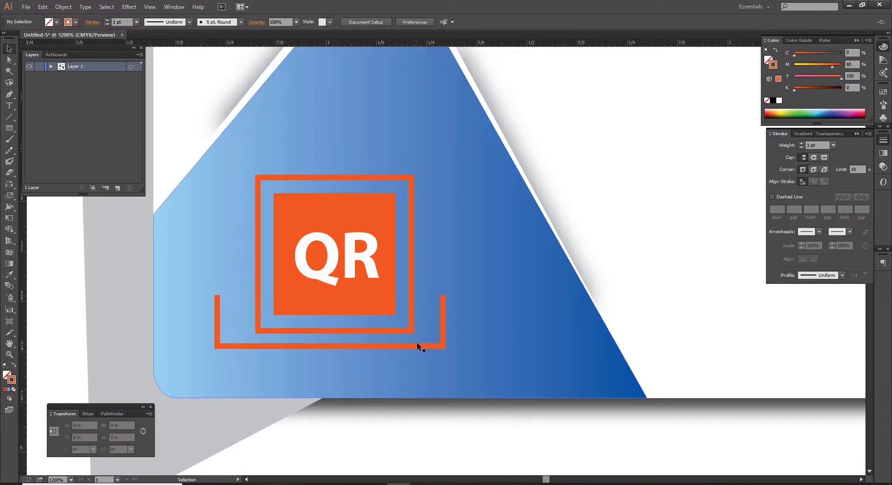
- Narrow the U bracket, centre it under the QR icon, and give it a 2 pt stroke
{"action": "left_click", "coordinate": [400, 347]}
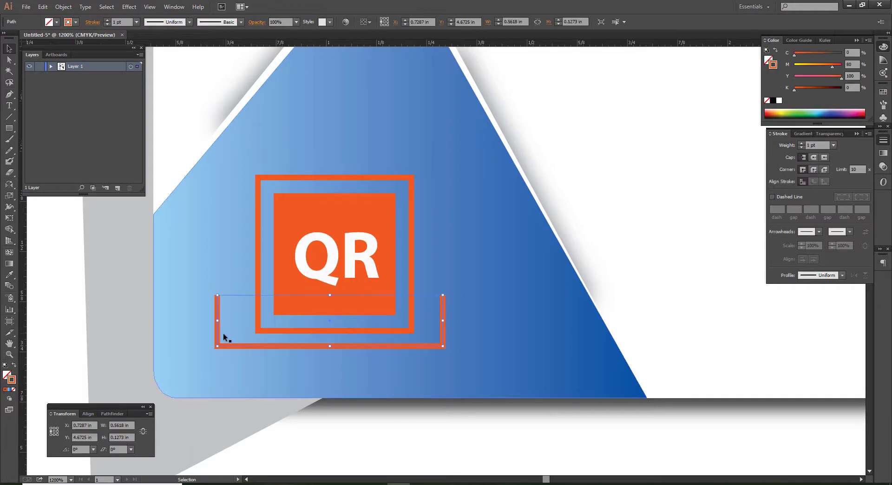
{"action": "left_click_drag", "start_coordinate": [218, 321], "coordinate": [233, 322]}
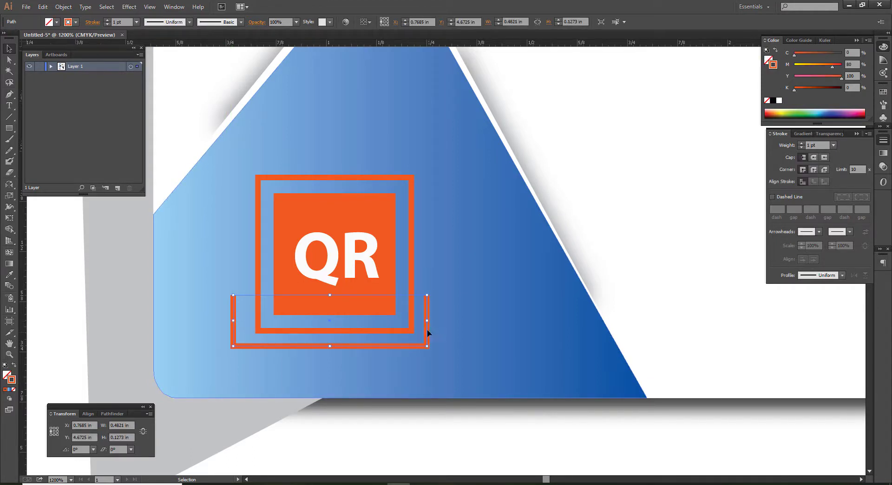
{"action": "left_click_drag", "start_coordinate": [424, 331], "coordinate": [431, 330]}
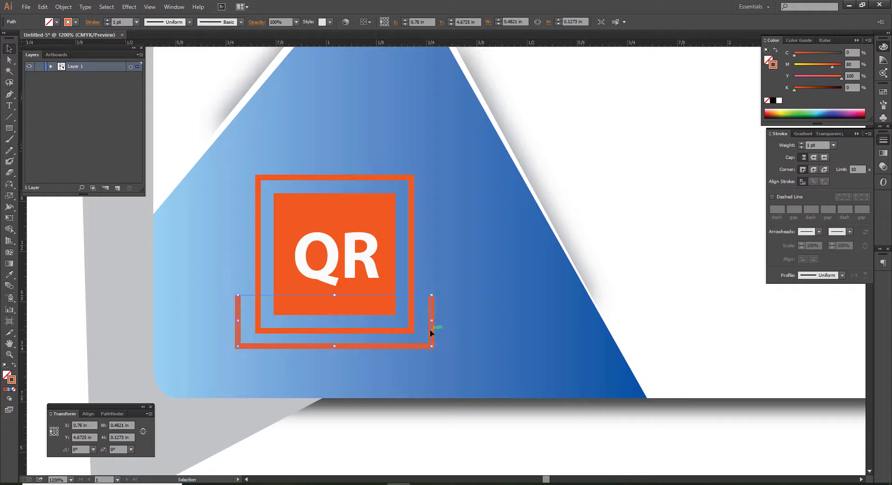
{"action": "left_click", "coordinate": [802, 143]}
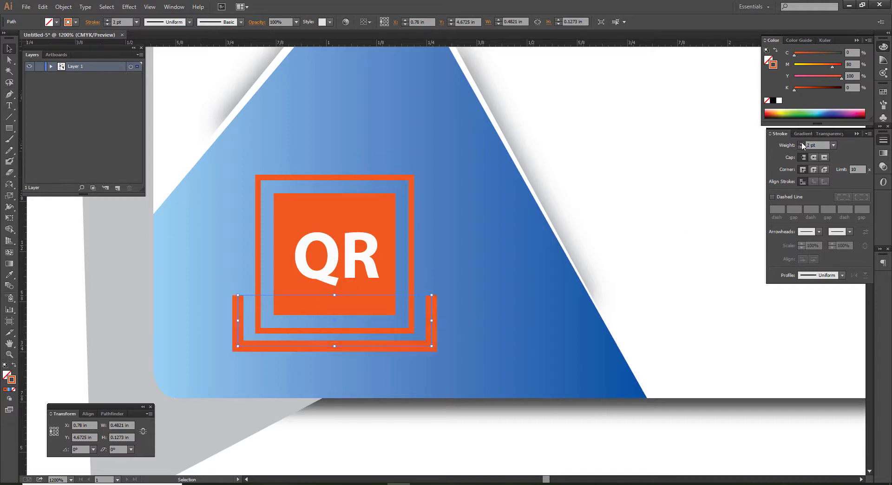
{"action": "left_click", "coordinate": [602, 180]}
{"action": "scroll", "coordinate": [464, 213], "scroll_direction": "down", "scroll_amount": 4}
{"action": "left_click_drag", "start_coordinate": [510, 189], "coordinate": [450, 276]}
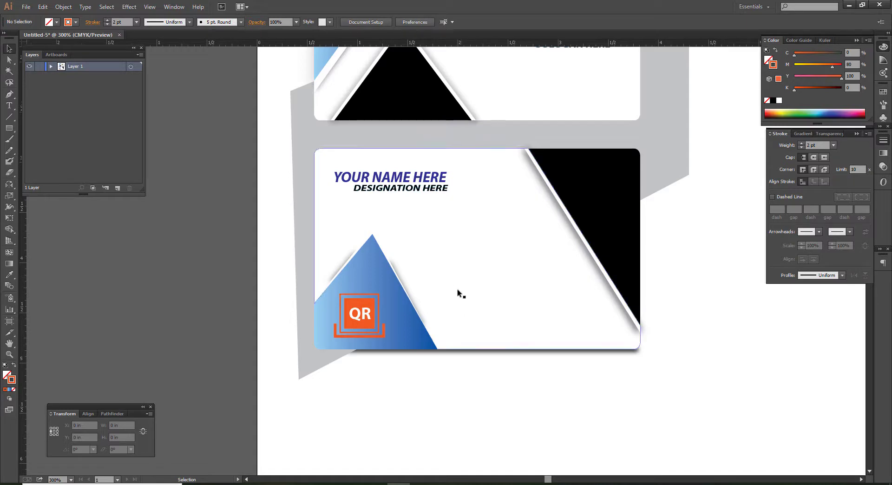
- Open VISITING CARD TT.pdf and copy its red contact panel, then return to Untitled-5
{"action": "left_click", "coordinate": [26, 7]}
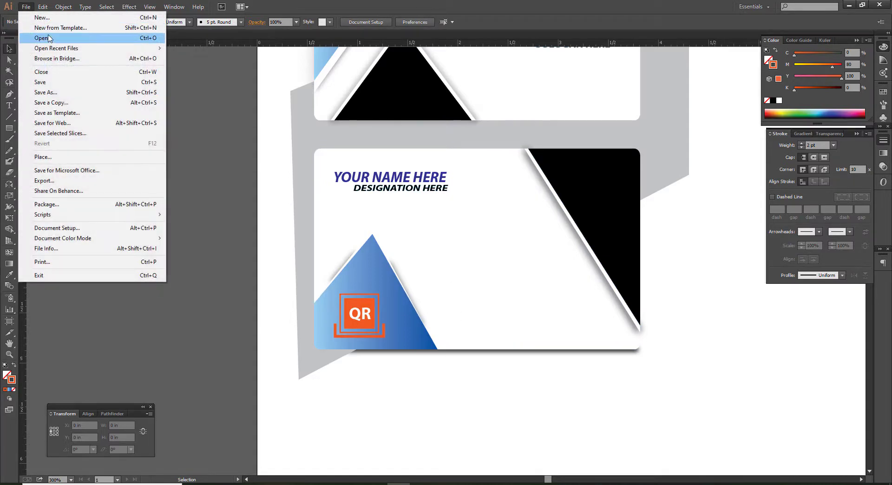
{"action": "left_click", "coordinate": [49, 38]}
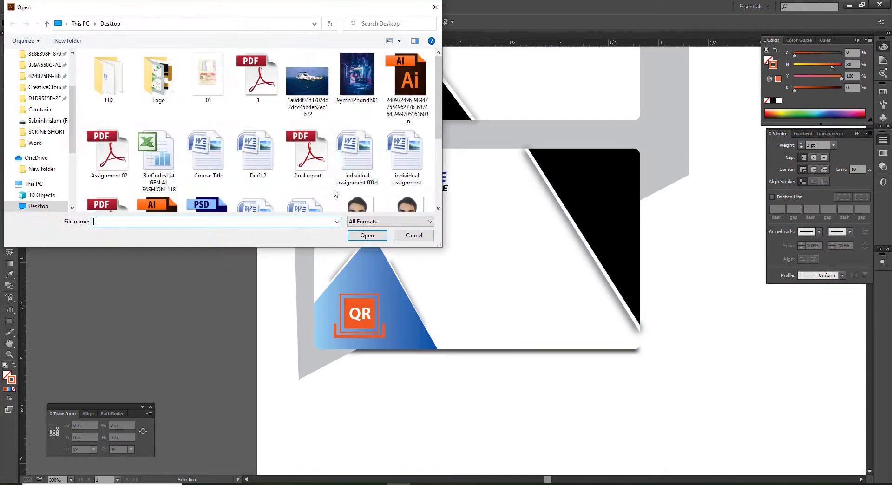
{"action": "double_click", "coordinate": [354, 181]}
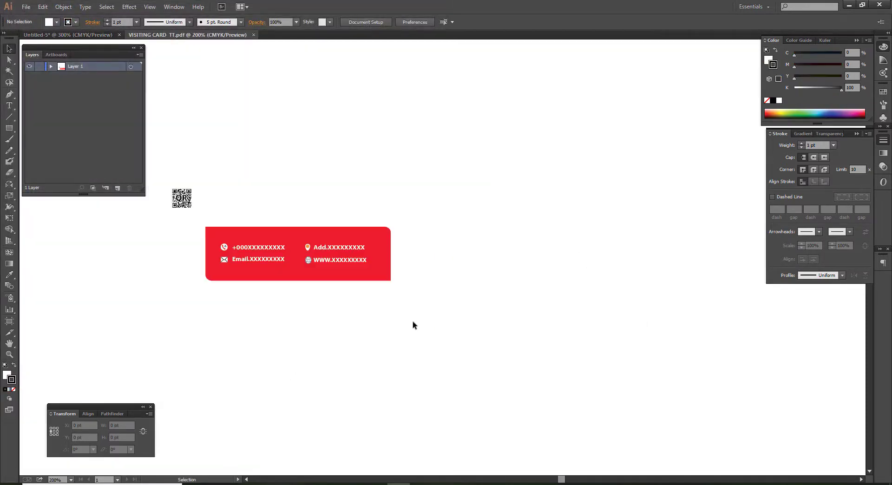
{"action": "left_click_drag", "start_coordinate": [415, 325], "coordinate": [205, 235]}
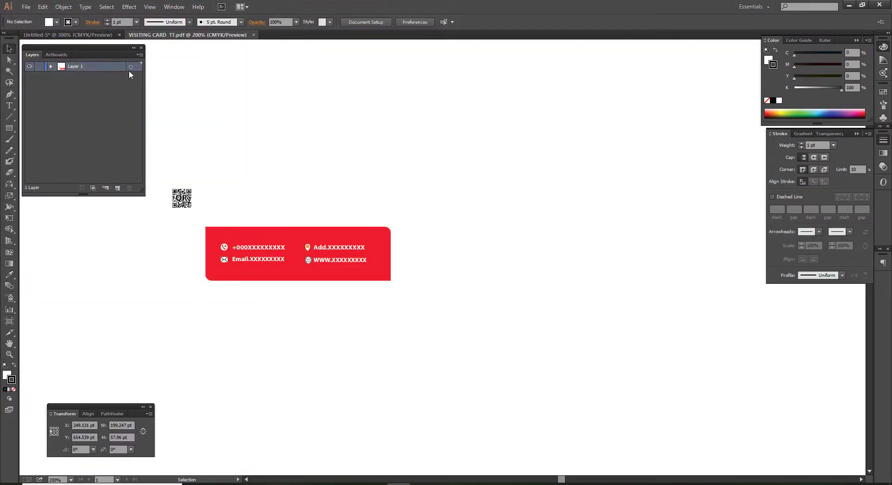
{"action": "left_click", "coordinate": [92, 35]}
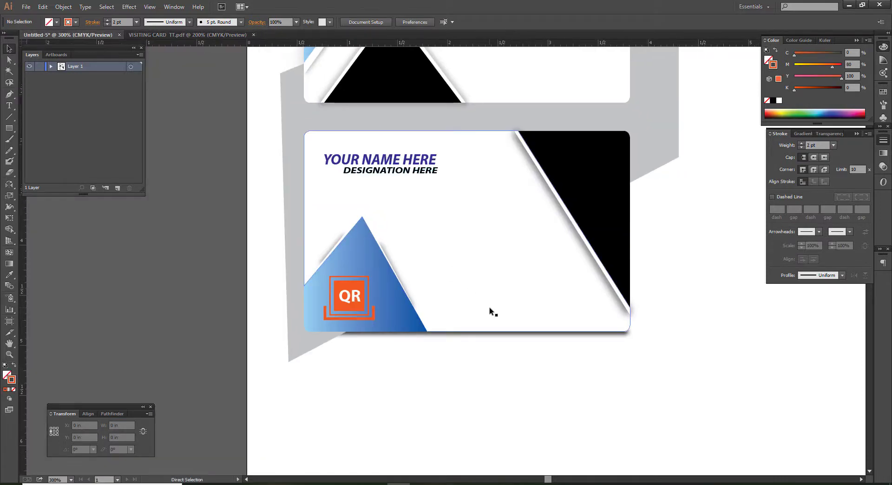
- Paste the red contact-details panel, undo a trial scaling, and position it beneath the lower card
{"action": "key", "text": "ctrl+v"}
{"action": "left_click_drag", "start_coordinate": [494, 313], "coordinate": [526, 320]}
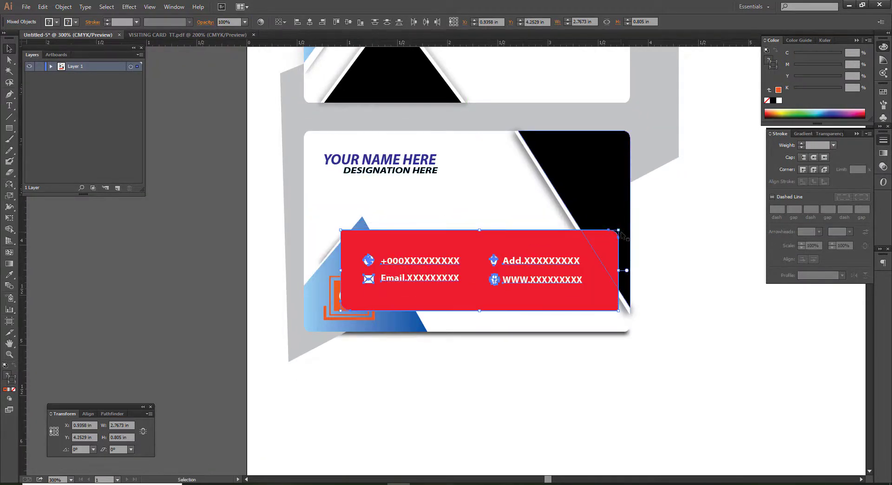
{"action": "left_click_drag", "start_coordinate": [618, 230], "coordinate": [585, 262]}
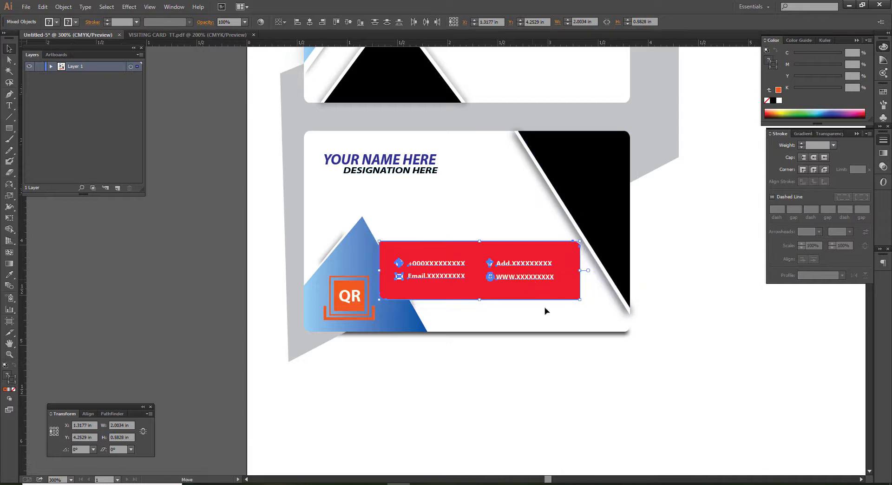
{"action": "left_click", "coordinate": [541, 318]}
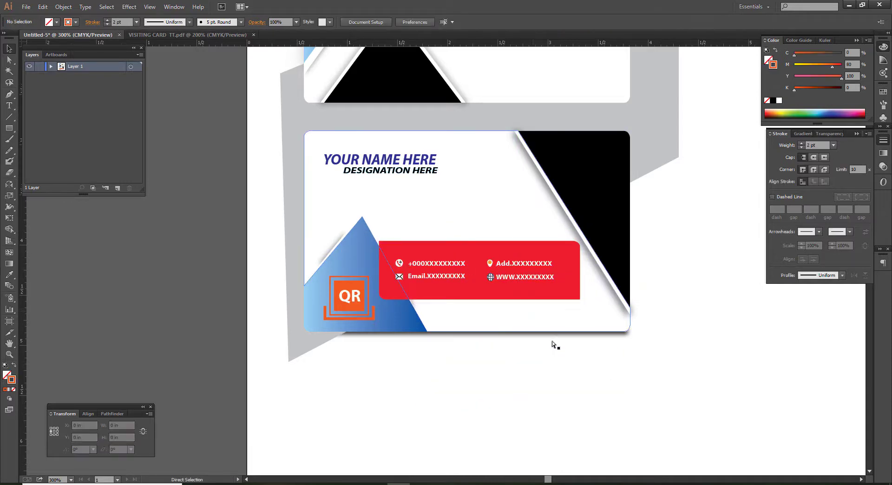
{"action": "key", "text": "ctrl+z"}
{"action": "left_click_drag", "start_coordinate": [535, 279], "coordinate": [535, 375]}
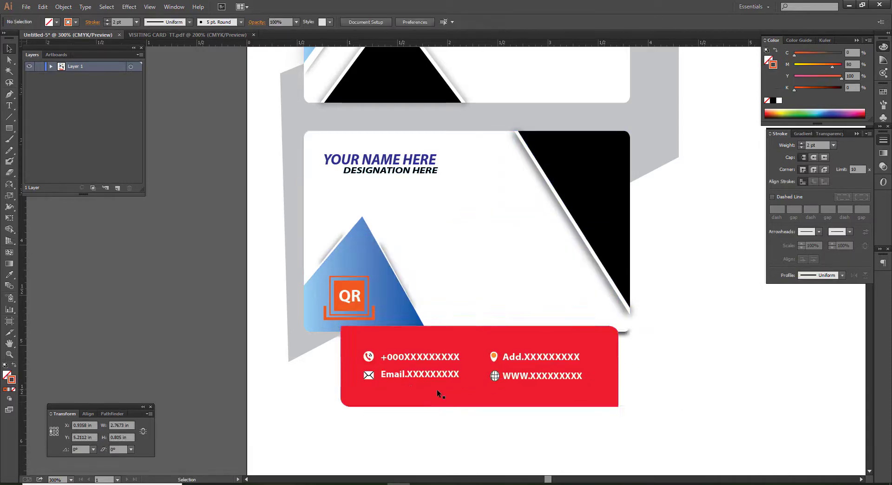
{"action": "mouse_move", "coordinate": [544, 427]}
{"action": "left_mouse_down"}
{"action": "mouse_move", "coordinate": [369, 364]}
{"action": "mouse_move", "coordinate": [386, 382]}
{"action": "left_mouse_up"}
{"action": "left_click", "coordinate": [707, 400]}
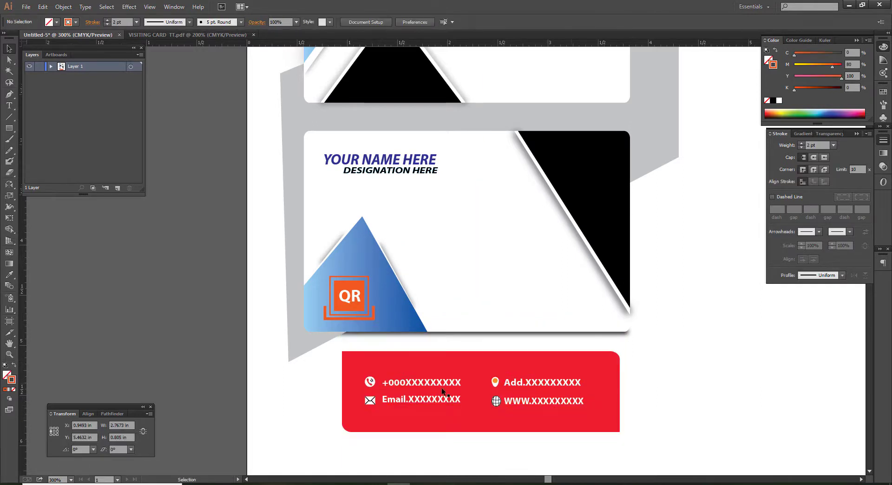
{"action": "left_click", "coordinate": [357, 375]}
{"action": "key", "text": "ctrl+shift+a"}
- Apply the blue triangle's gradient to the envelope and phone icons
{"action": "key", "text": "a"}
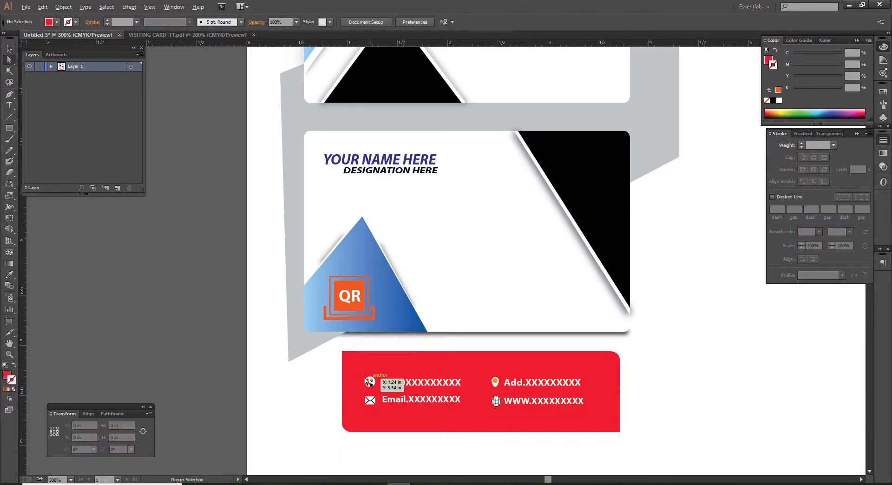
{"action": "scroll", "coordinate": [386, 409], "scroll_direction": "up", "scroll_amount": 1}
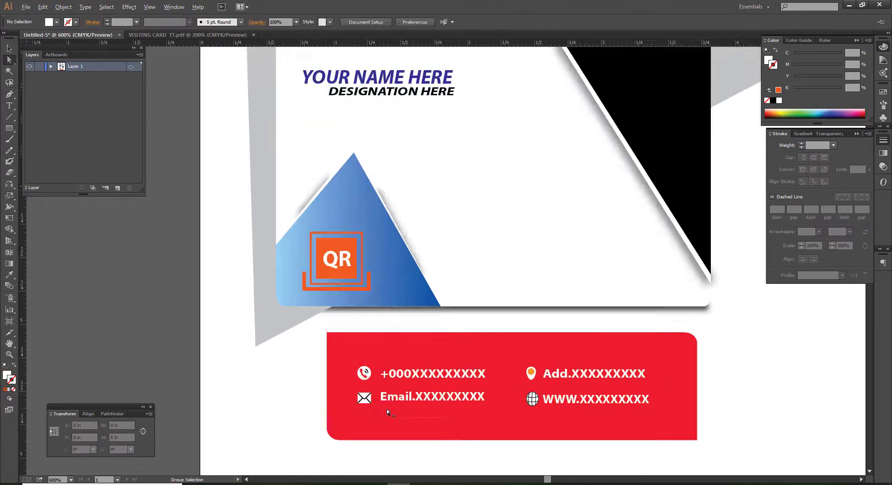
{"action": "scroll", "coordinate": [386, 409], "scroll_direction": "up", "scroll_amount": 2}
{"action": "left_click", "coordinate": [349, 401]}
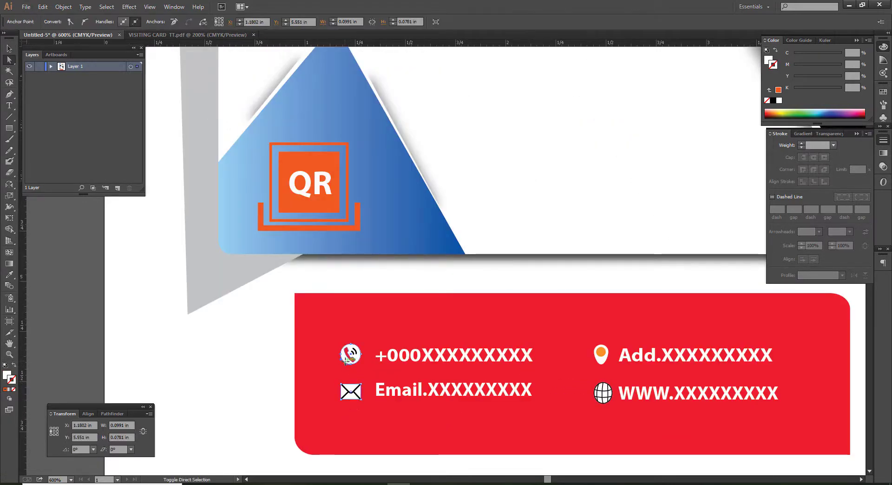
{"action": "left_click", "coordinate": [349, 356], "text": "shift"}
{"action": "key", "text": "i"}
{"action": "left_click", "coordinate": [398, 233]}
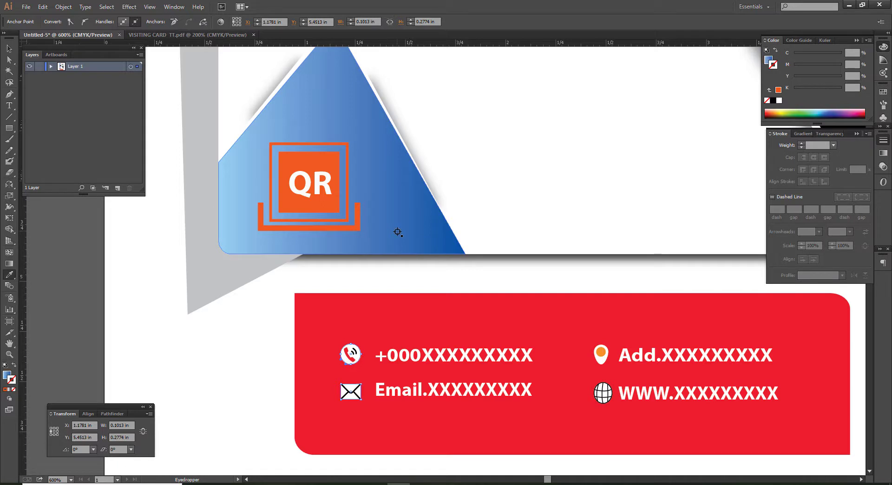
- Apply the same blue gradient to the location pin and globe icons
{"action": "key", "text": "ctrl+shift+a"}
{"action": "key", "text": "a"}
{"action": "left_click", "coordinate": [353, 392]}
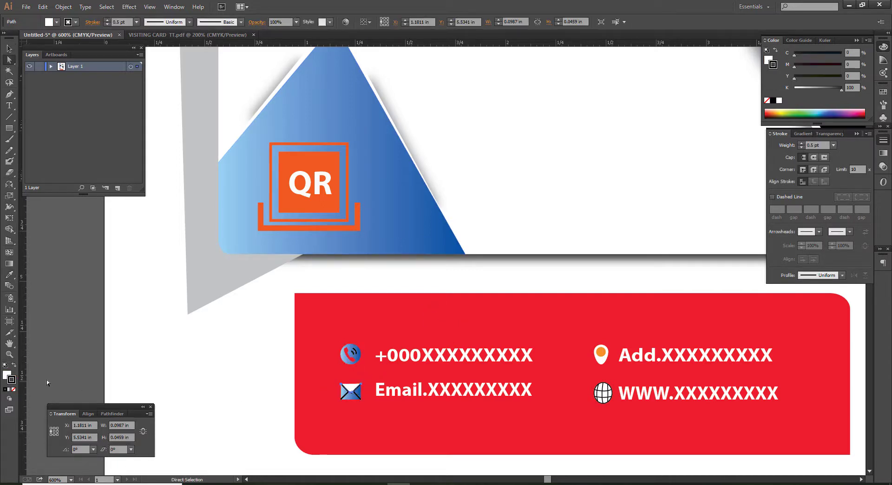
{"action": "left_click", "coordinate": [8, 376]}
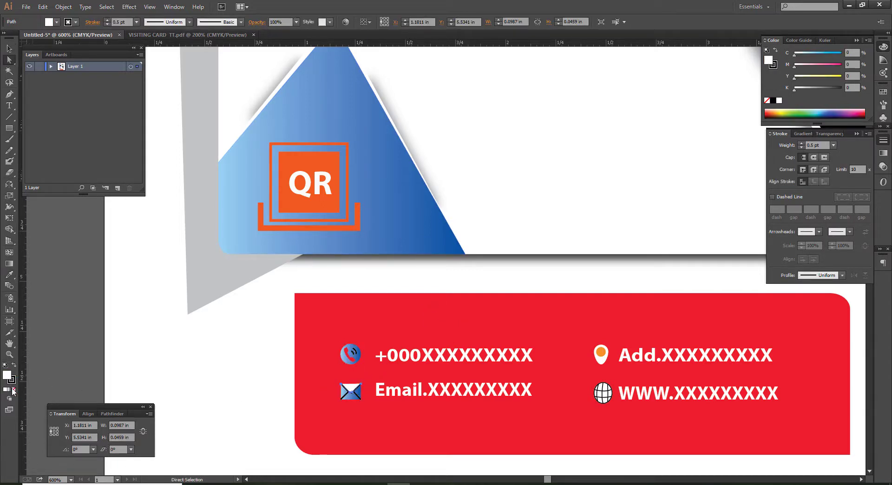
{"action": "left_click_drag", "start_coordinate": [603, 364], "coordinate": [615, 388]}
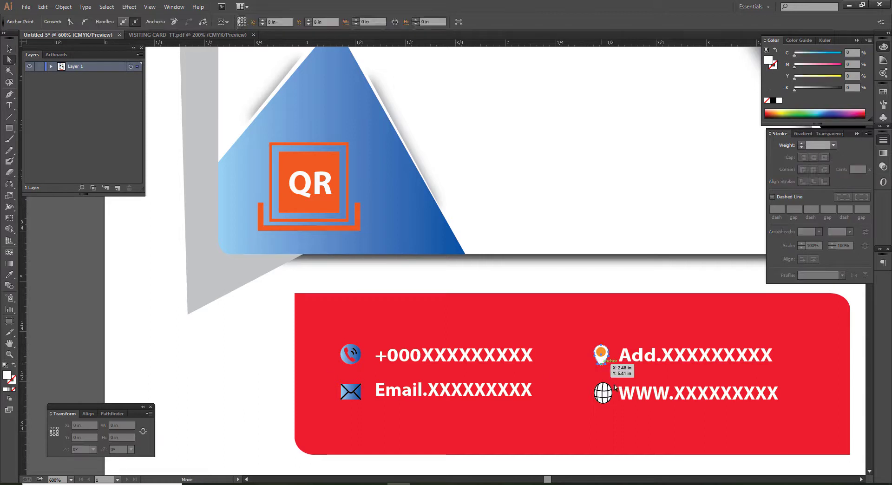
{"action": "left_click", "coordinate": [605, 393]}
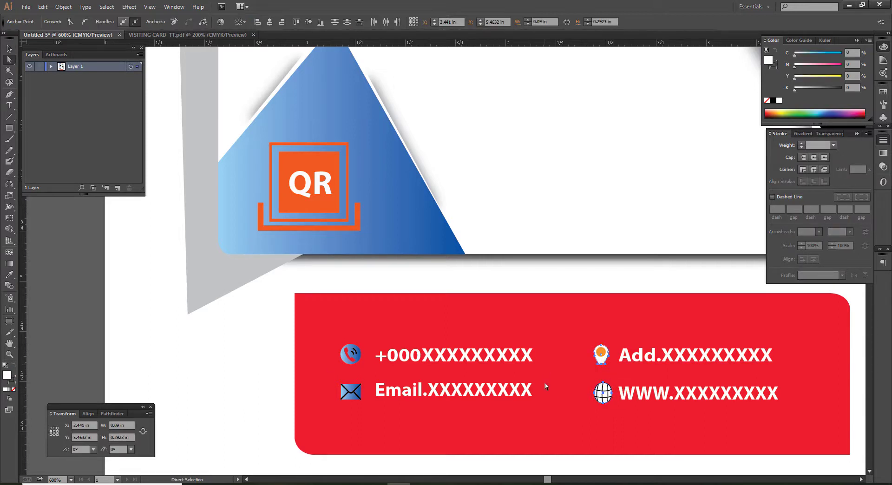
{"action": "key", "text": "i"}
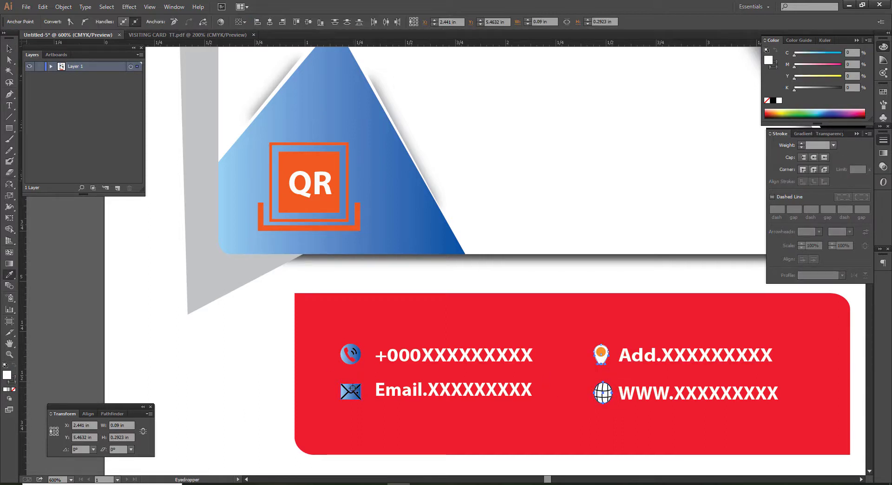
{"action": "key", "text": "v"}
{"action": "left_click", "coordinate": [205, 356]}
- Set the phone, email, address and website lines to black (K 100)
{"action": "key", "text": "ctrl+minus"}
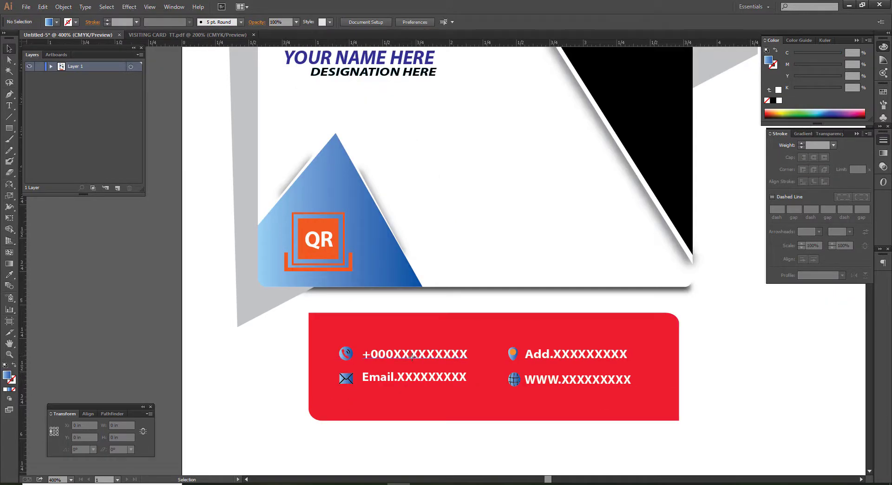
{"action": "left_click", "coordinate": [412, 357]}
{"action": "left_click", "coordinate": [414, 378], "text": "shift"}
{"action": "left_click", "coordinate": [573, 361], "text": "shift"}
{"action": "left_click", "coordinate": [576, 379], "text": "shift"}
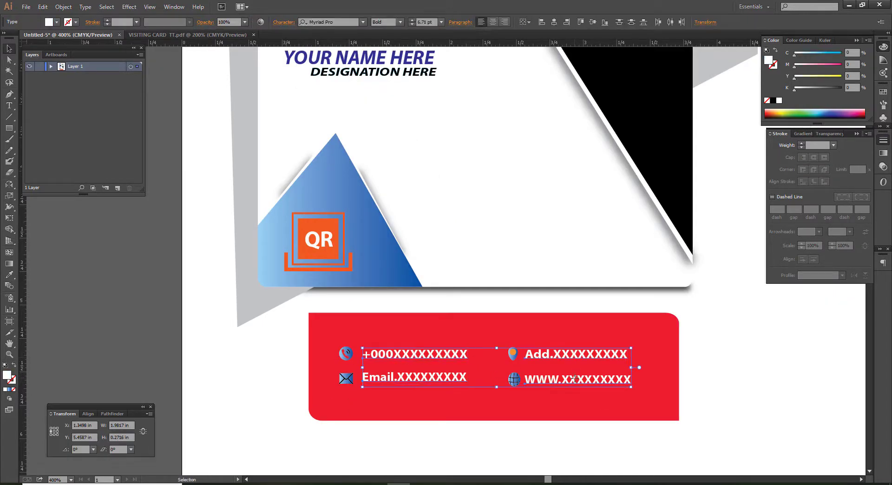
{"action": "left_click_drag", "start_coordinate": [823, 87], "coordinate": [842, 87]}
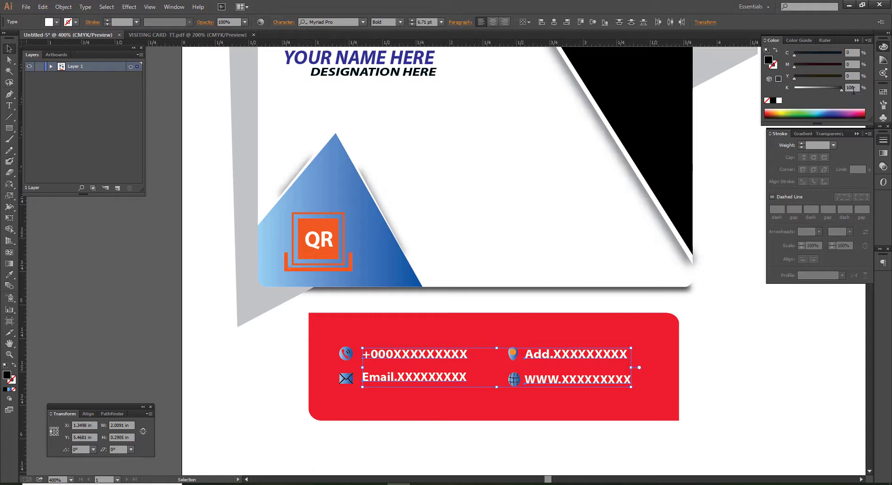
{"action": "left_click", "coordinate": [715, 386]}
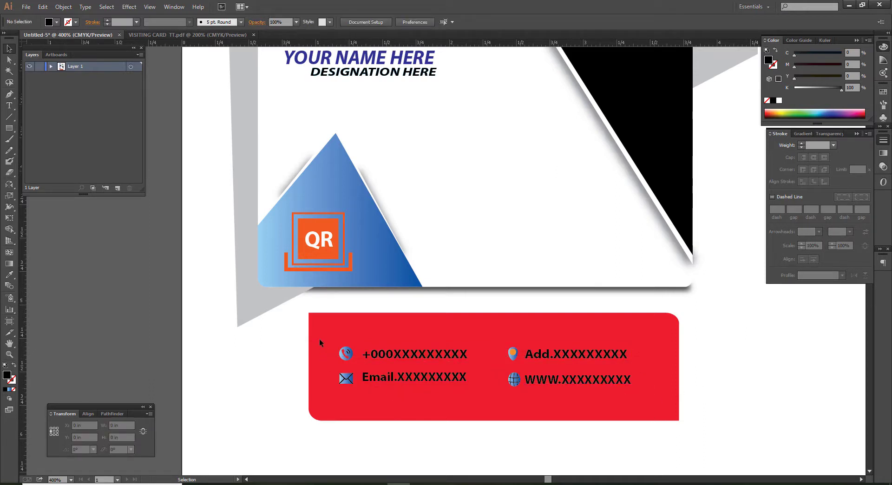
- Move the phone, email, address and website lines with their icons onto the white card back
{"action": "left_click_drag", "start_coordinate": [452, 394], "coordinate": [334, 344]}
{"action": "mouse_move", "coordinate": [429, 360]}
{"action": "left_mouse_down"}
{"action": "mouse_move", "coordinate": [504, 140]}
{"action": "mouse_move", "coordinate": [515, 140]}
{"action": "left_mouse_up"}
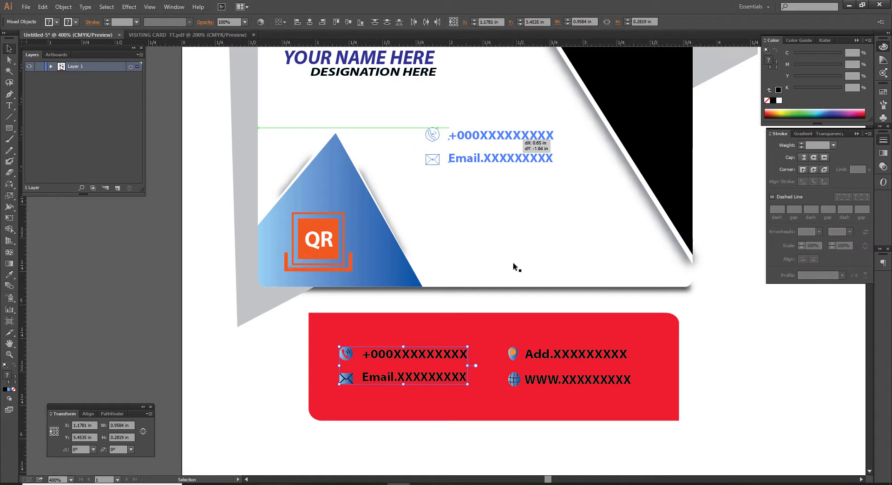
{"action": "left_click", "coordinate": [501, 351]}
{"action": "left_click_drag", "start_coordinate": [615, 406], "coordinate": [505, 346]}
{"action": "left_click_drag", "start_coordinate": [574, 332], "coordinate": [496, 190]}
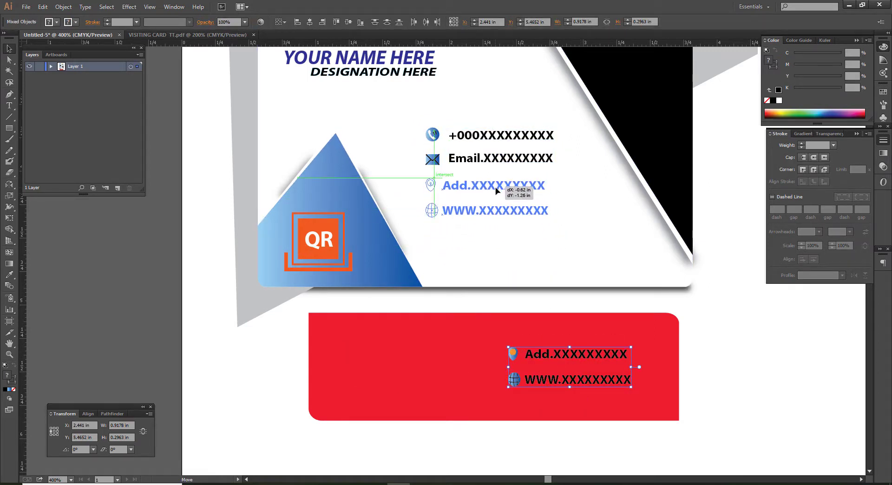
{"action": "left_click_drag", "start_coordinate": [496, 190], "coordinate": [499, 191]}
{"action": "left_click_drag", "start_coordinate": [524, 245], "coordinate": [506, 202]}
{"action": "key", "text": "ctrl+z"}
{"action": "left_click", "coordinate": [520, 238]}
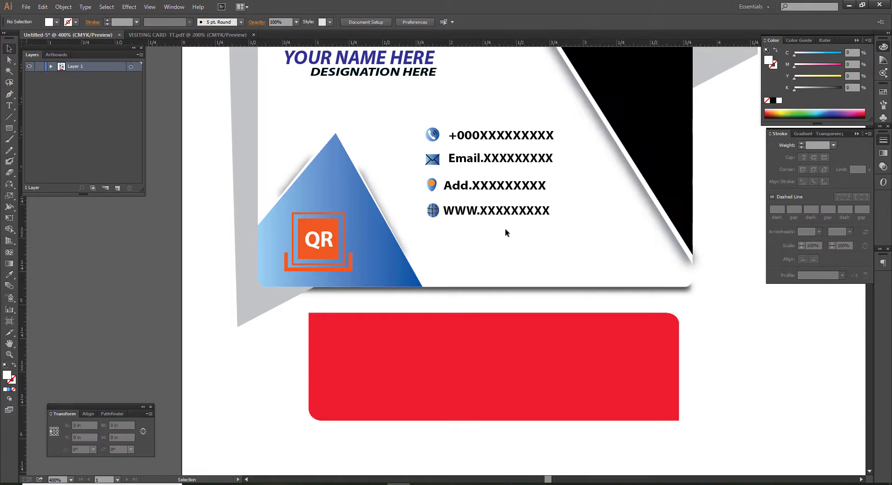
{"action": "left_click_drag", "start_coordinate": [506, 232], "coordinate": [488, 186]}
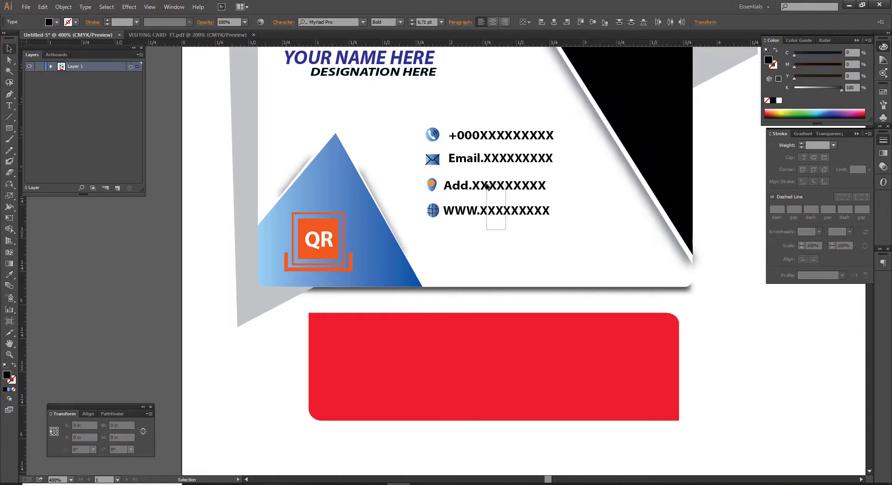
{"action": "left_click", "coordinate": [546, 243]}
- Delete the red rectangle under the card and select all the card artwork
{"action": "key", "text": "ctrl+minus"}
{"action": "key", "text": "ctrl+minus"}
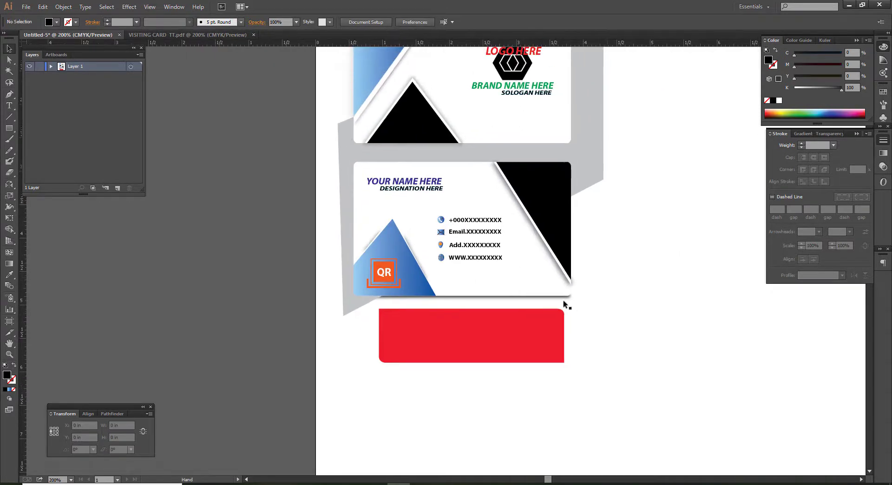
{"action": "left_click", "coordinate": [539, 334]}
{"action": "key", "text": "Delete"}
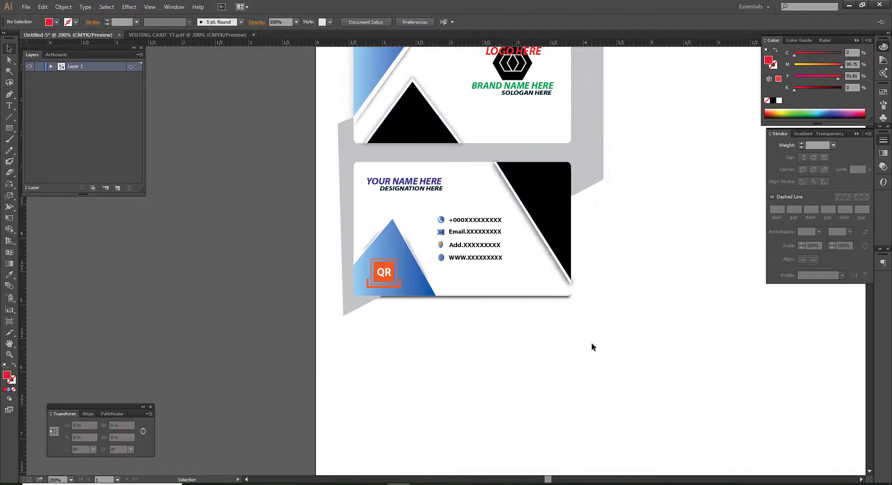
{"action": "key", "text": "ctrl+minus"}
{"action": "left_click_drag", "start_coordinate": [566, 369], "coordinate": [305, 93]}
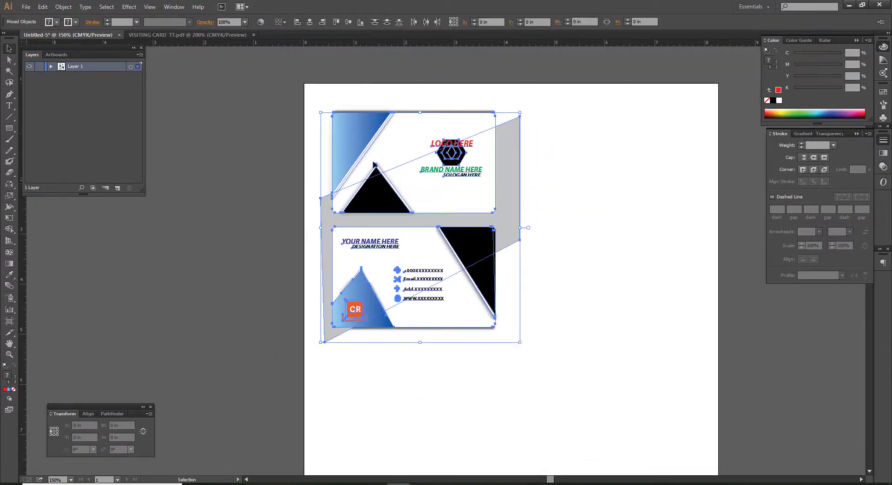
- Duplicate both cards straight to the right of the originals
{"action": "left_click_drag", "start_coordinate": [379, 187], "coordinate": [559, 201]}
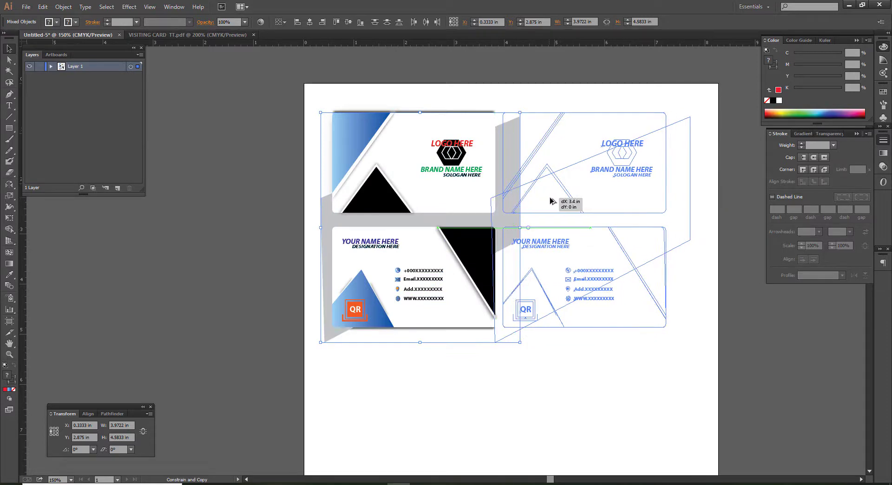
{"action": "left_click_drag", "start_coordinate": [559, 201], "coordinate": [554, 201]}
{"action": "left_click", "coordinate": [528, 338]}
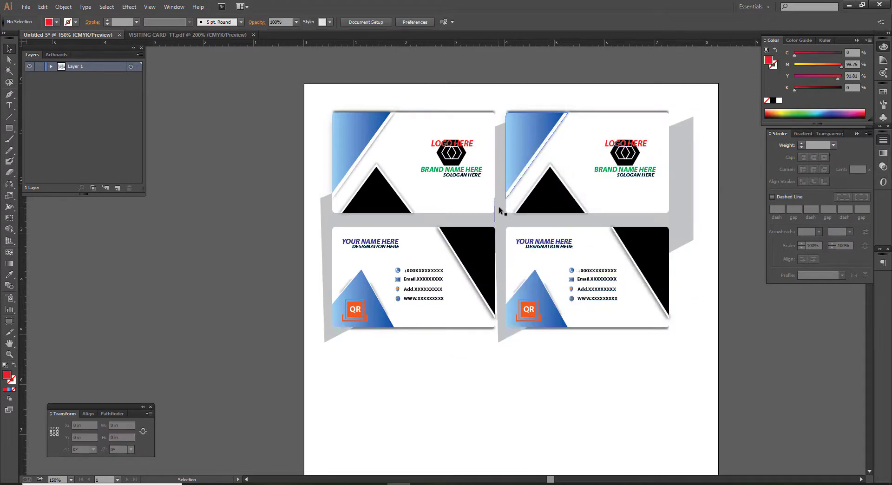
{"action": "left_click", "coordinate": [499, 207], "text": "ctrl"}
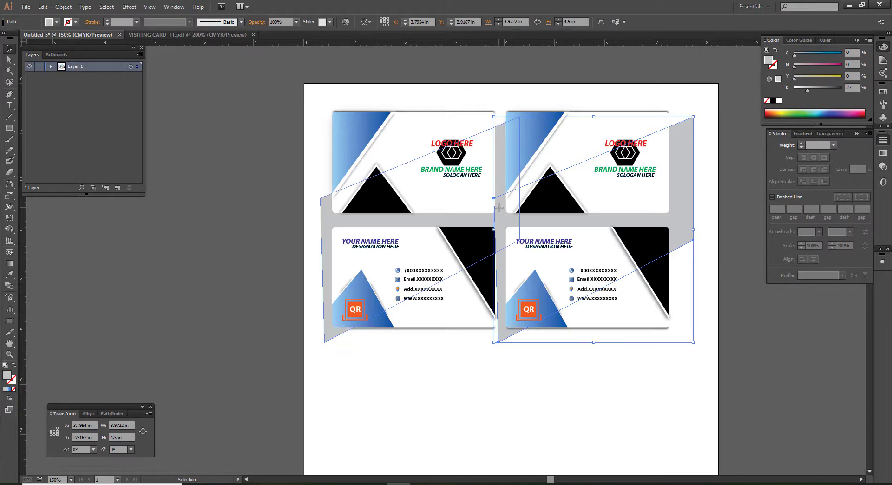
{"action": "left_click", "coordinate": [558, 377]}
- Give the copy's black triangle and black corner shape the blue gradient
{"action": "key", "text": "a"}
{"action": "left_click", "coordinate": [559, 210]}
{"action": "left_click", "coordinate": [639, 238], "text": "shift"}
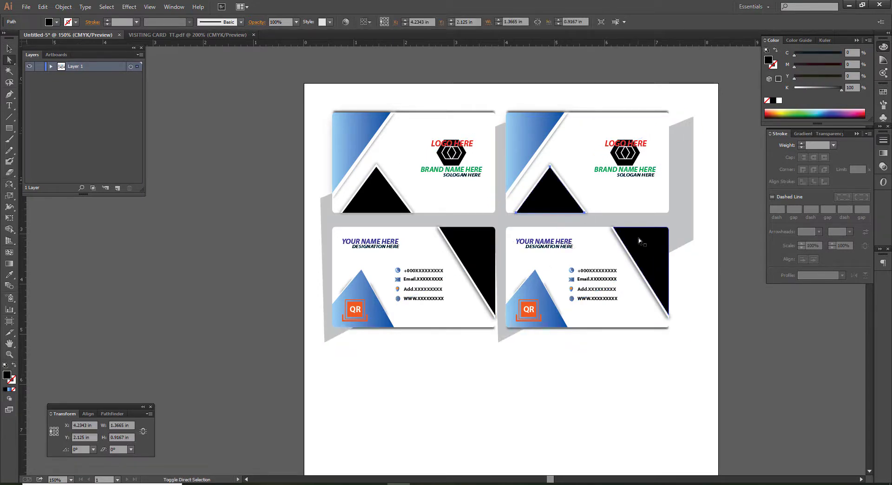
{"action": "key", "text": "i"}
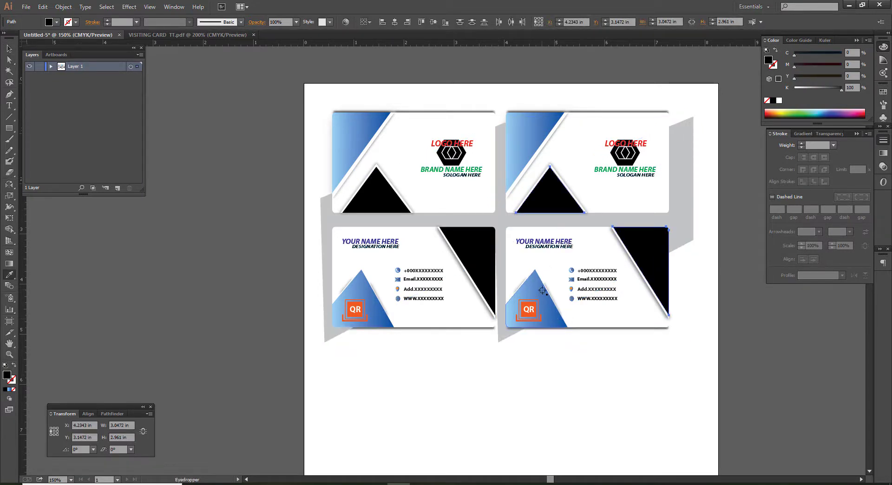
{"action": "left_click", "coordinate": [543, 290]}
{"action": "key", "text": "v"}
{"action": "left_click", "coordinate": [618, 362]}
{"action": "scroll", "coordinate": [642, 355], "scroll_direction": "right", "scroll_amount": 1}
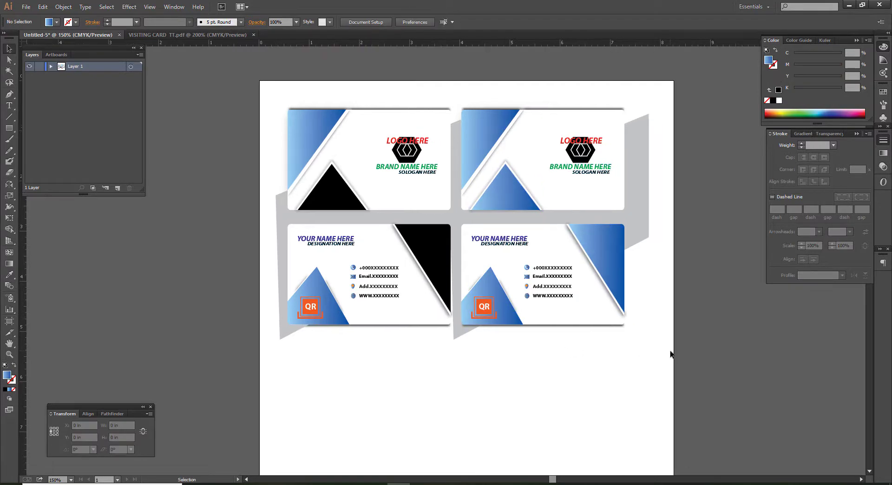
- Zoom in to 200% on the cards and expand Layer 1 to list its objects
{"action": "key", "text": "ctrl+plus"}
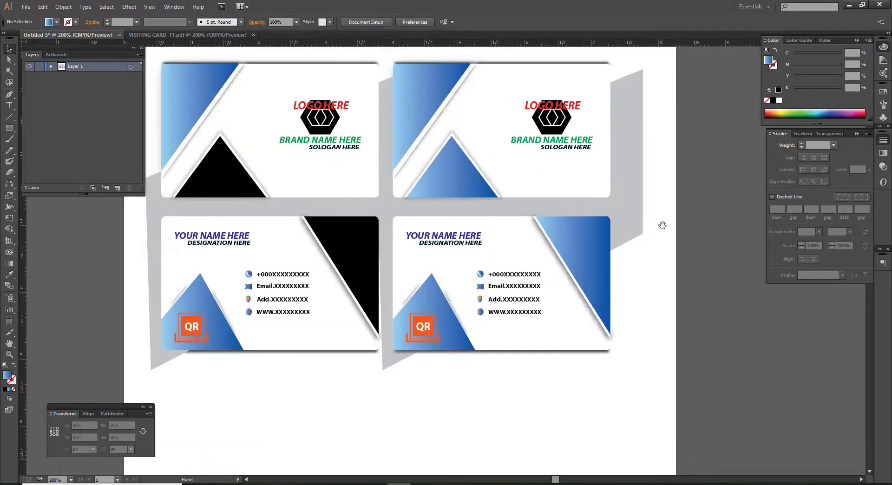
{"action": "left_click_drag", "start_coordinate": [664, 225], "coordinate": [679, 259]}
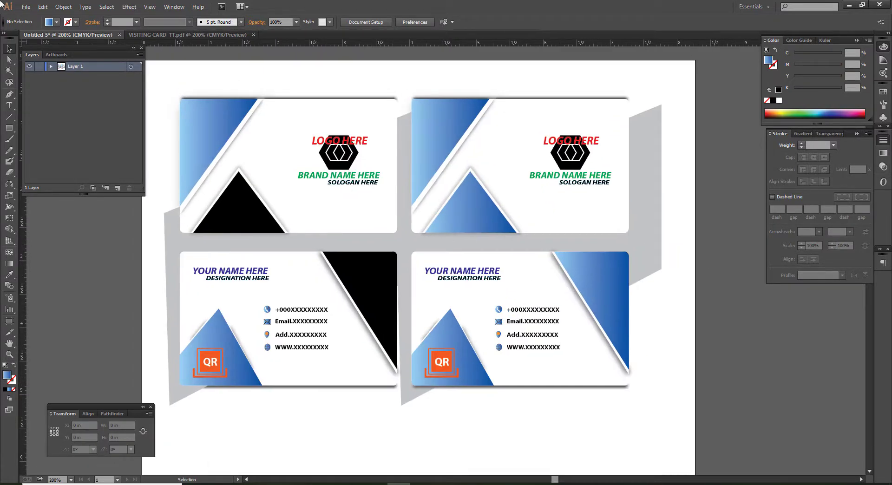
{"action": "left_click", "coordinate": [50, 68]}
{"action": "scroll", "coordinate": [98, 119], "scroll_direction": "down", "scroll_amount": 1}
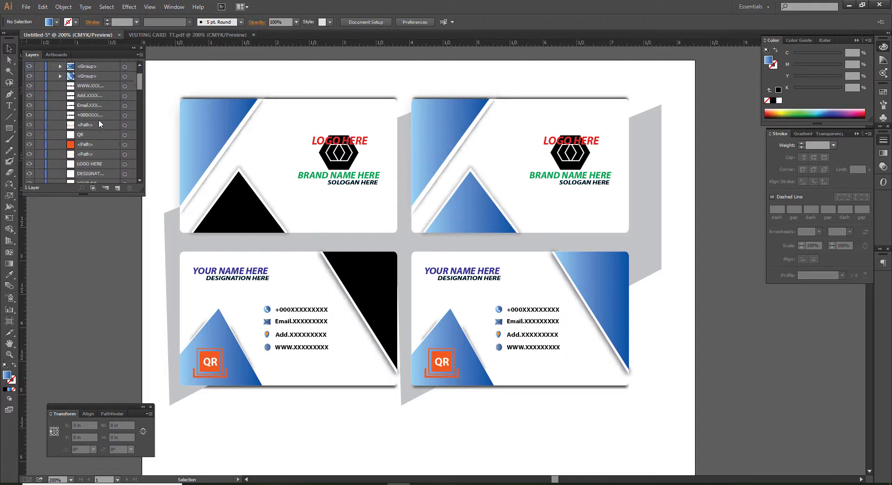
{"action": "scroll", "coordinate": [98, 119], "scroll_direction": "up", "scroll_amount": 1}
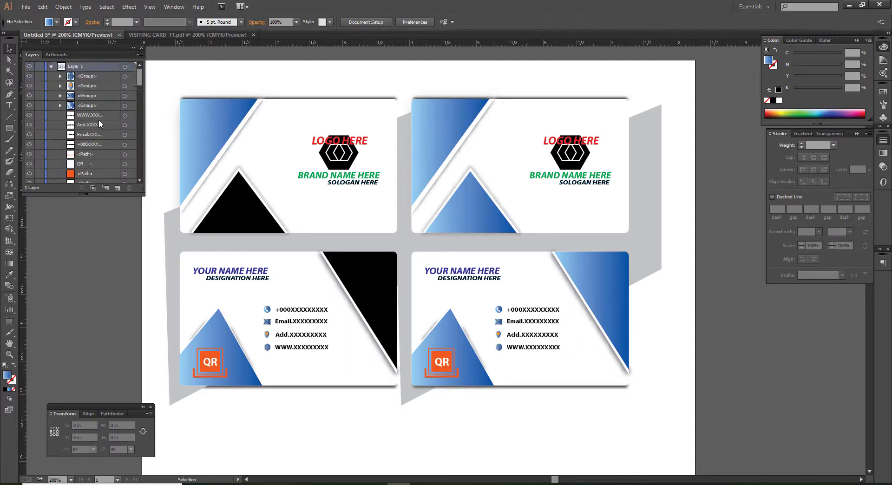
- Check visibility of the right card's phone icon and top-left blue shapes, leaving them shown
{"action": "left_click", "coordinate": [30, 105]}
{"action": "scroll", "coordinate": [46, 122], "scroll_direction": "down", "scroll_amount": 2}
{"action": "scroll", "coordinate": [47, 134], "scroll_direction": "down", "scroll_amount": 2}
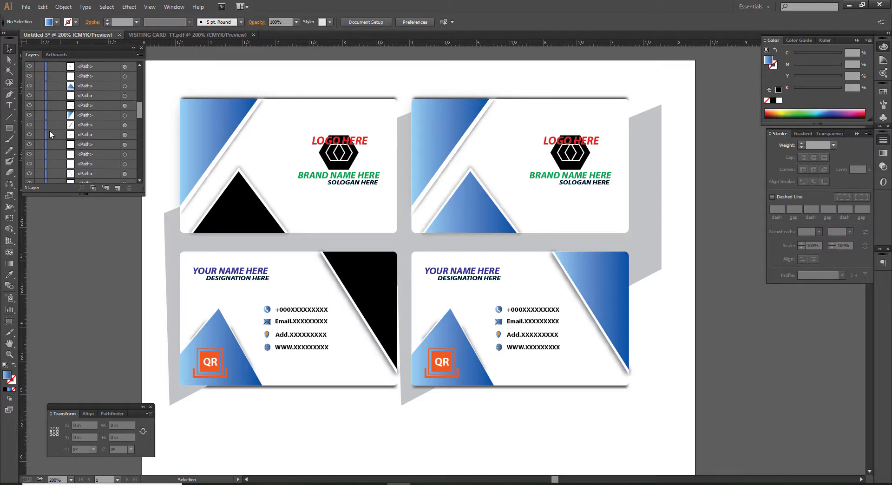
{"action": "left_click", "coordinate": [29, 87]}
{"action": "scroll", "coordinate": [74, 114], "scroll_direction": "down", "scroll_amount": 1}
{"action": "left_click", "coordinate": [28, 87]}
{"action": "left_click", "coordinate": [29, 86]}
- Check the left card's globe icon, hexagon logo shapes and back-card blue triangle, keeping them visible
{"action": "scroll", "coordinate": [61, 110], "scroll_direction": "down", "scroll_amount": 1}
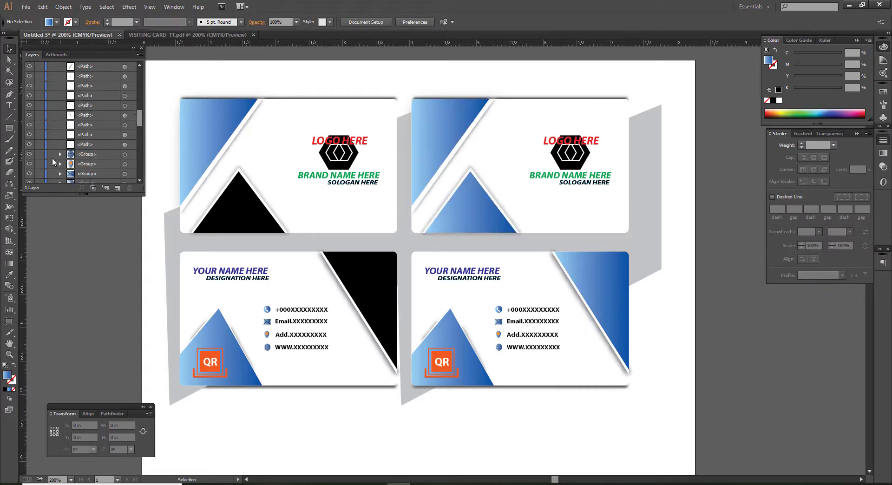
{"action": "left_click", "coordinate": [29, 154]}
{"action": "scroll", "coordinate": [52, 152], "scroll_direction": "down", "scroll_amount": 2}
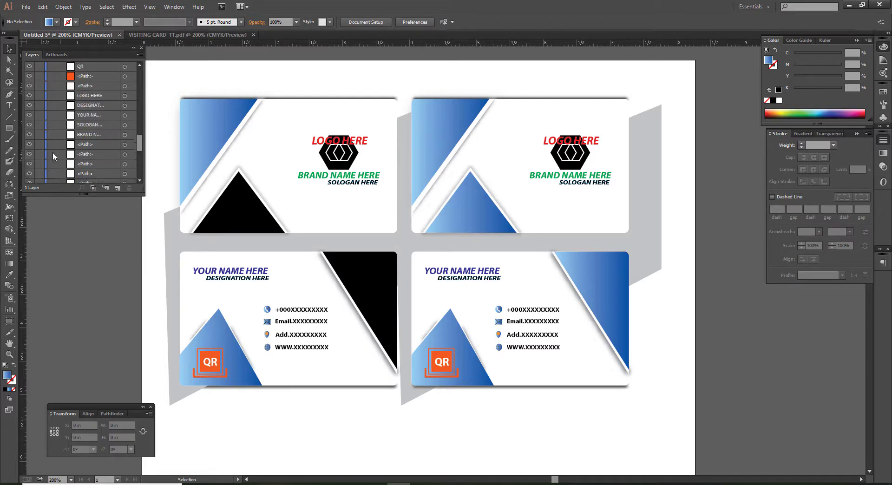
{"action": "left_click", "coordinate": [29, 164]}
{"action": "left_click", "coordinate": [30, 164]}
{"action": "scroll", "coordinate": [39, 164], "scroll_direction": "down", "scroll_amount": 1}
{"action": "left_click", "coordinate": [31, 157]}
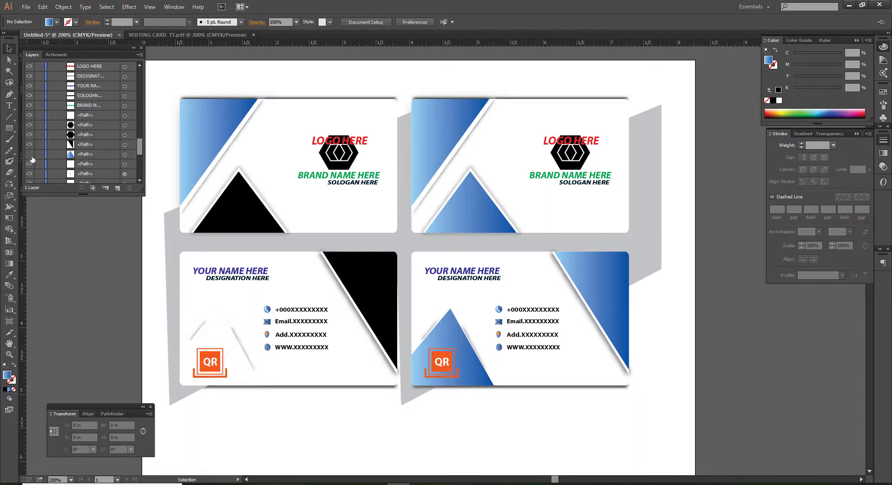
{"action": "left_click", "coordinate": [30, 155]}
{"action": "left_click", "coordinate": [30, 155]}
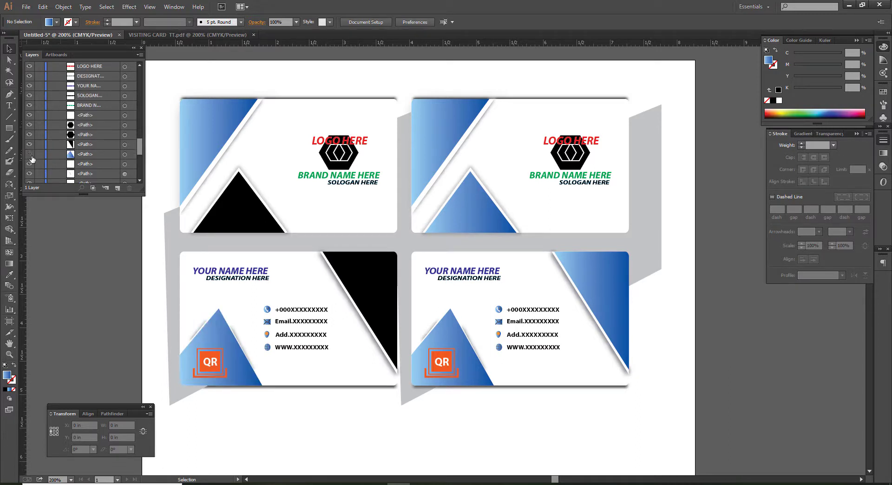
{"action": "left_click", "coordinate": [30, 155]}
- Check the grey background shapes behind the left and right cards, leaving them visible
{"action": "scroll", "coordinate": [39, 165], "scroll_direction": "down", "scroll_amount": 1}
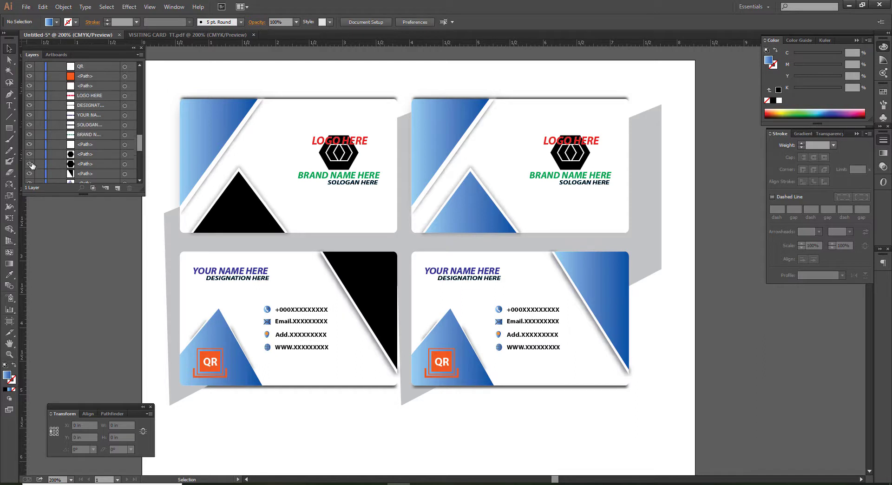
{"action": "scroll", "coordinate": [40, 166], "scroll_direction": "down", "scroll_amount": 2}
{"action": "scroll", "coordinate": [44, 164], "scroll_direction": "down", "scroll_amount": 2}
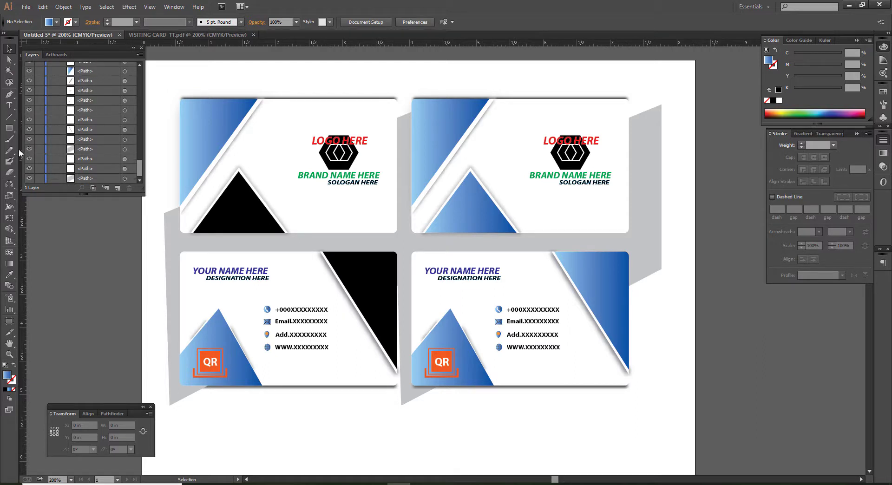
{"action": "left_click", "coordinate": [30, 159]}
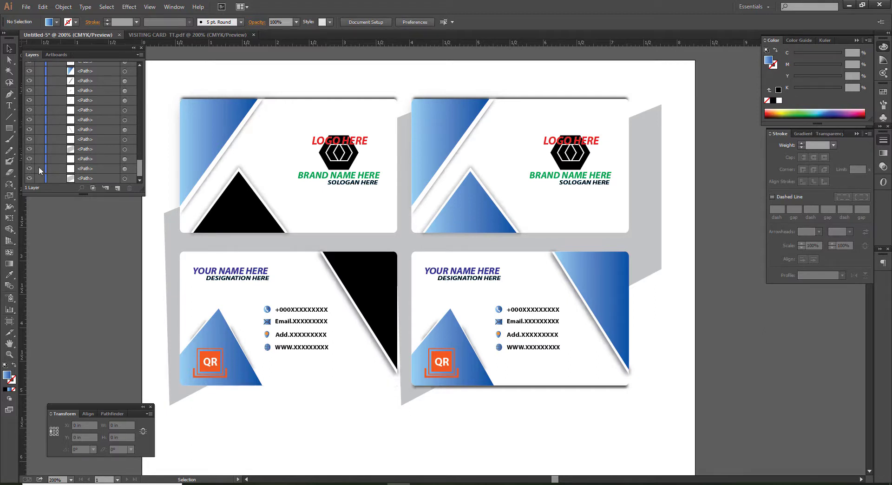
{"action": "left_click", "coordinate": [30, 180]}
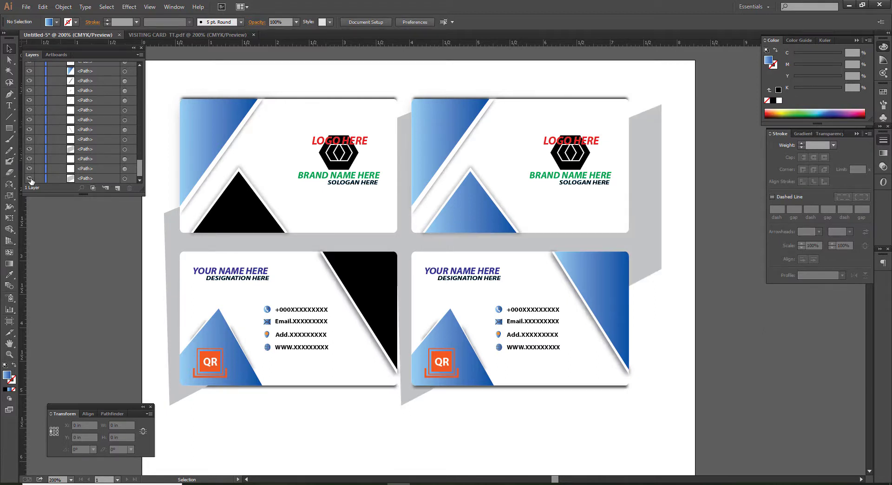
{"action": "left_click", "coordinate": [31, 179]}
- Hide and reshow the LOGO HERE text on the left card
{"action": "scroll", "coordinate": [40, 162], "scroll_direction": "up", "scroll_amount": 1}
{"action": "scroll", "coordinate": [41, 161], "scroll_direction": "up", "scroll_amount": 1}
{"action": "scroll", "coordinate": [44, 161], "scroll_direction": "up", "scroll_amount": 1}
{"action": "scroll", "coordinate": [45, 161], "scroll_direction": "up", "scroll_amount": 1}
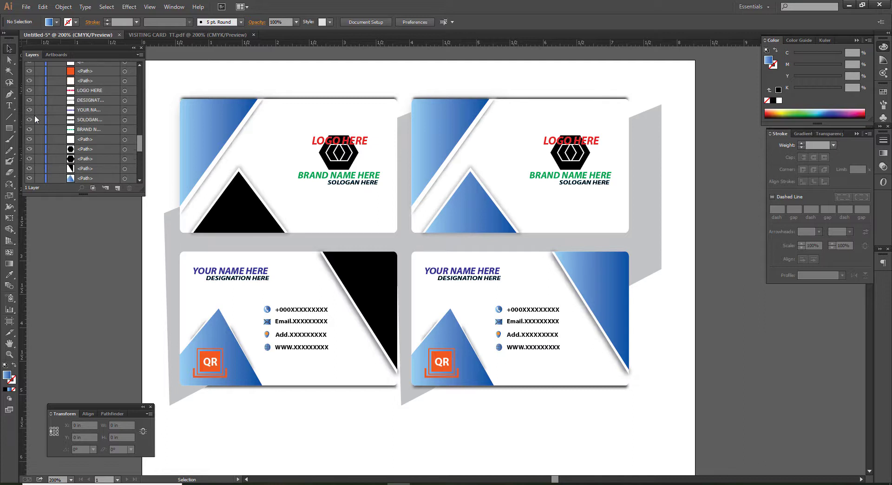
{"action": "left_click", "coordinate": [29, 92]}
{"action": "left_click", "coordinate": [28, 93]}
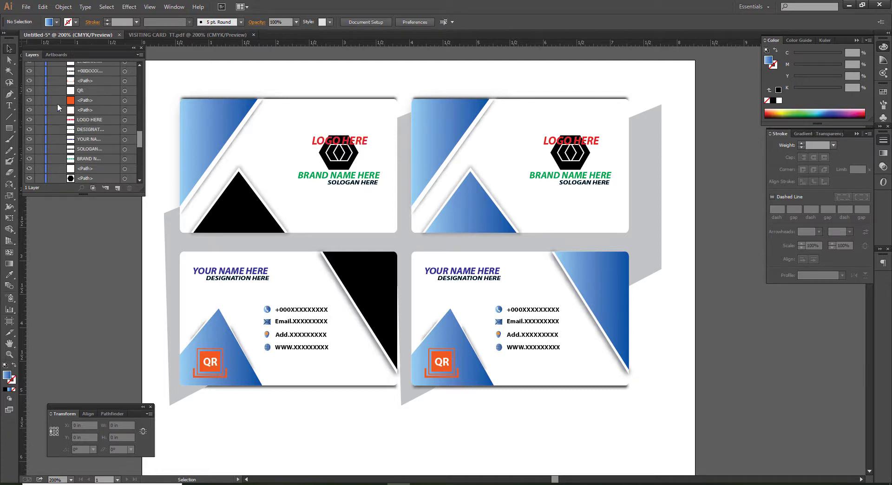
- Check visibility of the address pin, envelope and phone contact icons
{"action": "scroll", "coordinate": [61, 105], "scroll_direction": "down", "scroll_amount": 1}
{"action": "scroll", "coordinate": [70, 109], "scroll_direction": "down", "scroll_amount": 1}
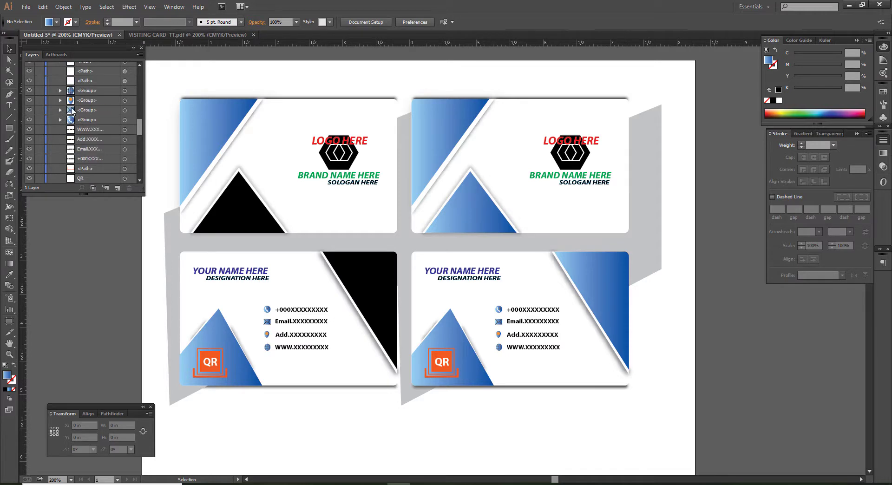
{"action": "left_click", "coordinate": [28, 101]}
{"action": "left_click", "coordinate": [28, 101]}
{"action": "left_click", "coordinate": [29, 101]}
{"action": "left_click", "coordinate": [30, 110]}
{"action": "left_click", "coordinate": [29, 120]}
- Hide and reshow the orange QR square on the right card
{"action": "scroll", "coordinate": [44, 124], "scroll_direction": "up", "scroll_amount": 2}
{"action": "scroll", "coordinate": [44, 125], "scroll_direction": "up", "scroll_amount": 1}
{"action": "scroll", "coordinate": [49, 126], "scroll_direction": "up", "scroll_amount": 1}
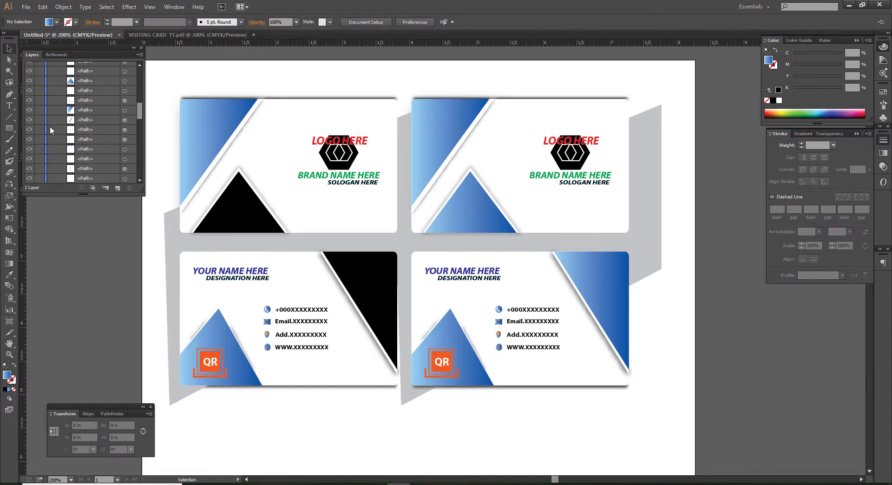
{"action": "scroll", "coordinate": [49, 126], "scroll_direction": "up", "scroll_amount": 1}
{"action": "scroll", "coordinate": [49, 126], "scroll_direction": "up", "scroll_amount": 1}
{"action": "scroll", "coordinate": [52, 124], "scroll_direction": "down", "scroll_amount": 2}
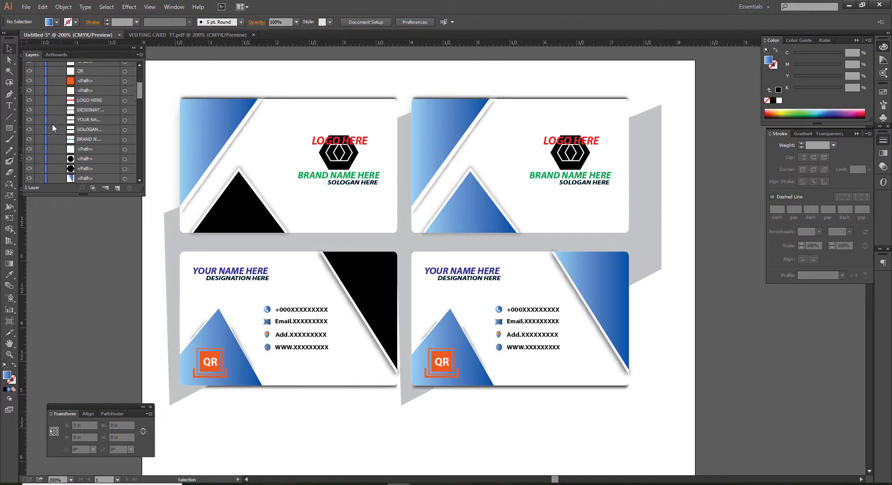
{"action": "scroll", "coordinate": [52, 124], "scroll_direction": "down", "scroll_amount": 1}
{"action": "left_click", "coordinate": [29, 140]}
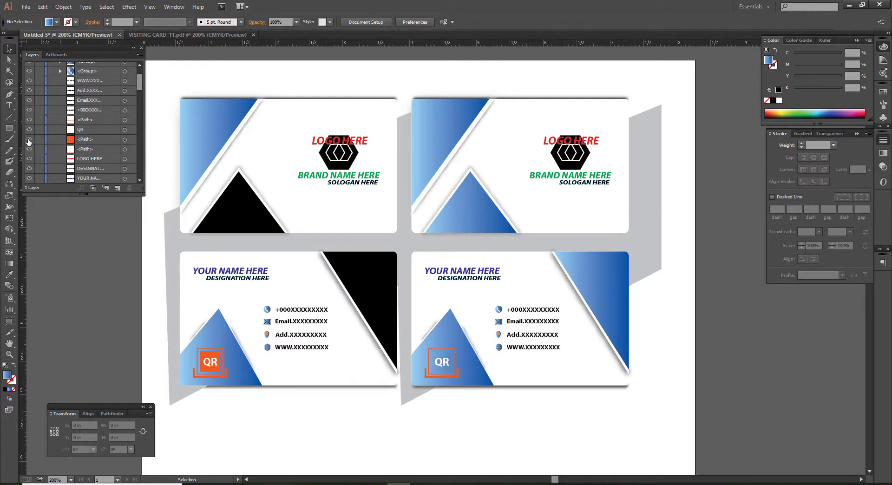
{"action": "left_click", "coordinate": [29, 139]}
{"action": "scroll", "coordinate": [57, 147], "scroll_direction": "up", "scroll_amount": 1}
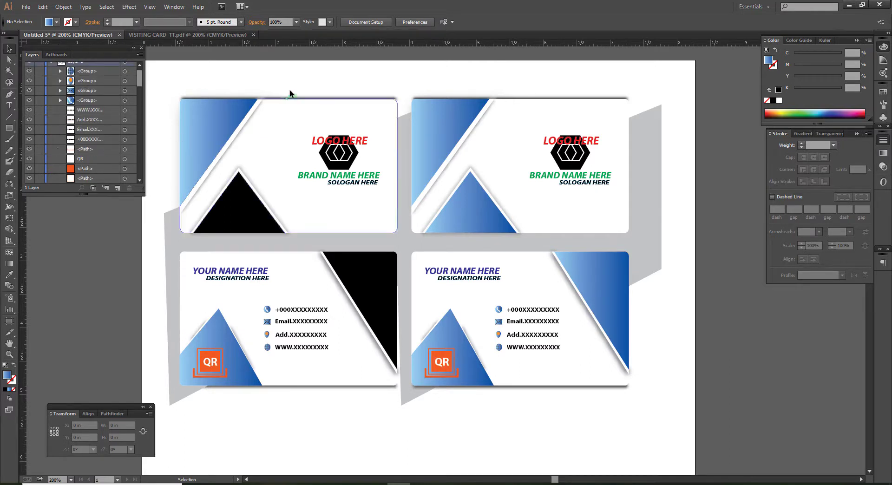